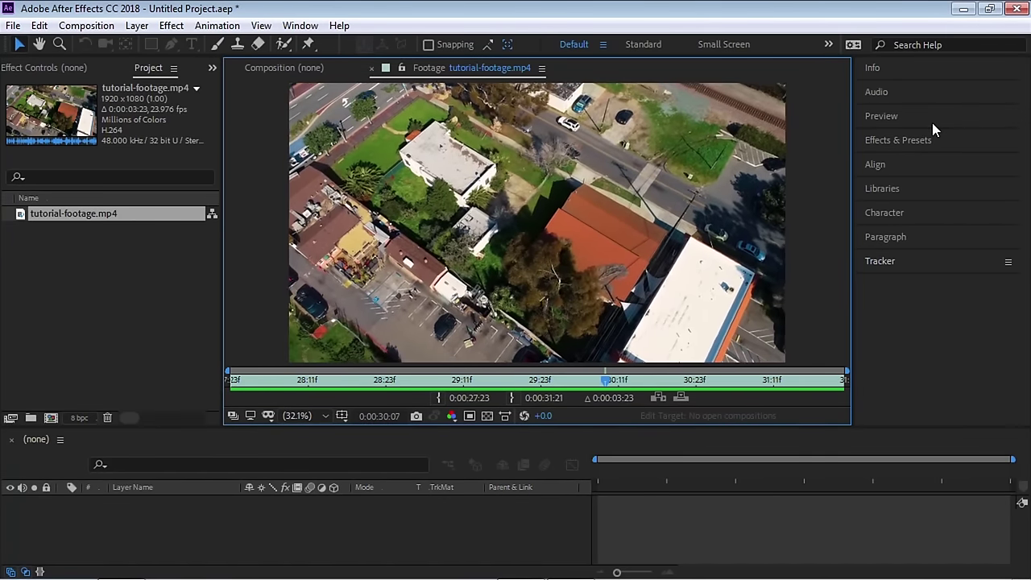
# - Preview the aerial clip enlarged and create a new composition from tutorial-footage.mp4
pyautogui.press('`')
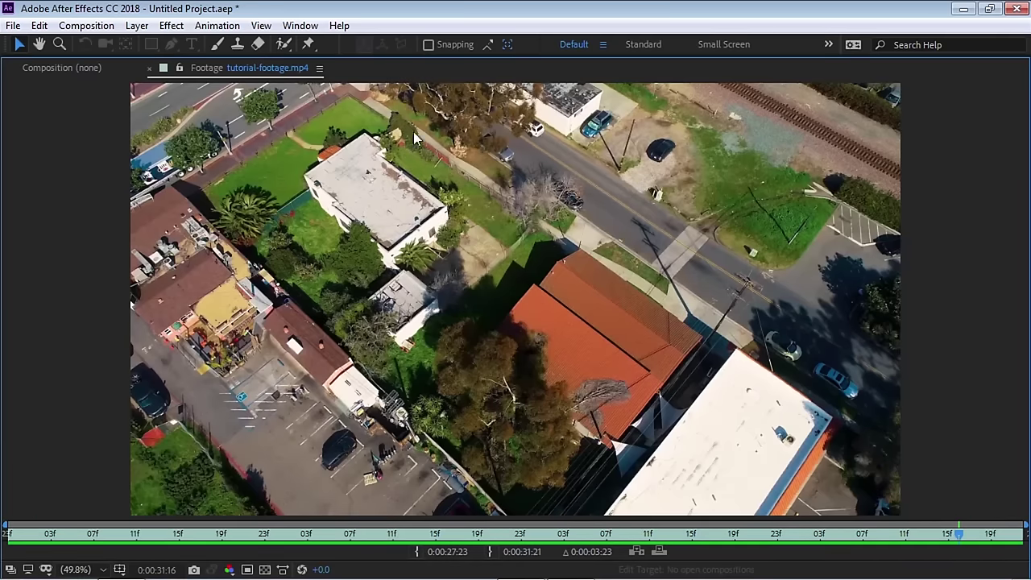
pyautogui.press('`')
pyautogui.moveTo(98, 219); pyautogui.dragTo(51, 418)
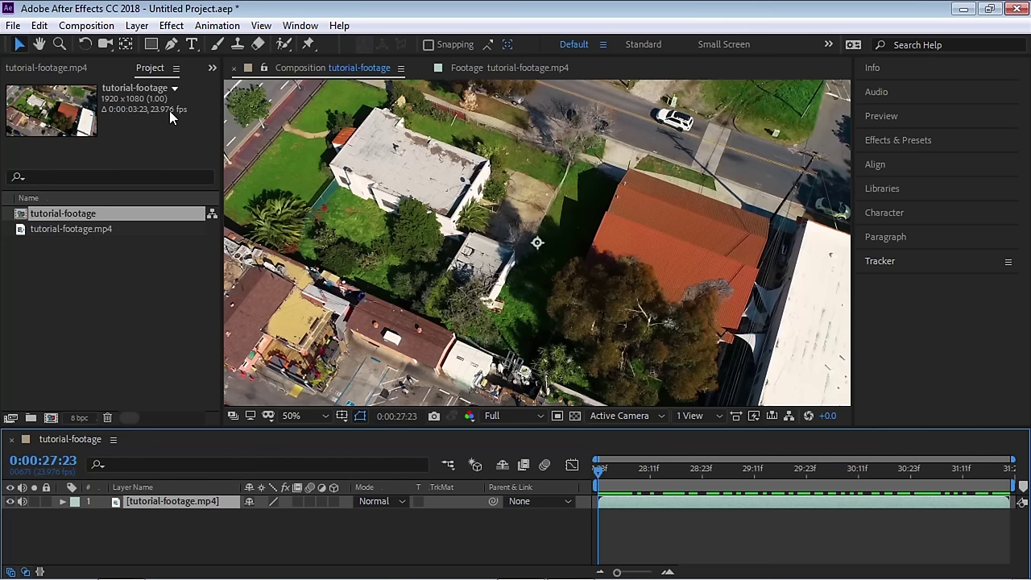
# - Set the composition's start timecode to 0:00:00:00 in the composition settings
pyautogui.hotkey('ctrl', 'k')
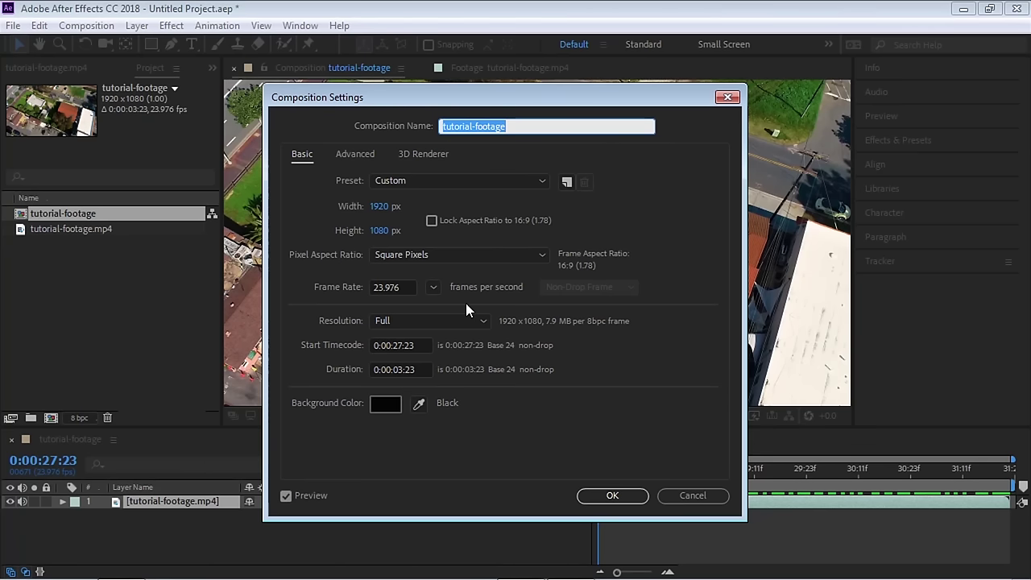
pyautogui.click(419, 345)
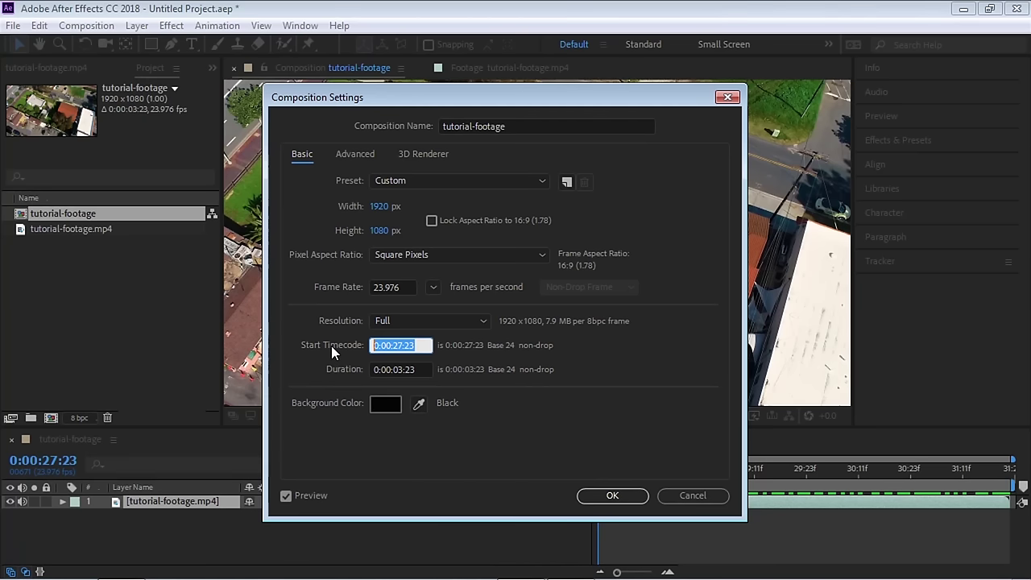
pyautogui.write('0000')
pyautogui.press('Tab')
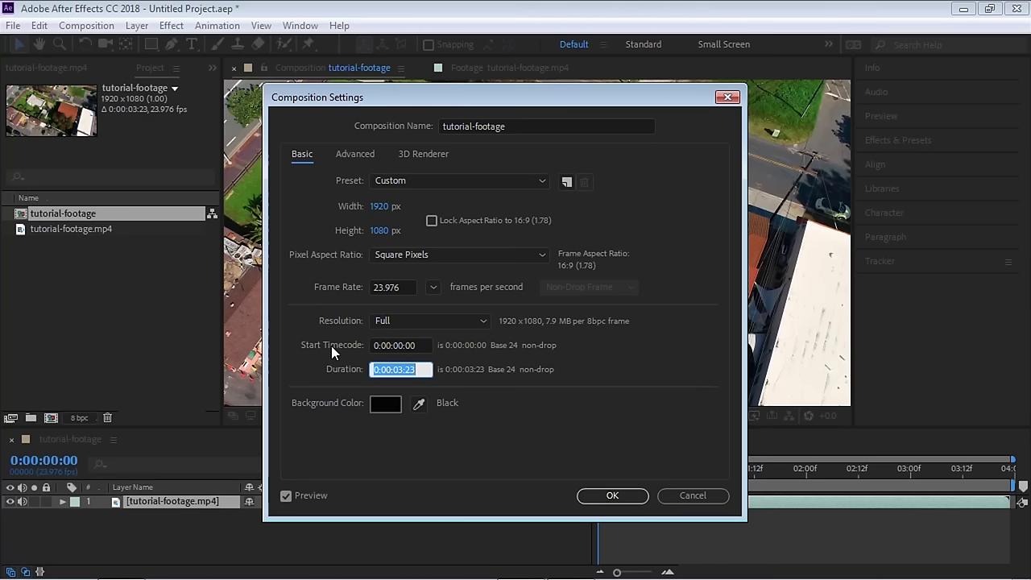
pyautogui.click(426, 345)
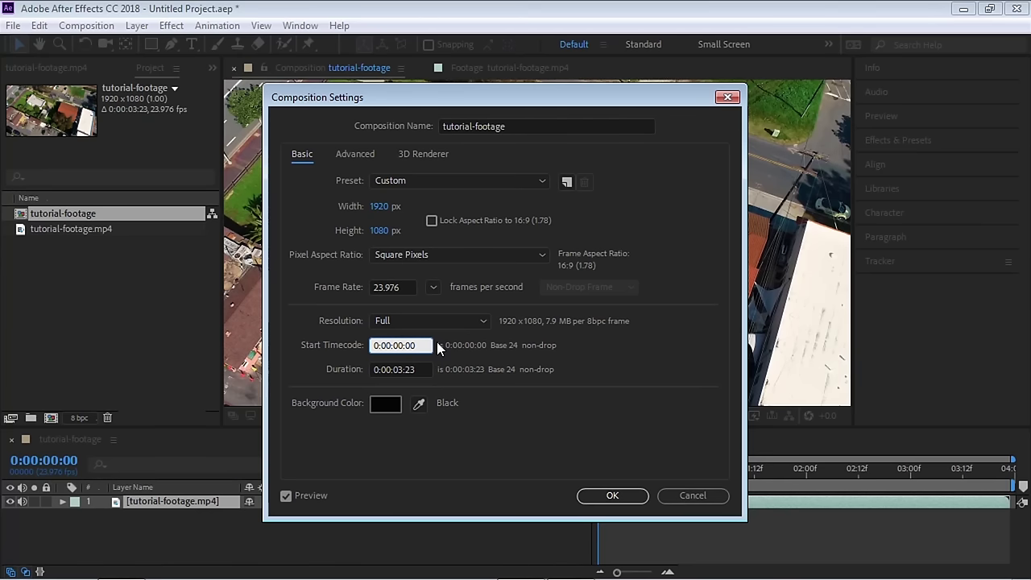
pyautogui.click(613, 496)
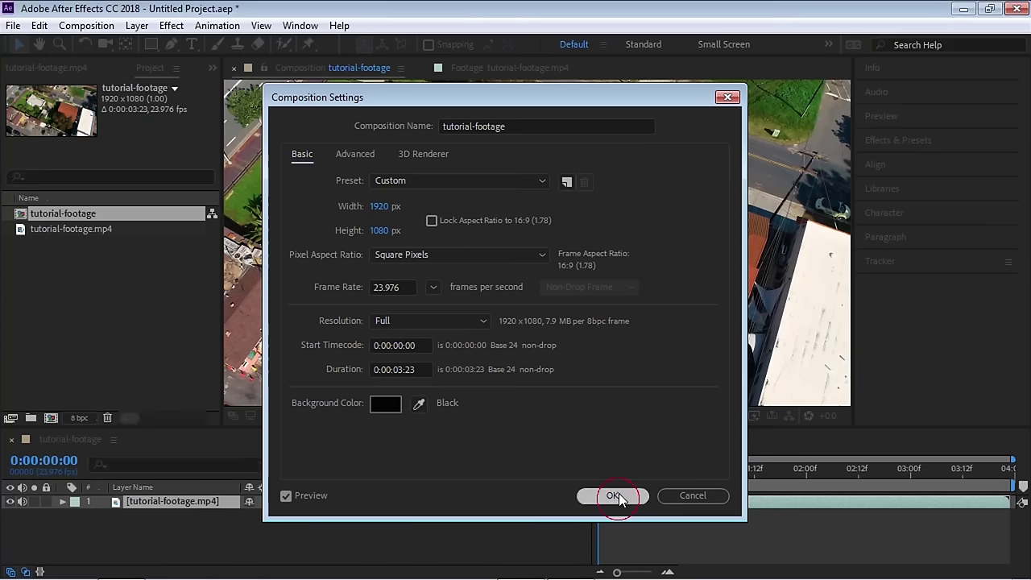
# - Freeze the tutorial-footage.mp4 layer on its first frame with Freeze Frame at 0:00:00:00
pyautogui.moveTo(602, 473); pyautogui.dragTo(572, 488)
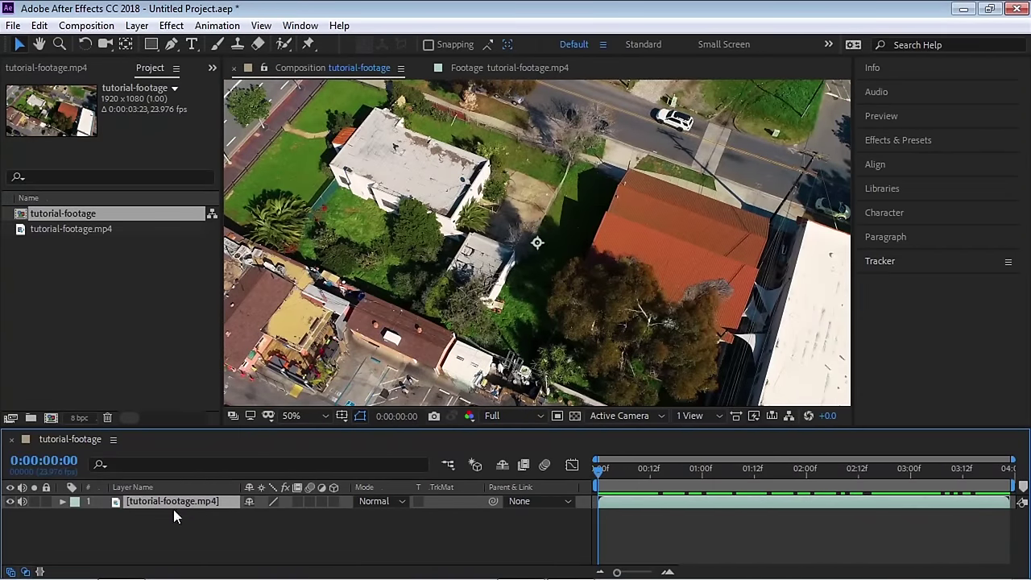
pyautogui.rightClick(208, 502)
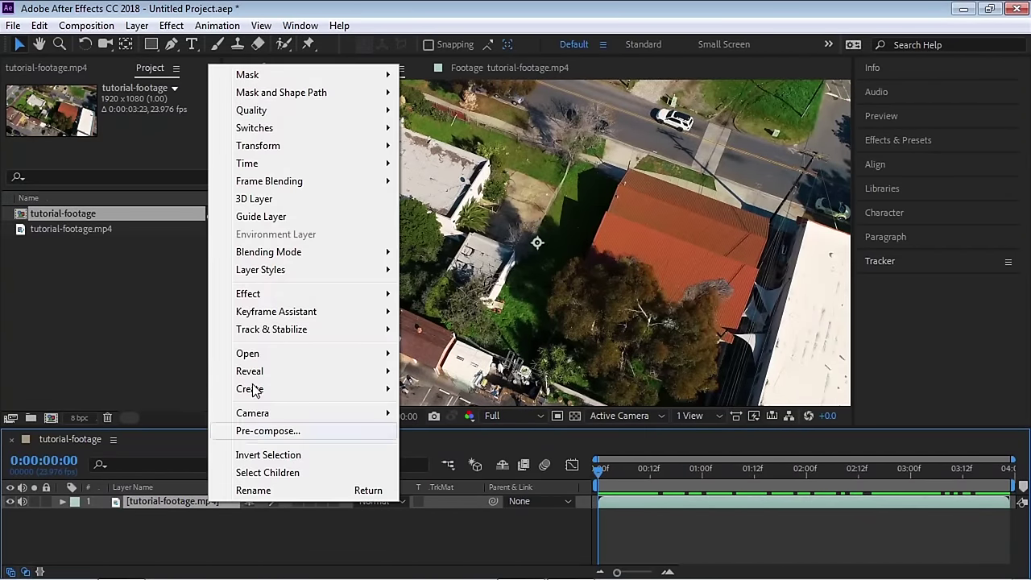
pyautogui.moveTo(370, 164)
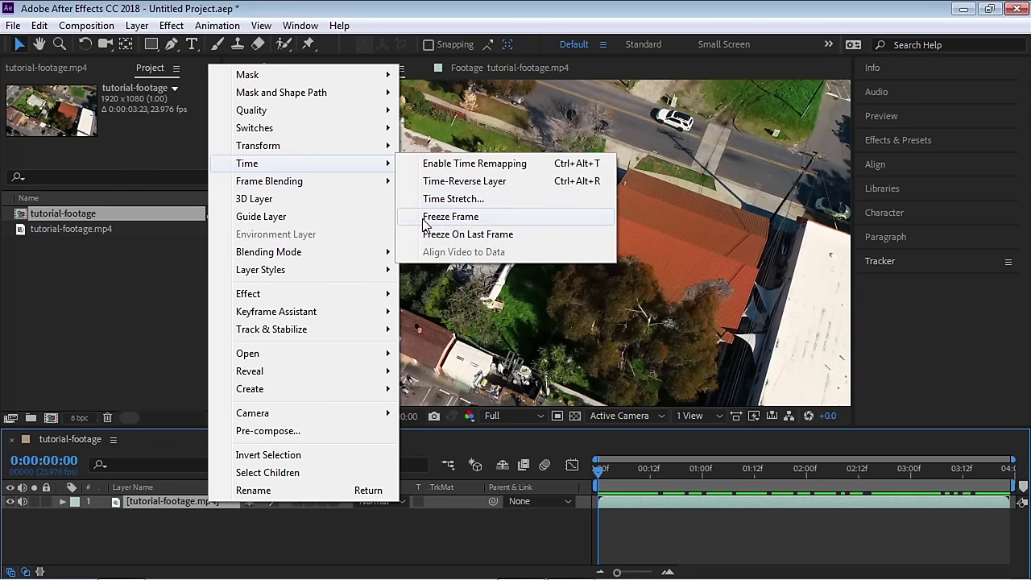
pyautogui.click(464, 218)
pyautogui.moveTo(603, 471)
pyautogui.mouseDown()
pyautogui.moveTo(975, 475)
pyautogui.moveTo(597, 484)
pyautogui.mouseUp()
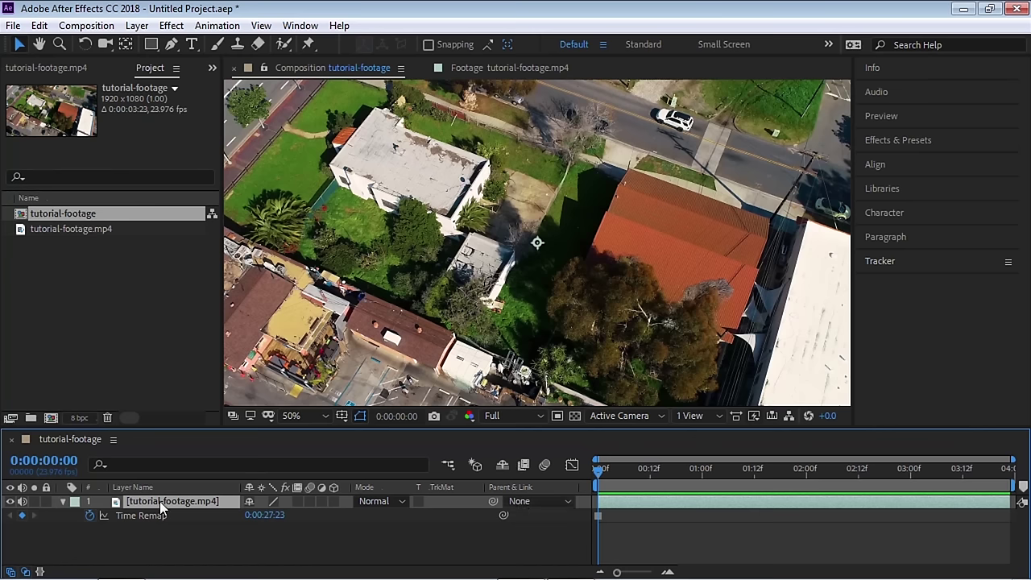
# - With no layer selected, draw a closed four-point Pen tool shape over the lot containing the white-roofed house
pyautogui.click(200, 539)
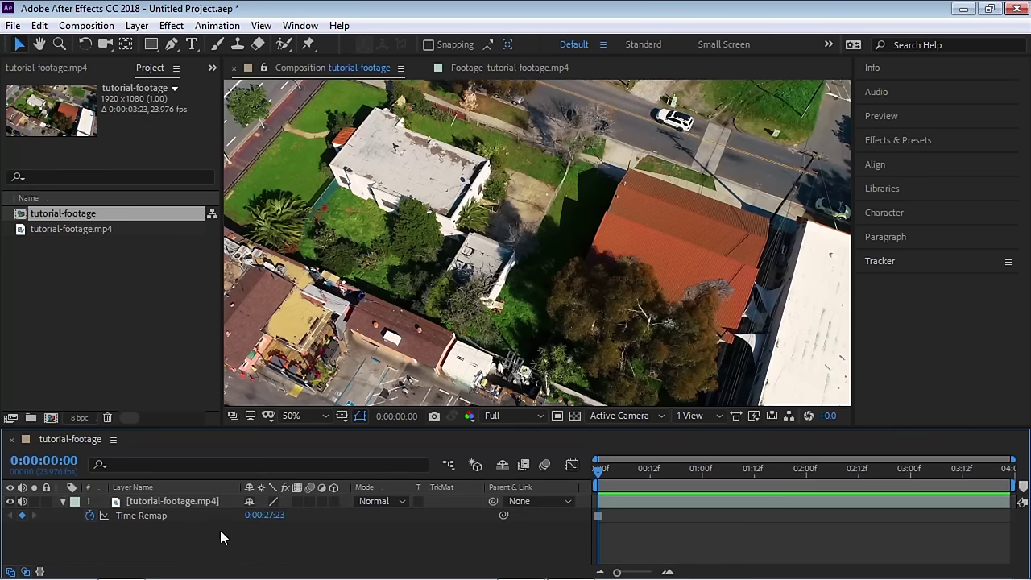
pyautogui.click(172, 43)
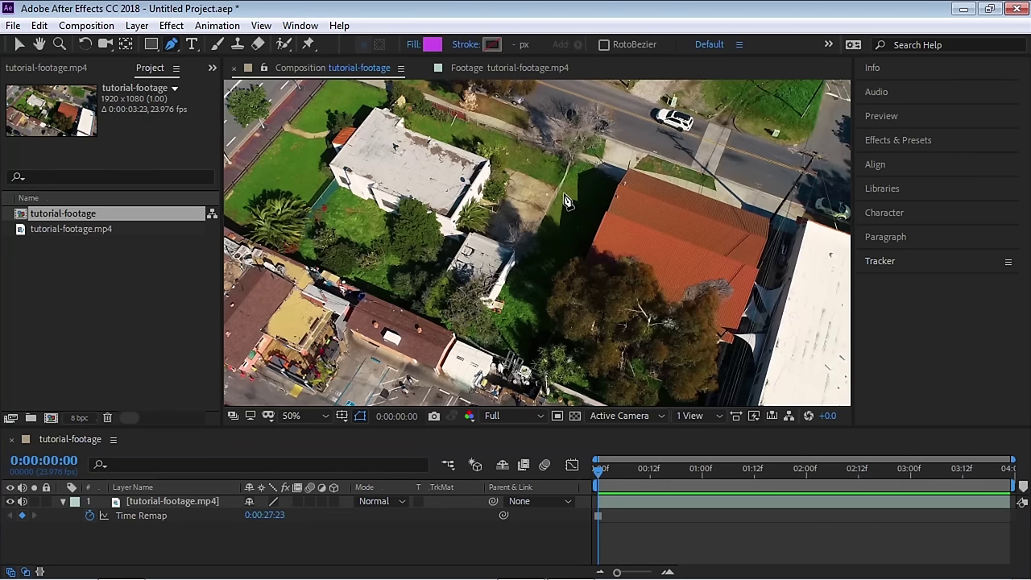
pyautogui.press('`')
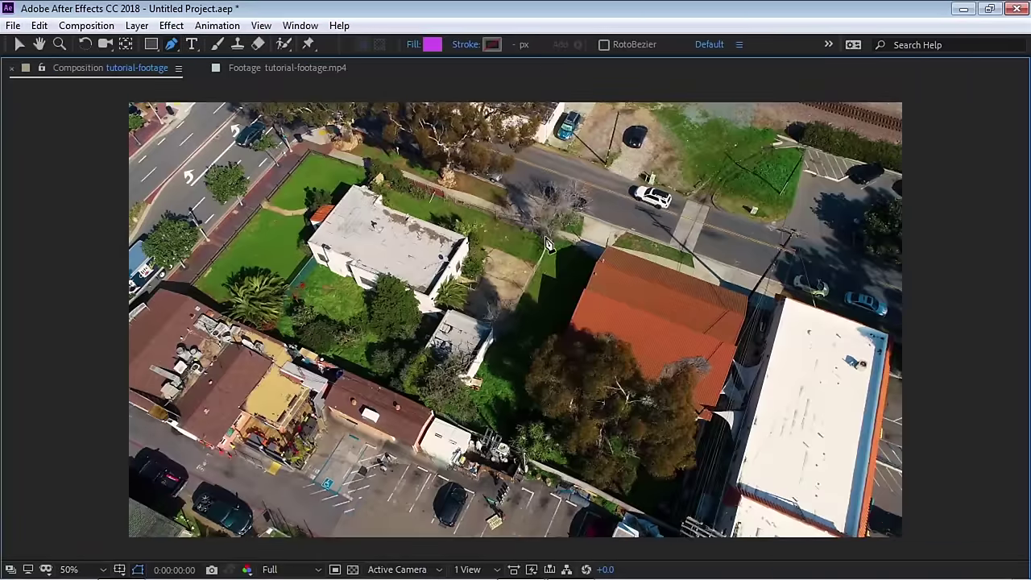
pyautogui.scroll(2, 515, 229)
pyautogui.press('h')
pyautogui.moveTo(515, 229)
pyautogui.mouseDown()
pyautogui.moveTo(645, 276)
pyautogui.moveTo(656, 335)
pyautogui.mouseUp()
pyautogui.press('g')
pyautogui.click(732, 269)
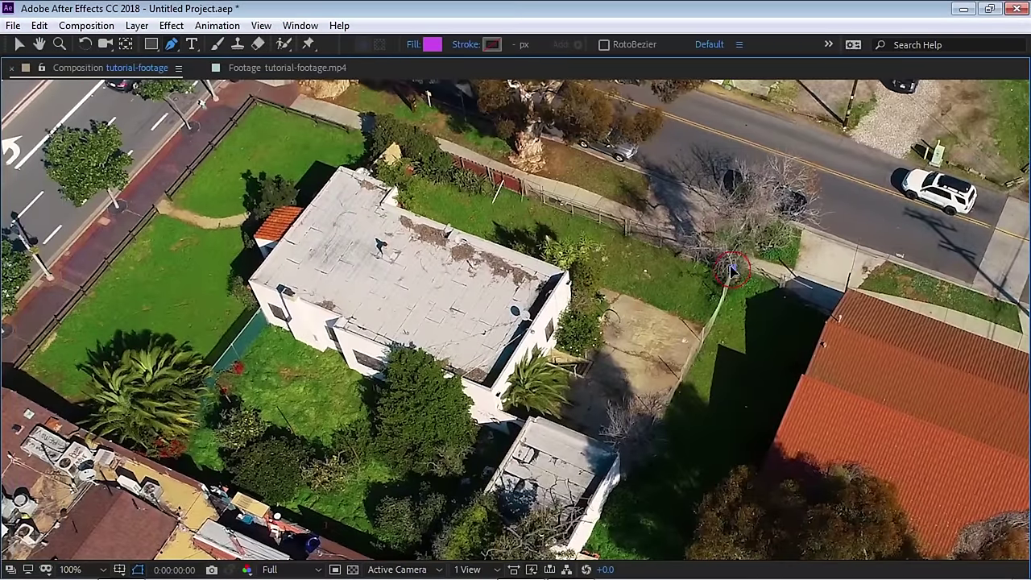
pyautogui.click(257, 111)
pyautogui.moveTo(10, 402); pyautogui.dragTo(44, 326)
pyautogui.click(44, 325)
pyautogui.moveTo(324, 381); pyautogui.dragTo(224, 306)
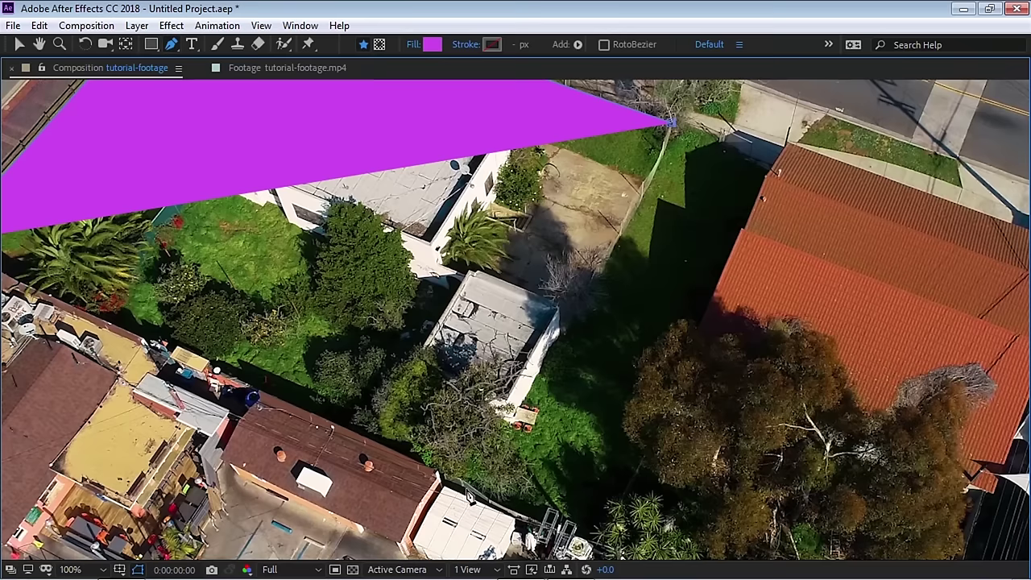
pyautogui.click(462, 486)
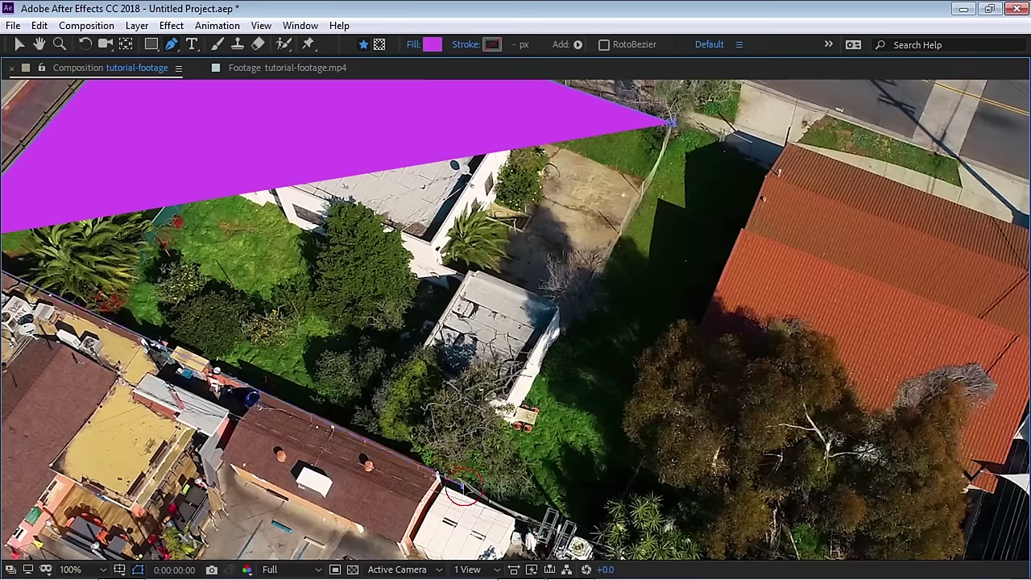
pyautogui.click(670, 122)
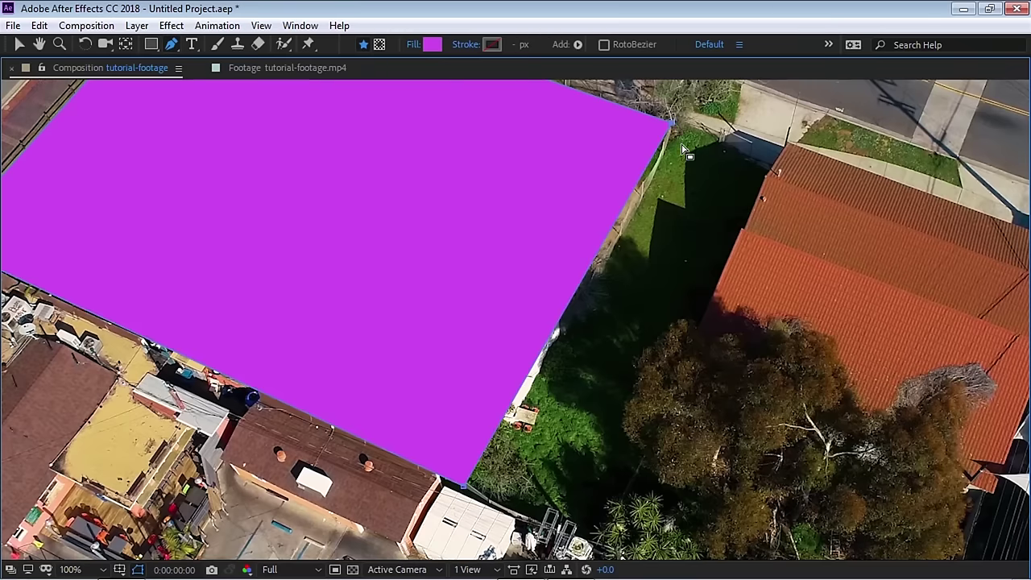
# - Keep the lot shape's fill as a solid color and change the fill color to light blue
pyautogui.scroll(-2, 683, 149)
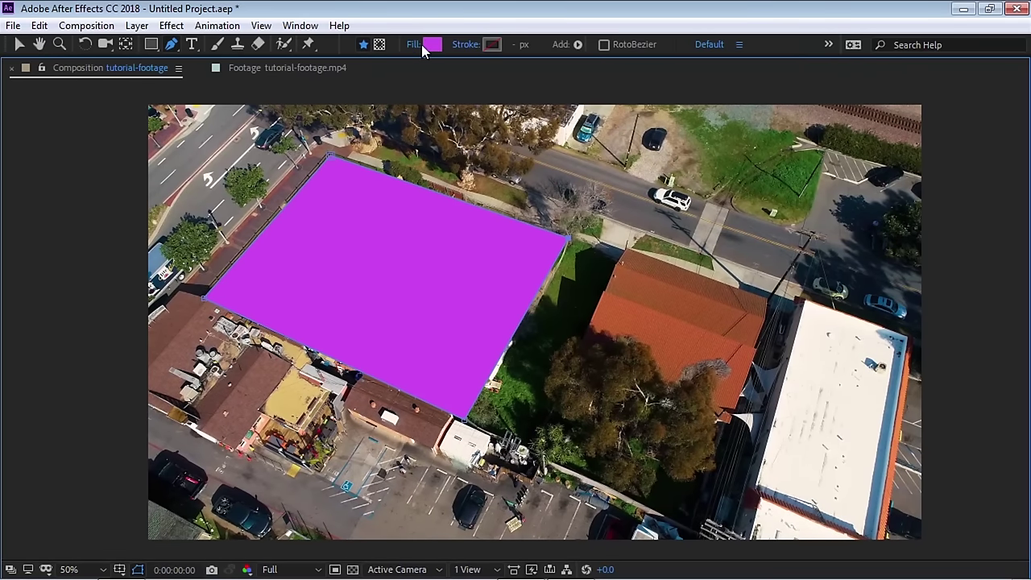
pyautogui.click(414, 45)
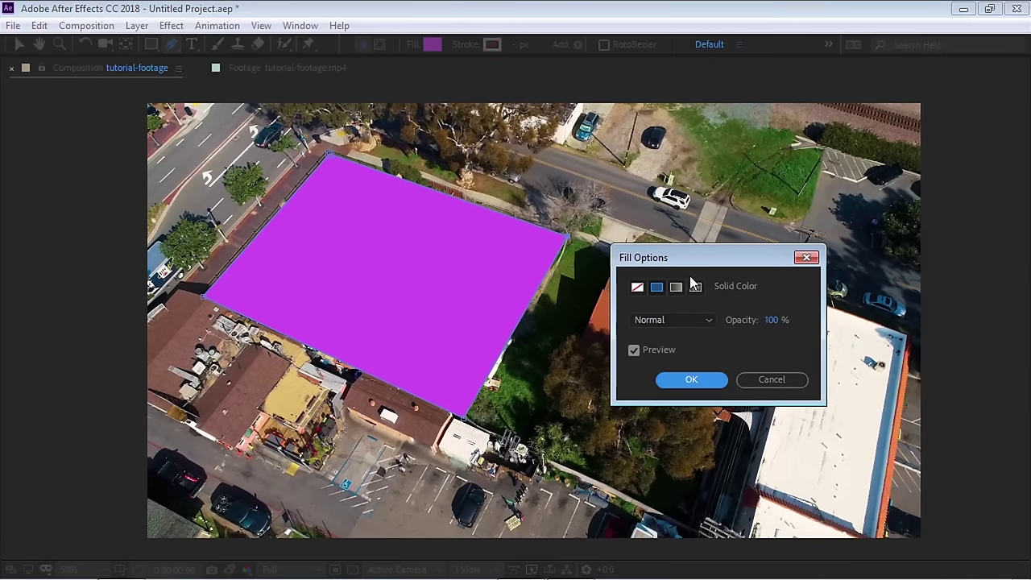
pyautogui.click(689, 380)
pyautogui.click(433, 44)
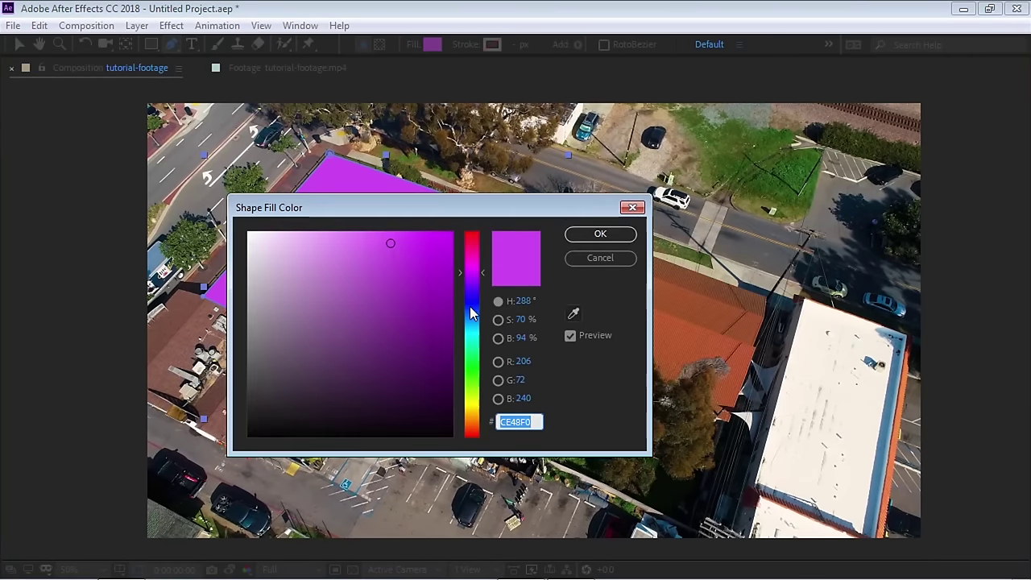
pyautogui.click(472, 337)
pyautogui.click(600, 234)
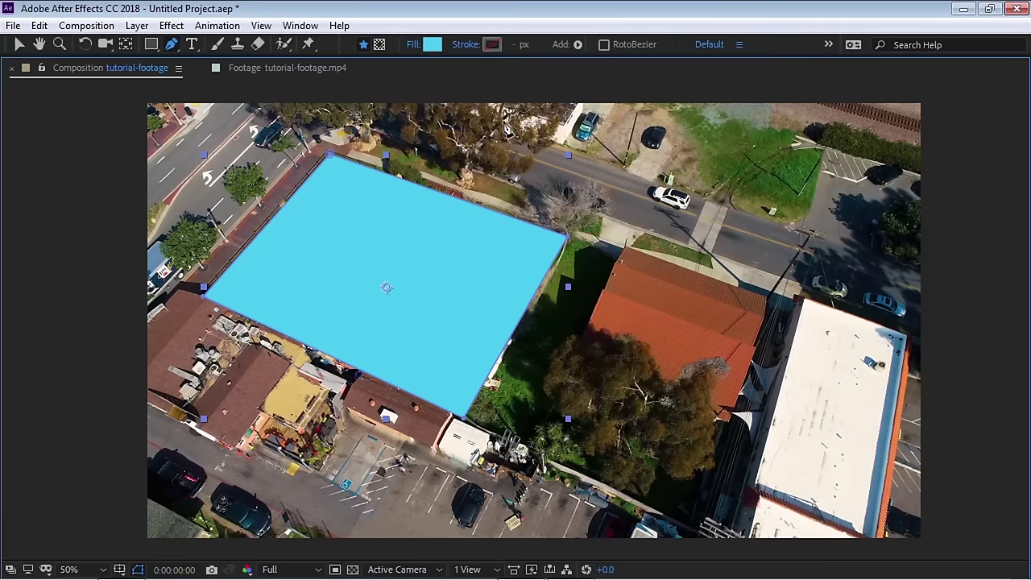
# - Try a solid color stroke on the blue lot shape and set the stroke back to None
pyautogui.click(476, 47)
pyautogui.click(642, 289)
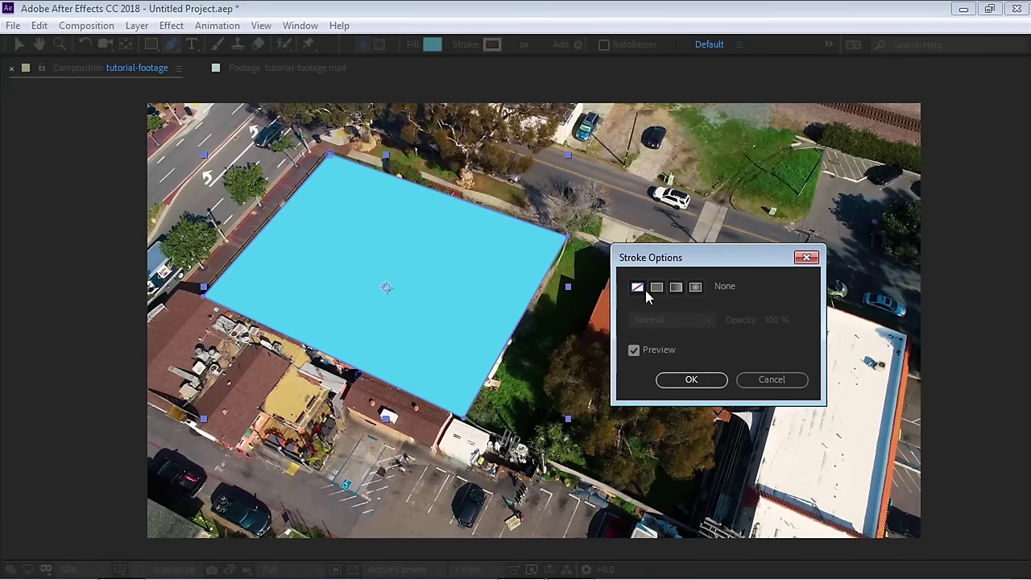
pyautogui.click(657, 288)
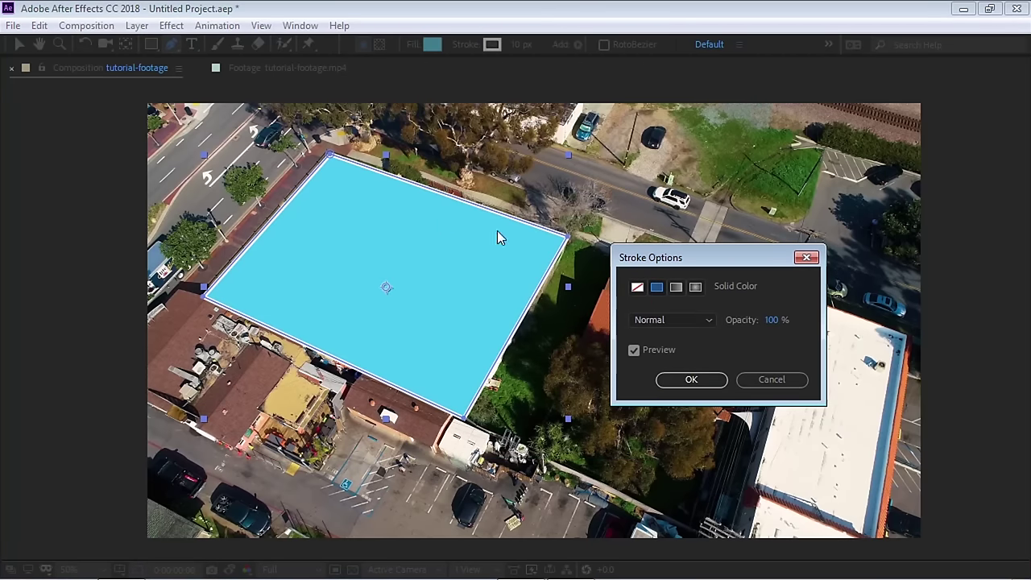
pyautogui.click(638, 287)
pyautogui.click(706, 382)
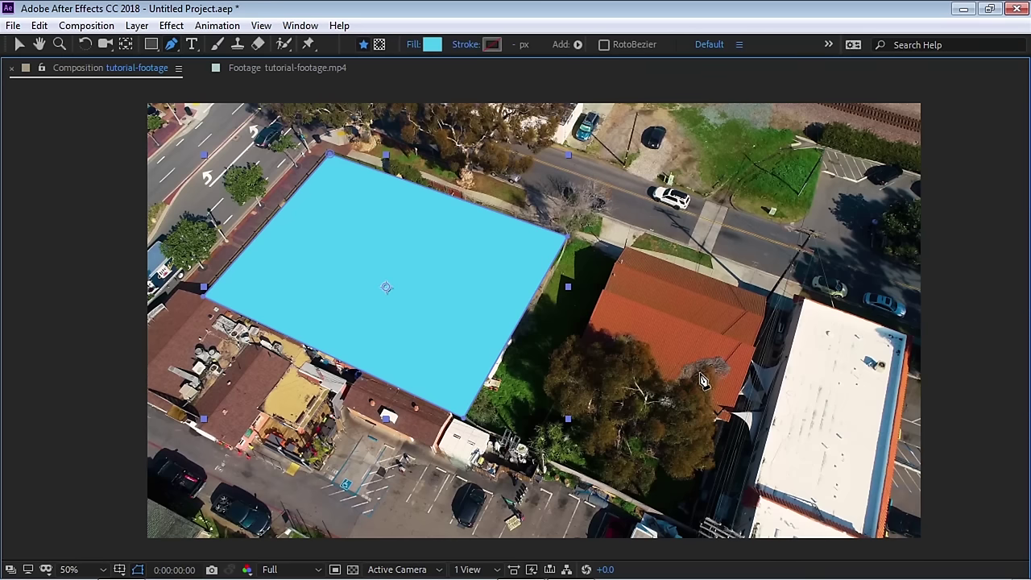
# - Rename the lot's shape layer as Blue
pyautogui.press('`')
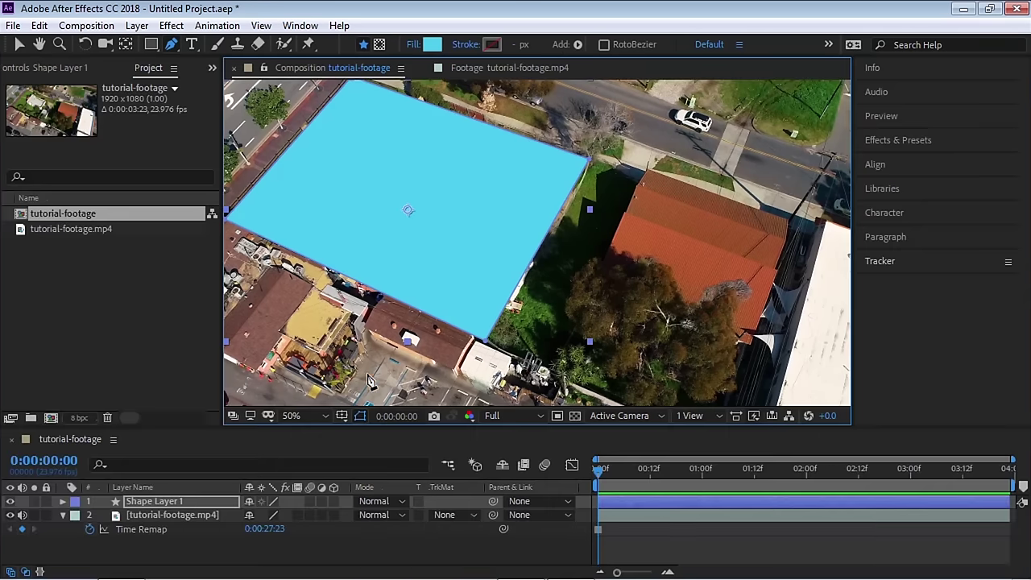
pyautogui.click(155, 502)
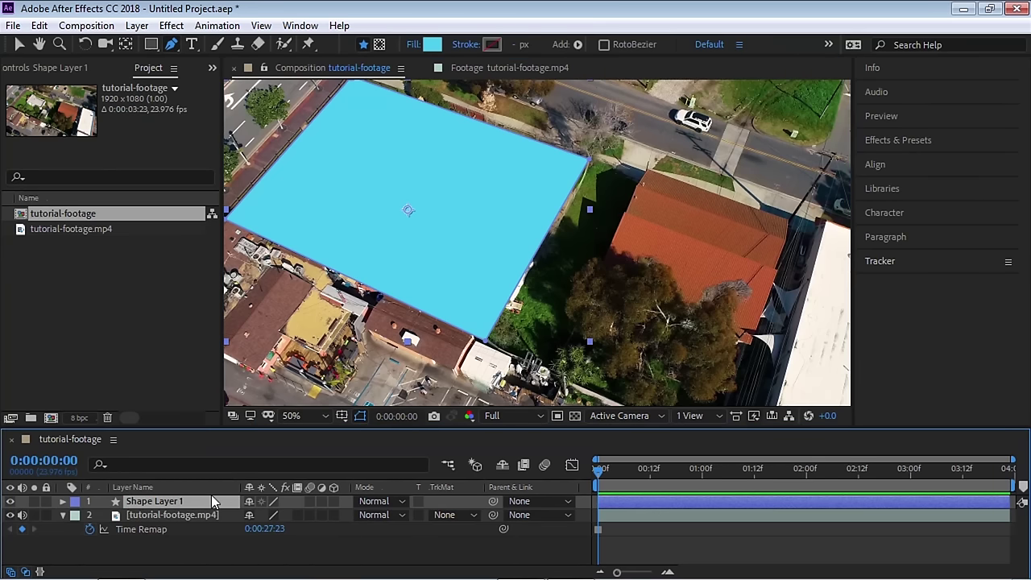
pyautogui.press('Return')
pyautogui.write('Tea')
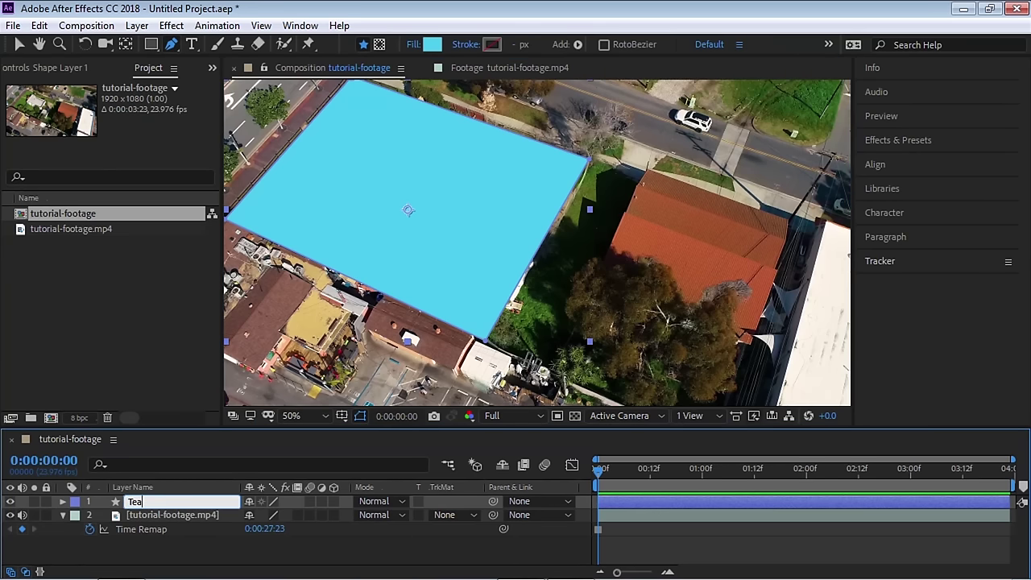
pyautogui.write('l')
pyautogui.press('Return')
pyautogui.press('Return')
pyautogui.write('Blue')
pyautogui.press('Return')
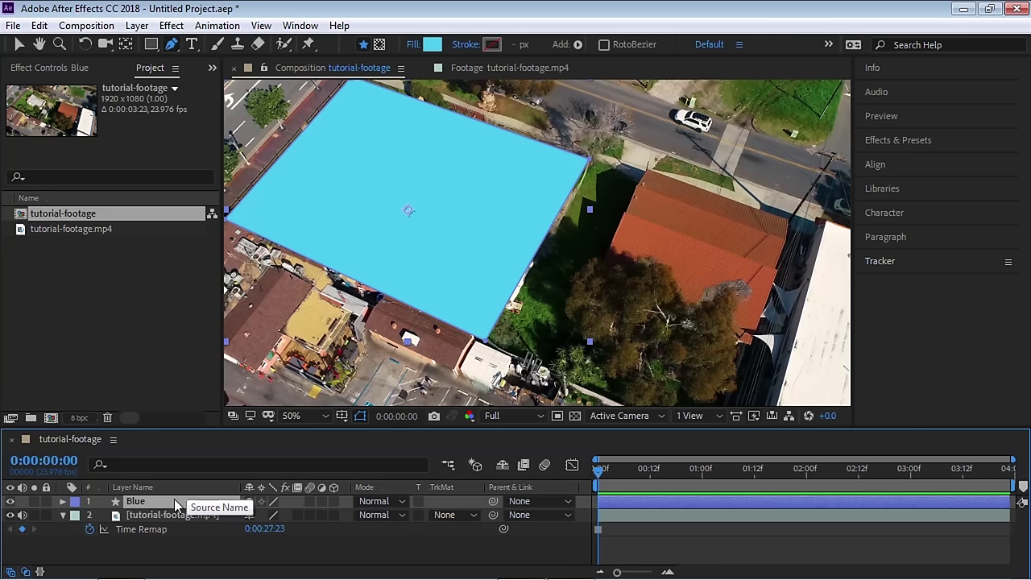
# - With no layer selected, draw a closed four-point shape over the adjacent red-roofed building's lot, sharing the blue shape's edge
pyautogui.click(221, 556)
pyautogui.press('`')
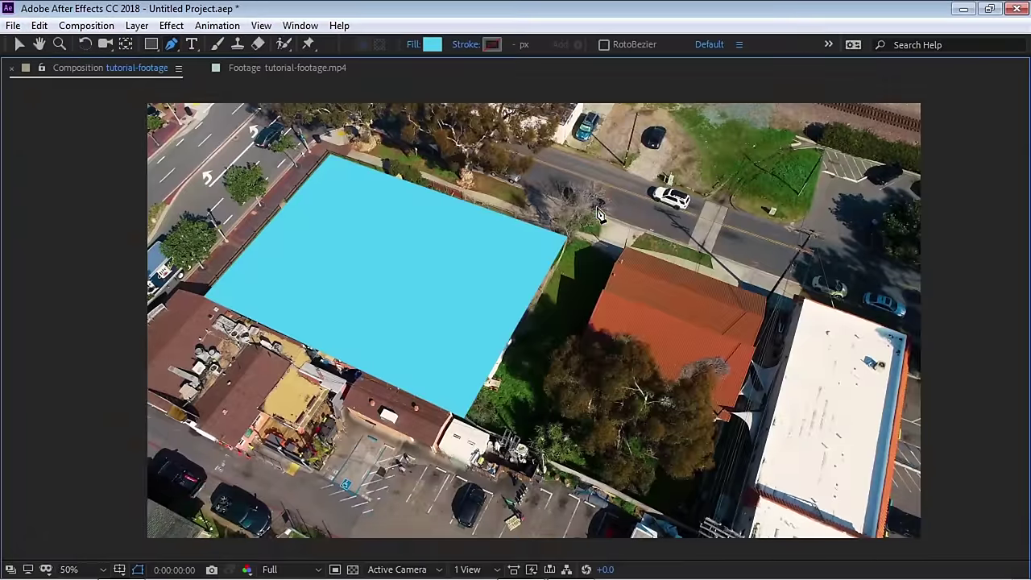
pyautogui.scroll(3, 595, 236)
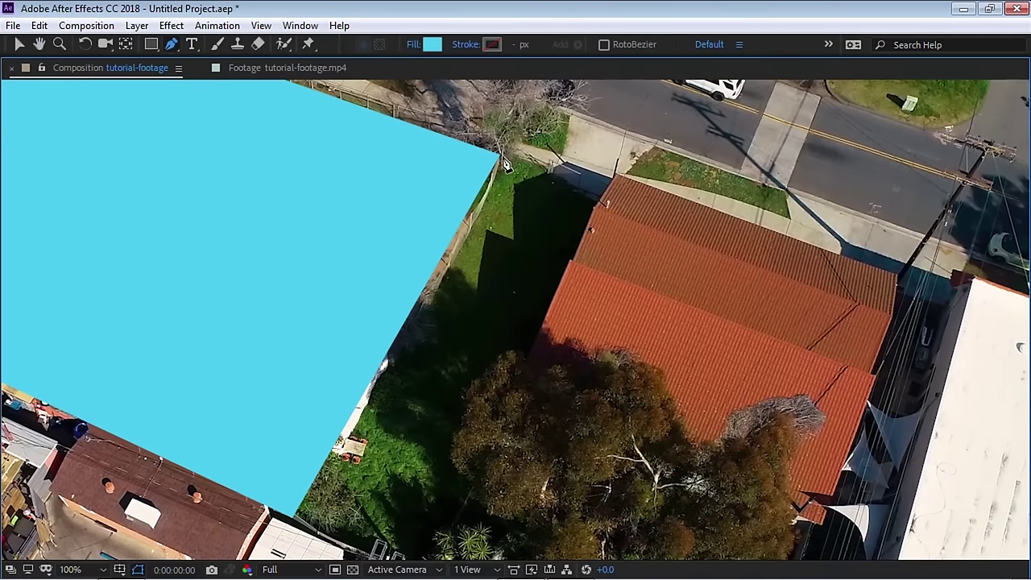
pyautogui.click(499, 156)
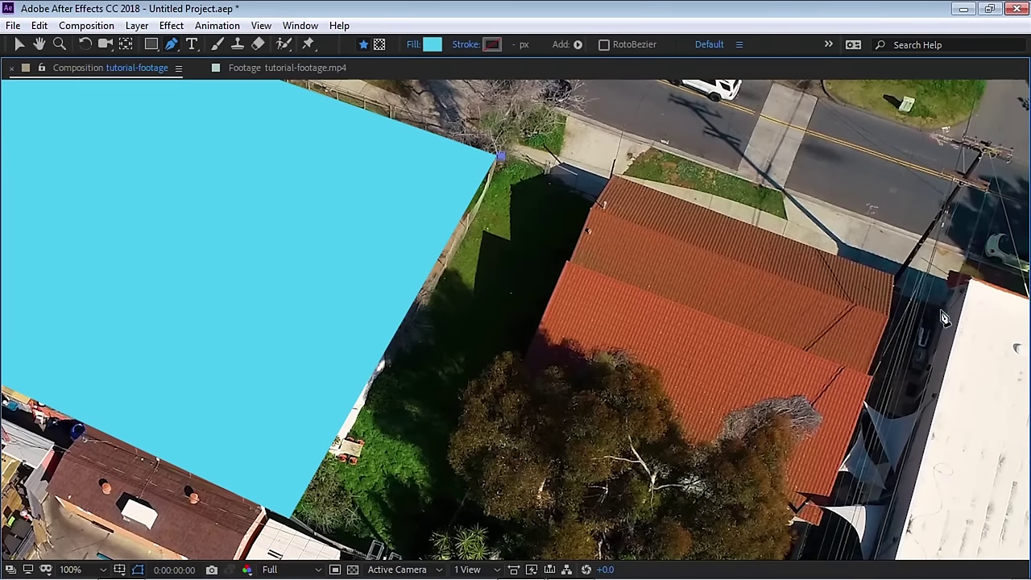
pyautogui.press('h')
pyautogui.moveTo(950, 321); pyautogui.dragTo(782, 386)
pyautogui.press('g')
pyautogui.click(735, 472)
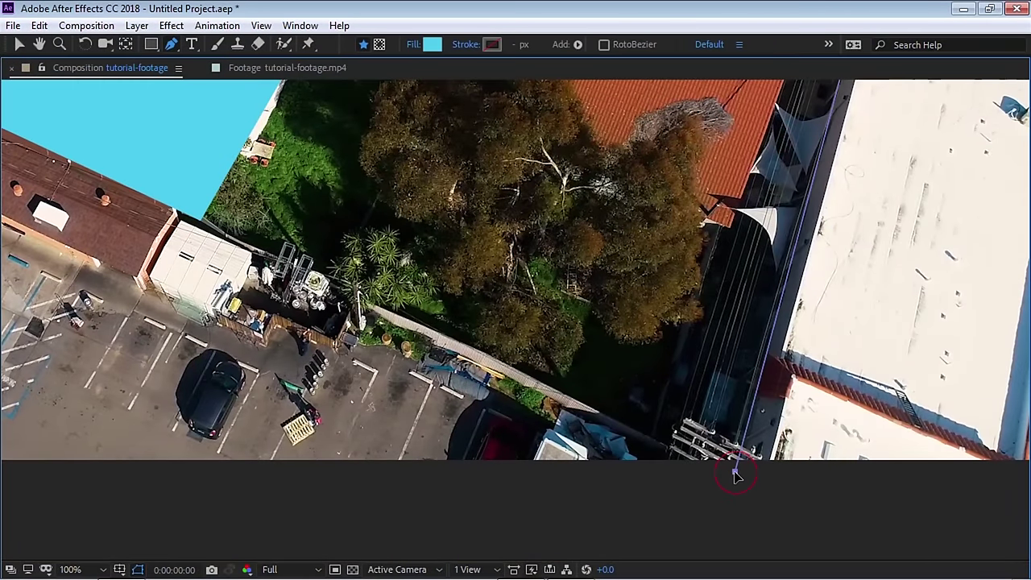
pyautogui.click(202, 221)
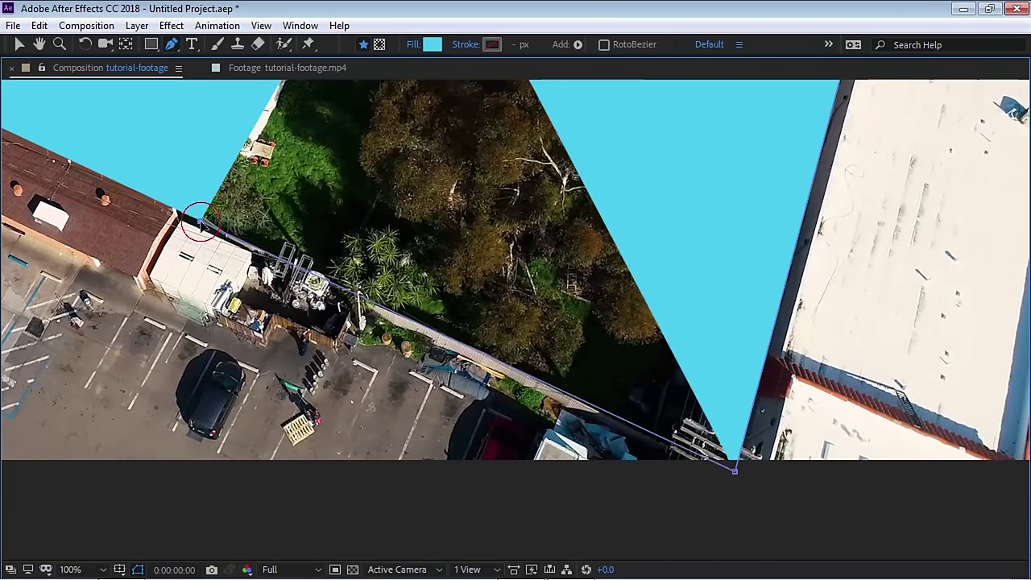
pyautogui.press('h')
pyautogui.moveTo(407, 165); pyautogui.dragTo(413, 284)
pyautogui.press('g')
pyautogui.click(420, 197)
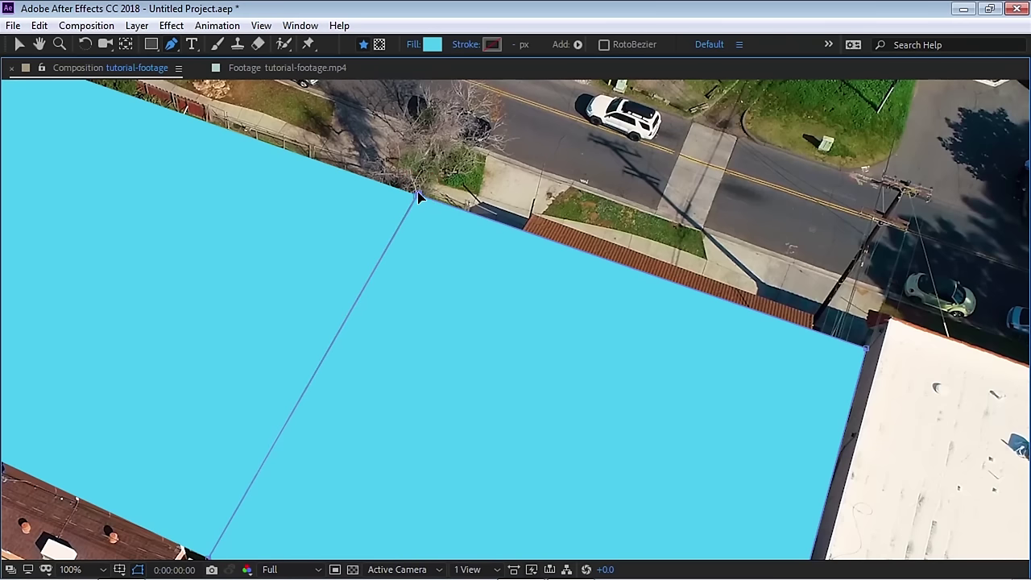
# - Change the fill color of the new shape over the red-roofed building's lot to magenta pink
pyautogui.click(432, 45)
pyautogui.click(472, 272)
pyautogui.moveTo(391, 242)
pyautogui.mouseDown()
pyautogui.moveTo(376, 241)
pyautogui.moveTo(387, 244)
pyautogui.mouseUp()
pyautogui.click(603, 234)
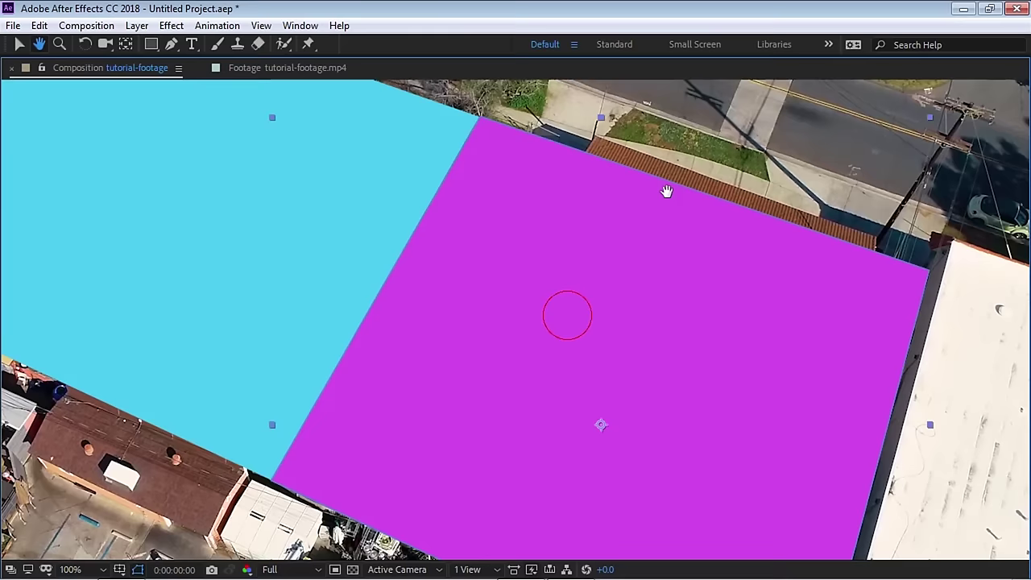
# - Rename the magenta lot's shape layer as Pink
pyautogui.press('`')
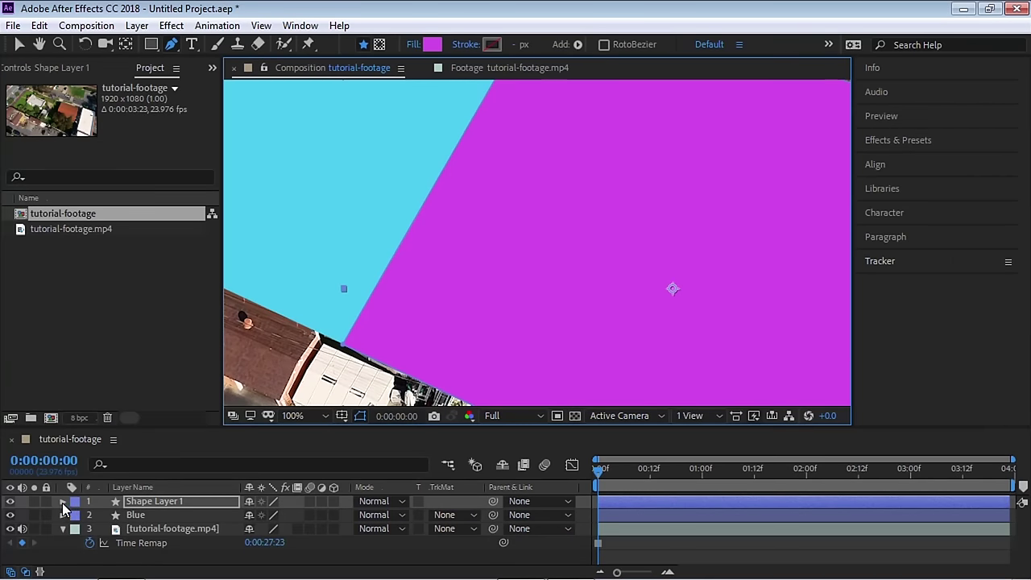
pyautogui.click(152, 501)
pyautogui.press('Return')
pyautogui.write('Pink')
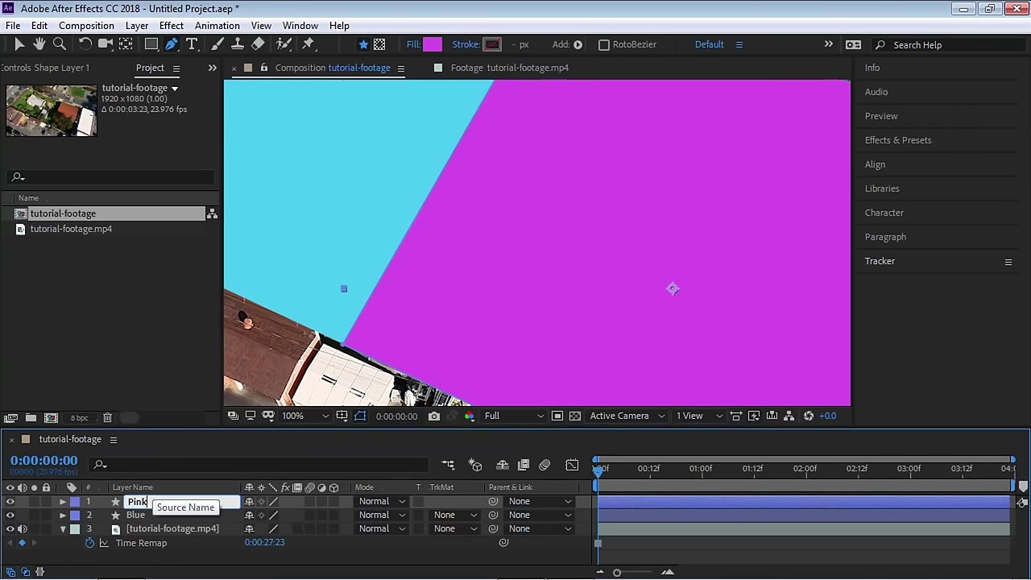
pyautogui.press('Return')
# - Reveal the Pink layer's Shape 1 contents and select Path 1 for point editing with the Selection tool
pyautogui.scroll(-2, 594, 268)
pyautogui.press('h')
pyautogui.moveTo(556, 246); pyautogui.dragTo(592, 275)
pyautogui.press('g')
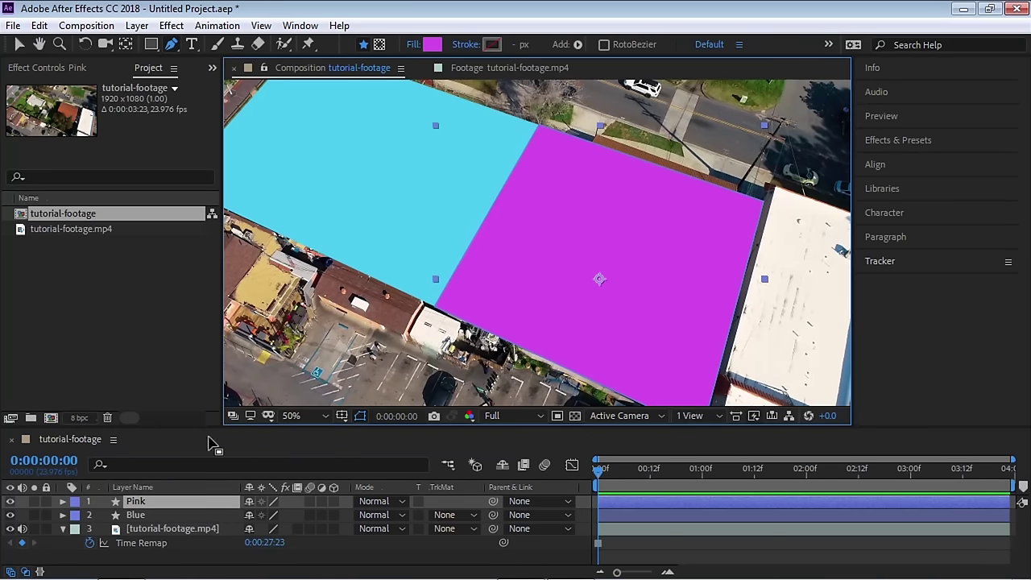
pyautogui.click(62, 501)
pyautogui.click(77, 515)
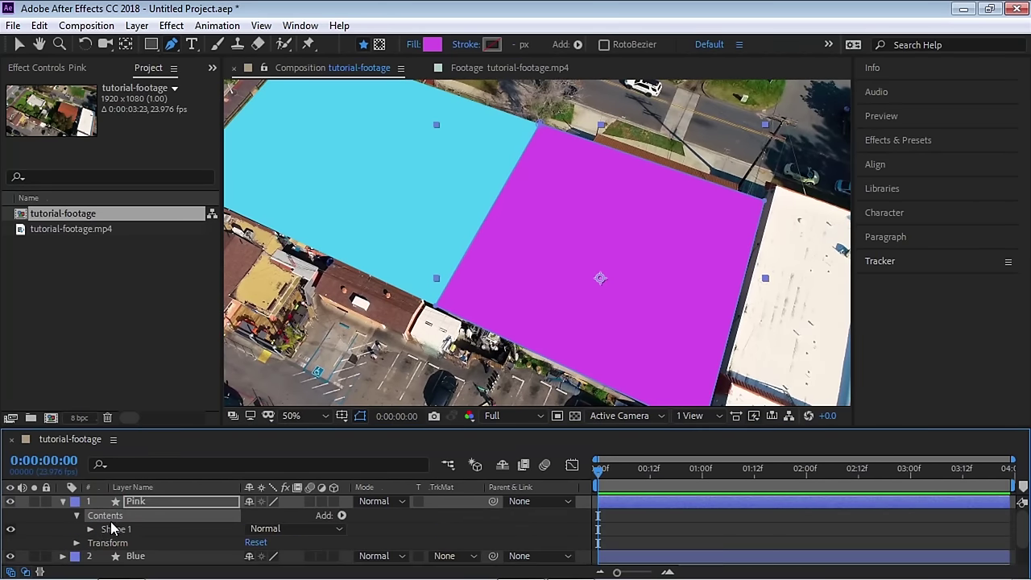
pyautogui.click(89, 529)
pyautogui.scroll(-1, 131, 537)
pyautogui.click(113, 517)
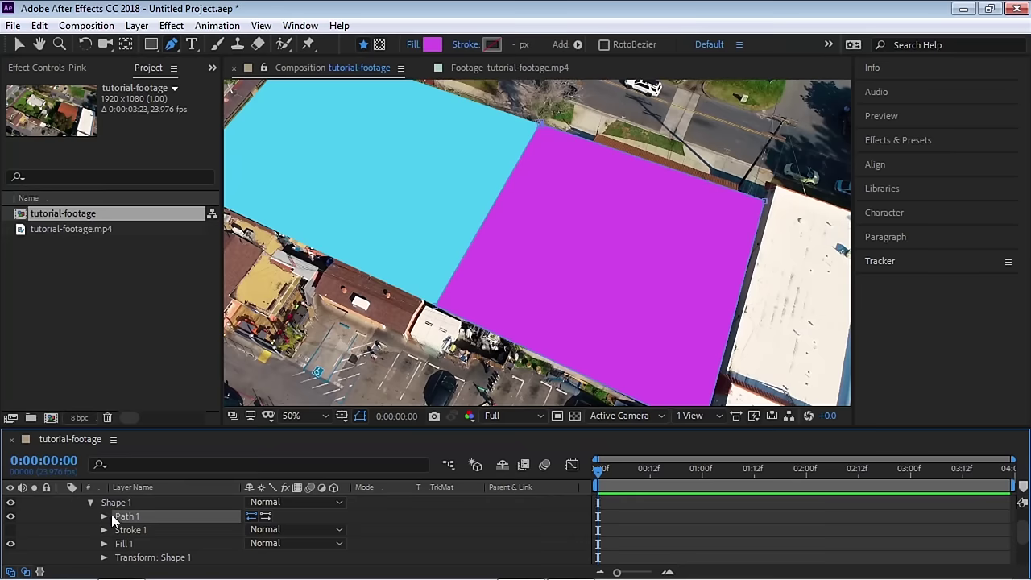
pyautogui.click(19, 44)
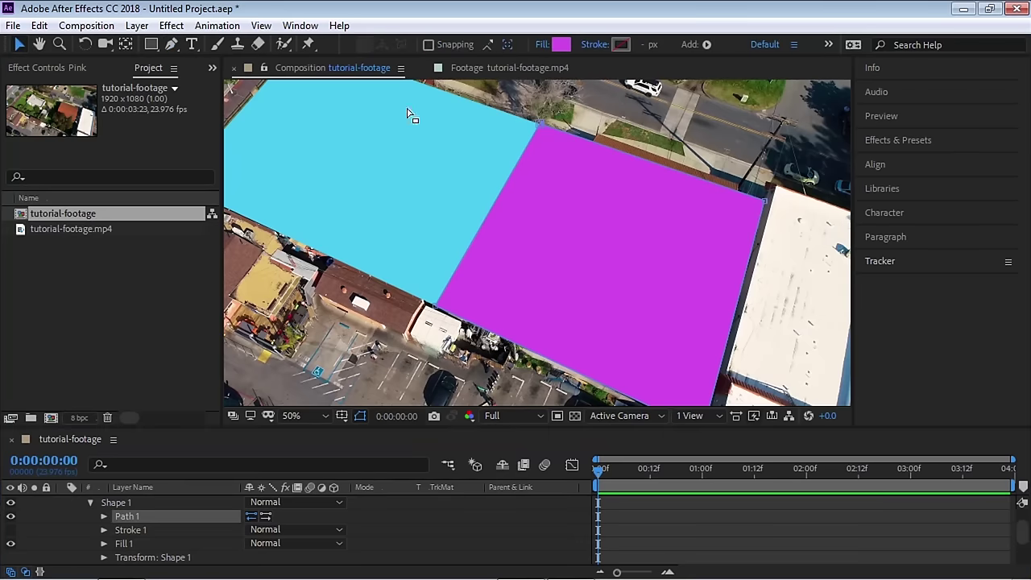
# - Nudge the Pink path's corner point slightly where its street-side edge meets the blue lot
pyautogui.press('.')
pyautogui.moveTo(580, 166); pyautogui.dragTo(556, 339)
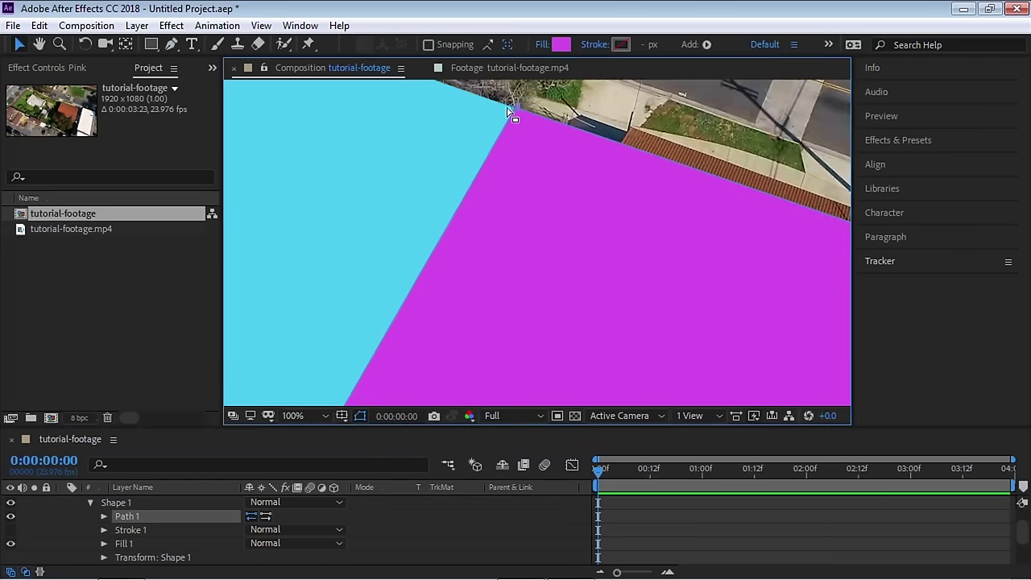
pyautogui.press('`')
pyautogui.moveTo(494, 188)
pyautogui.mouseDown()
pyautogui.moveTo(545, 231)
pyautogui.moveTo(494, 207)
pyautogui.moveTo(498, 187)
pyautogui.mouseUp()
pyautogui.moveTo(495, 338); pyautogui.dragTo(500, 263)
pyautogui.press(',')
pyautogui.press('`')
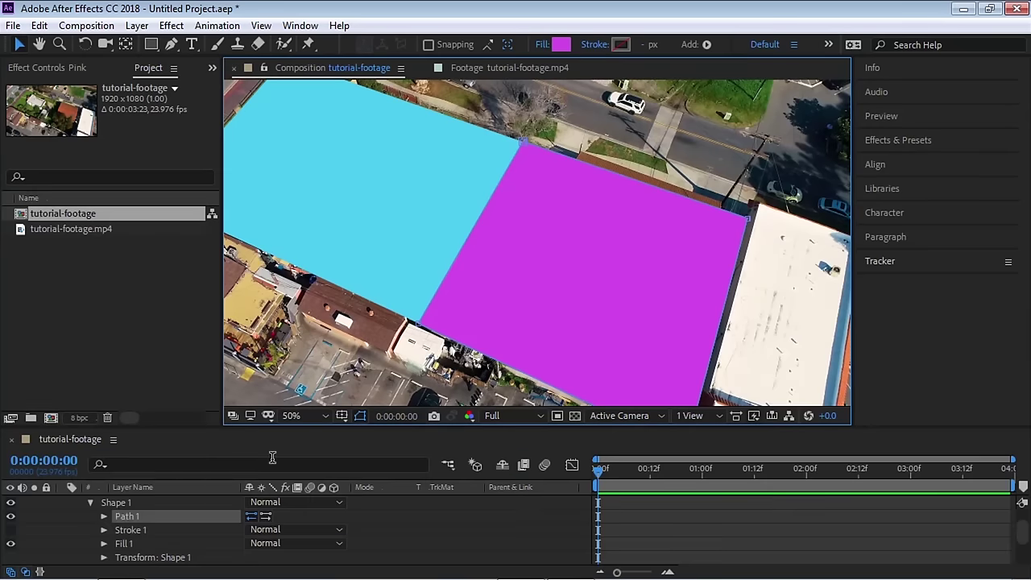
# - Fit the whole frame in the composition view, enlarge the timeline area and collapse the Pink layer's properties
pyautogui.click(91, 501)
pyautogui.moveTo(217, 424); pyautogui.dragTo(224, 419)
pyautogui.click(306, 415)
pyautogui.click(335, 145)
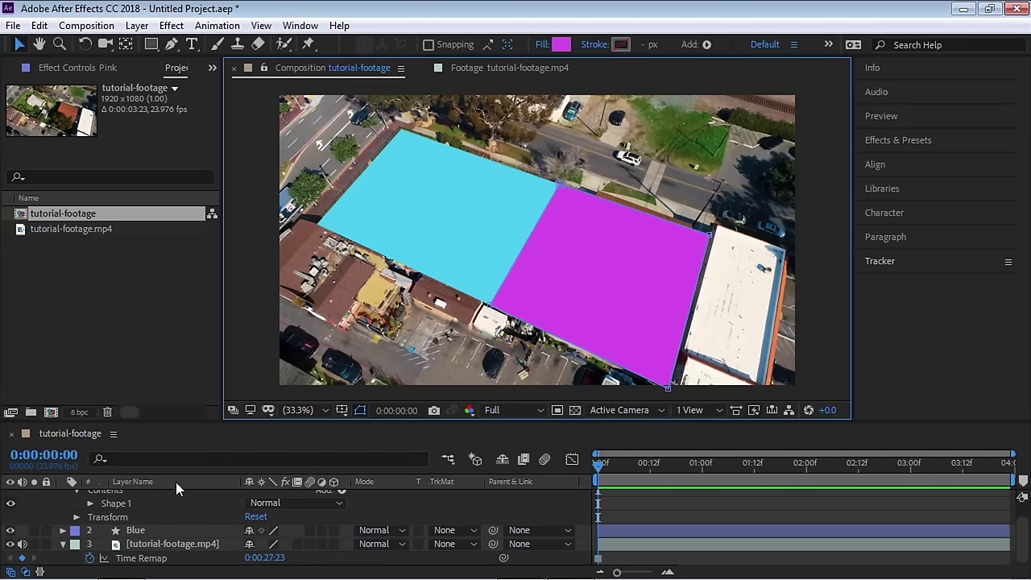
pyautogui.moveTo(242, 422); pyautogui.dragTo(246, 403)
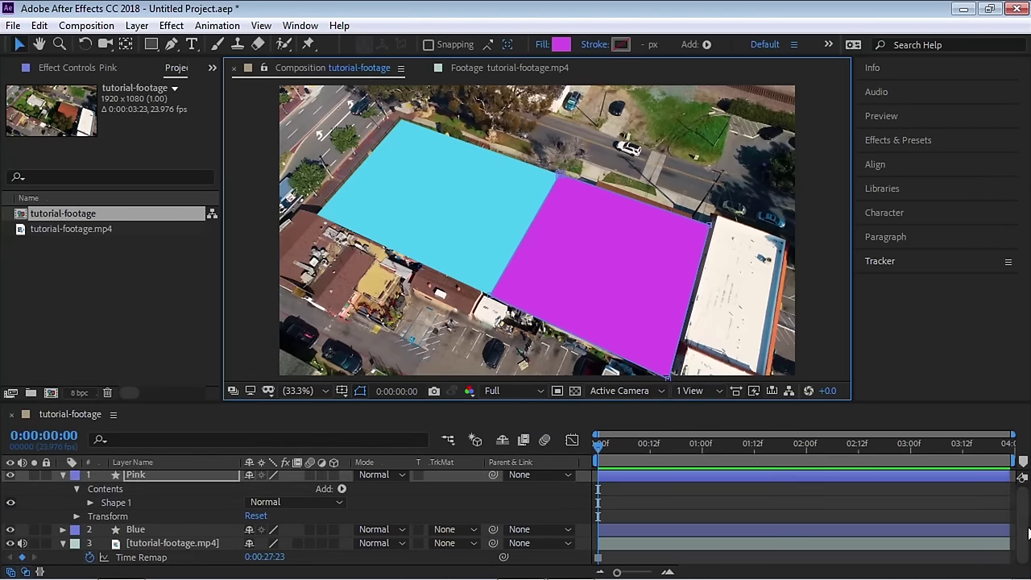
pyautogui.scroll(1, 805, 446)
pyautogui.click(63, 476)
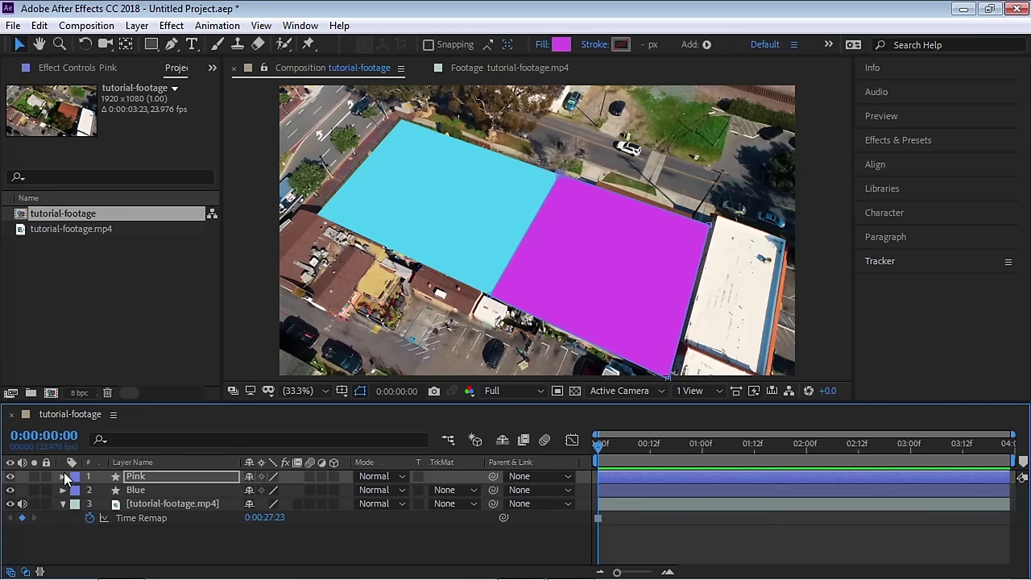
# - Reveal Scale on both the Pink and Blue layers and keyframe it at 100% at frames 0 and 12
pyautogui.keyDown('shift'); pyautogui.click(141, 490); pyautogui.keyUp('shift')
pyautogui.moveTo(599, 448)
pyautogui.mouseDown()
pyautogui.moveTo(893, 448)
pyautogui.moveTo(599, 448)
pyautogui.mouseUp()
pyautogui.press('s')
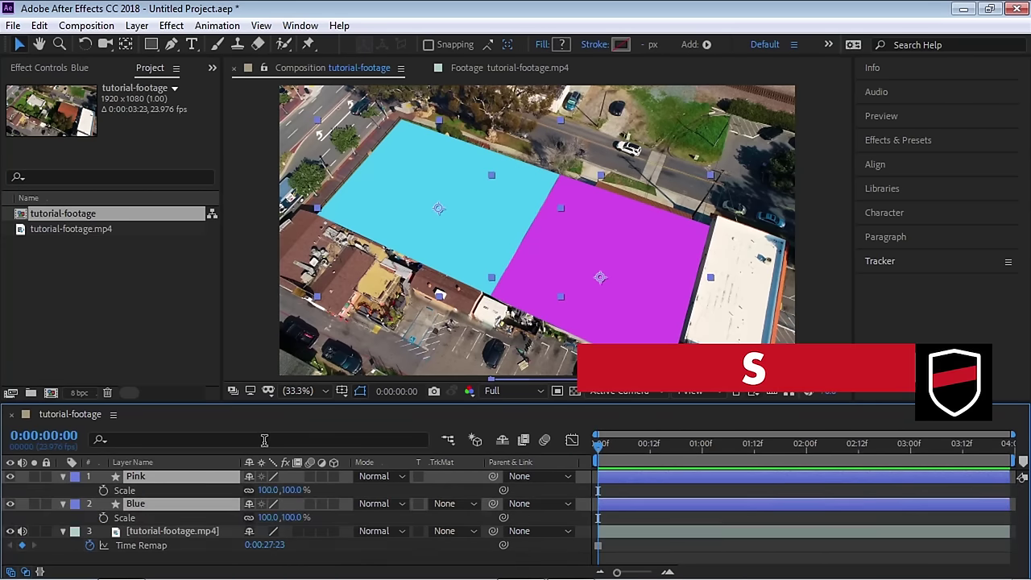
pyautogui.click(104, 490)
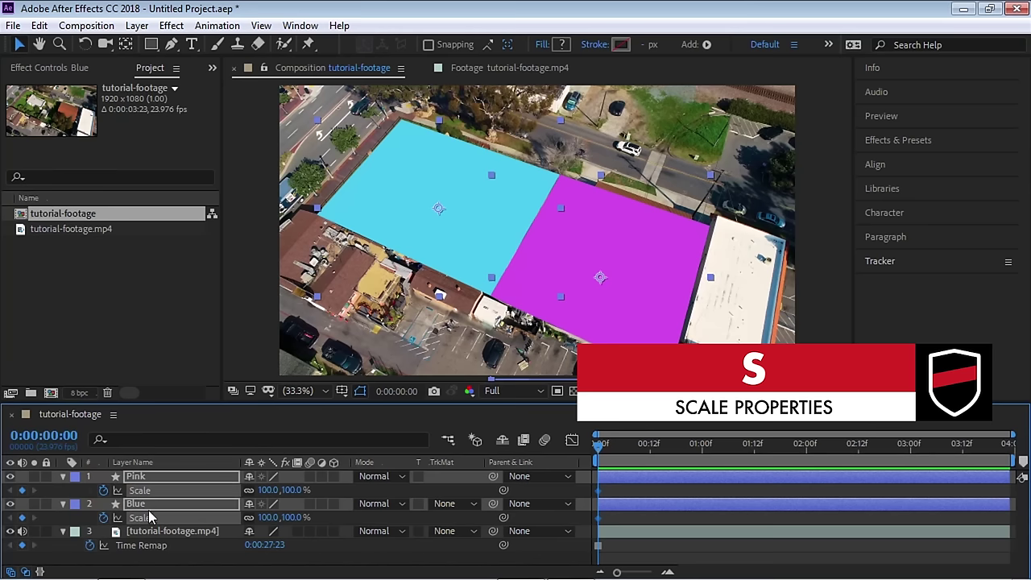
pyautogui.moveTo(598, 449); pyautogui.dragTo(651, 454)
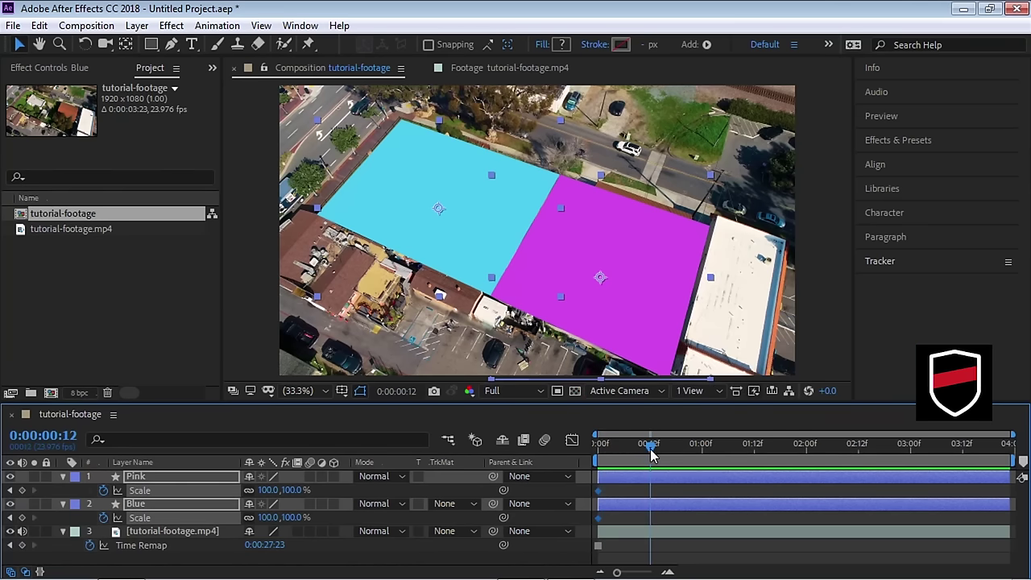
pyautogui.click(22, 490)
pyautogui.click(22, 517)
# - Set the frame 0 scale keyframes of both lot layers to 0% and preview the animation
pyautogui.moveTo(659, 450); pyautogui.dragTo(598, 445)
pyautogui.moveTo(620, 485); pyautogui.dragTo(588, 522)
pyautogui.click(267, 490)
pyautogui.write('0')
pyautogui.press('Return')
pyautogui.press('space')
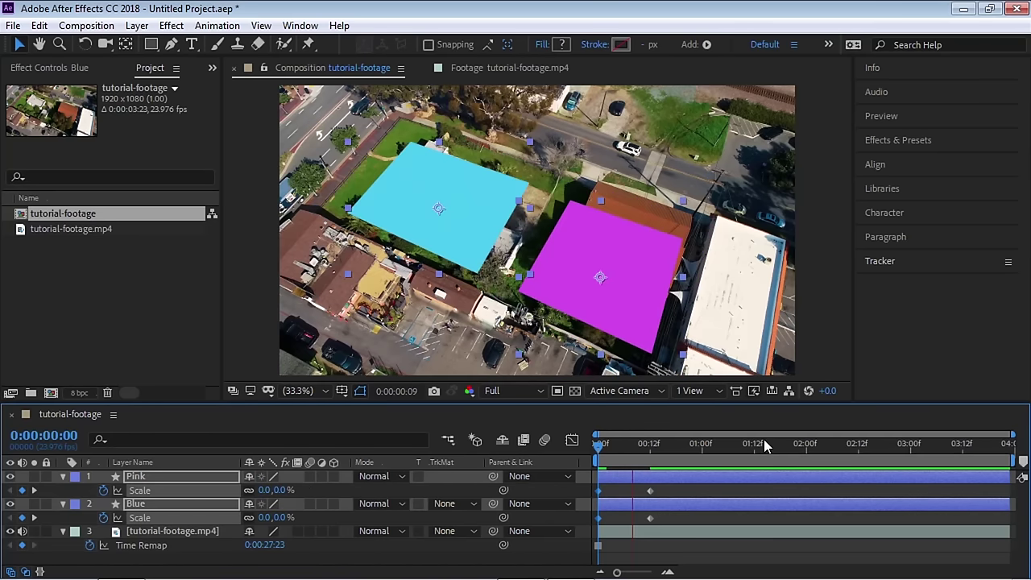
# - Apply Easy Ease In to the frame 12 scale keyframes of both lot layers
pyautogui.click(649, 444)
pyautogui.moveTo(669, 484); pyautogui.dragTo(642, 528)
pyautogui.hotkey('shift', 'F9')
pyautogui.hotkey('shift', 'F9')
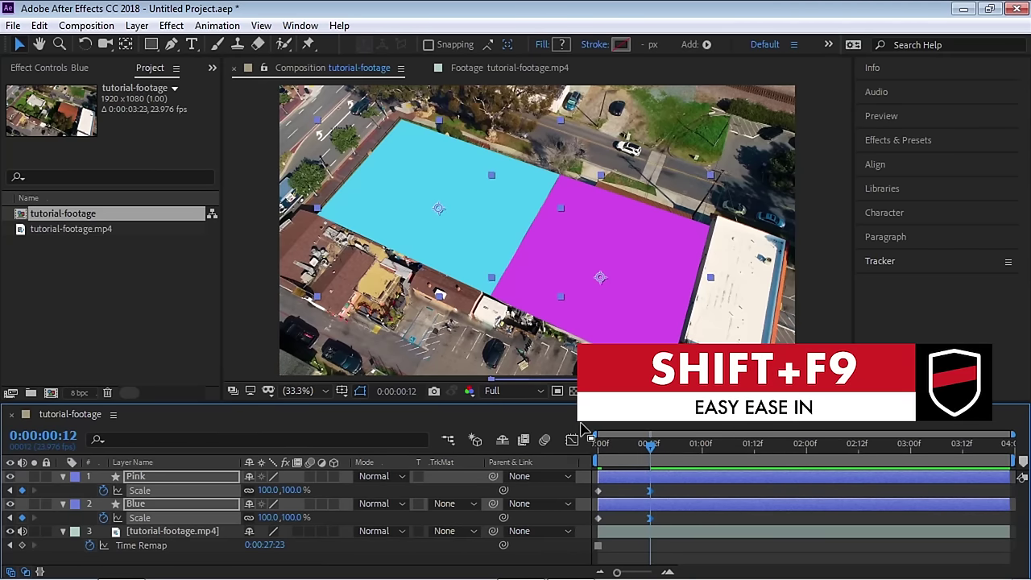
# - Select all scale keyframes of both lot layers and show their speed graph in an enlarged Graph Editor
pyautogui.moveTo(675, 487); pyautogui.dragTo(589, 487)
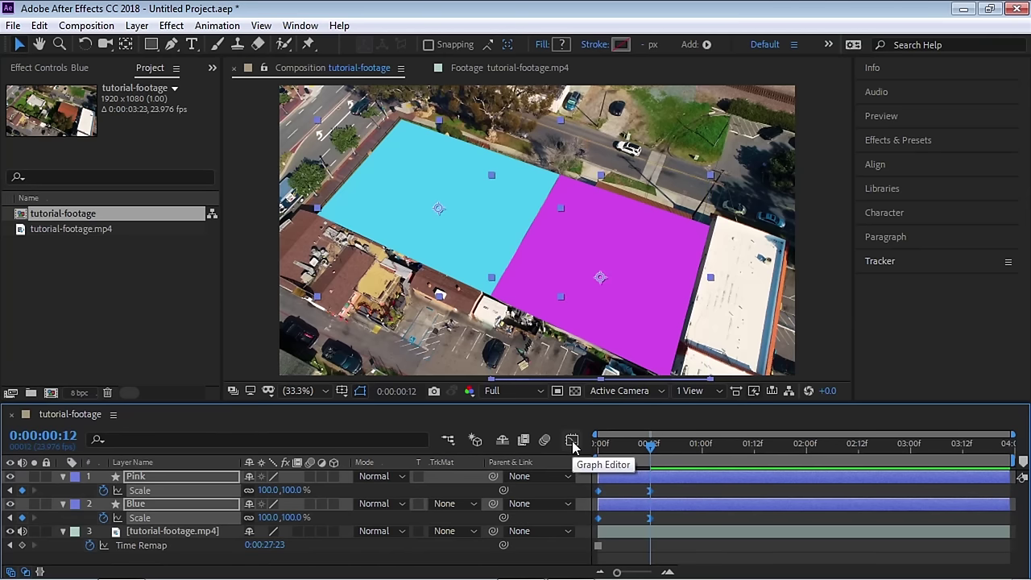
pyautogui.click(572, 441)
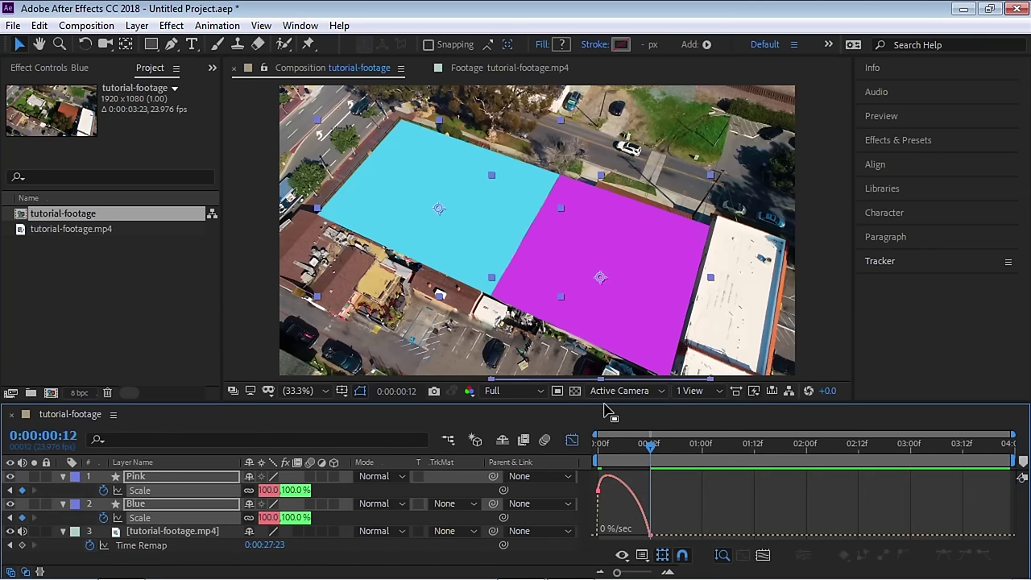
pyautogui.moveTo(606, 406); pyautogui.dragTo(584, 309)
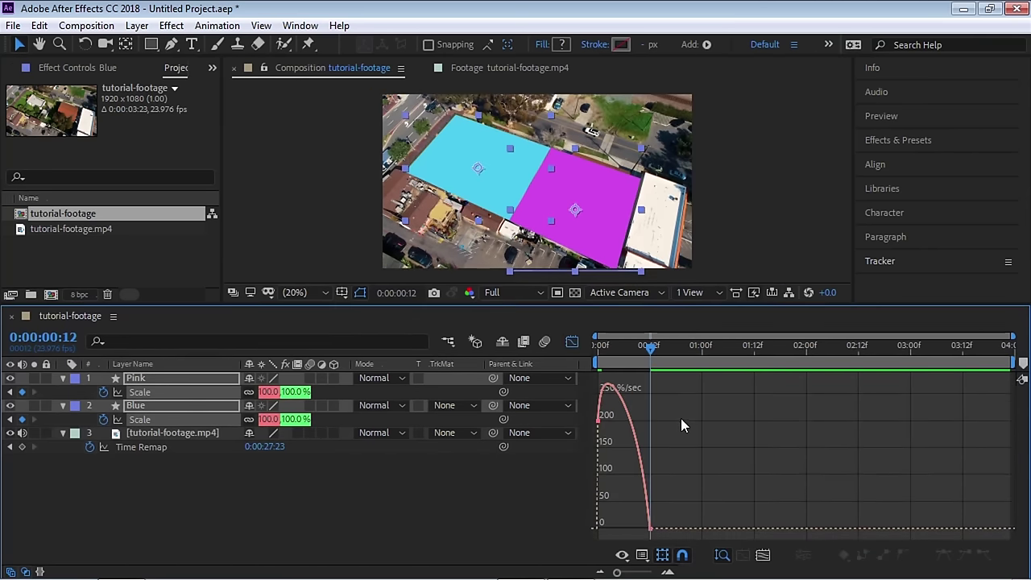
pyautogui.rightClick(682, 419)
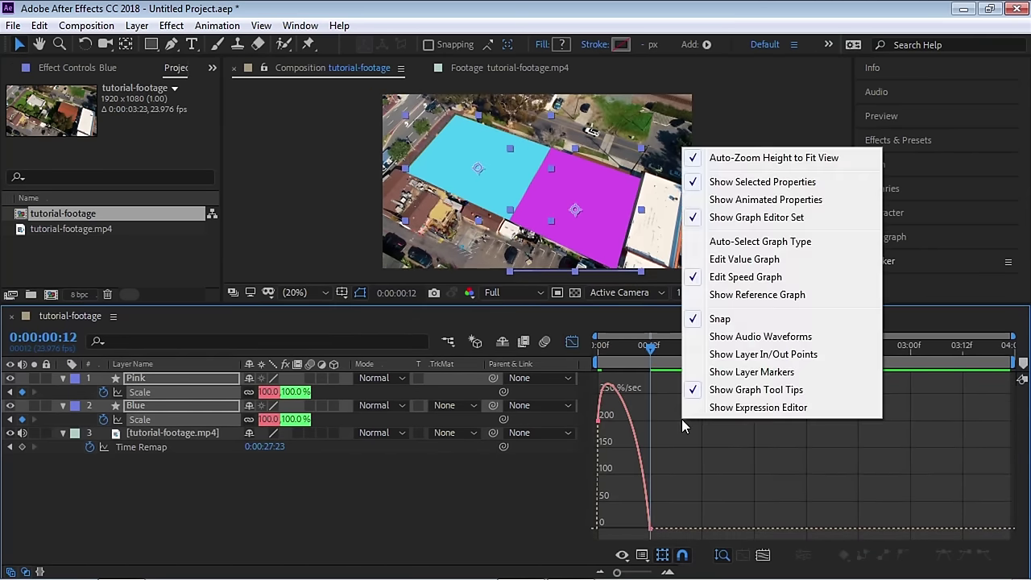
pyautogui.click(782, 277)
# - Extend the incoming ease handle of the frame 12 scale keyframes back to about frame 7 and preview the motion
pyautogui.moveTo(649, 534); pyautogui.dragTo(634, 536)
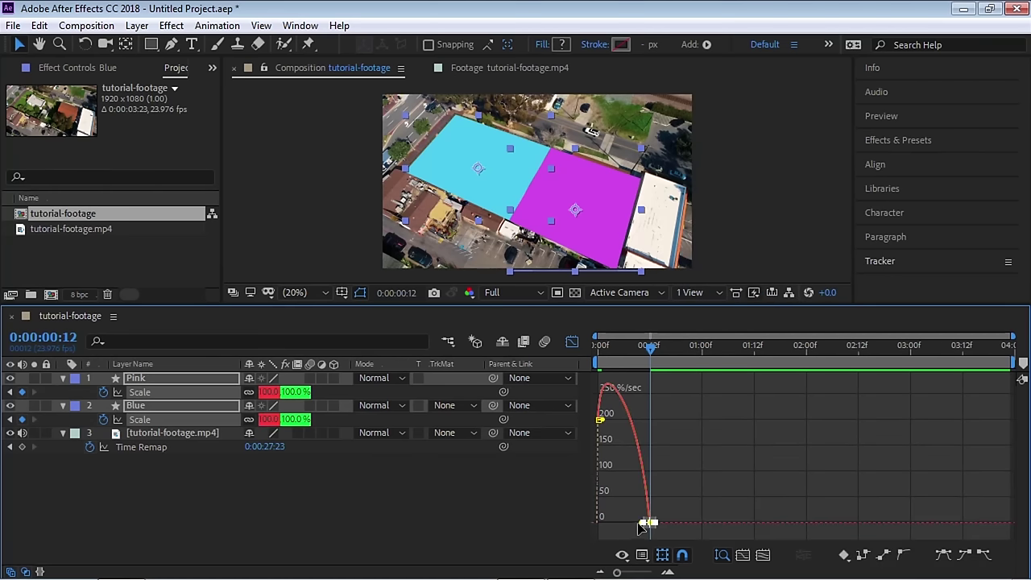
pyautogui.moveTo(1012, 338); pyautogui.dragTo(717, 337)
pyautogui.moveTo(749, 528); pyautogui.dragTo(709, 526)
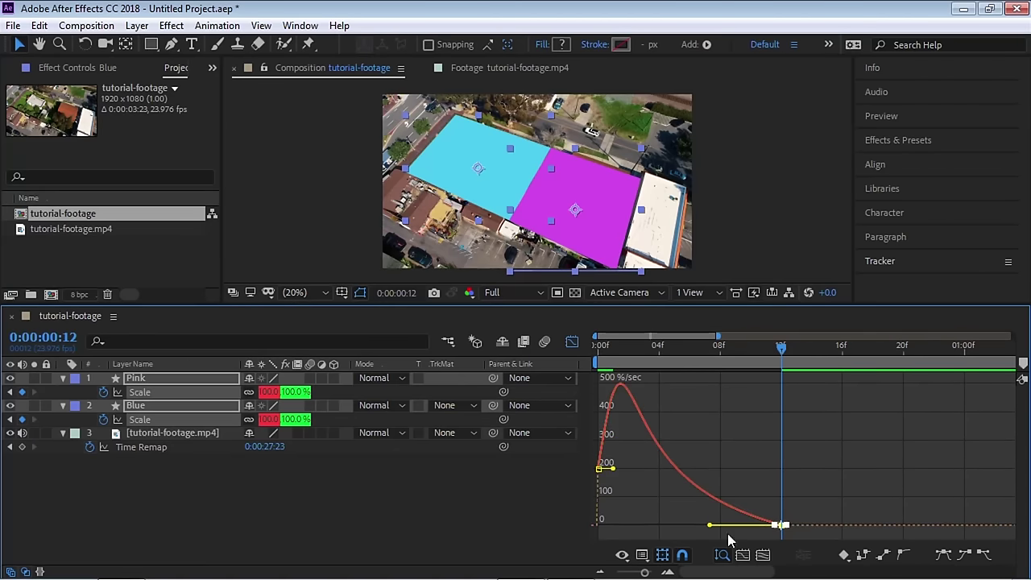
pyautogui.moveTo(600, 351); pyautogui.dragTo(694, 356)
pyautogui.press('space')
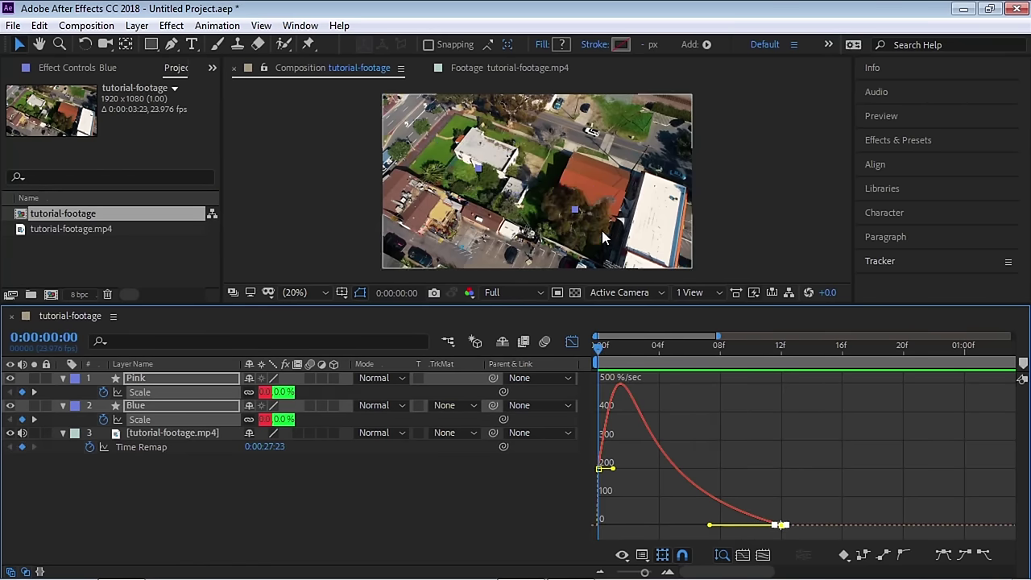
pyautogui.press('`')
pyautogui.press('`')
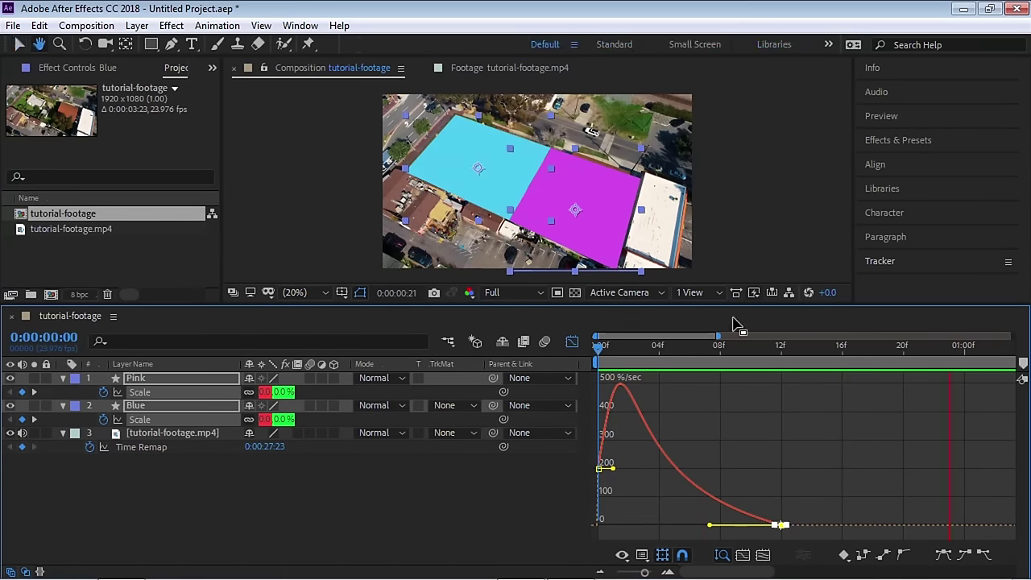
# - Close the Graph Editor, enlarge the composition view, and collapse the Pink and Blue layers with nothing selected
pyautogui.click(572, 341)
pyautogui.moveTo(580, 307); pyautogui.dragTo(592, 423)
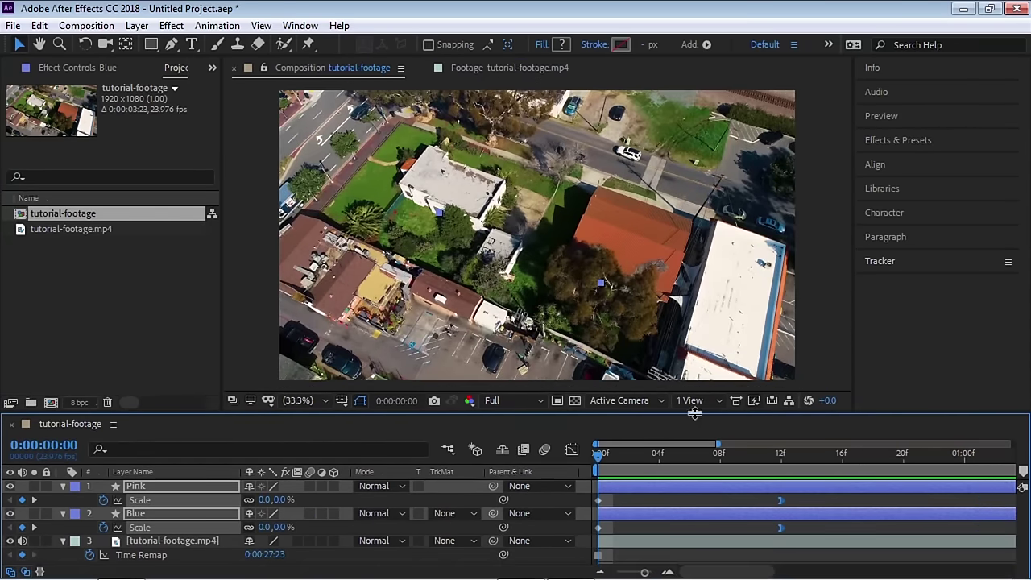
pyautogui.click(821, 384)
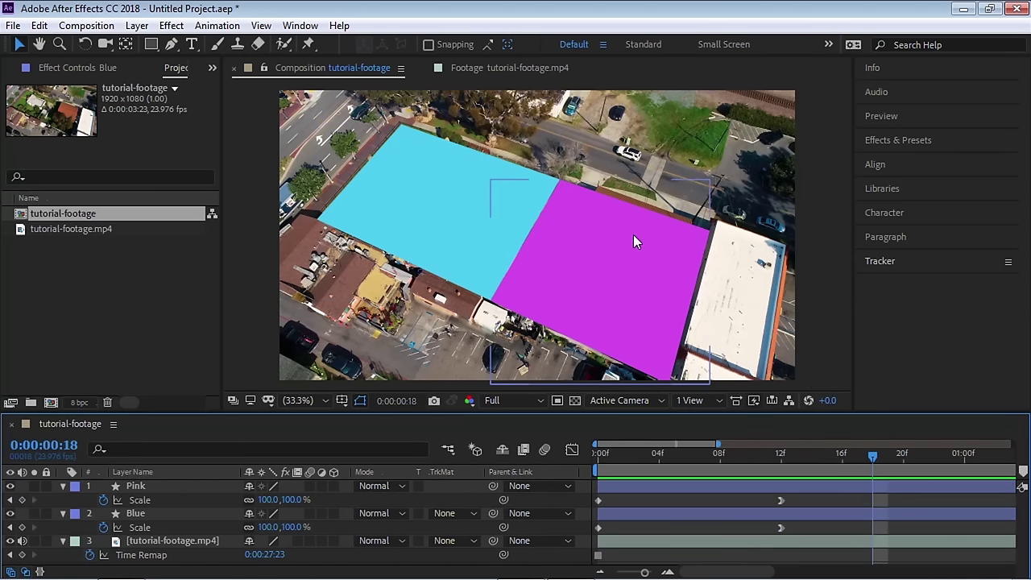
pyautogui.click(63, 486)
pyautogui.click(63, 499)
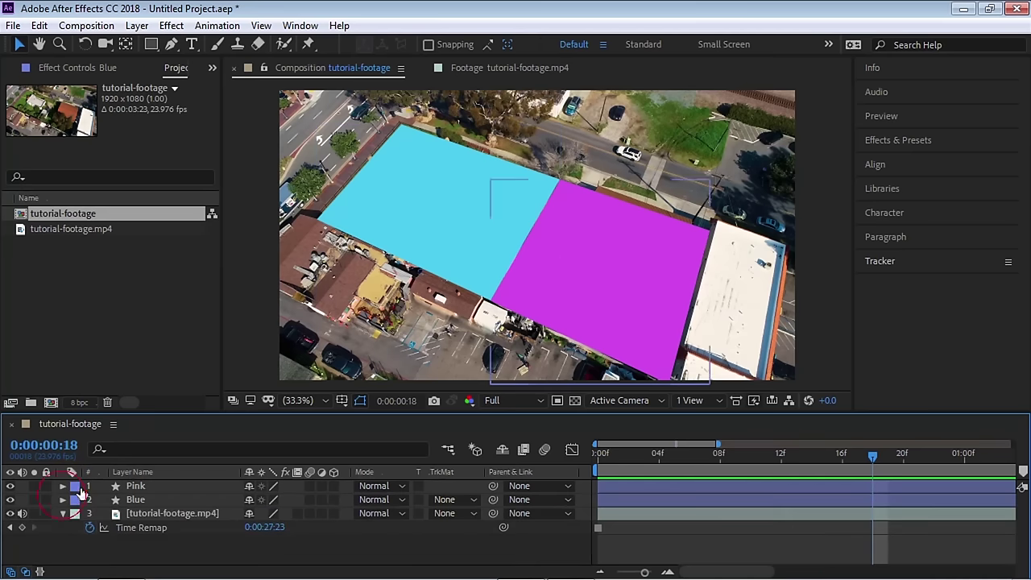
# - Add a text layer reading "80" near the street-side edge of the pink lot
pyautogui.click(193, 45)
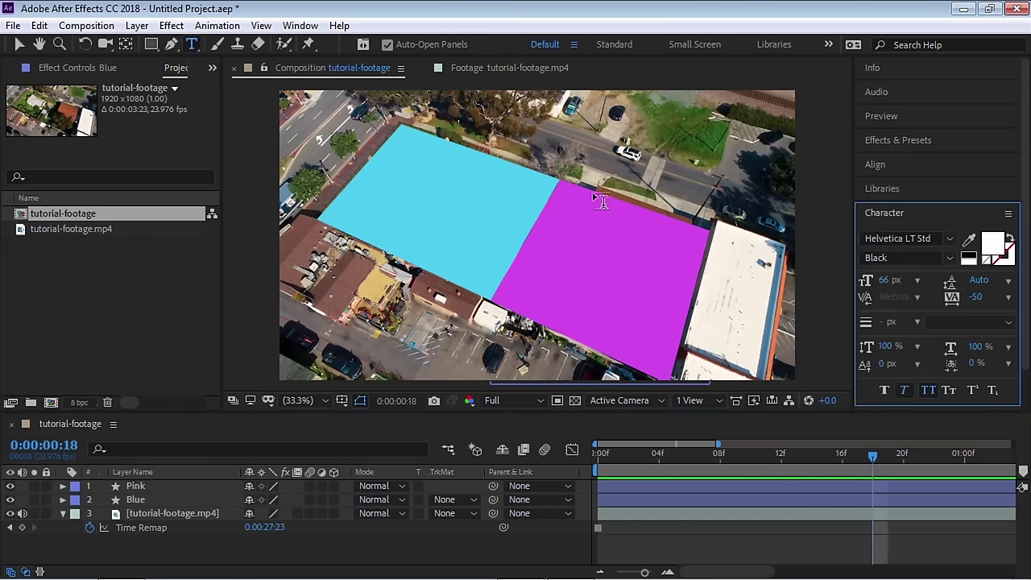
pyautogui.click(630, 214)
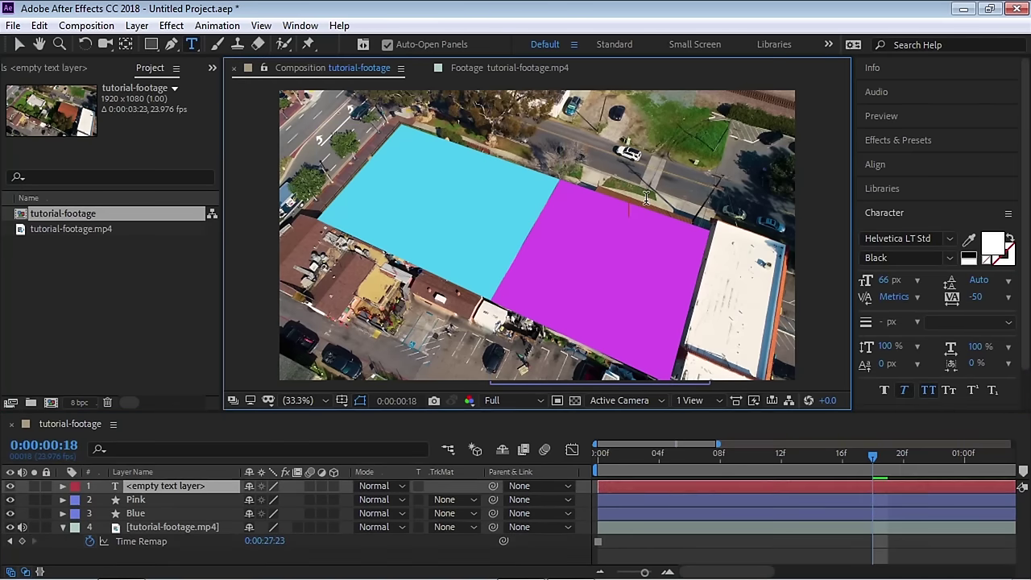
pyautogui.write('80')
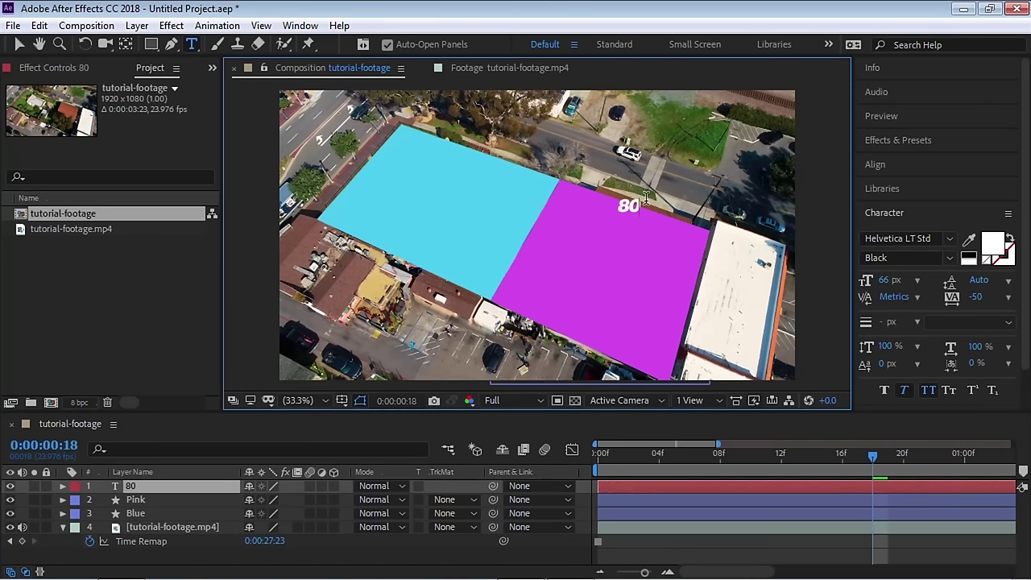
pyautogui.click(19, 44)
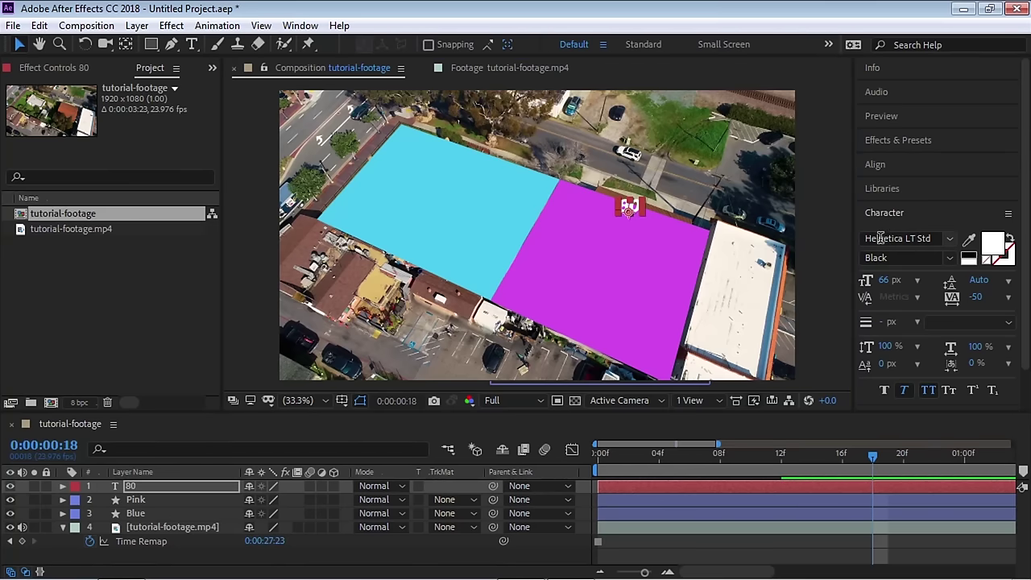
# - Turn off faux italic for the "80" text and set its font size to 72 px
pyautogui.click(904, 390)
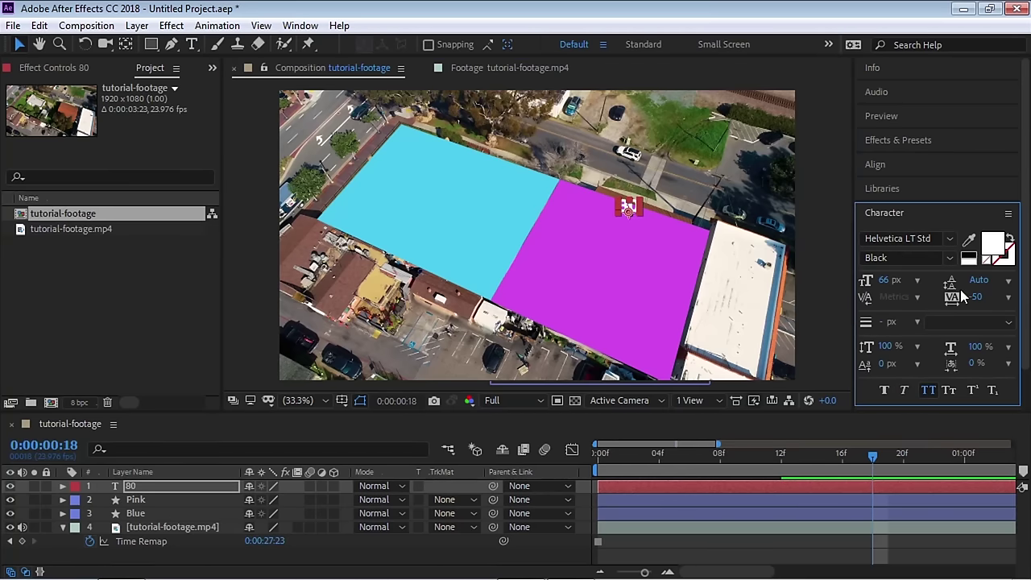
pyautogui.click(918, 281)
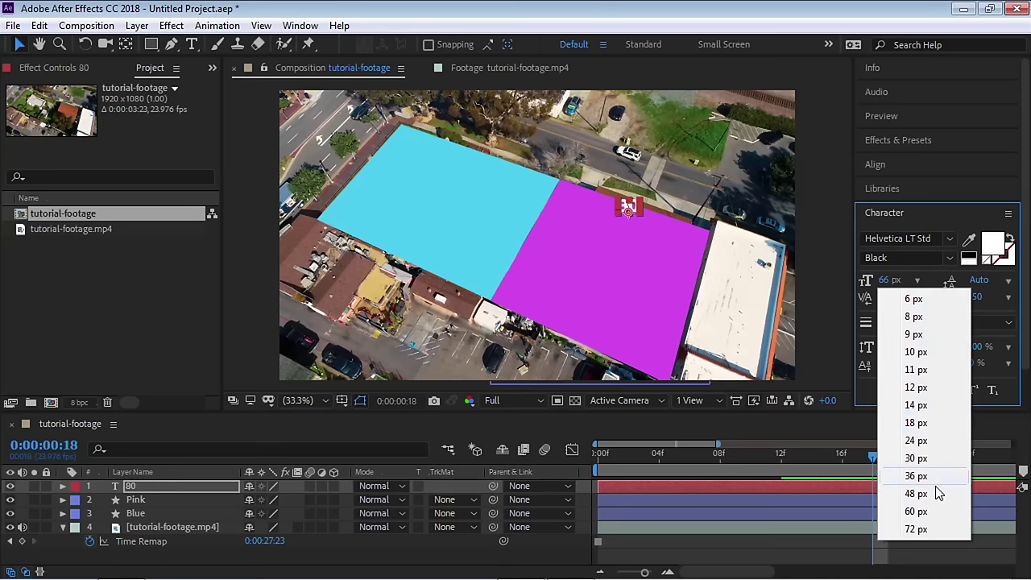
pyautogui.click(916, 528)
pyautogui.click(18, 45)
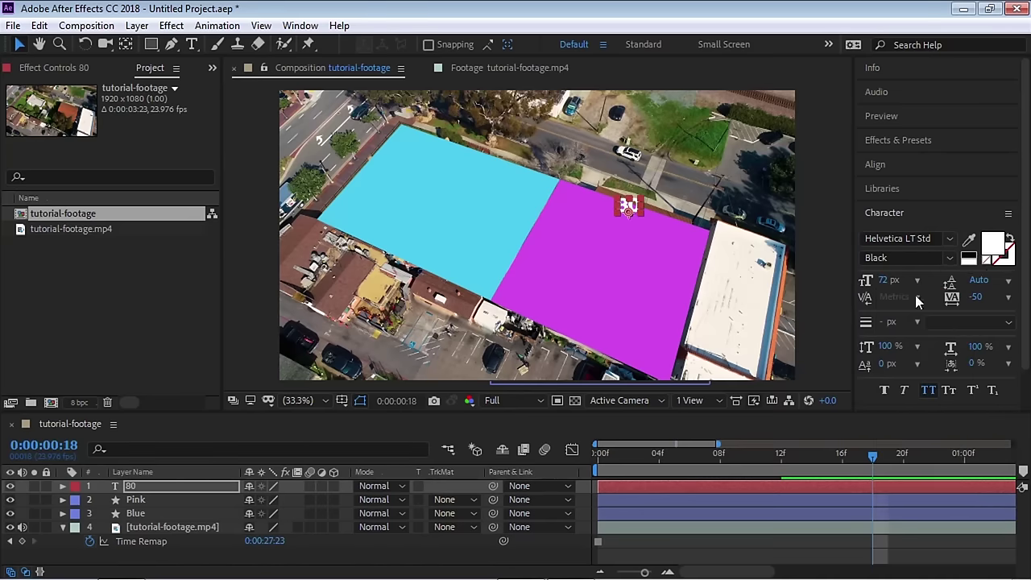
# - Set the tracking of the "80" text to -25 and rotate it to align with the pink lot's street-side edge
pyautogui.click(1009, 298)
pyautogui.click(978, 364)
pyautogui.click(32, 47)
pyautogui.press('/')
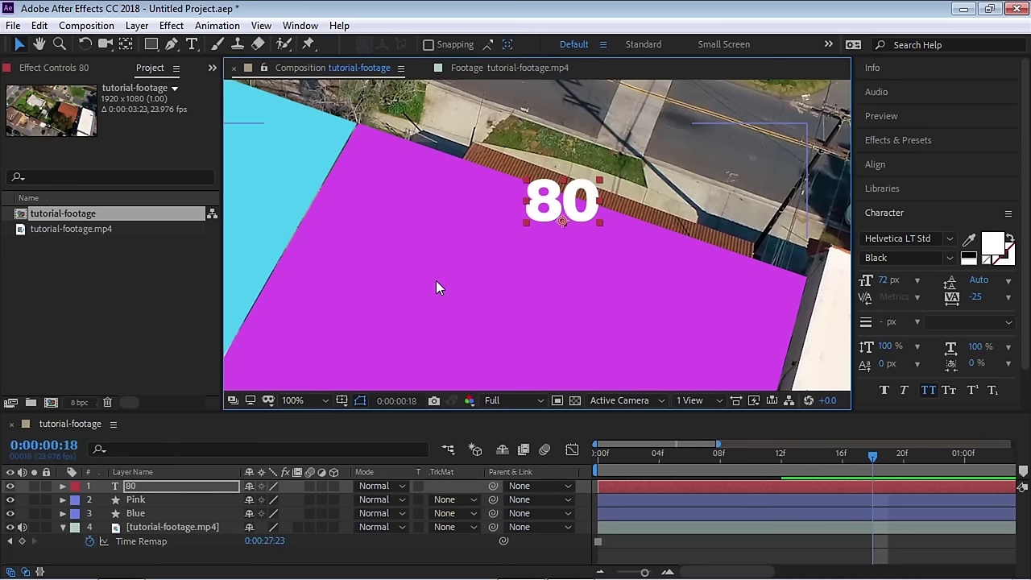
pyautogui.click(86, 51)
pyautogui.moveTo(595, 202)
pyautogui.mouseDown()
pyautogui.moveTo(595, 223)
pyautogui.moveTo(619, 227)
pyautogui.moveTo(605, 216)
pyautogui.mouseUp()
pyautogui.press('v')
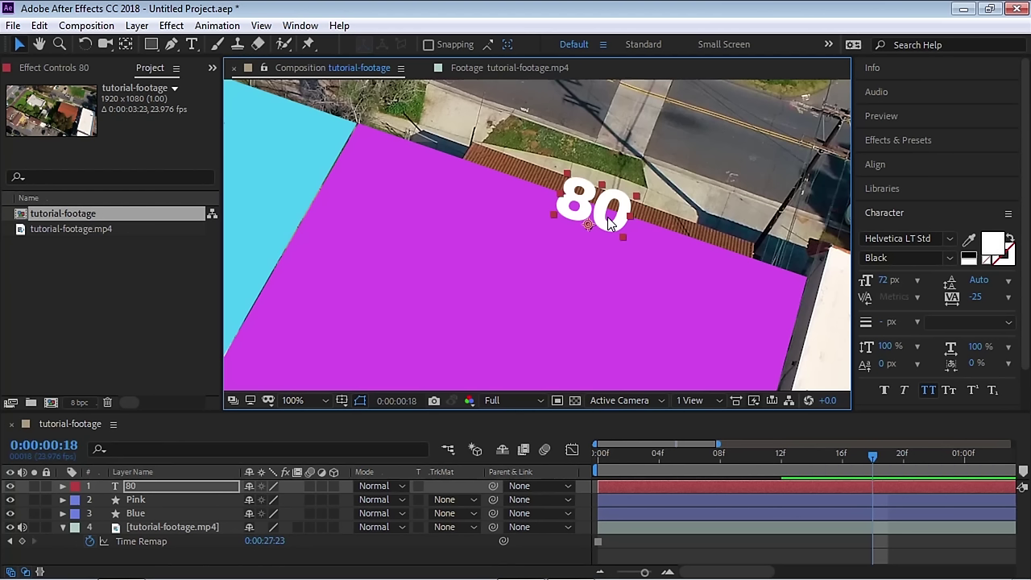
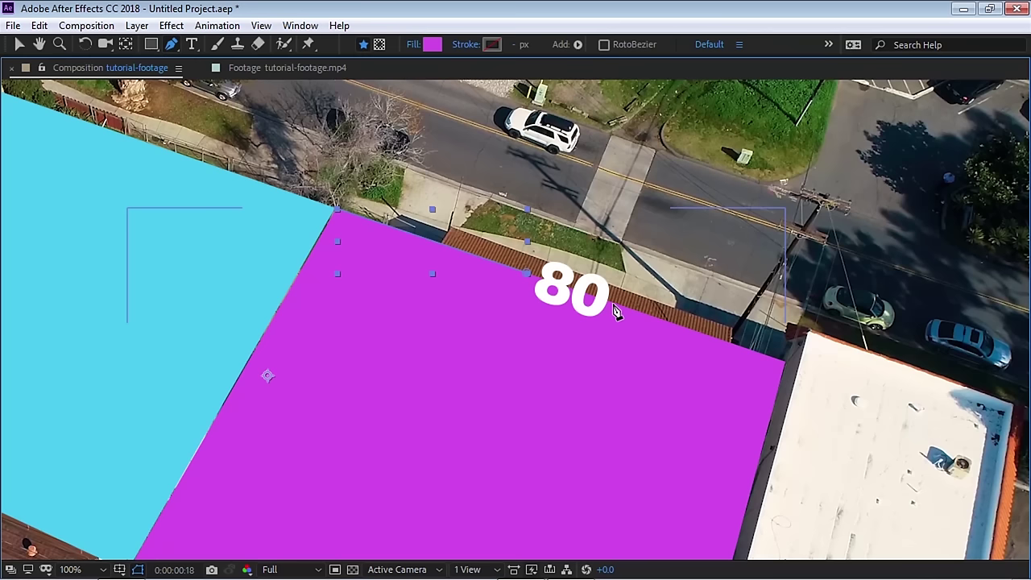
# - Finish the line on both sides of the "80" along the pink lot's street-side edge and rename its shape layer "80 Line"
pyautogui.click(616, 307)
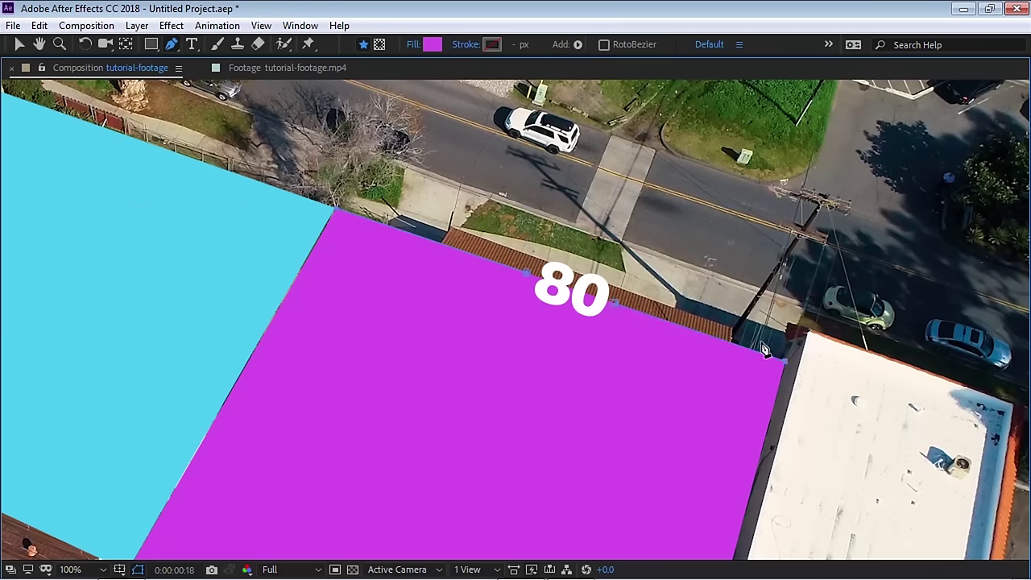
pyautogui.press('`')
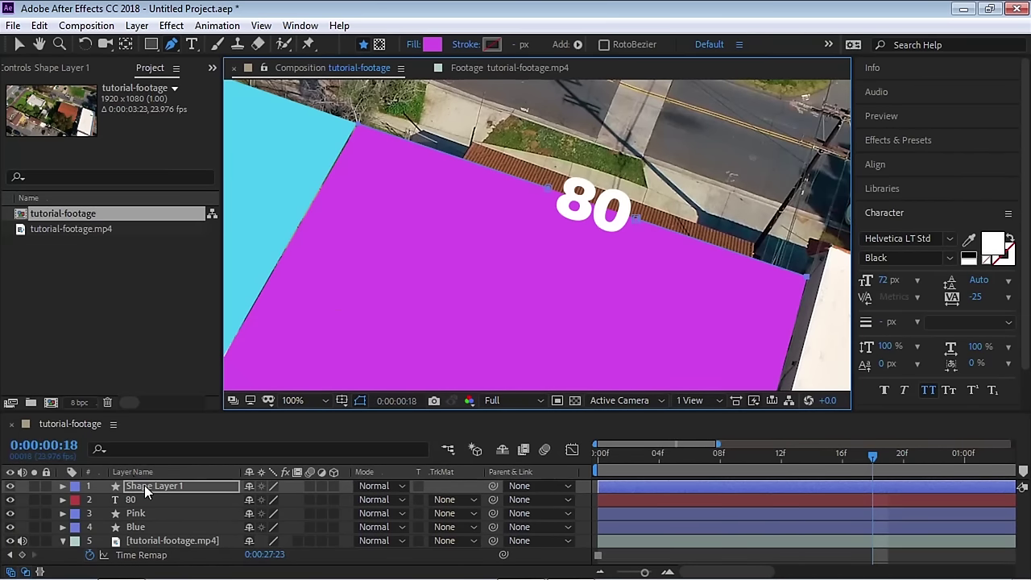
pyautogui.click(192, 489)
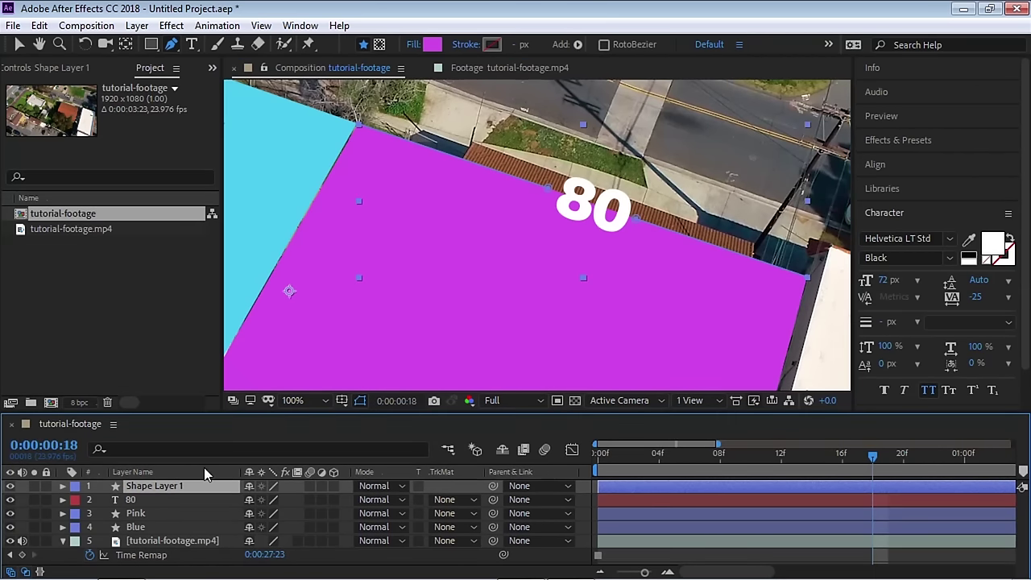
pyautogui.press('Return')
pyautogui.write('80 Line')
# - Set the label colour of the 80 Line and 80 layers to Yellow
pyautogui.click(150, 490)
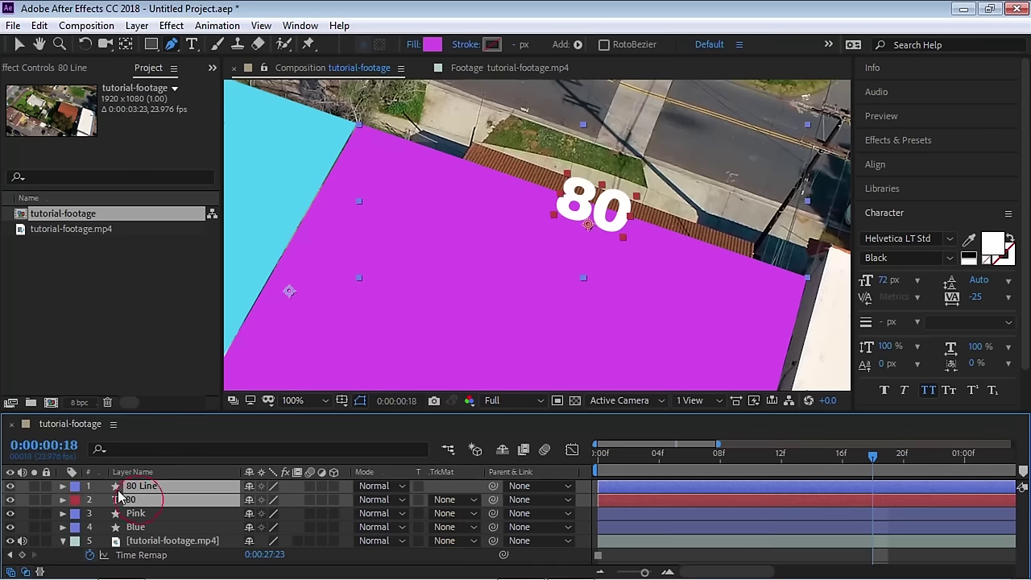
pyautogui.click(76, 489)
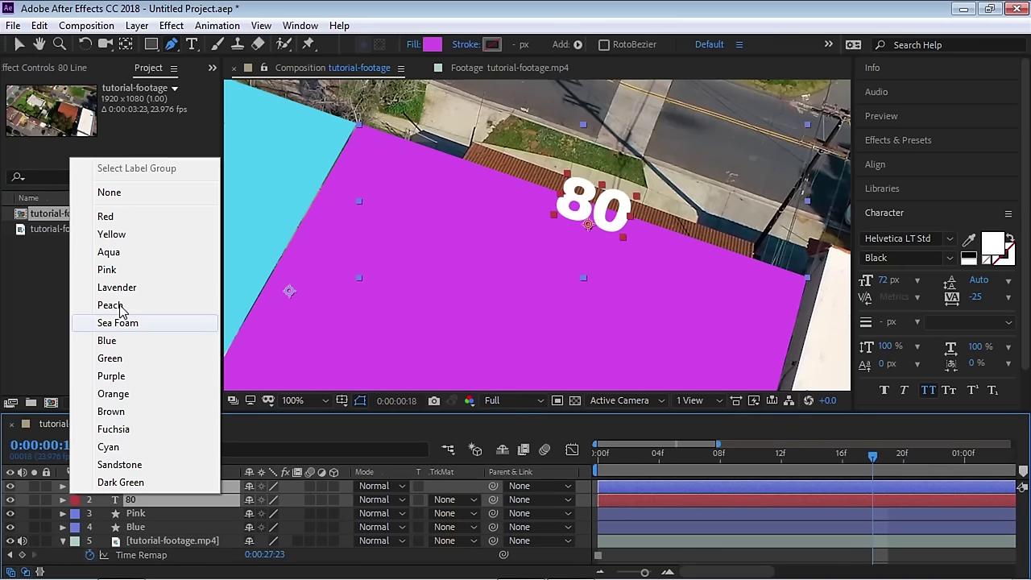
pyautogui.click(112, 234)
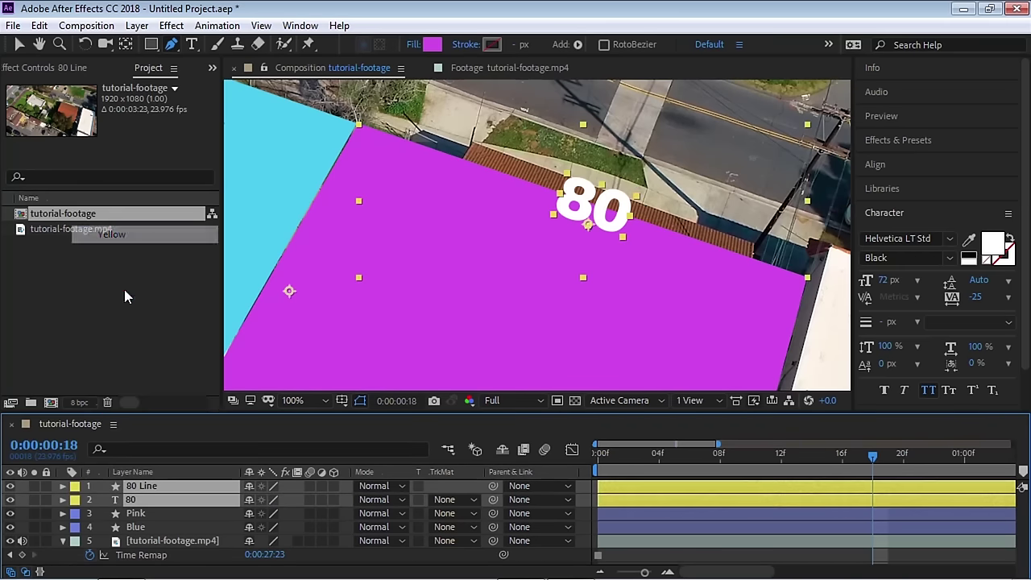
# - Remove the fill from the 80 Line shape and give it a solid white 10 px stroke
pyautogui.click(143, 490)
pyautogui.click(414, 46)
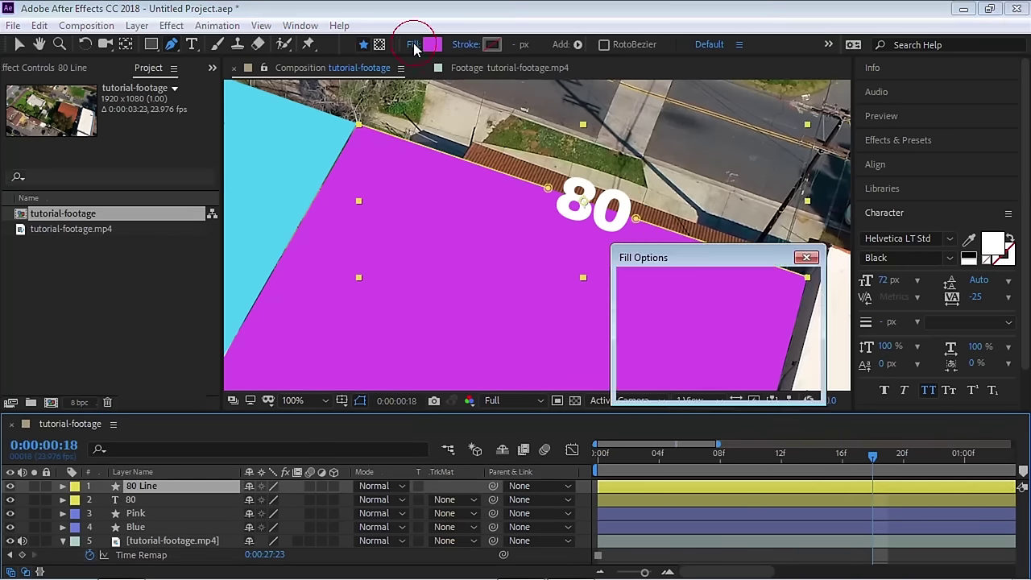
pyautogui.click(637, 287)
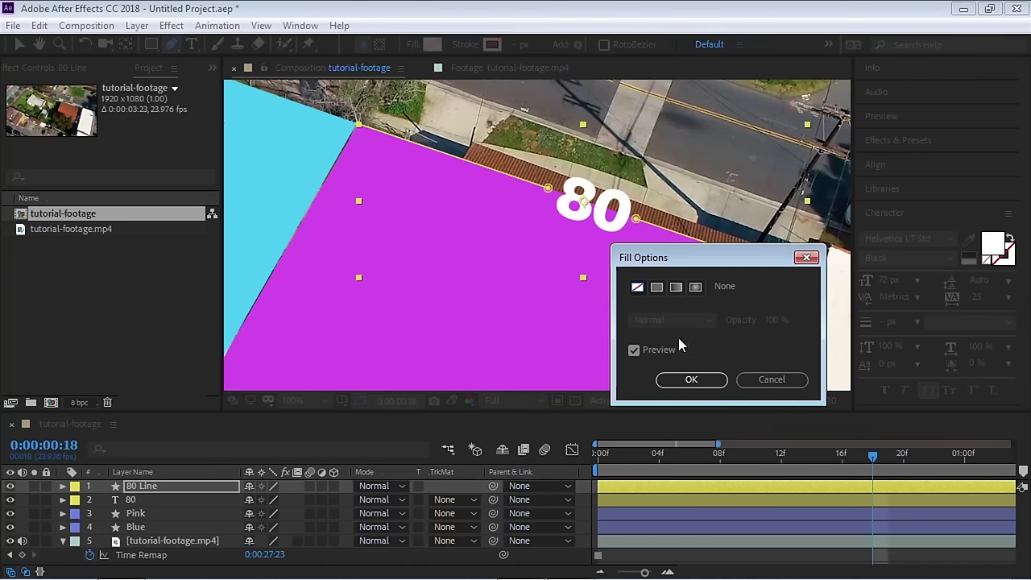
pyautogui.click(694, 379)
pyautogui.click(467, 46)
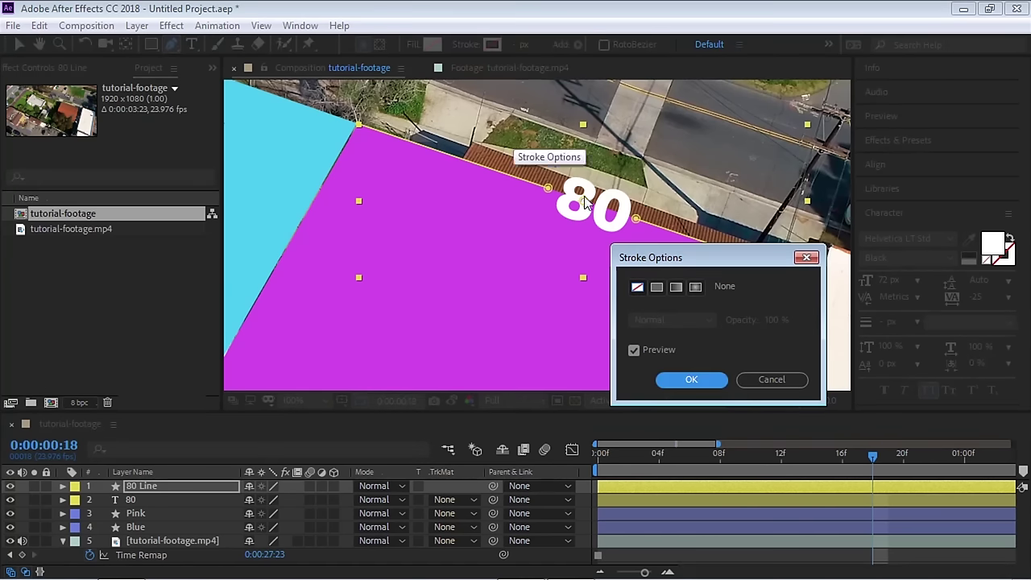
pyautogui.click(658, 289)
pyautogui.click(693, 378)
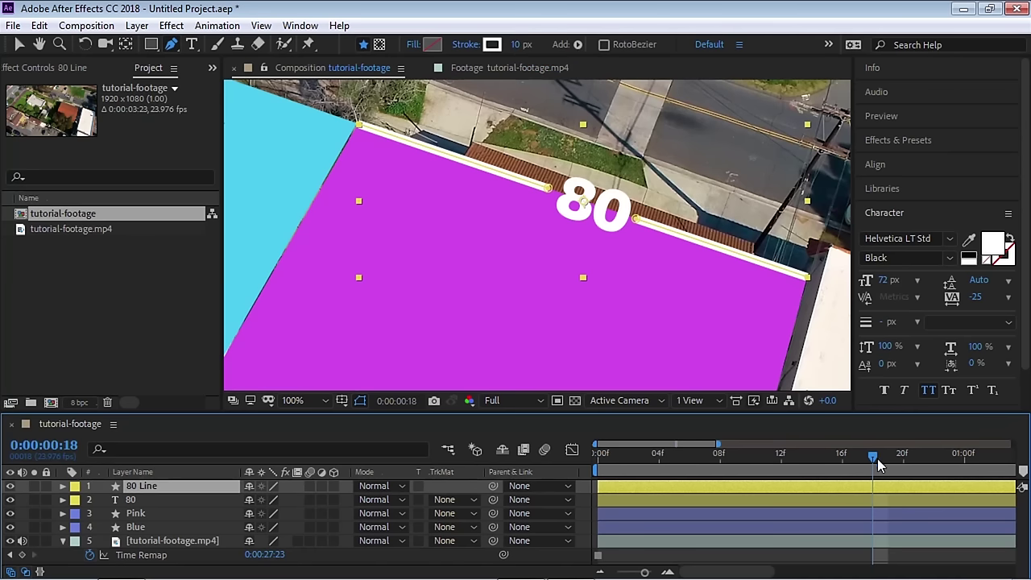
# - Return to frame 0 and add Trim Paths to the contents of the 80 Line layer, showing its properties
pyautogui.moveTo(878, 460); pyautogui.dragTo(594, 469)
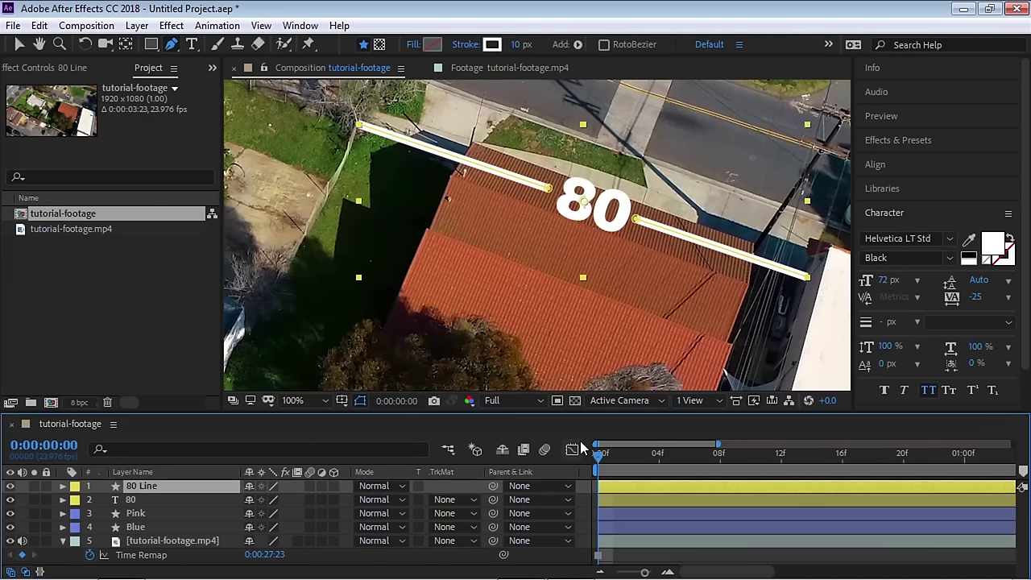
pyautogui.click(62, 487)
pyautogui.click(77, 501)
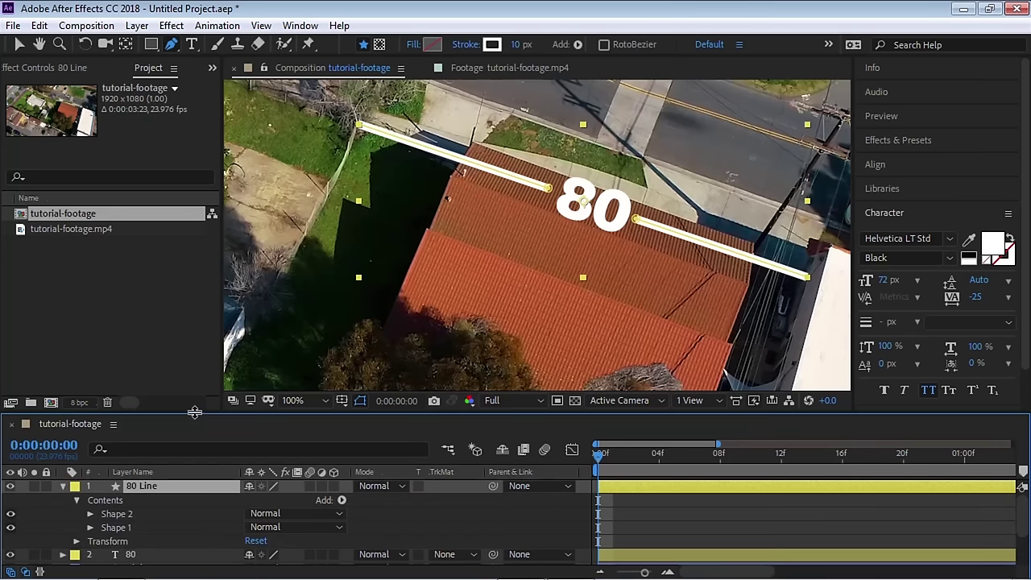
pyautogui.moveTo(195, 413); pyautogui.dragTo(192, 393)
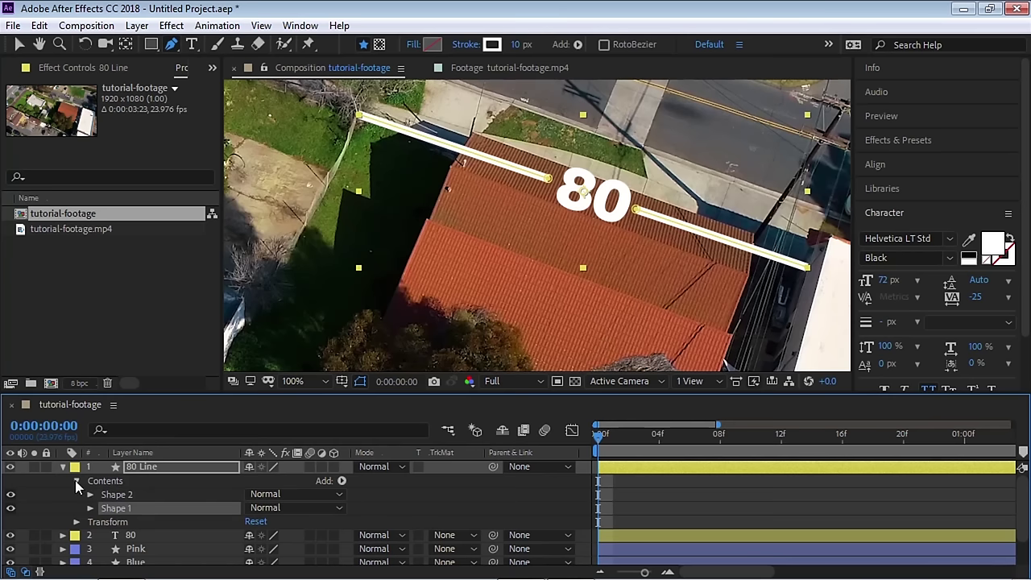
pyautogui.click(106, 481)
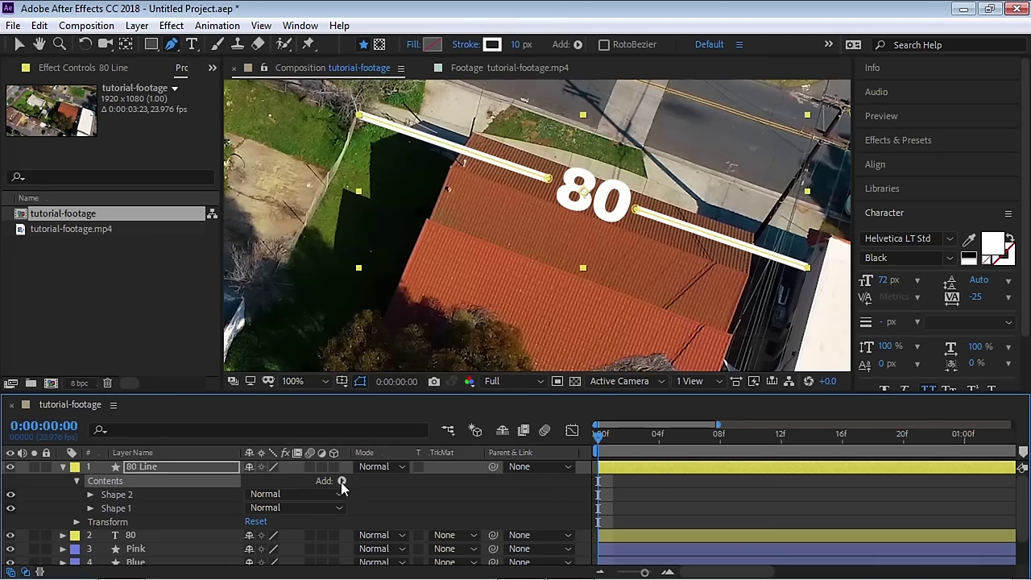
pyautogui.click(342, 482)
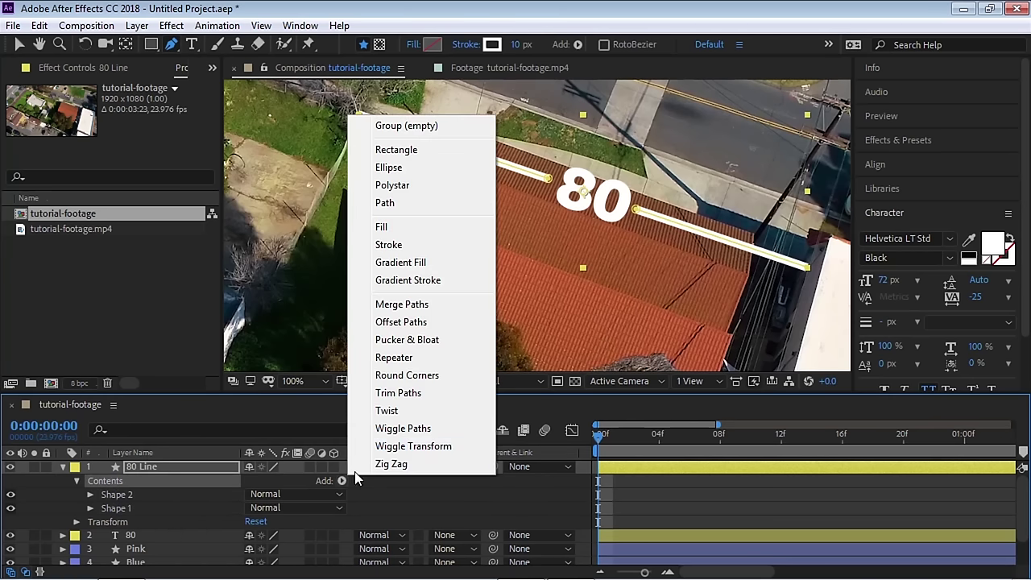
pyautogui.click(409, 394)
pyautogui.click(90, 522)
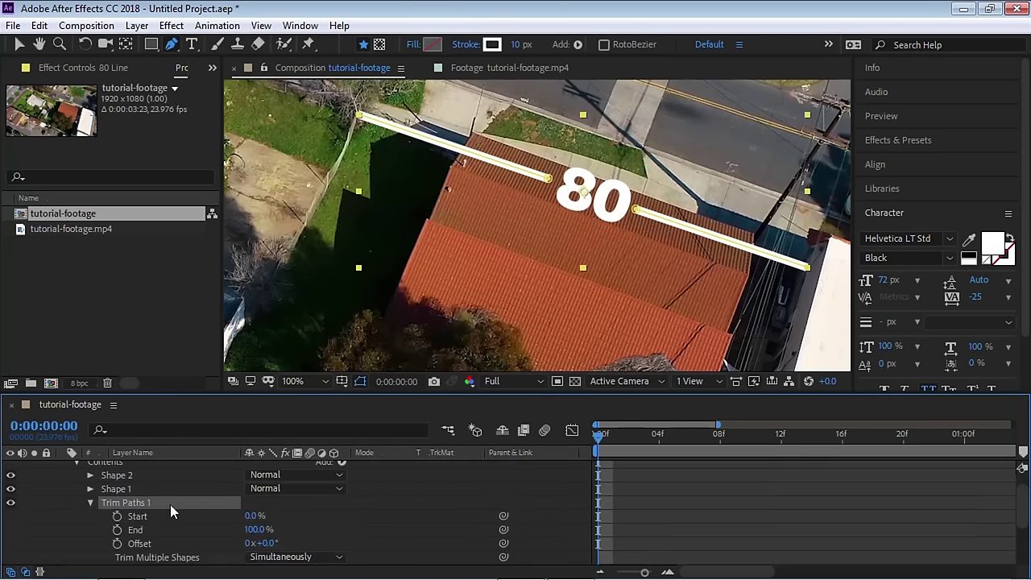
# - Set the Trim Paths End value to 0% and keyframe it at frame 0
pyautogui.click(135, 531)
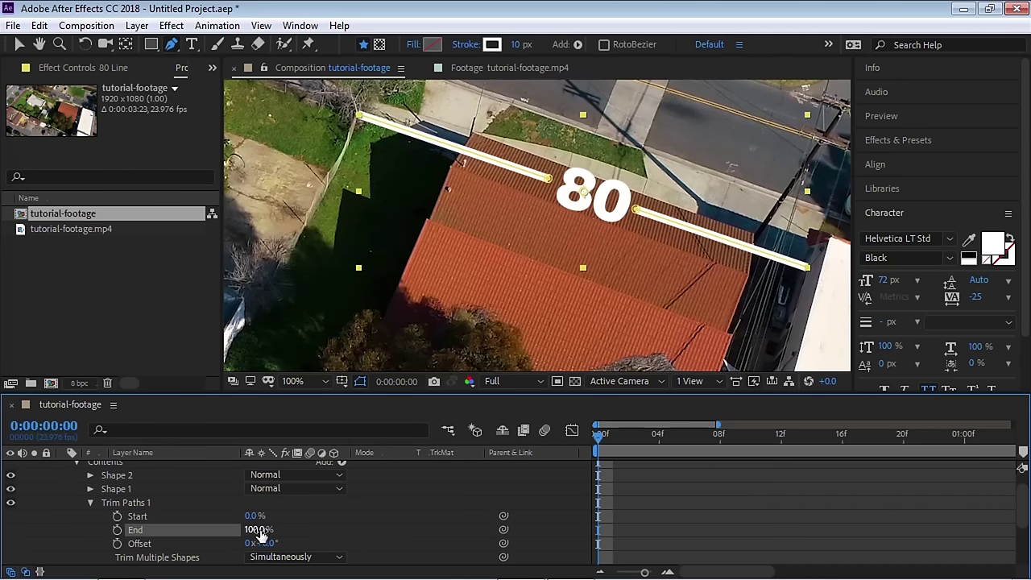
pyautogui.click(260, 534)
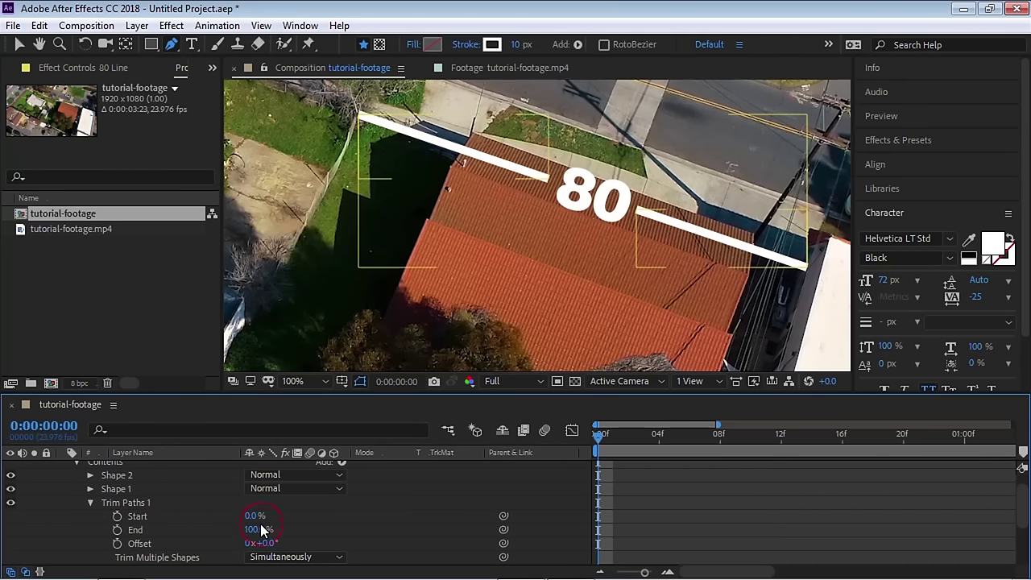
pyautogui.click(188, 536)
pyautogui.moveTo(261, 531); pyautogui.dragTo(160, 515)
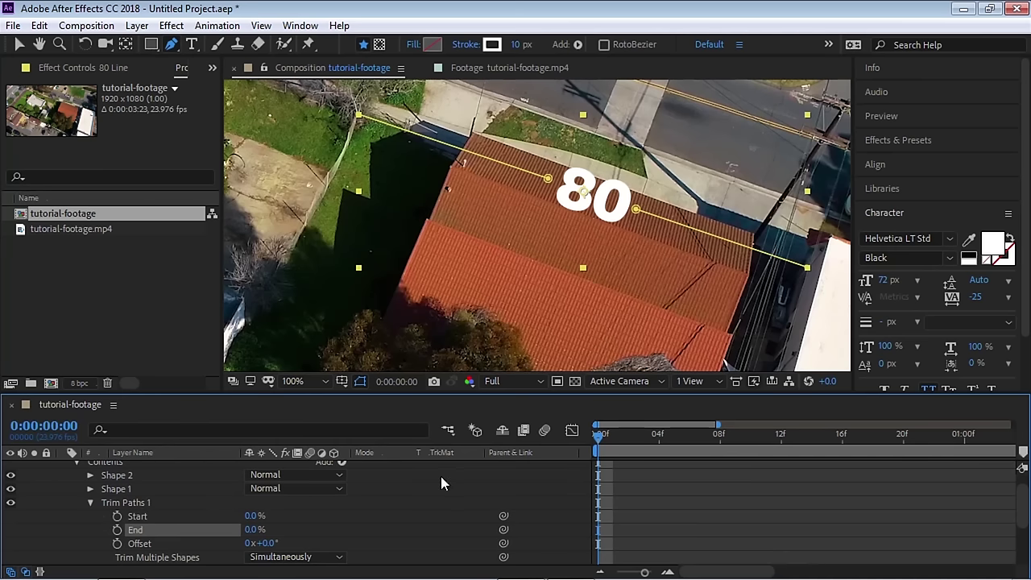
pyautogui.click(118, 530)
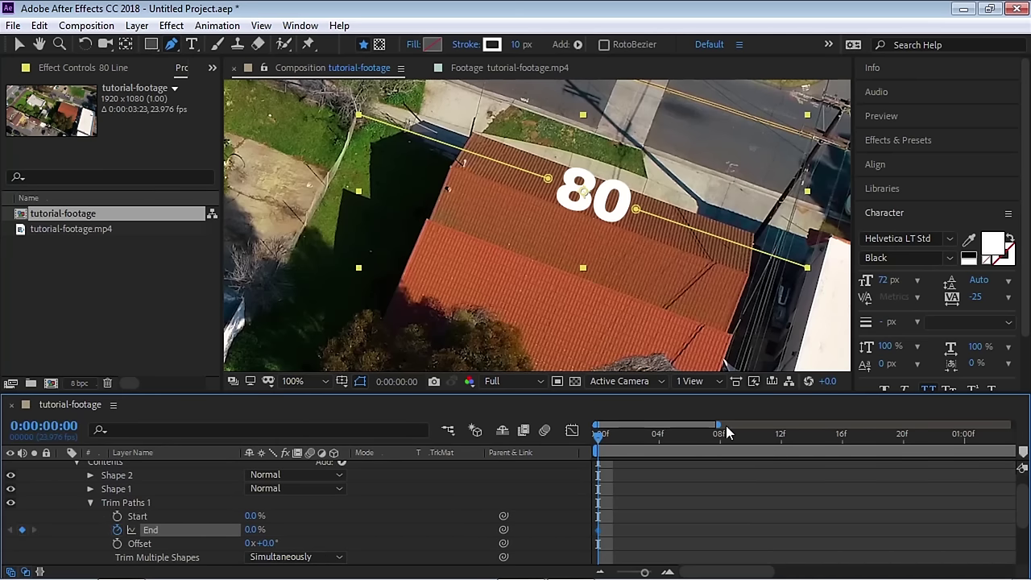
# - Keyframe the Trim Paths End value at 100% on frame 10 and apply Easy Ease In
pyautogui.moveTo(720, 425); pyautogui.dragTo(727, 425)
pyautogui.press('space')
pyautogui.click(738, 433)
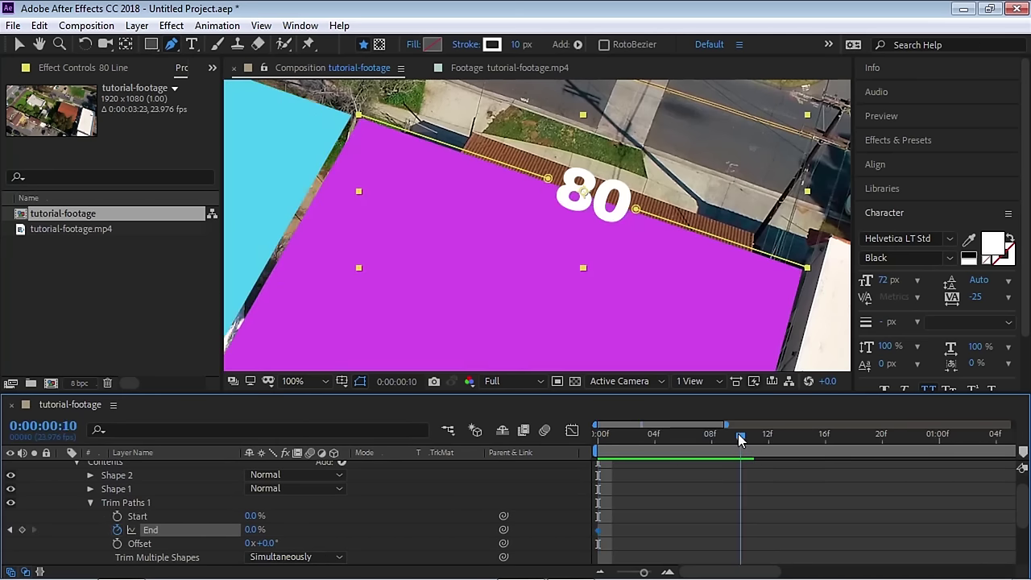
pyautogui.moveTo(250, 532); pyautogui.dragTo(298, 531)
pyautogui.hotkey('shift', 'F9')
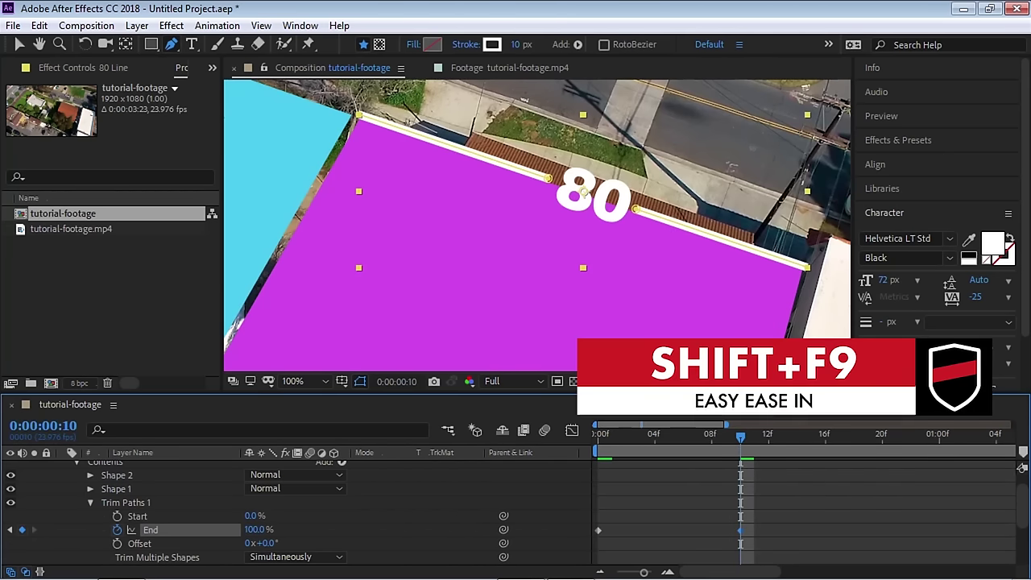
# - Preview the line-drawing animation from the first frame
pyautogui.click(598, 433)
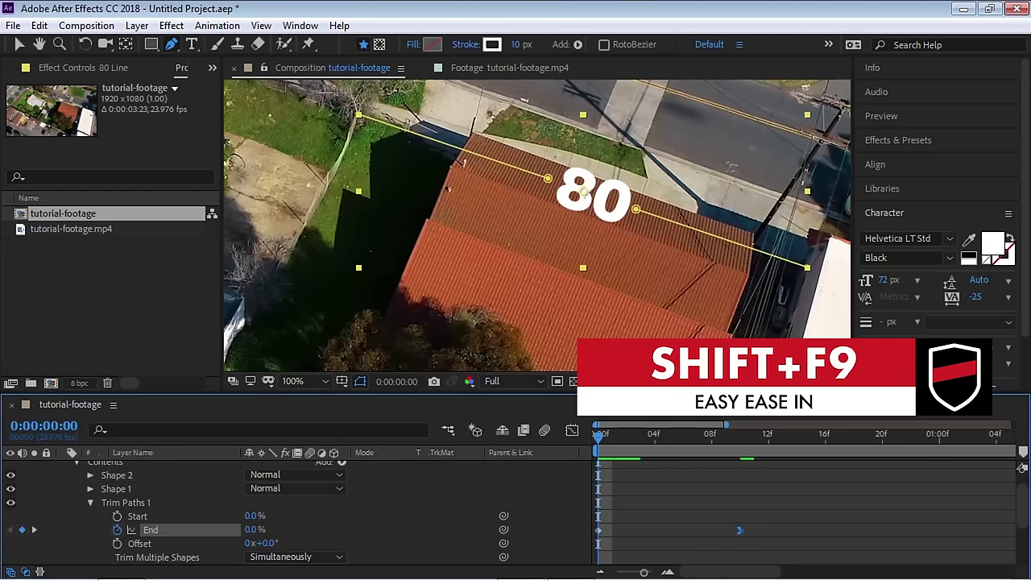
pyautogui.press('space')
pyautogui.press('space')
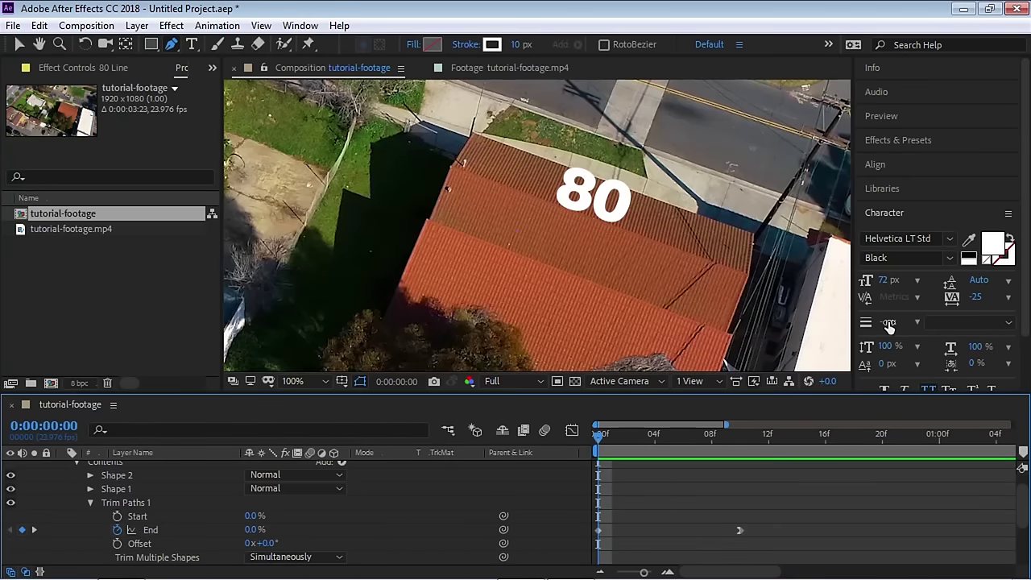
pyautogui.click(741, 436)
pyautogui.moveTo(746, 442); pyautogui.dragTo(598, 442)
# - Collapse the 80 Line layer and add 100% Scale keyframes to the "80" text layer at frames 0 and 8
pyautogui.moveTo(1023, 520); pyautogui.dragTo(1022, 500)
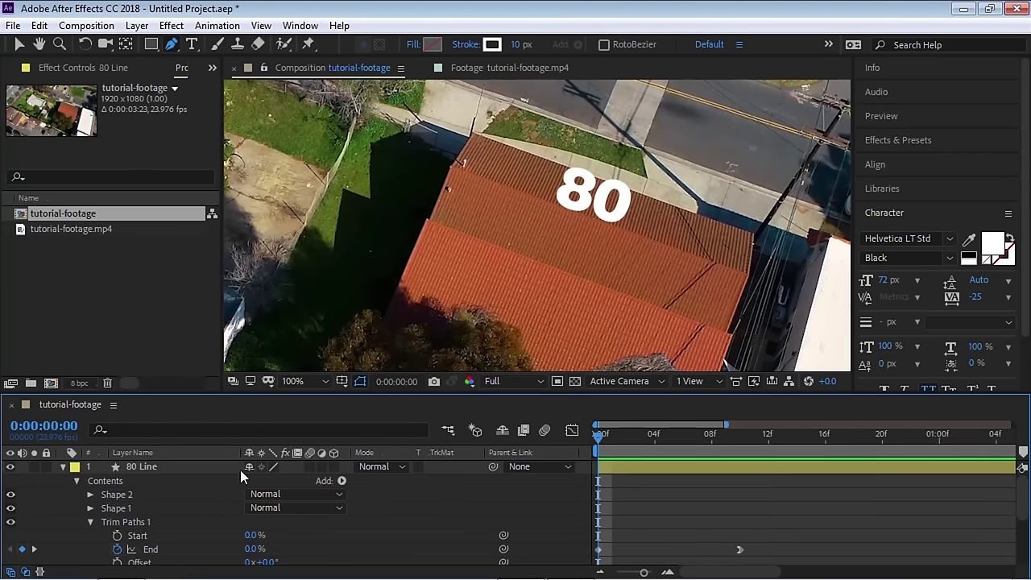
pyautogui.click(64, 467)
pyautogui.click(138, 480)
pyautogui.moveTo(598, 440)
pyautogui.mouseDown()
pyautogui.moveTo(736, 440)
pyautogui.moveTo(598, 441)
pyautogui.mouseUp()
pyautogui.press('s')
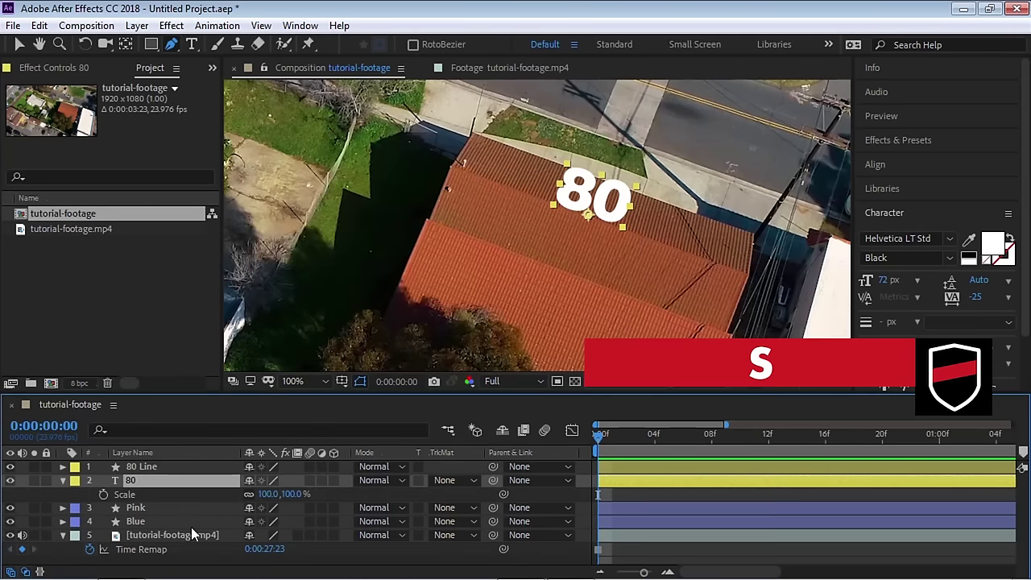
pyautogui.click(103, 493)
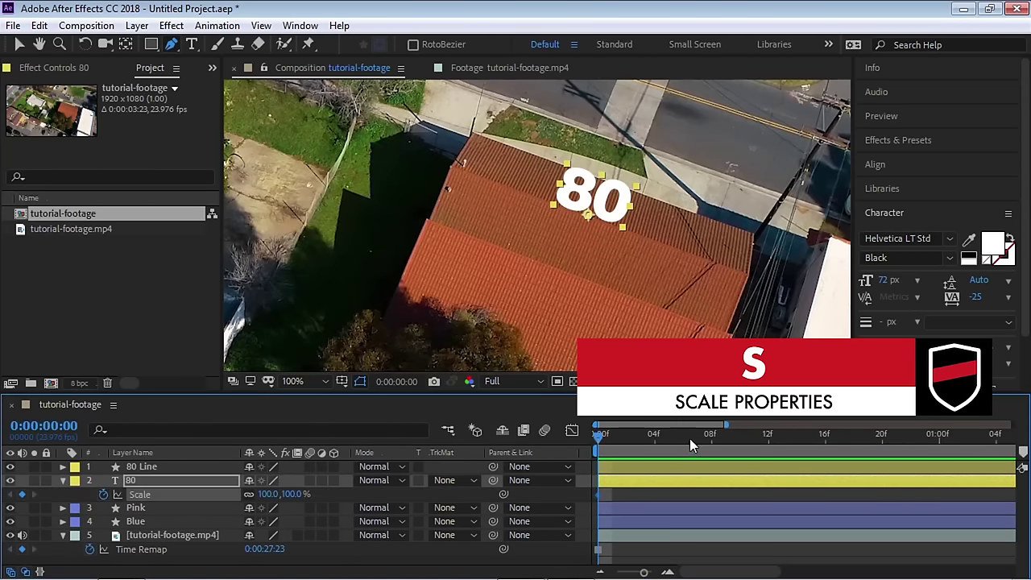
pyautogui.click(707, 437)
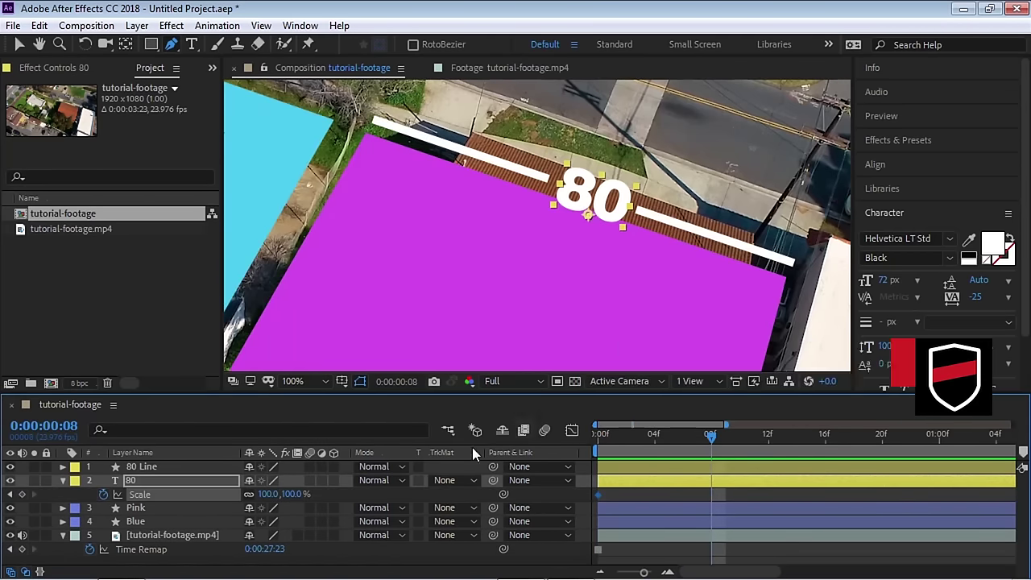
pyautogui.click(21, 494)
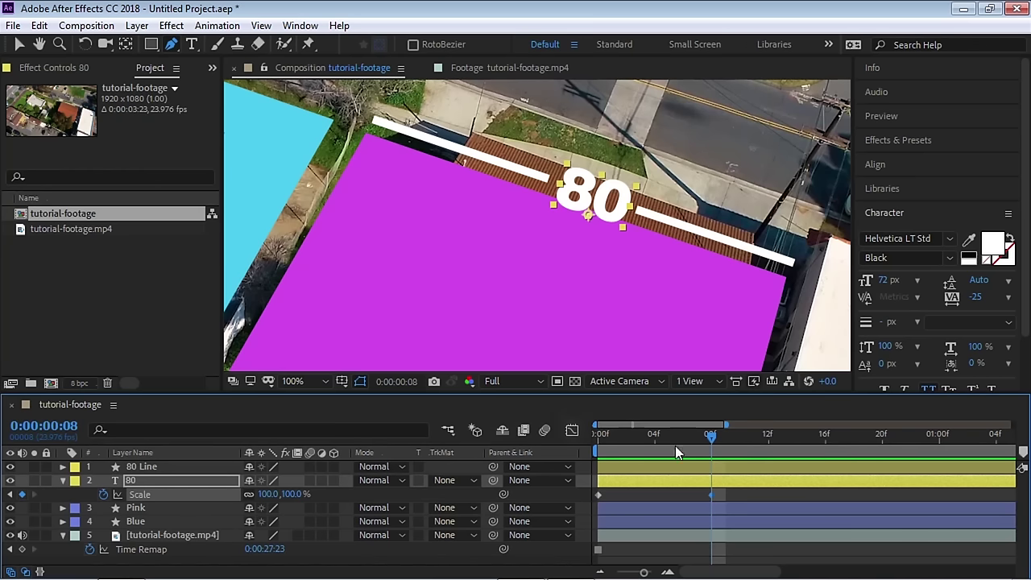
# - Set the "80" text's Scale to 0% at frame 0 and apply Easy Ease In to its frame 8 keyframe
pyautogui.moveTo(710, 437); pyautogui.dragTo(535, 454)
pyautogui.click(603, 493)
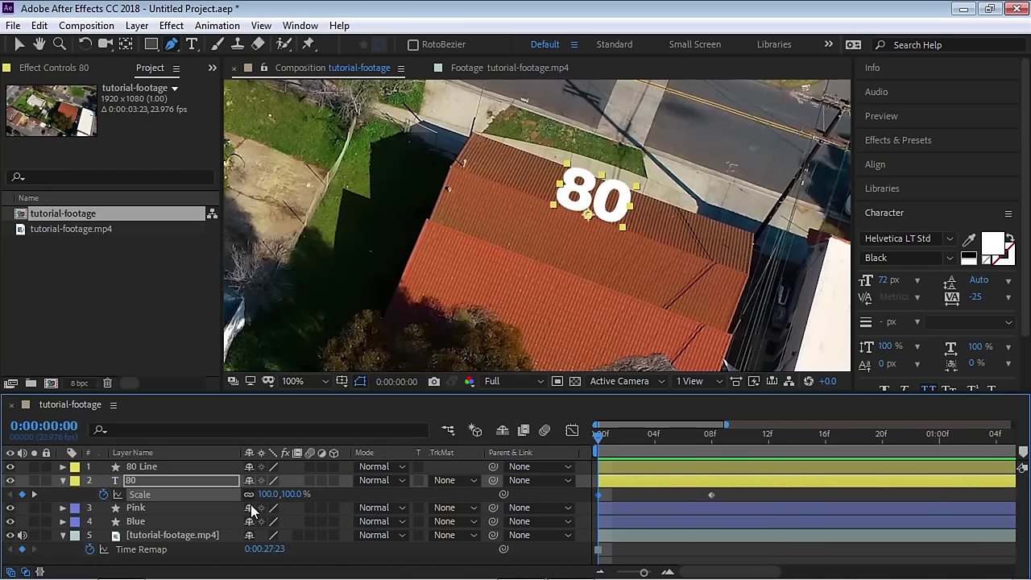
pyautogui.click(272, 494)
pyautogui.write('0')
pyautogui.press('Return')
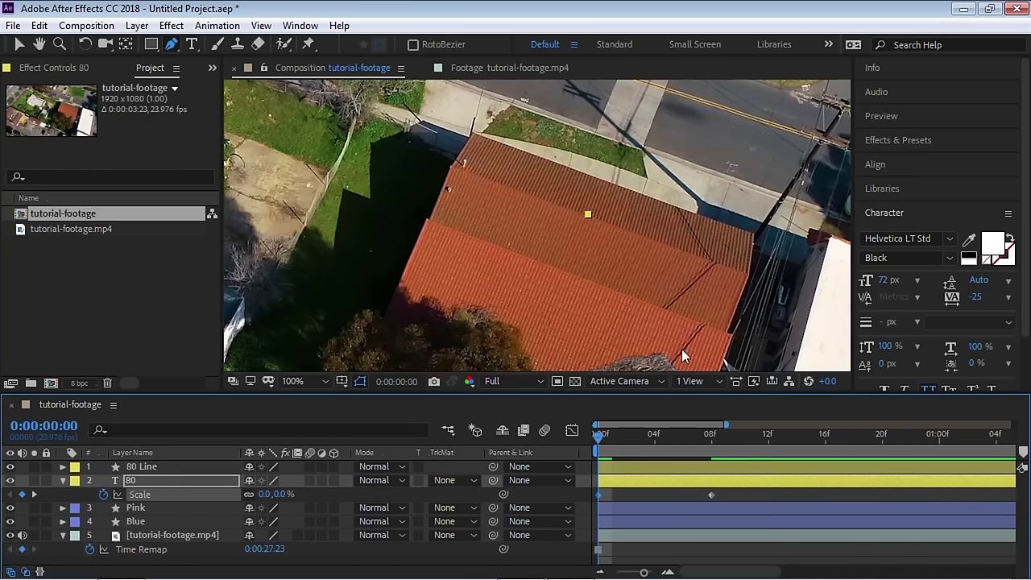
pyautogui.click(711, 494)
pyautogui.press('space')
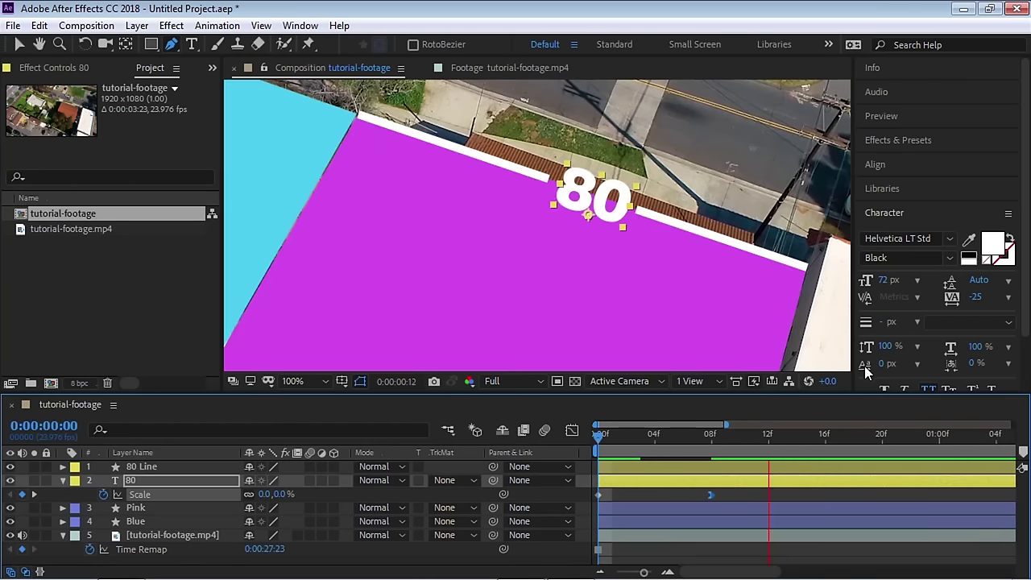
# - Preview the "80" label's scale and line animation in a maximized composition view
pyautogui.press('space')
pyautogui.press('`')
pyautogui.press('space')
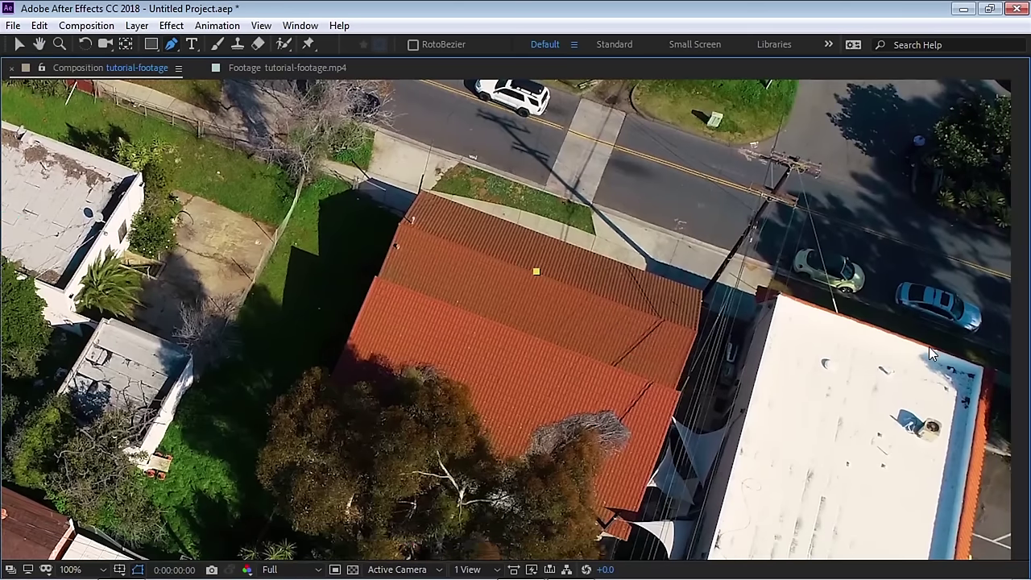
pyautogui.press('g')
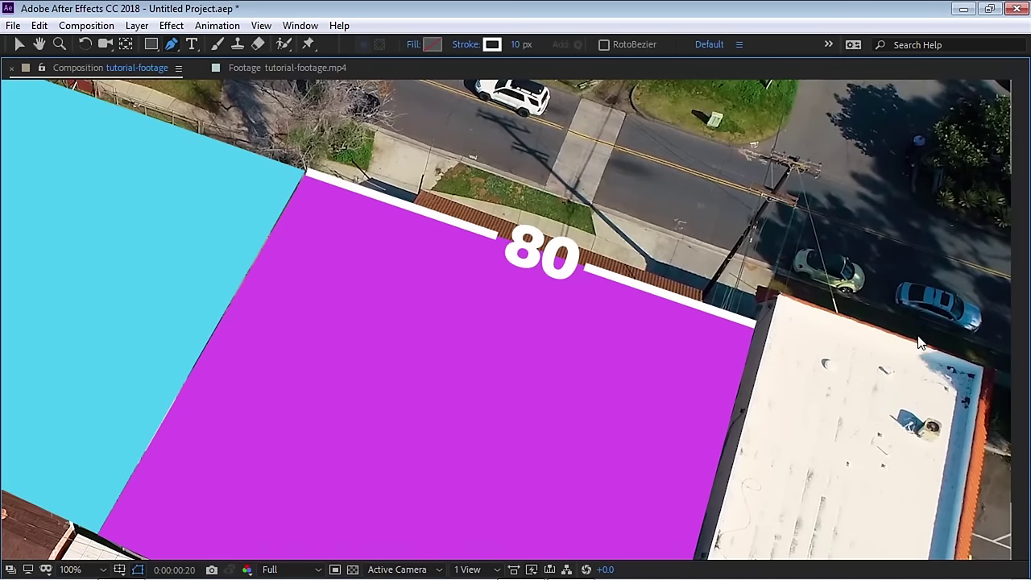
pyautogui.press(',')
pyautogui.press(',')
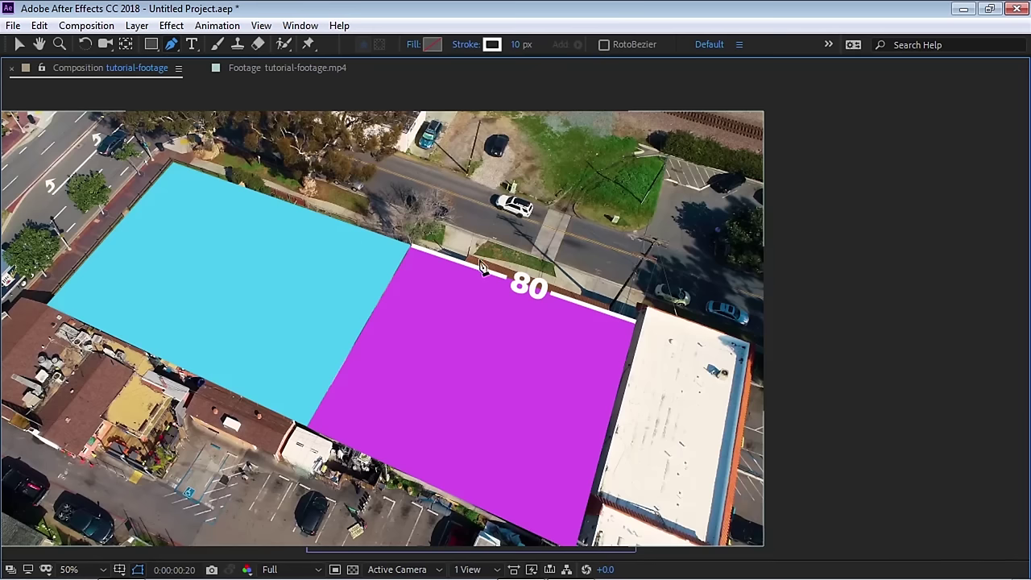
pyautogui.press('`')
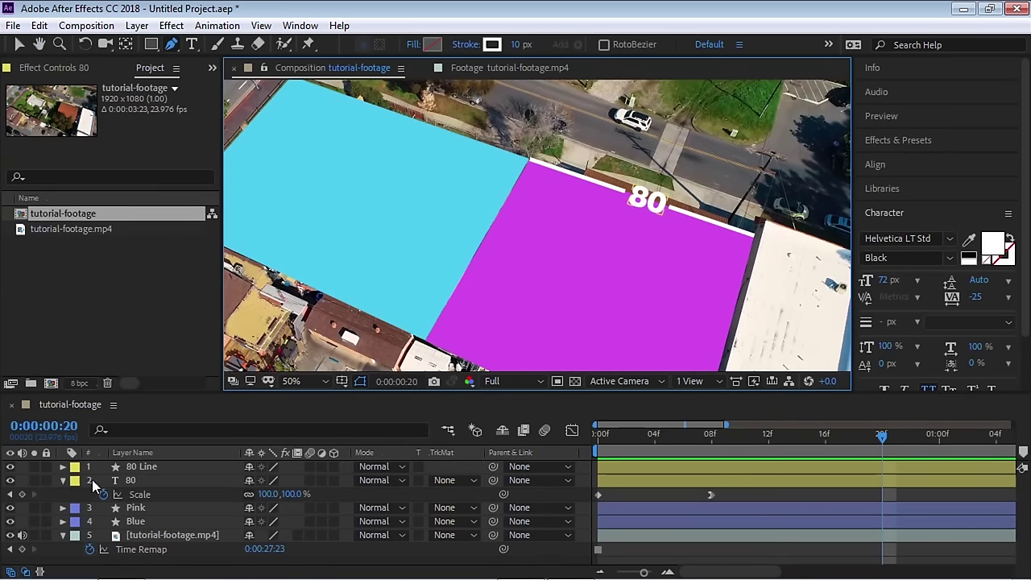
# - Duplicate the "80" text layer at frame 0, placing the copy at the top of the layer stack and renaming it 90
pyautogui.click(129, 480)
pyautogui.press('Home')
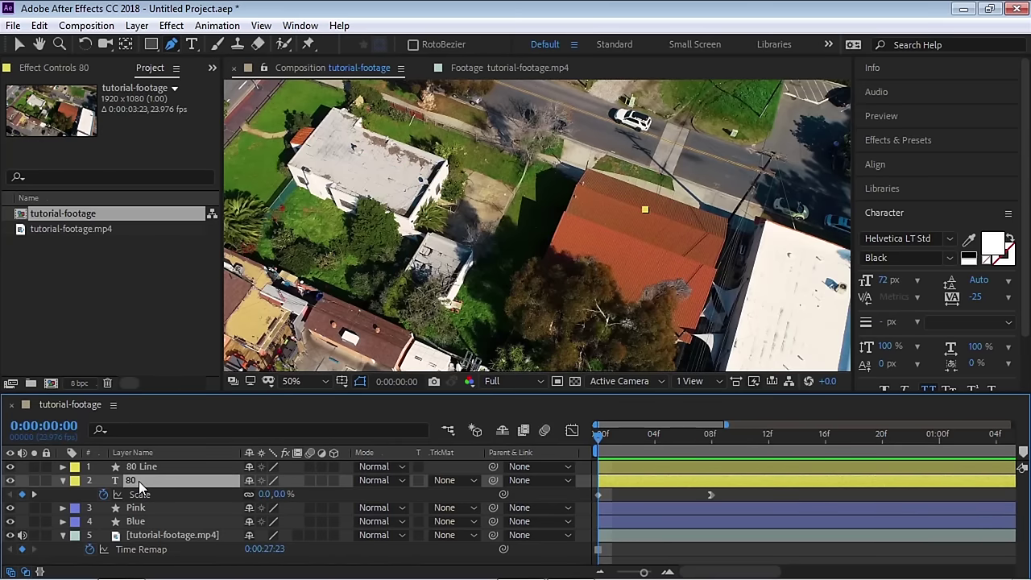
pyautogui.hotkey('ctrl', 'd')
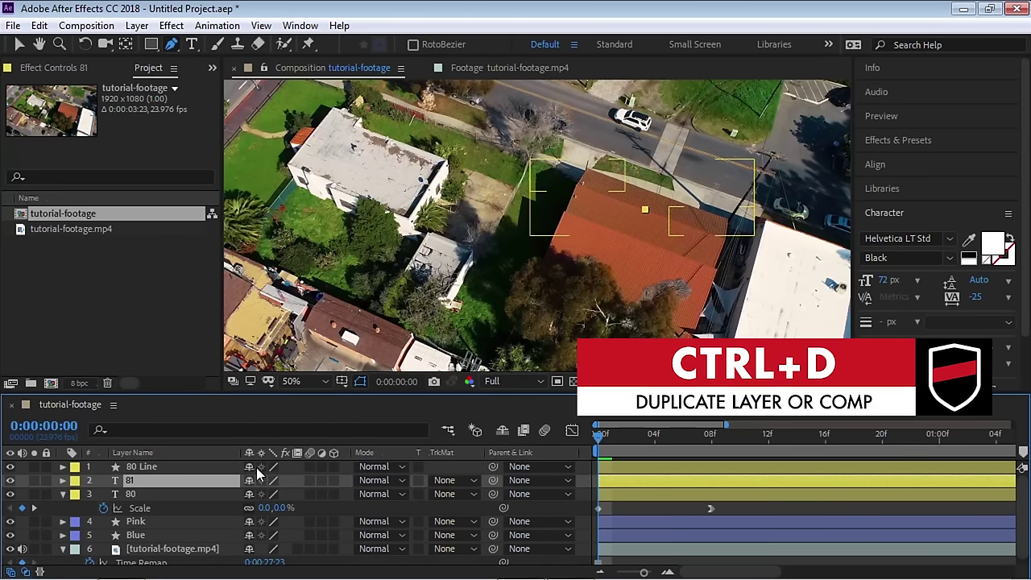
pyautogui.hotkey('ctrl', ']')
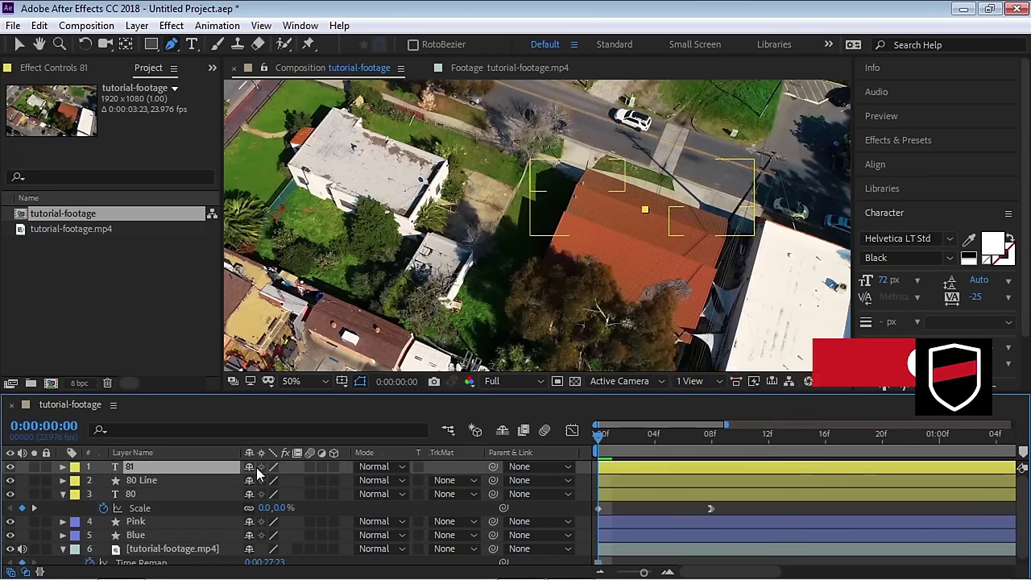
pyautogui.press('Return')
pyautogui.write('90')
pyautogui.press('Return')
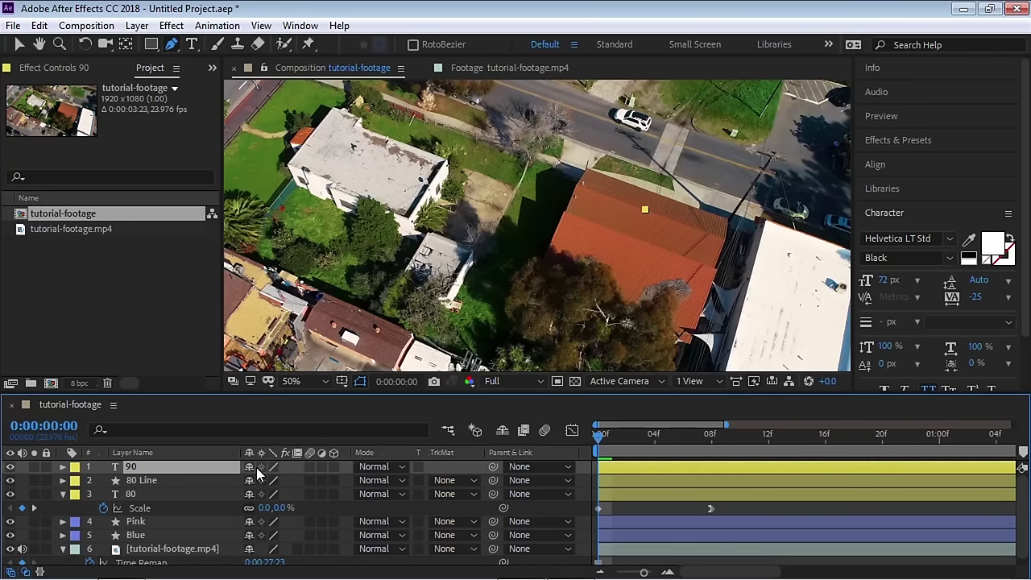
# - At frame 11, move the duplicated text onto the shared boundary between the blue and purple lots
pyautogui.click(757, 442)
pyautogui.press('v')
pyautogui.moveTo(540, 242); pyautogui.dragTo(485, 241)
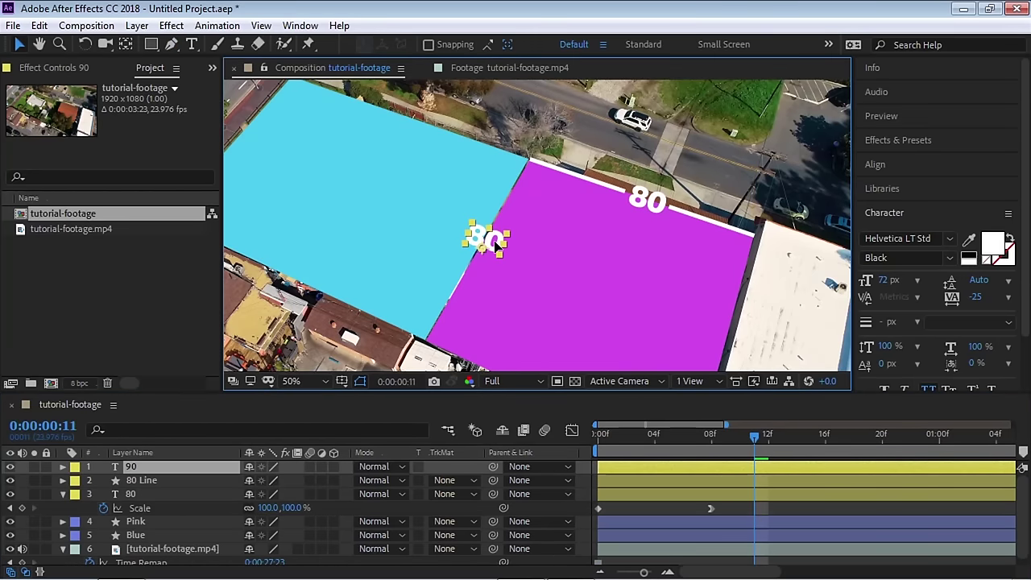
# - Change the duplicated text to read 90 and nudge it to sit over the boundary between the two lots
pyautogui.click(192, 46)
pyautogui.click(484, 238)
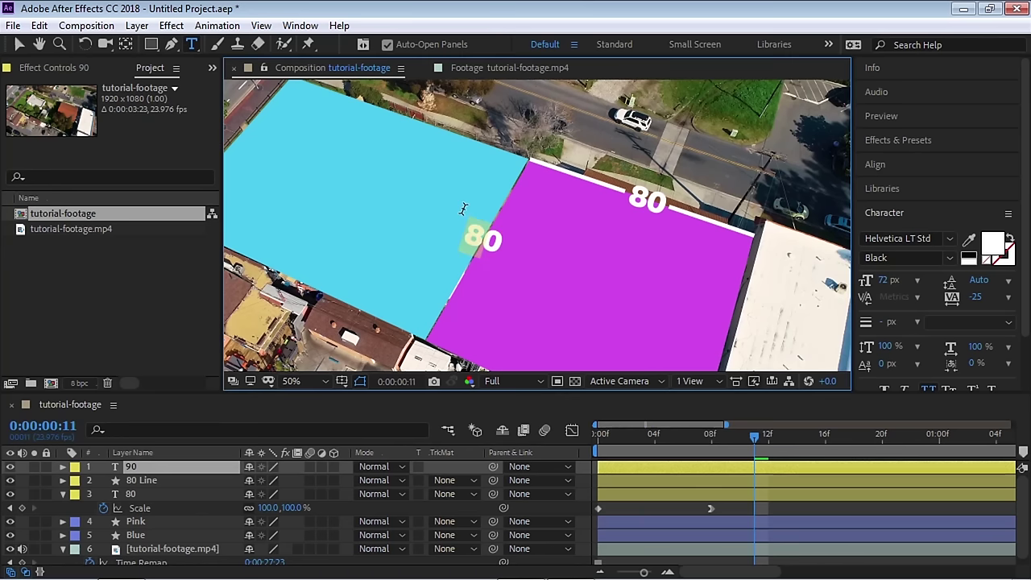
pyautogui.click(21, 44)
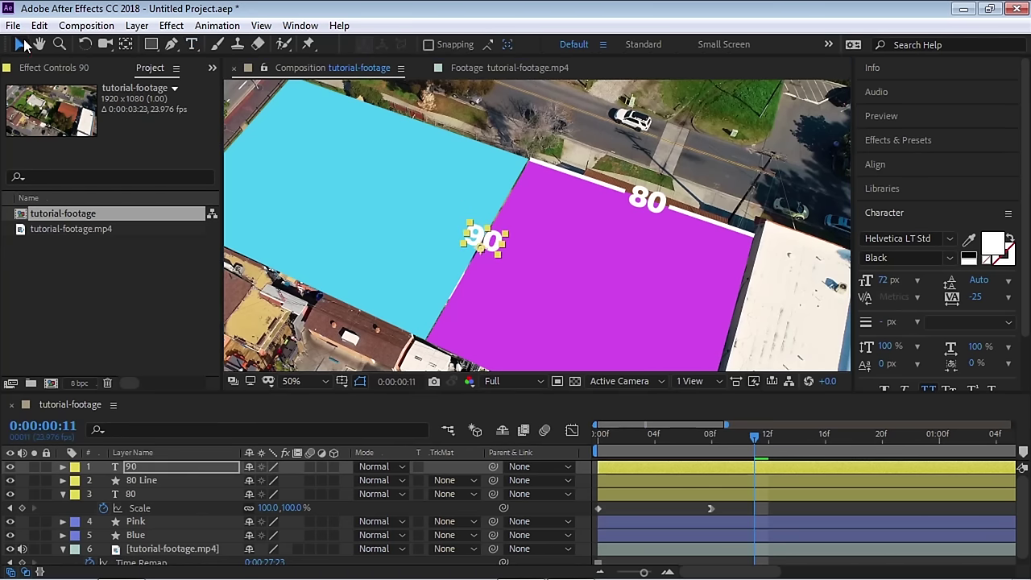
pyautogui.click(715, 413)
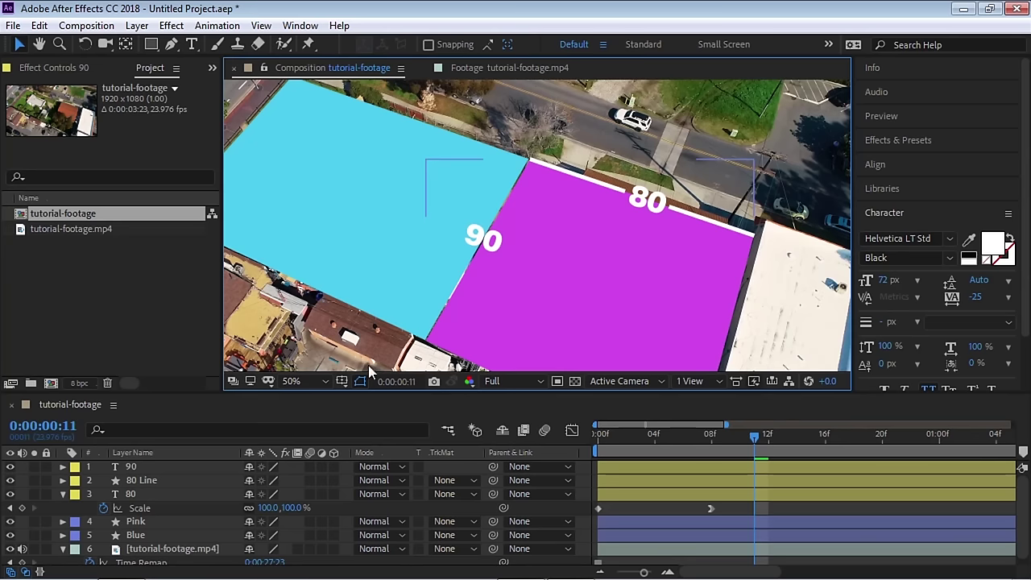
pyautogui.click(485, 251)
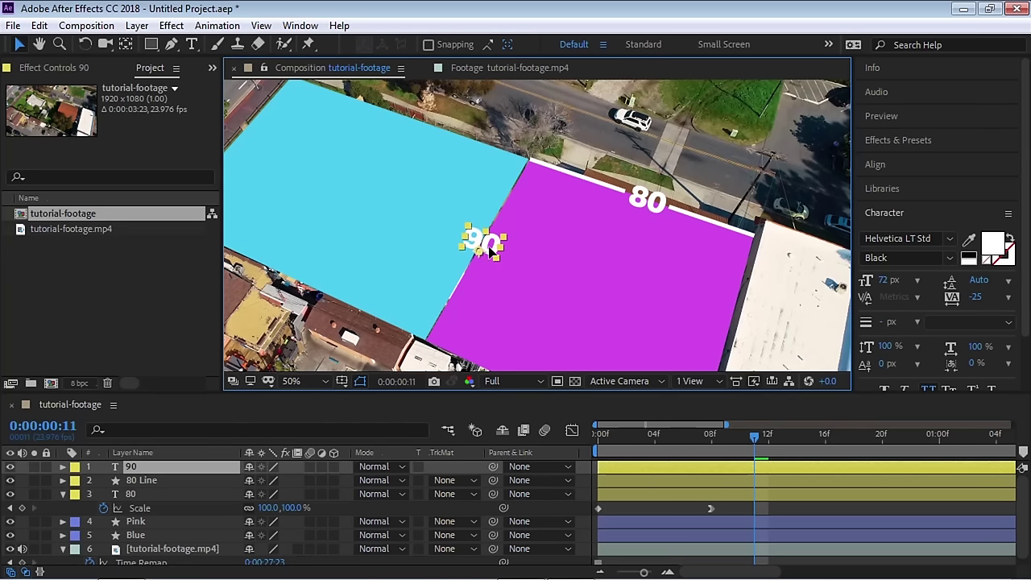
pyautogui.press('Return')
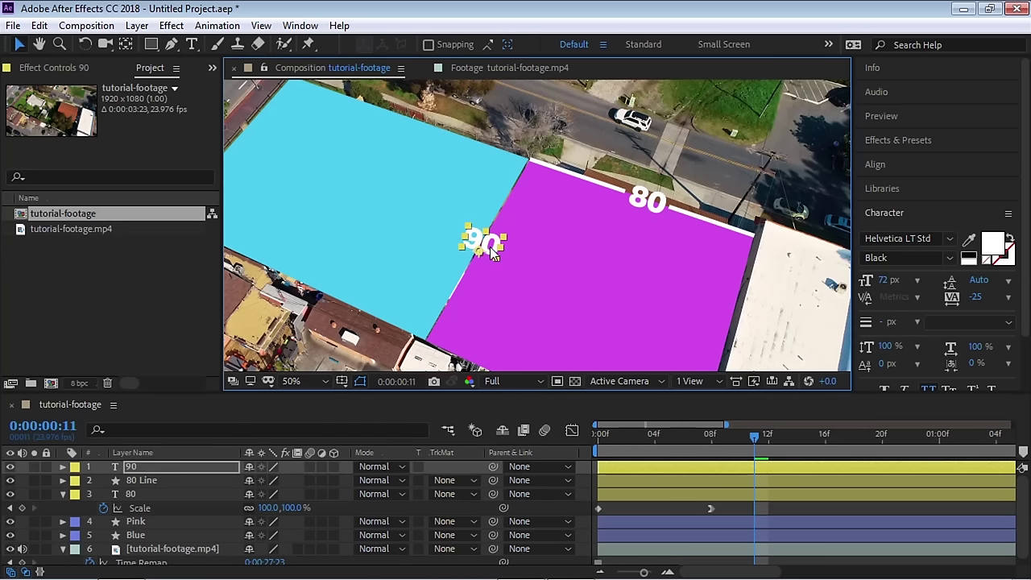
# - Collapse the 80 and tutorial-footage.mp4 layers and deselect all layers
pyautogui.click(63, 493)
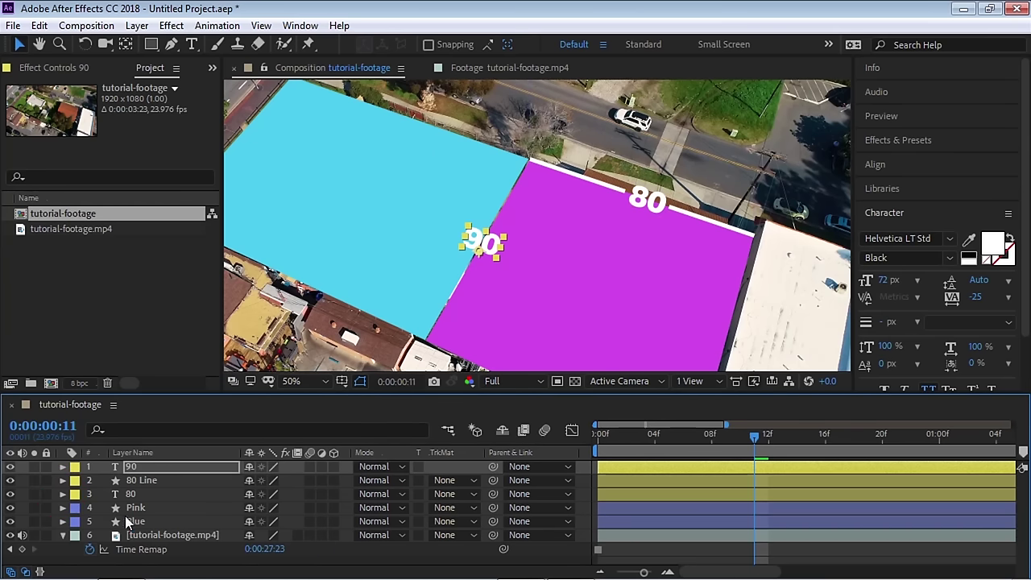
pyautogui.click(63, 535)
pyautogui.click(195, 559)
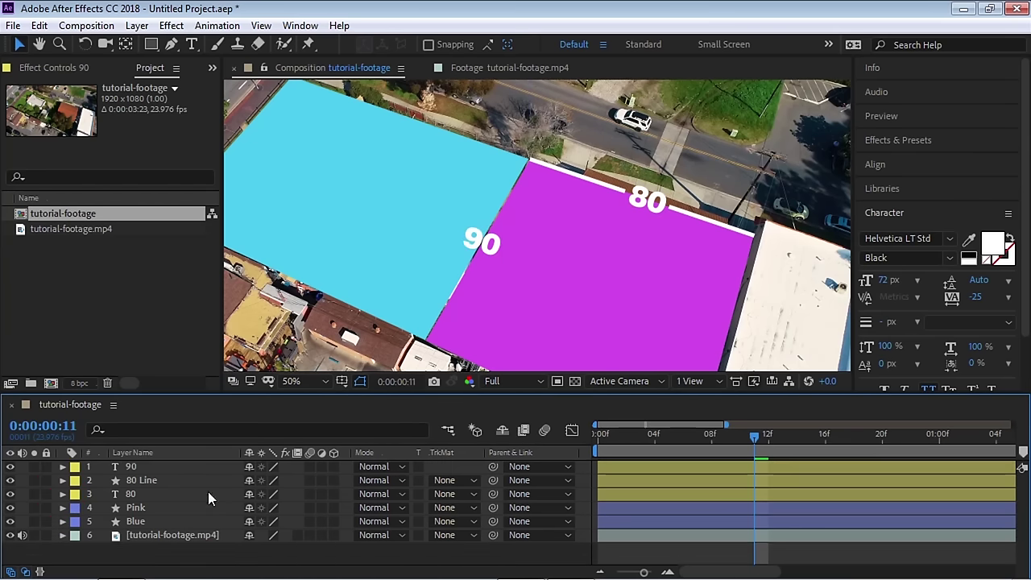
# - Draw a 10 px white line with the Pen tool from the "90" text to the upper corner shared by both lots
pyautogui.click(172, 43)
pyautogui.press('.')
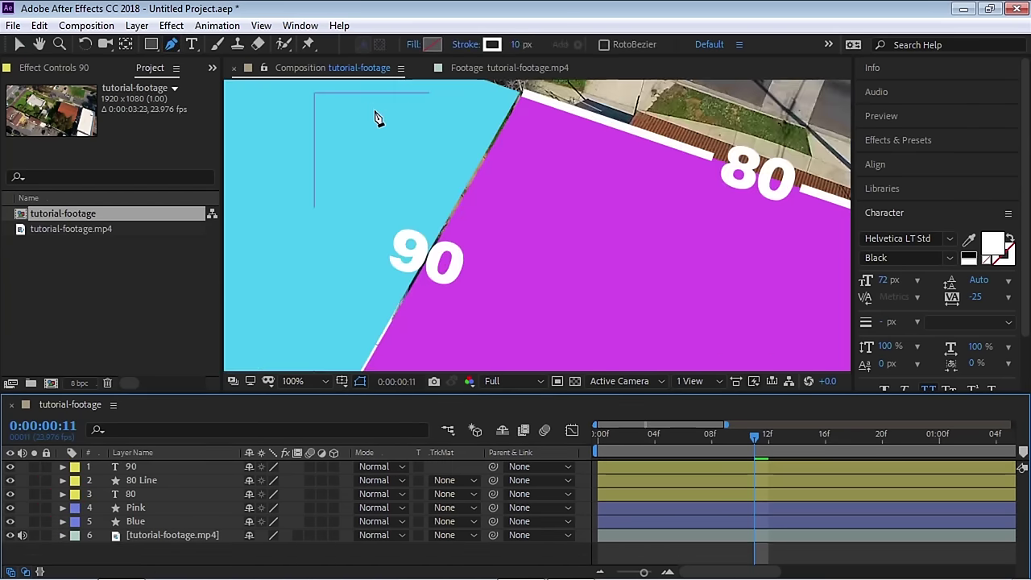
pyautogui.press('`')
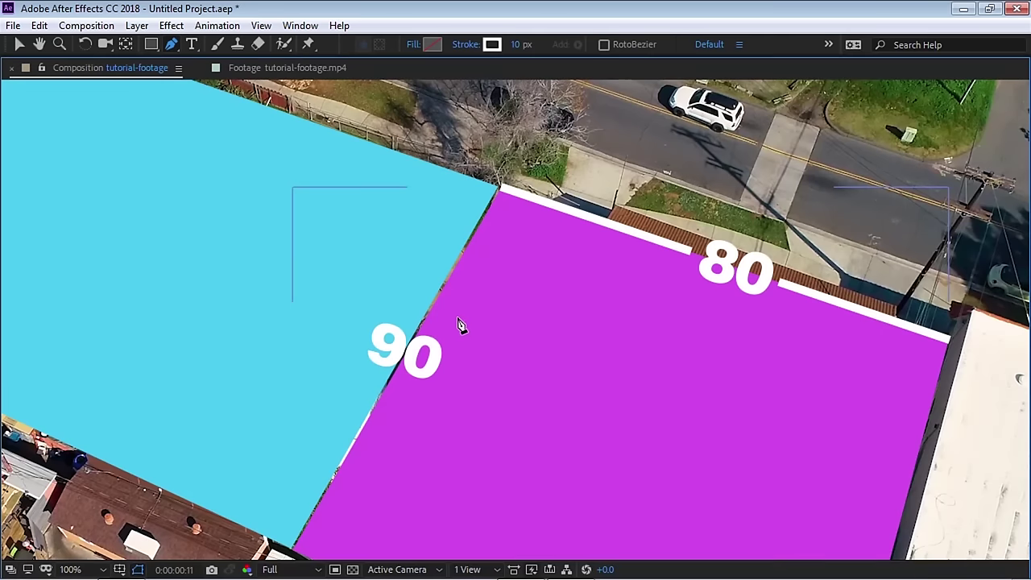
pyautogui.click(419, 326)
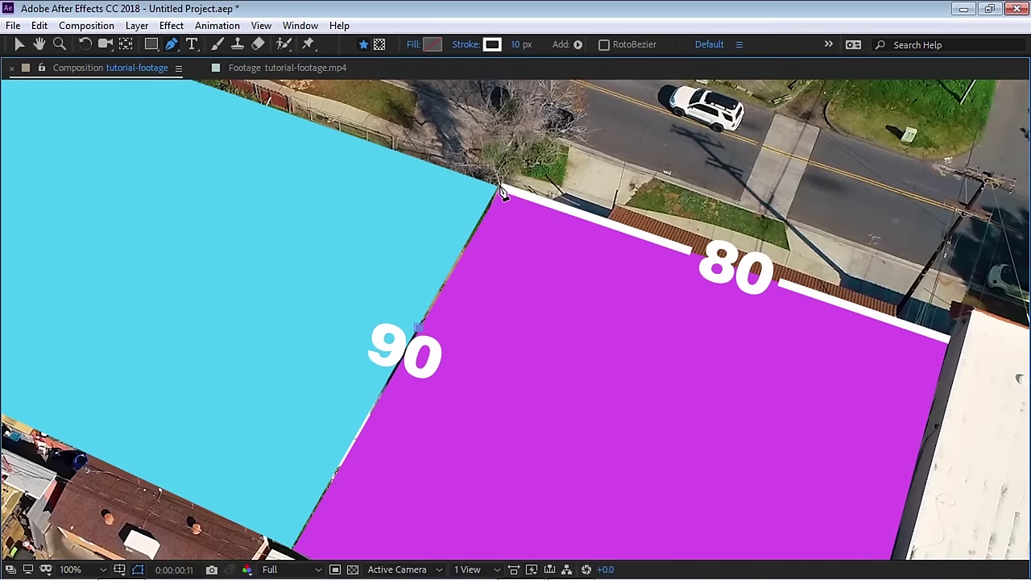
pyautogui.click(500, 187)
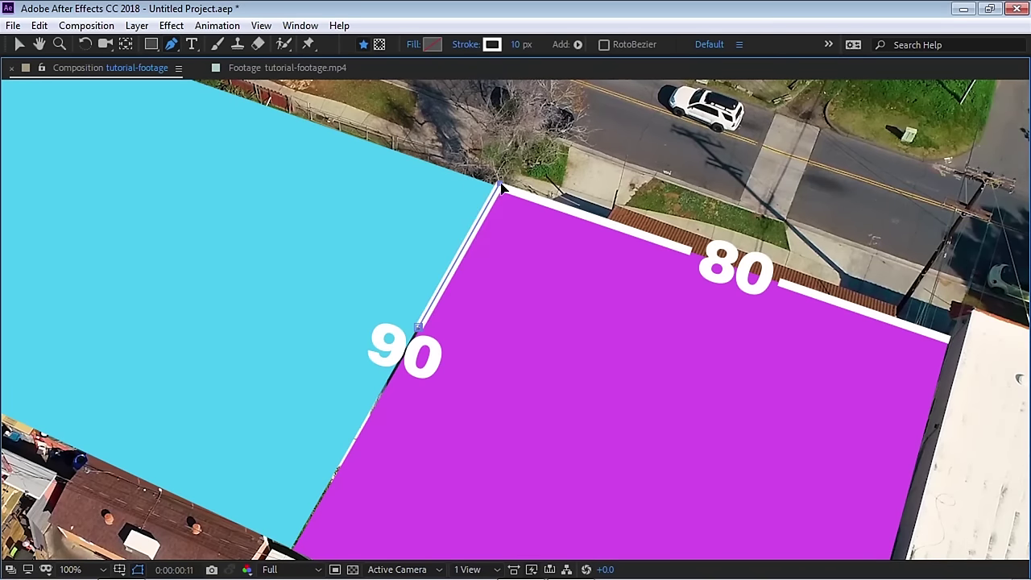
# - Draw a second 10 px white line segment from below the "90" text to the lower corner shared by both lots
pyautogui.moveTo(509, 245); pyautogui.dragTo(539, 188)
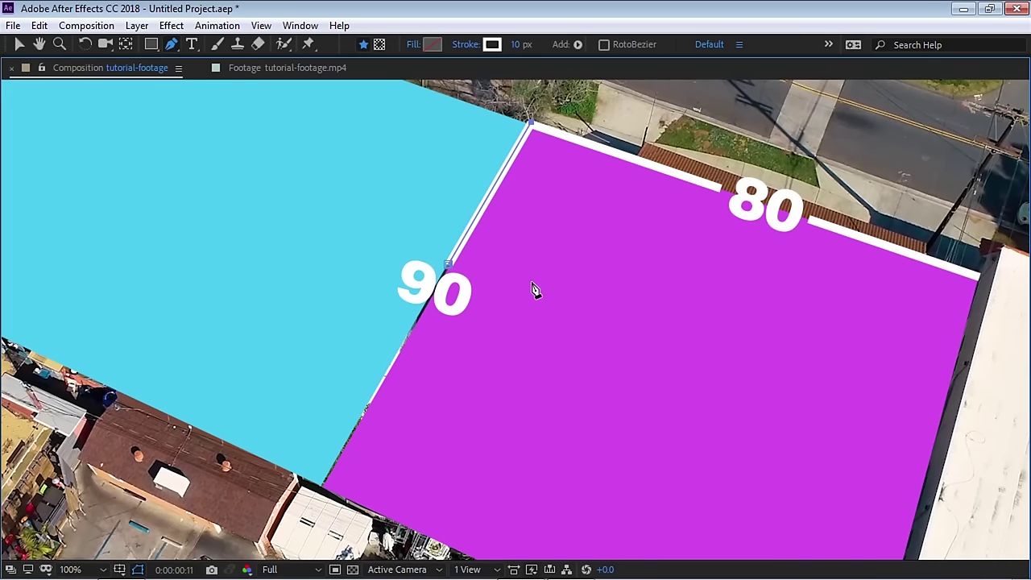
pyautogui.click(418, 313)
pyautogui.click(322, 487)
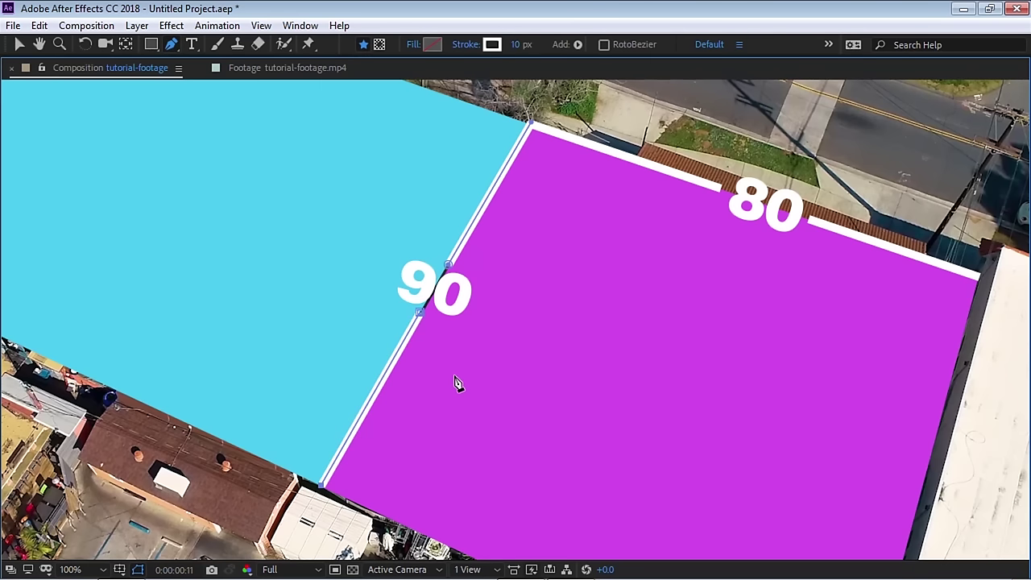
pyautogui.press('`')
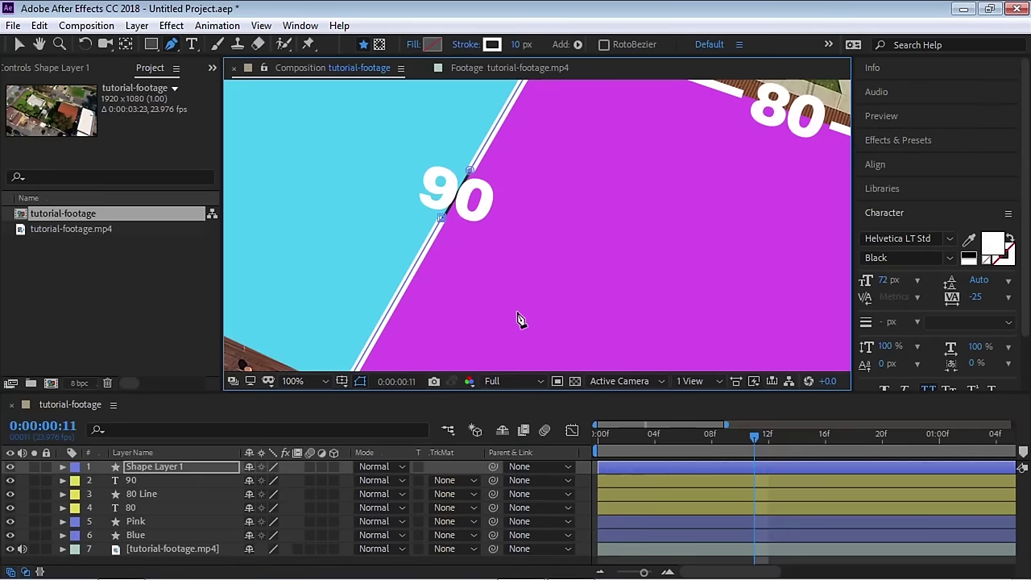
pyautogui.scroll(-2, 564, 209)
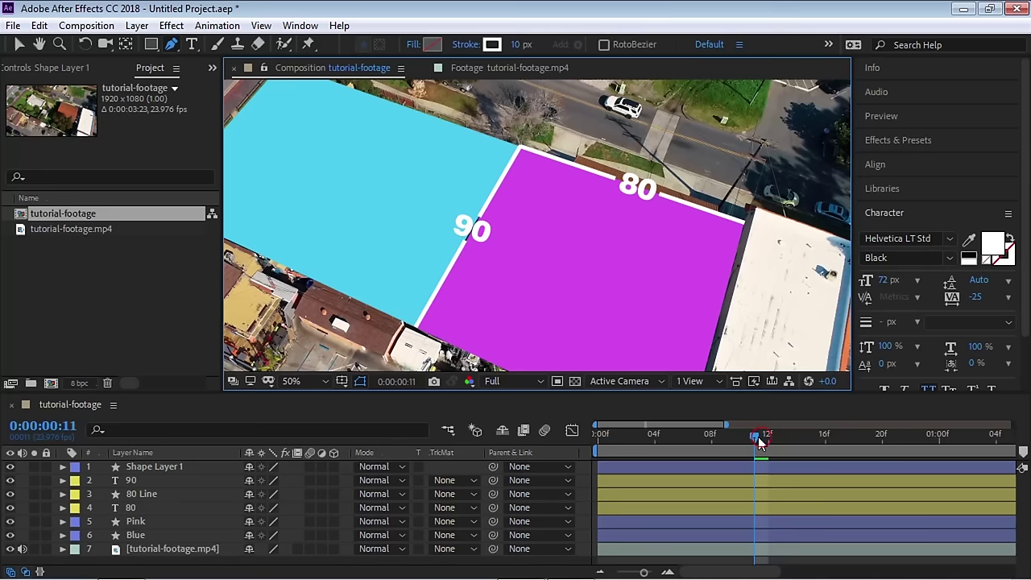
# - Return to frame 0 and copy Trim Paths 1 with its keyframes from the 80 Line layer
pyautogui.moveTo(758, 437); pyautogui.dragTo(410, 445)
pyautogui.click(129, 493)
pyautogui.click(63, 494)
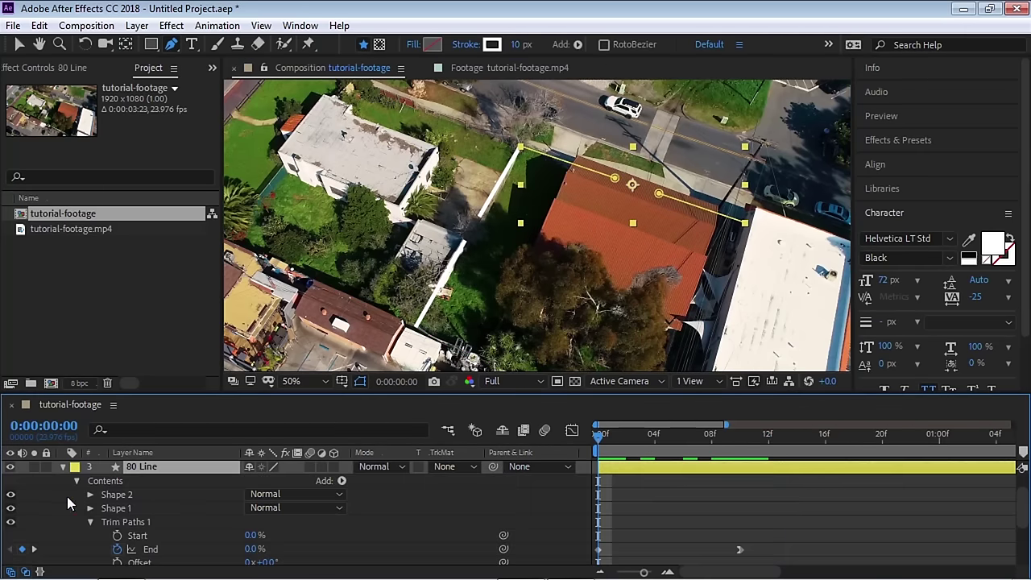
pyautogui.click(90, 522)
pyautogui.click(127, 524)
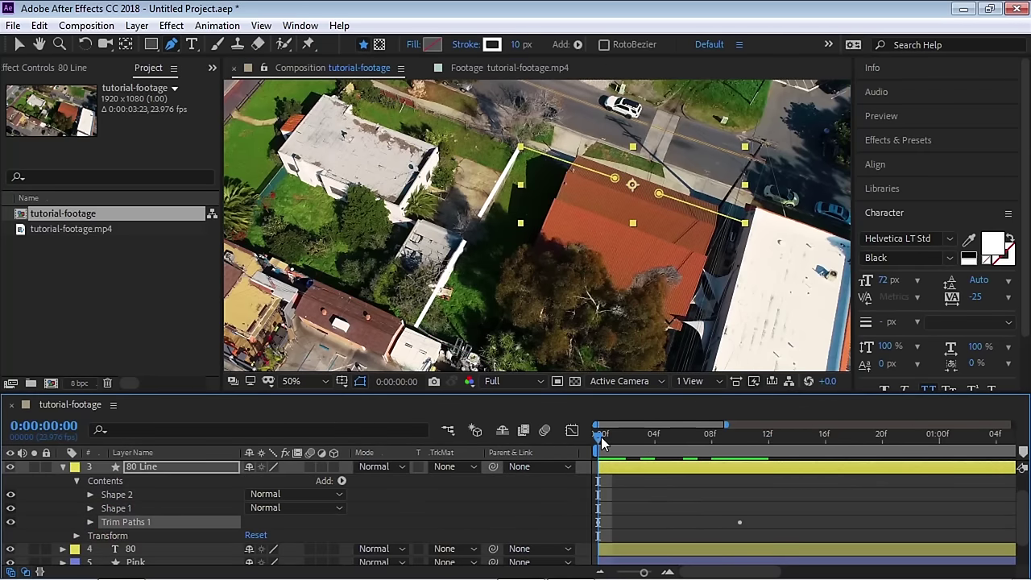
pyautogui.moveTo(601, 437); pyautogui.dragTo(534, 460)
pyautogui.rightClick(132, 527)
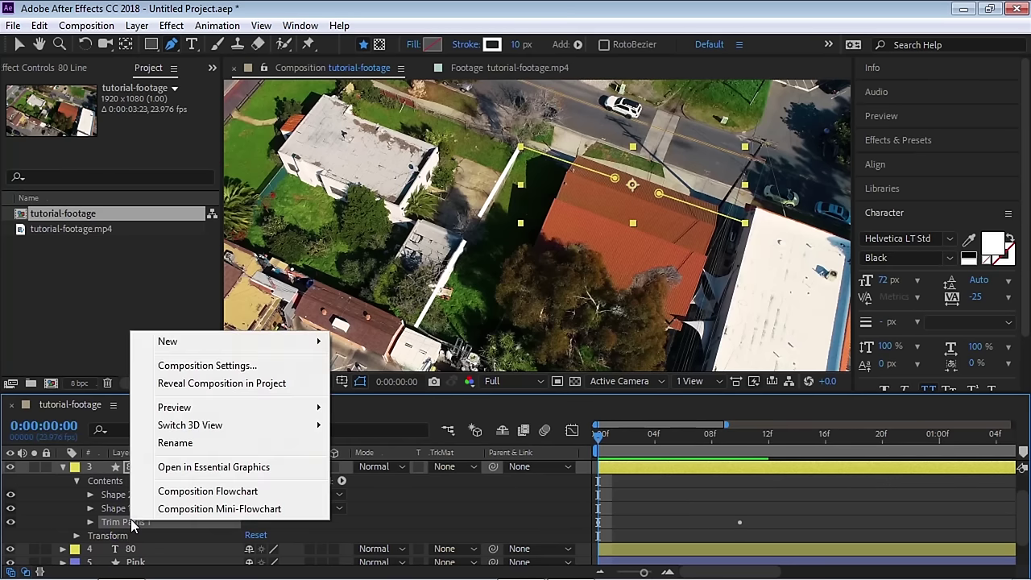
pyautogui.click(133, 525)
pyautogui.hotkey('ctrl', 'c')
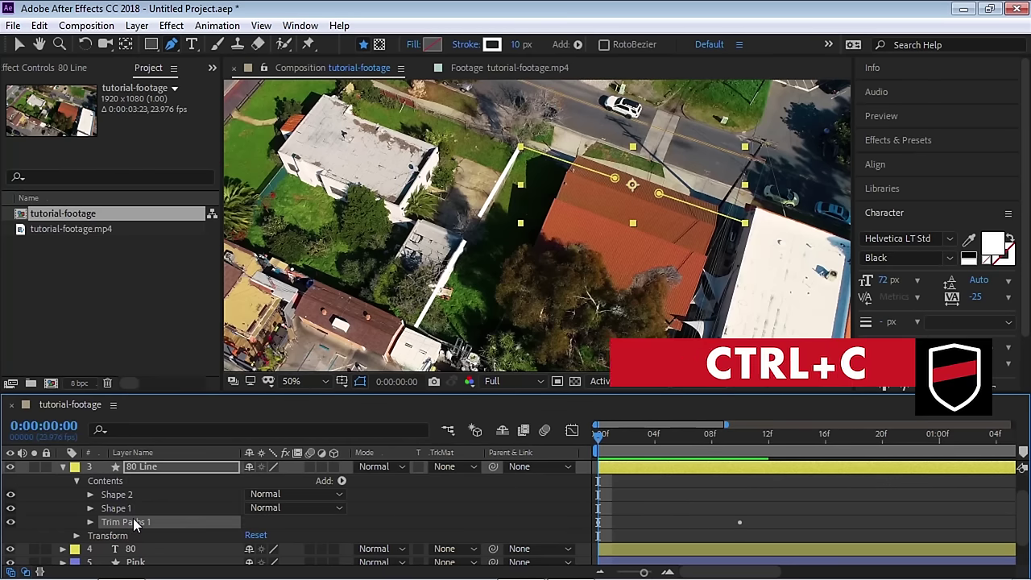
pyautogui.click(39, 25)
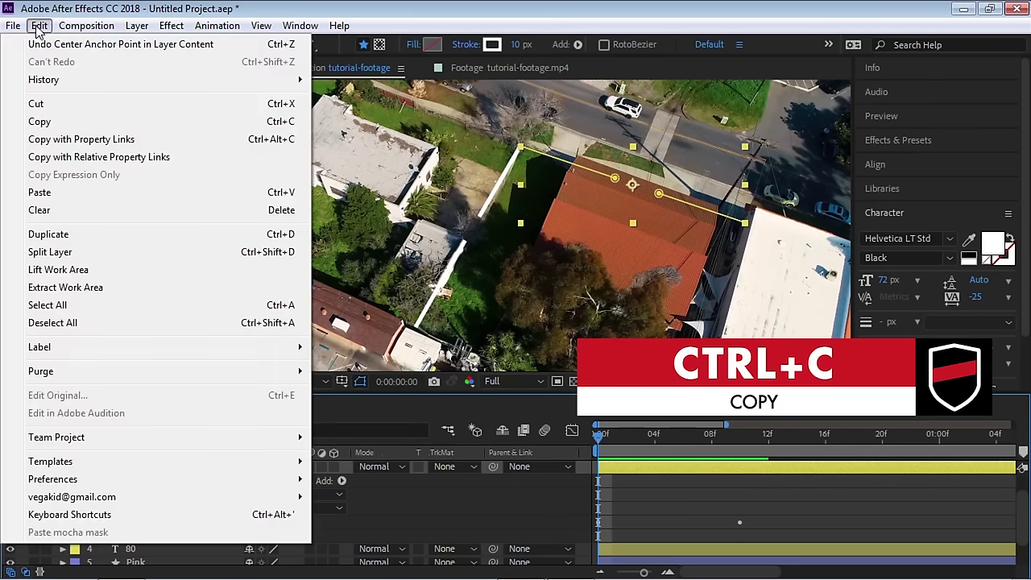
pyautogui.click(48, 121)
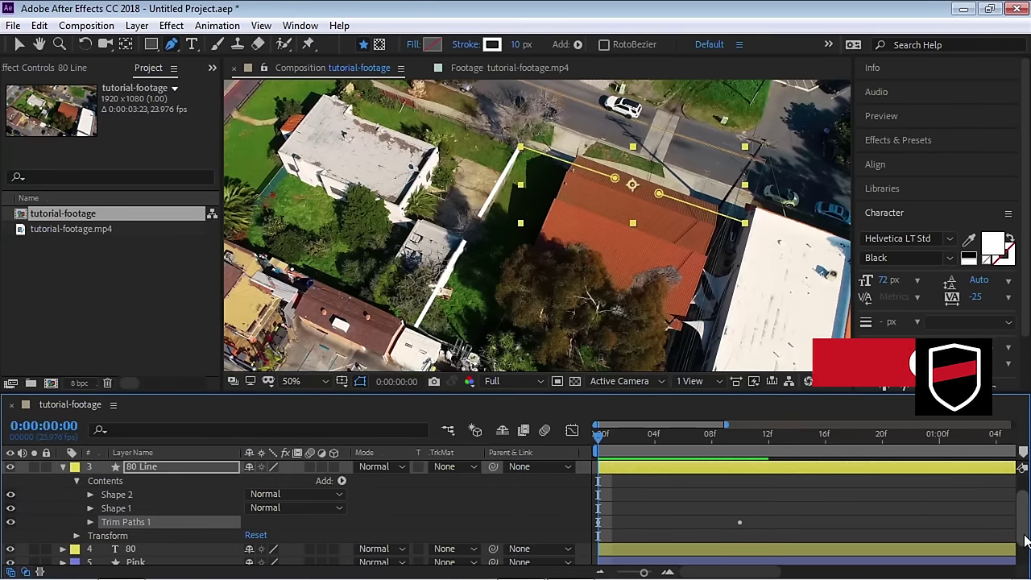
# - Rename the new boundary line's shape layer as 90 Line
pyautogui.scroll(2, 1025, 497)
pyautogui.click(149, 468)
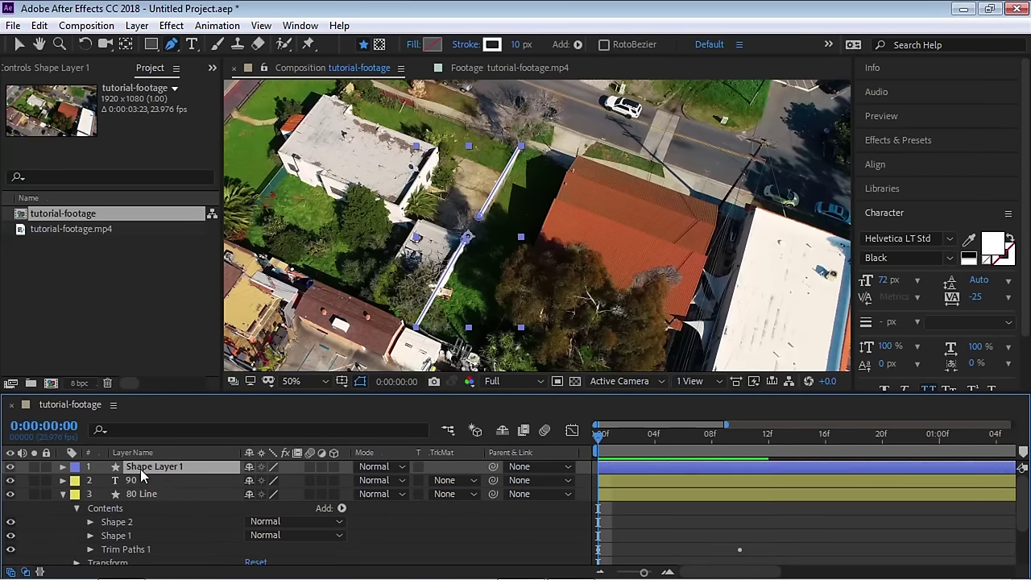
pyautogui.press('Return')
pyautogui.write('90 Line')
pyautogui.press('Return')
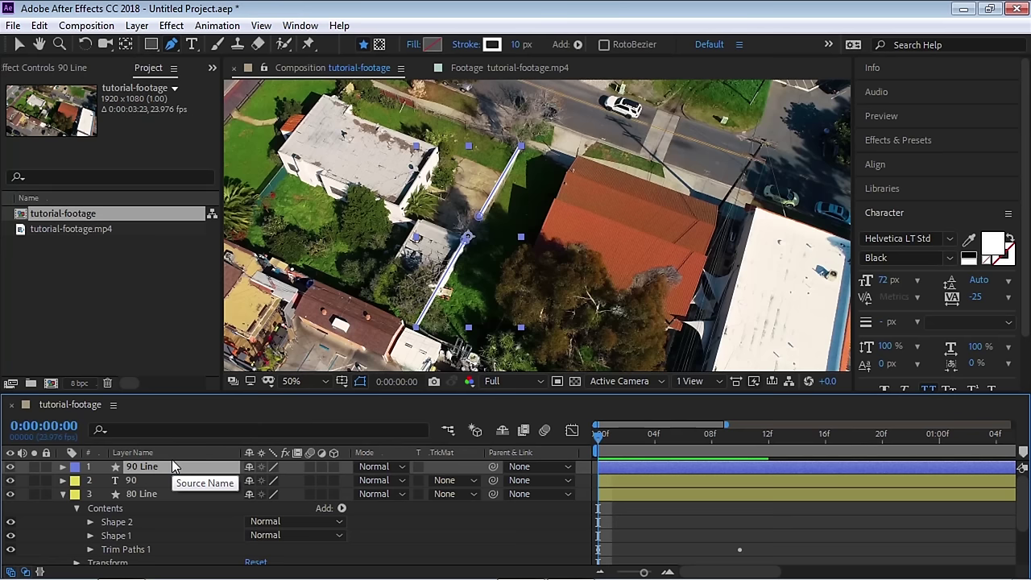
# - Assign the Green label colour to the 90 Line and 90 layers
pyautogui.keyDown('shift'); pyautogui.click(136, 481); pyautogui.keyUp('shift')
pyautogui.click(75, 468)
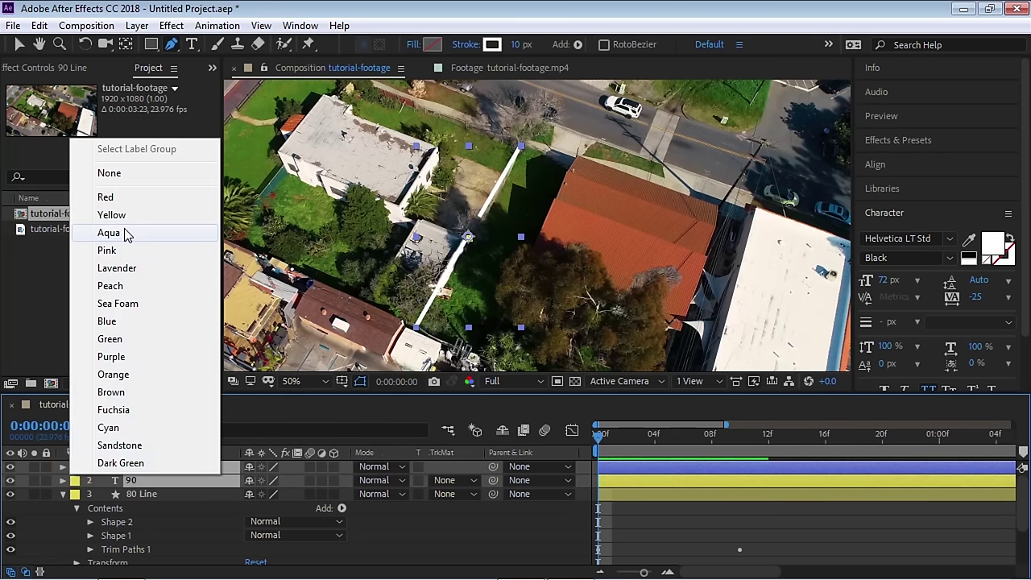
pyautogui.click(113, 339)
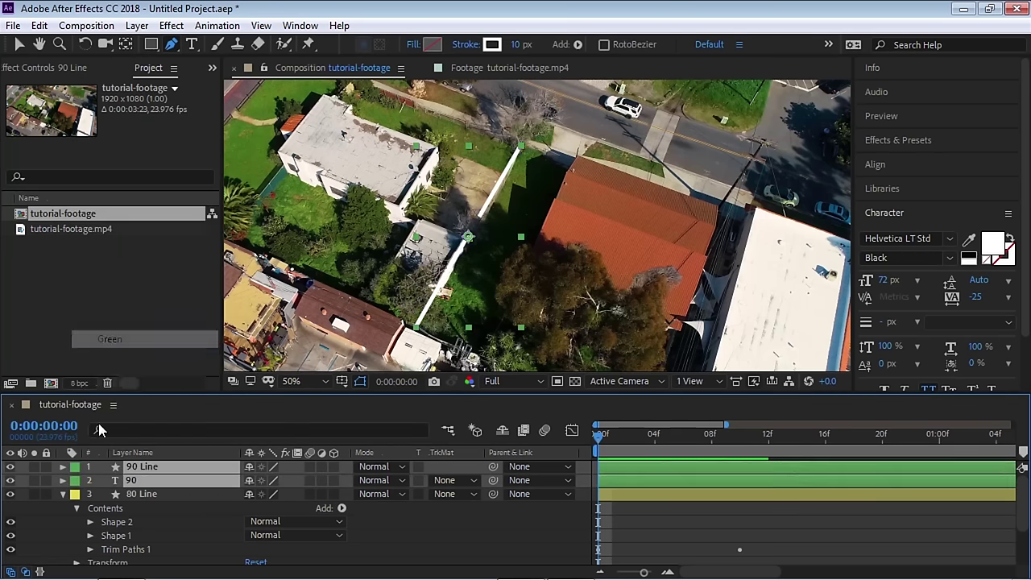
# - Paste the copied Trim Paths 1 with its keyframes into the contents of the 90 Line layer at frame 0
pyautogui.click(63, 495)
pyautogui.moveTo(590, 437)
pyautogui.mouseDown()
pyautogui.moveTo(650, 441)
pyautogui.moveTo(609, 432)
pyautogui.mouseUp()
pyautogui.click(131, 468)
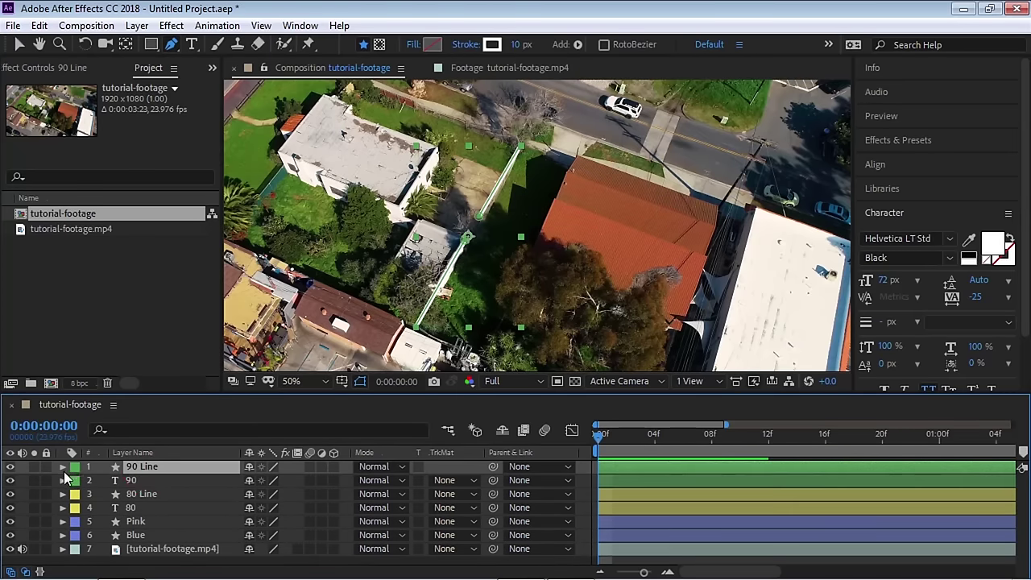
pyautogui.click(63, 467)
pyautogui.click(76, 481)
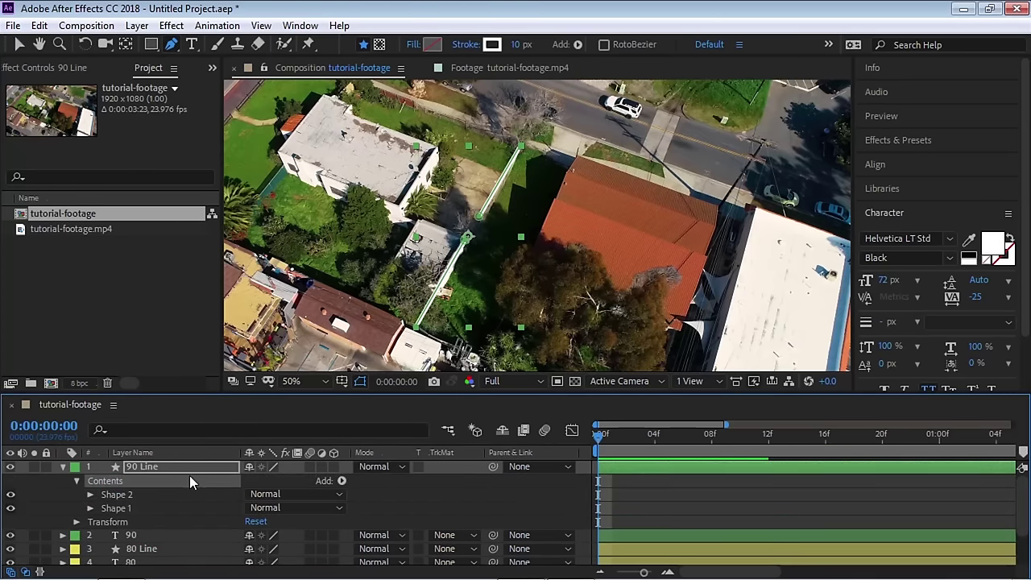
pyautogui.click(39, 25)
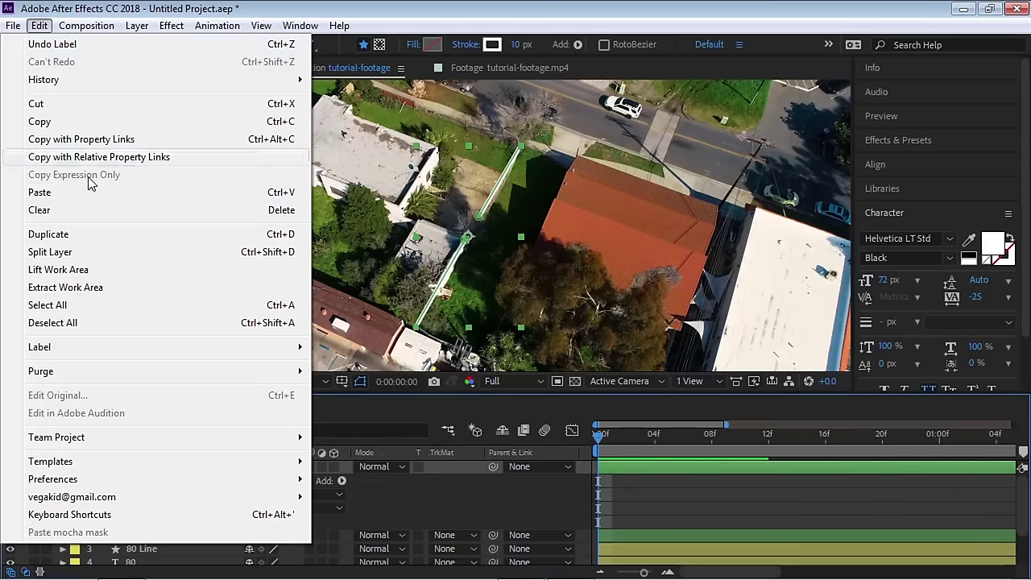
pyautogui.click(290, 195)
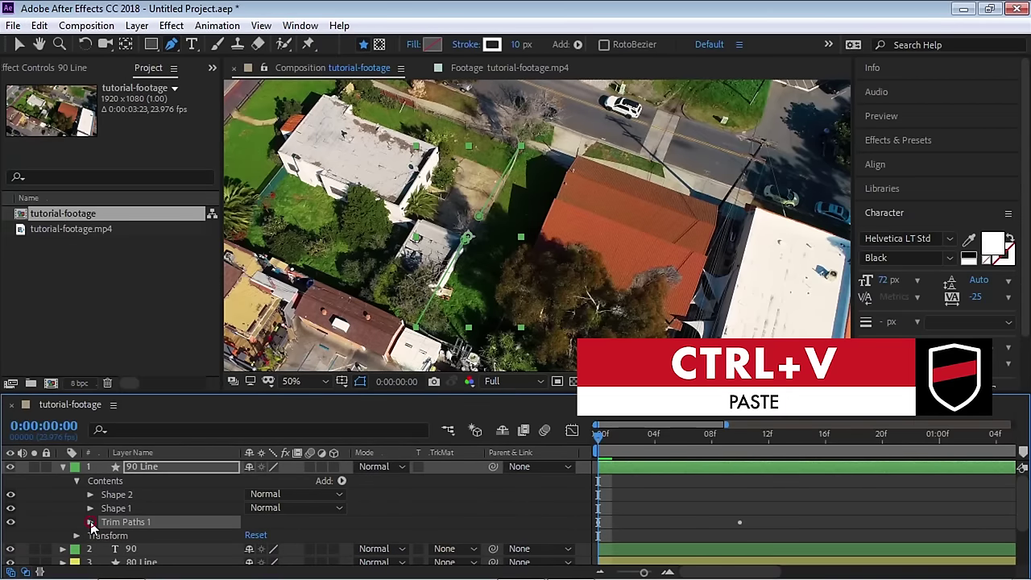
pyautogui.click(91, 522)
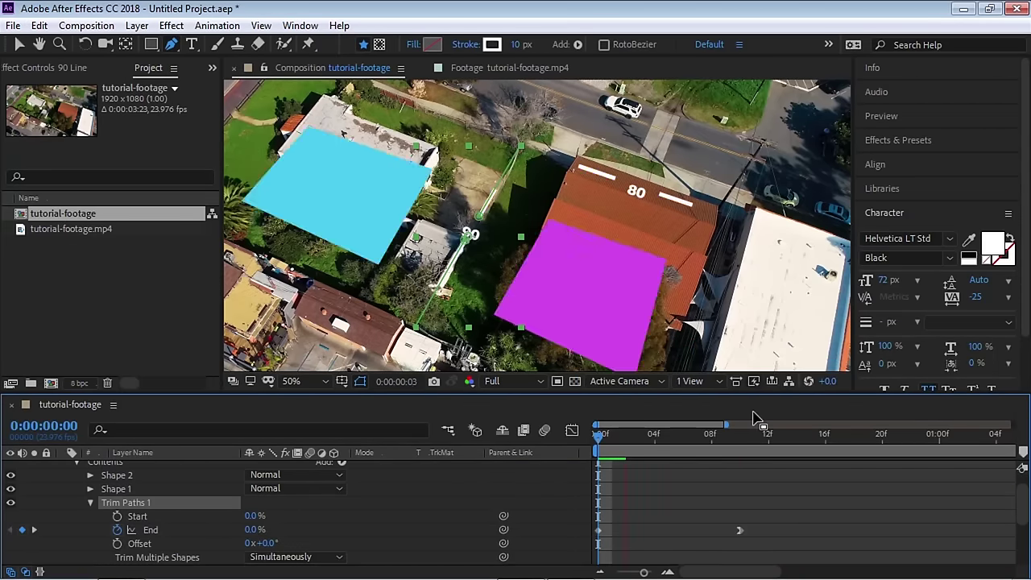
# - Play back the lot and line animation, set the current time to frame 11 and collapse the 90 Line layer
pyautogui.press('F2')
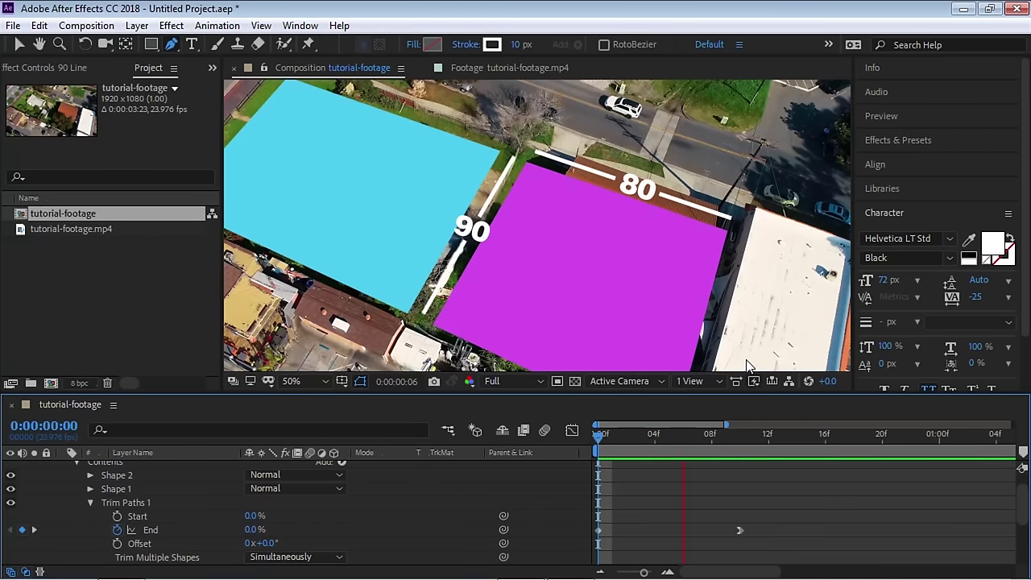
pyautogui.moveTo(610, 435); pyautogui.dragTo(755, 451)
pyautogui.moveTo(520, 209); pyautogui.dragTo(576, 251)
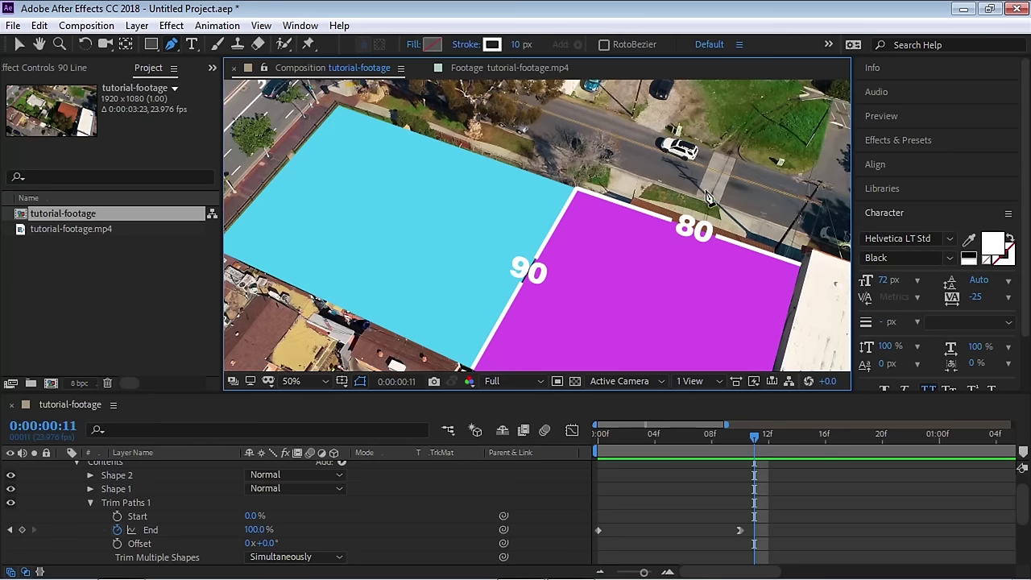
pyautogui.press(',')
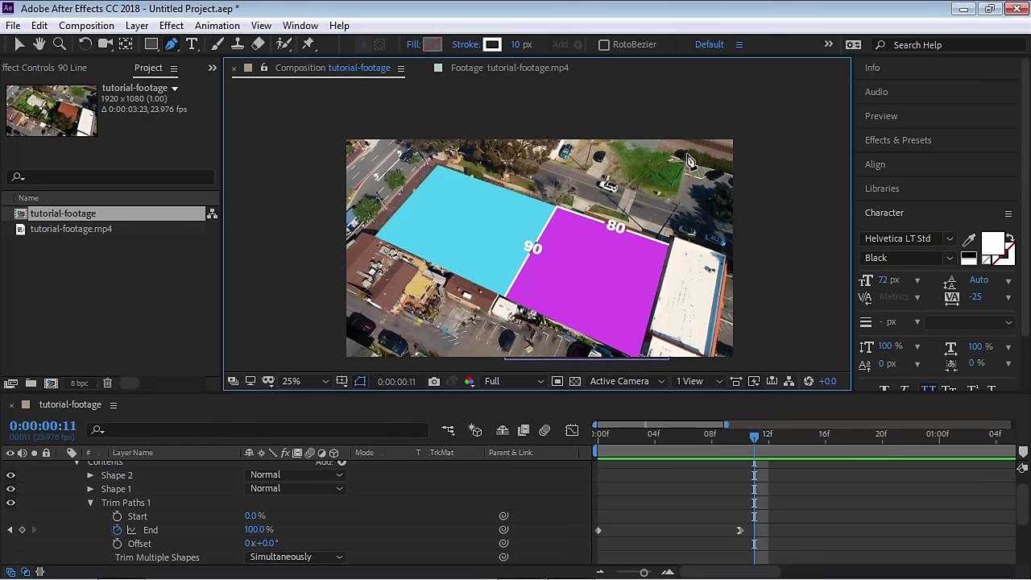
pyautogui.press('.')
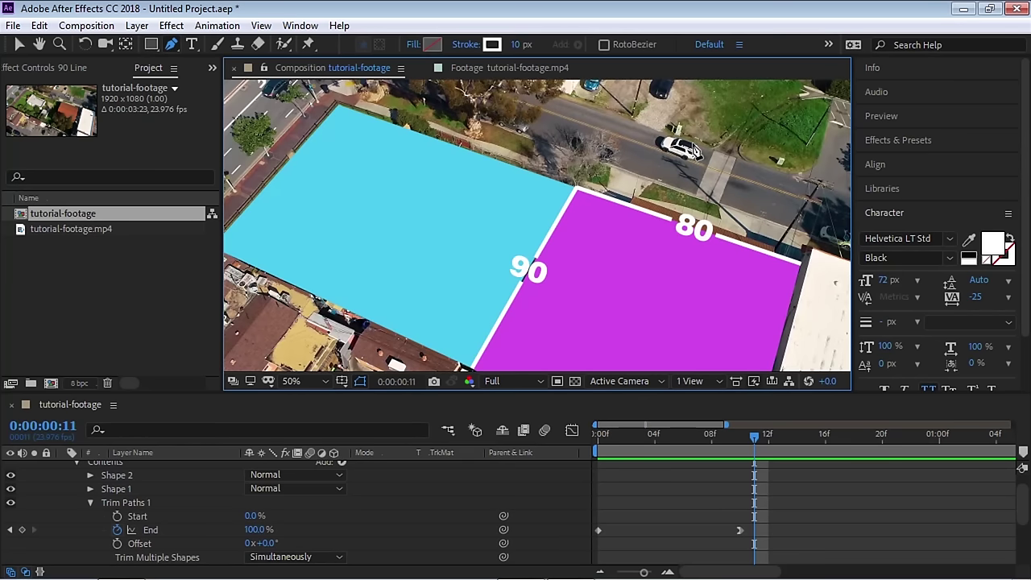
pyautogui.scroll(3, 1023, 499)
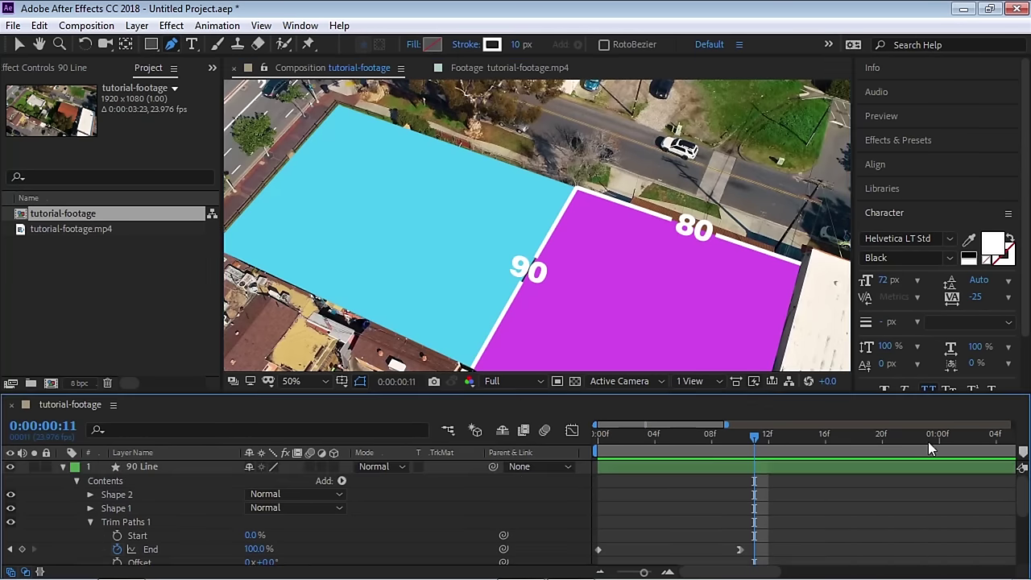
pyautogui.click(65, 467)
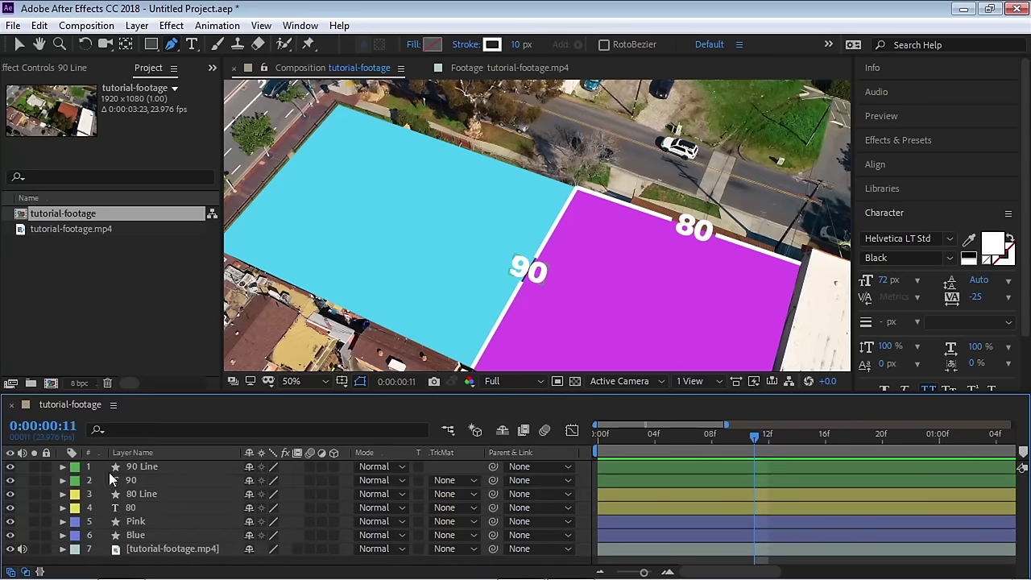
# - Duplicate the 80 text layer to the top of the layer stack and rename the copy as 120
pyautogui.click(132, 508)
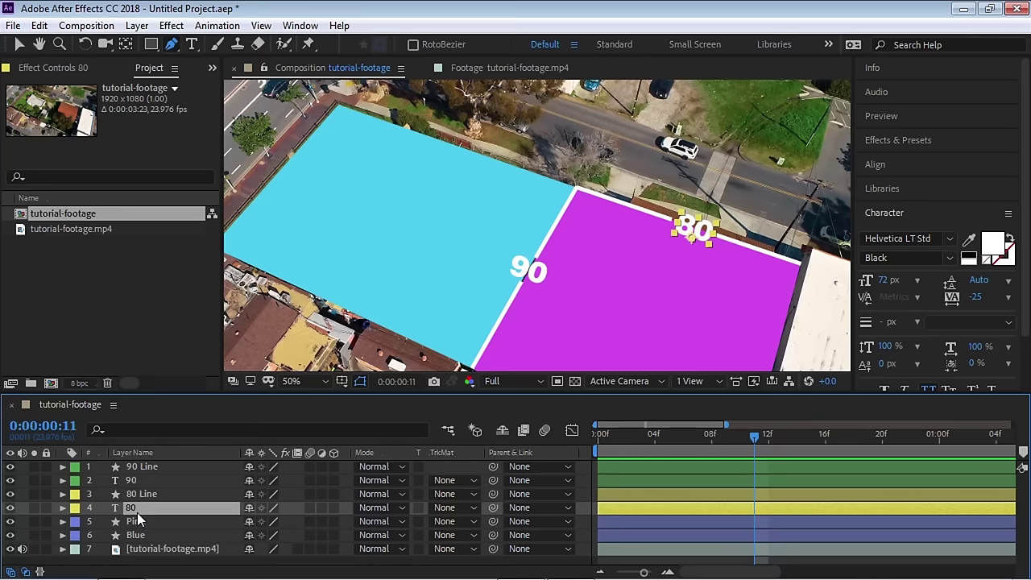
pyautogui.hotkey('ctrl', 'd')
pyautogui.hotkey('ctrl', ']')
pyautogui.hotkey('ctrl', ']')
pyautogui.hotkey('ctrl', ']')
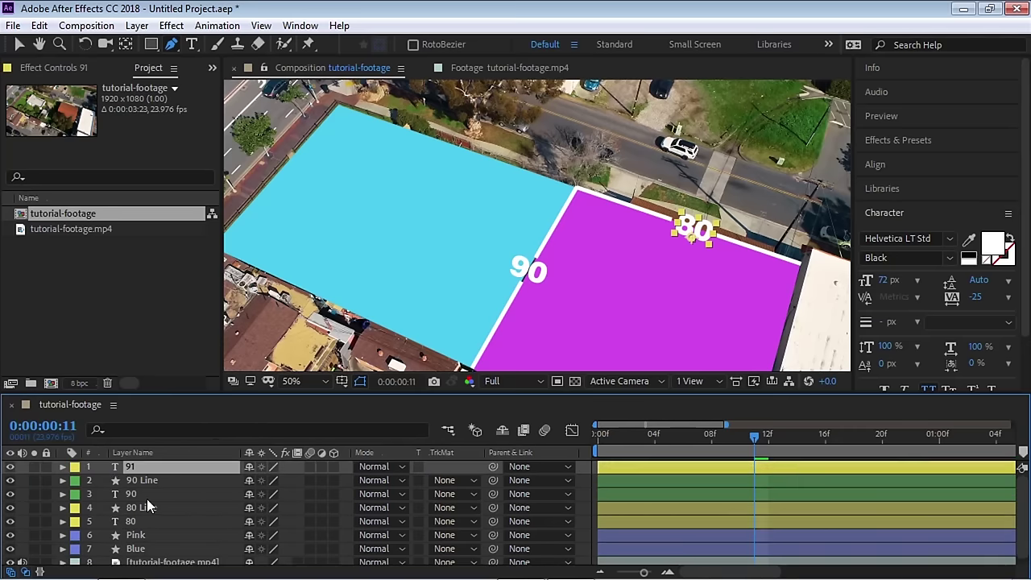
pyautogui.press('Return')
pyautogui.write('1')
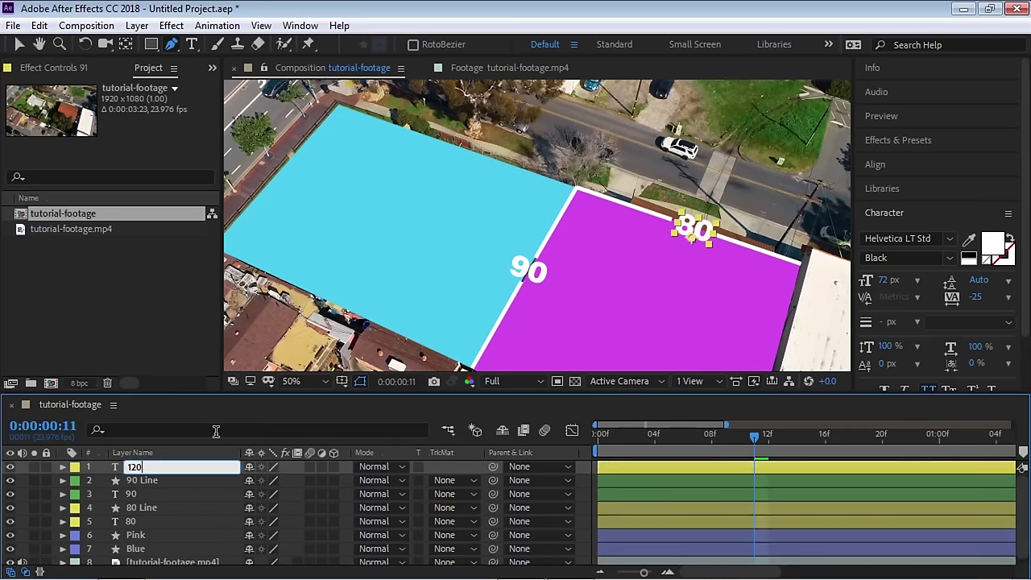
pyautogui.write('20')
pyautogui.press('Return')
# - Move the duplicated text onto the middle of the blue lot's street-side edge and change it to read 120
pyautogui.press('v')
pyautogui.moveTo(701, 232); pyautogui.dragTo(460, 156)
pyautogui.press('Return')
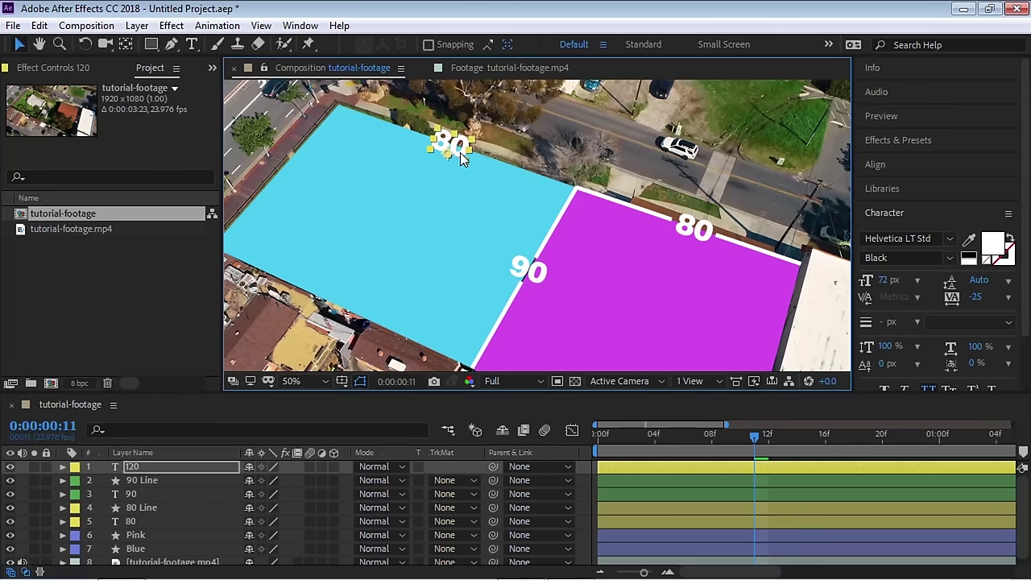
pyautogui.click(191, 44)
pyautogui.doubleClick(456, 146)
pyautogui.write('120')
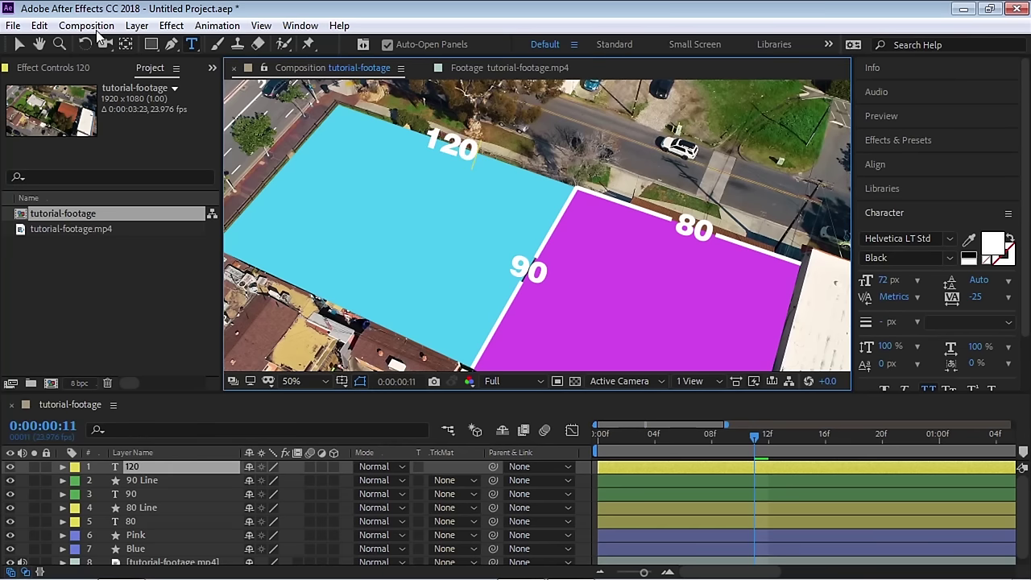
pyautogui.click(20, 45)
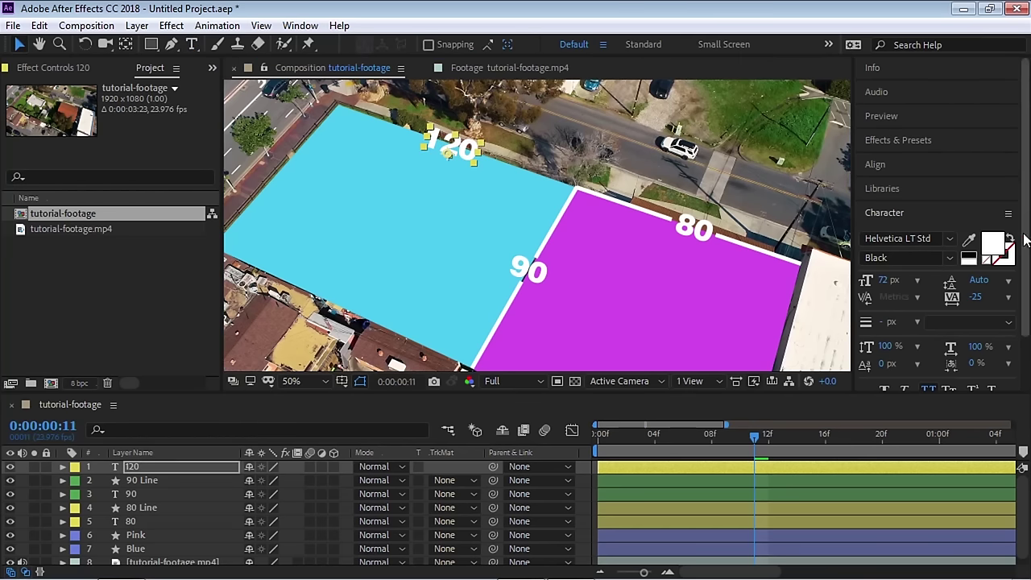
# - Apply faux italic to the 120 text and inspect its slant against the blue lot's edge close up
pyautogui.scroll(-2, 903, 338)
pyautogui.click(904, 328)
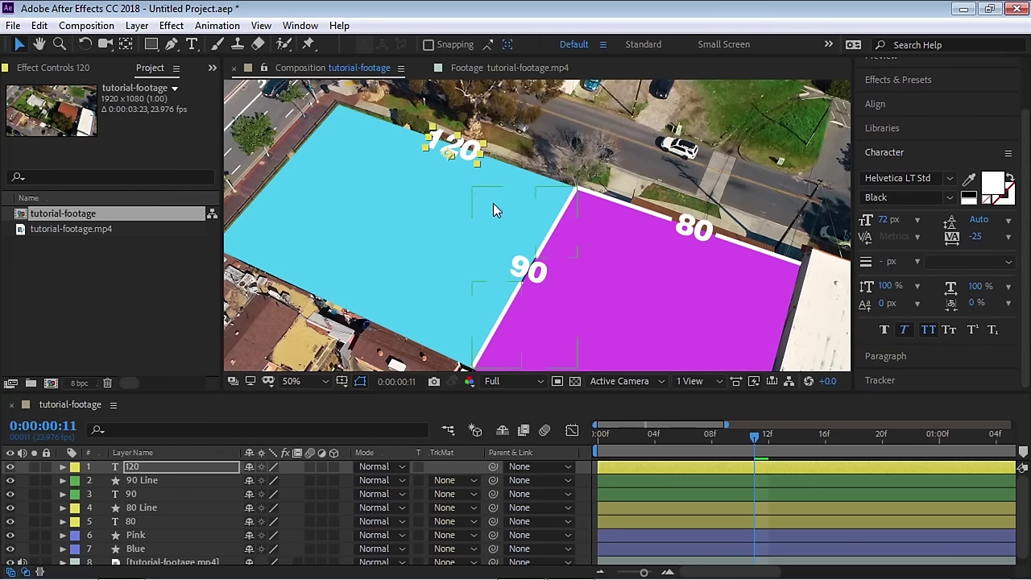
pyautogui.press('.')
pyautogui.press('h')
pyautogui.moveTo(425, 158); pyautogui.dragTo(538, 284)
pyautogui.press('`')
pyautogui.press('v')
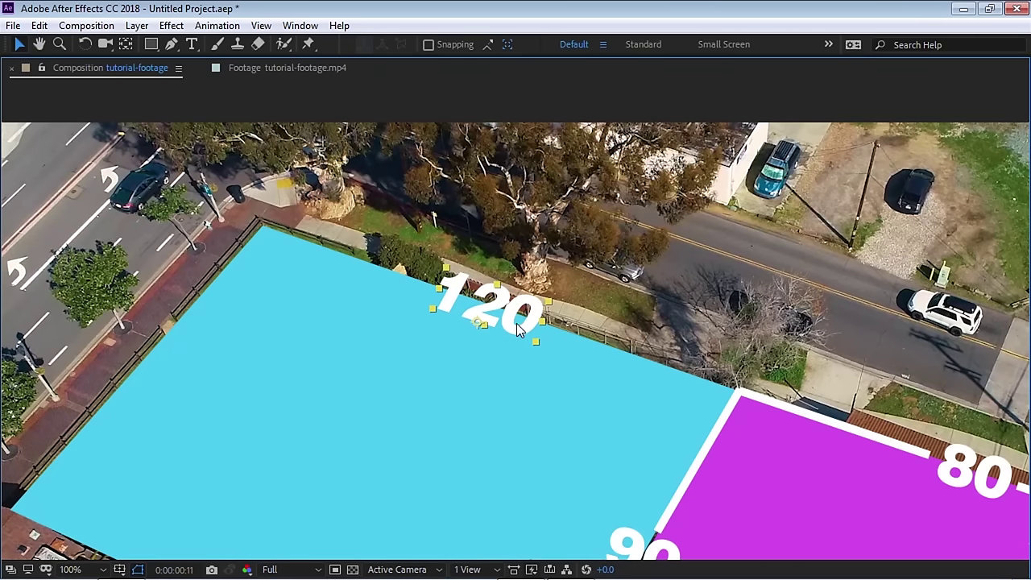
pyautogui.press('`')
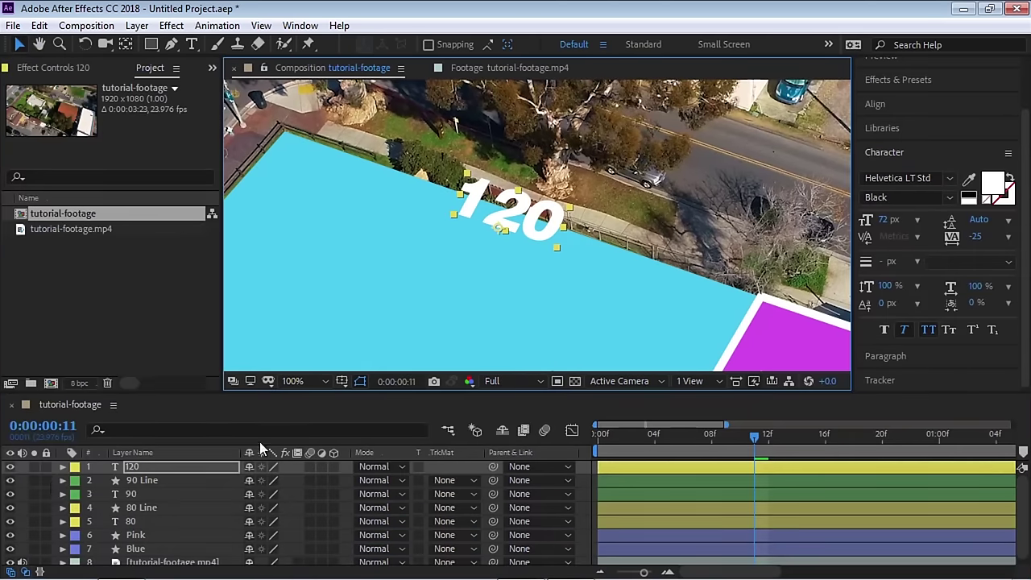
# - Assign the Orange label colour to the 120 text layer and deselect it
pyautogui.click(75, 467)
pyautogui.click(115, 374)
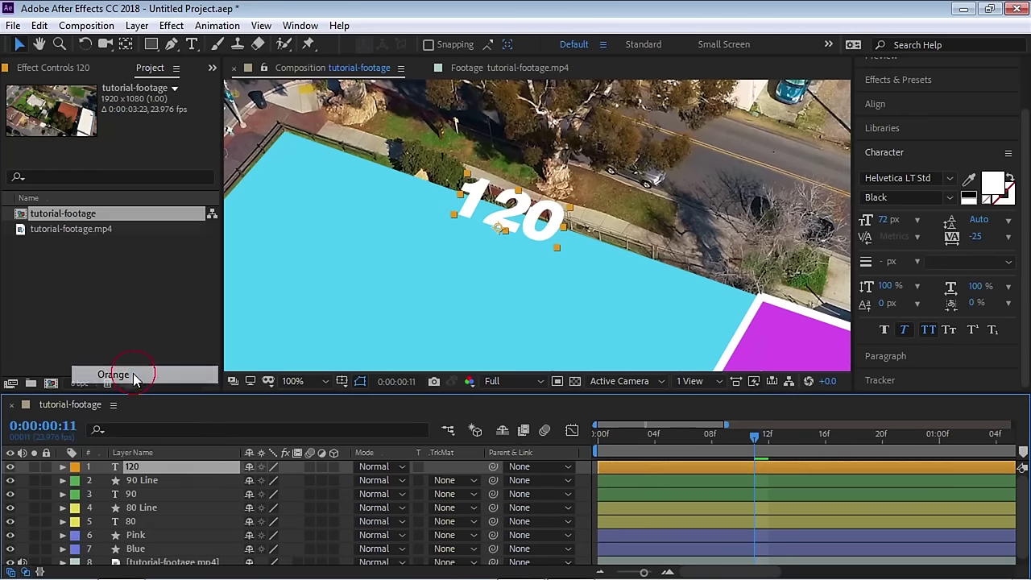
pyautogui.click(238, 425)
pyautogui.scroll(-2, 619, 343)
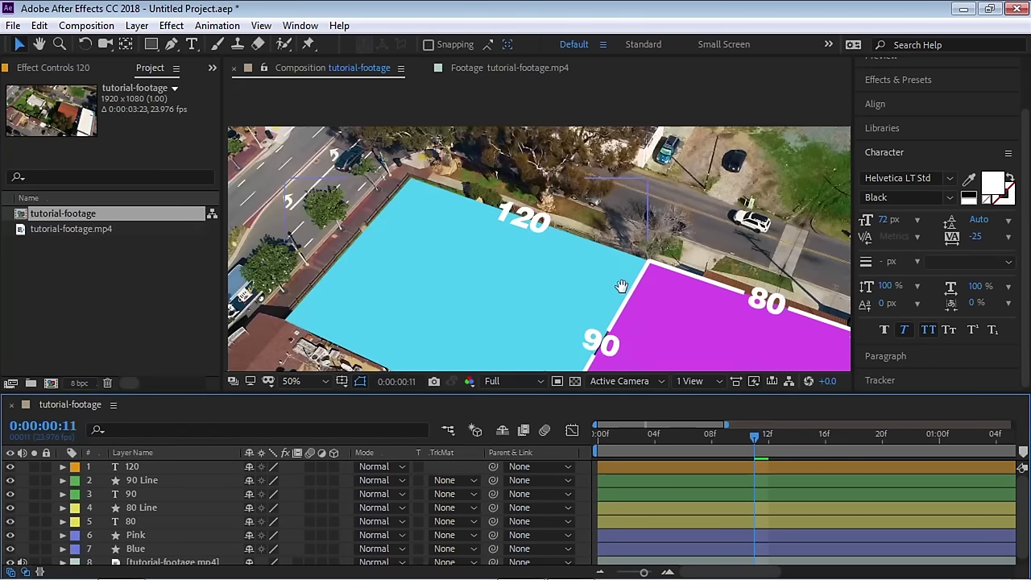
pyautogui.press('`')
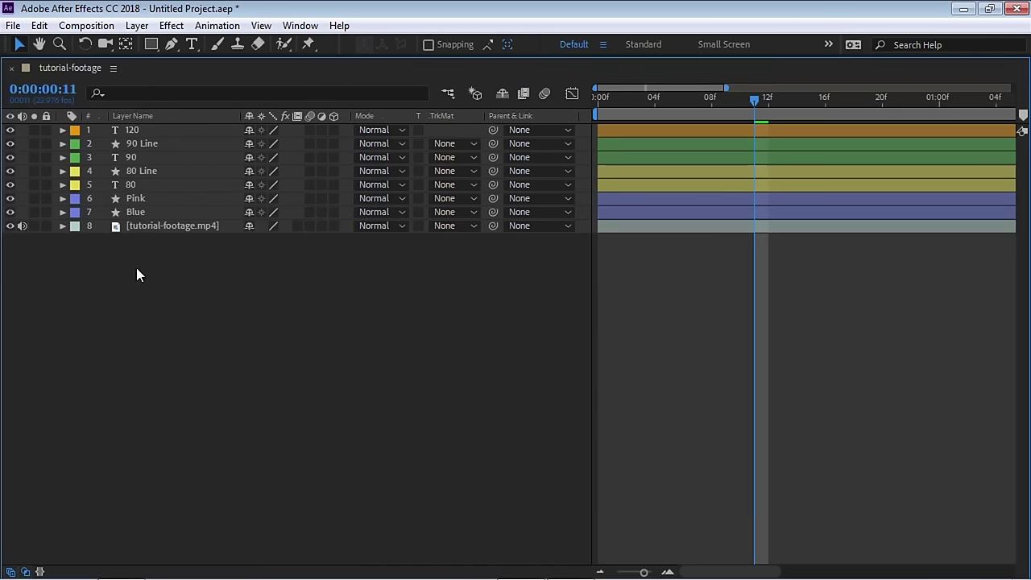
pyautogui.press('`')
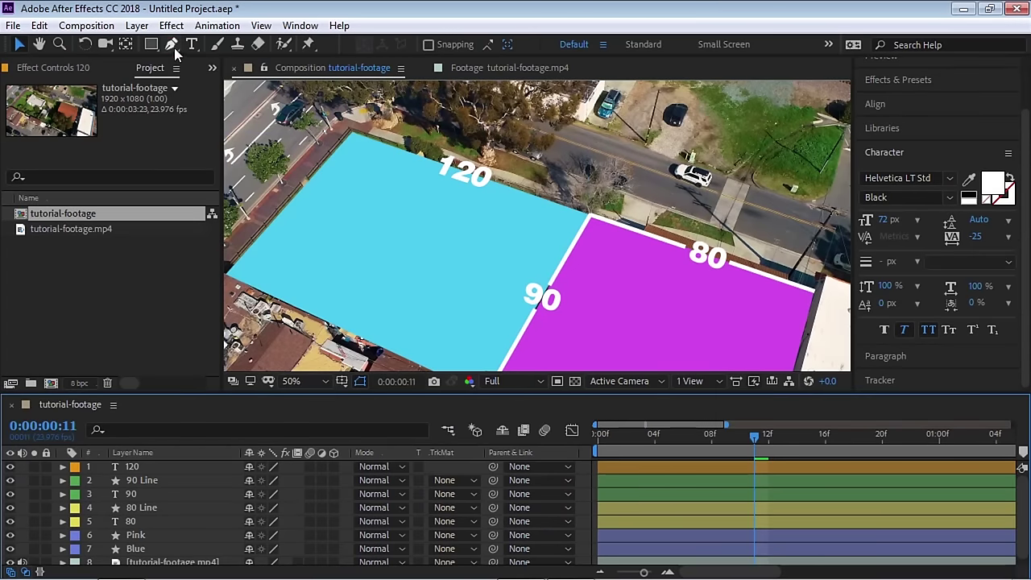
# - Draw two 10 px white line segments along the blue lot's upper edge, from each side of the "120" text to the lot corners
pyautogui.click(172, 45)
pyautogui.press('`')
pyautogui.scroll(2, 485, 185)
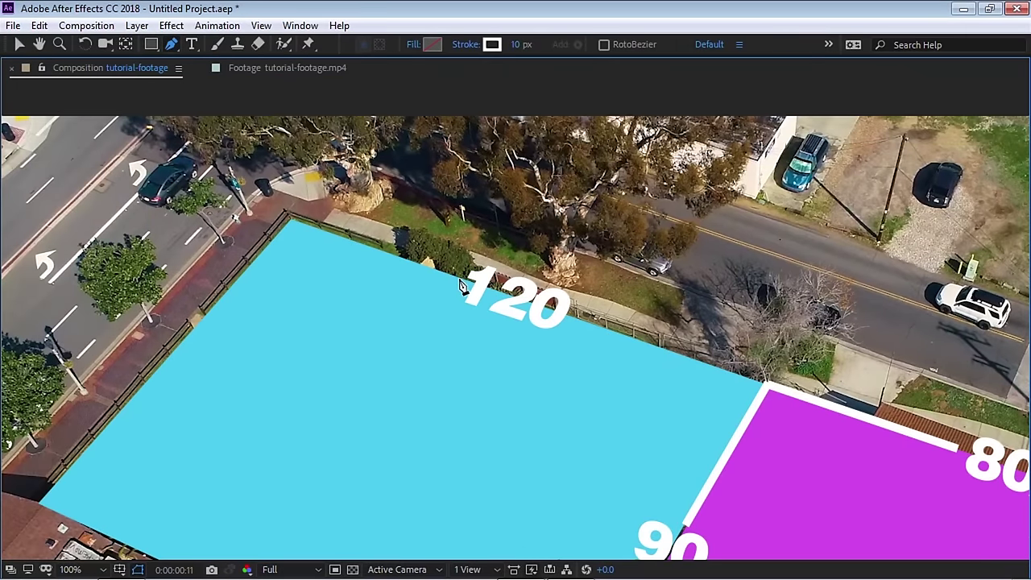
pyautogui.click(459, 279)
pyautogui.click(291, 222)
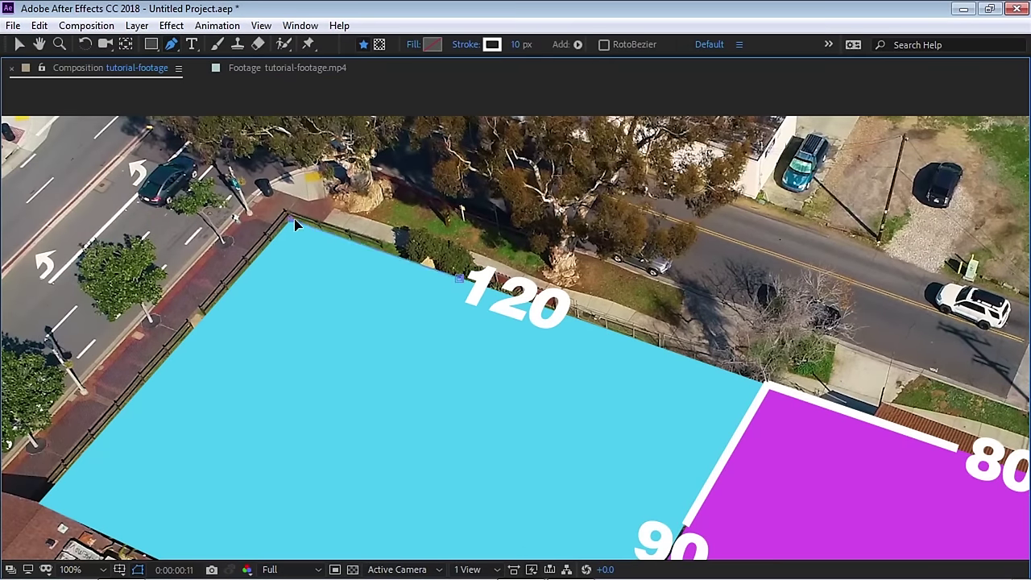
pyautogui.click(573, 318)
pyautogui.click(764, 384)
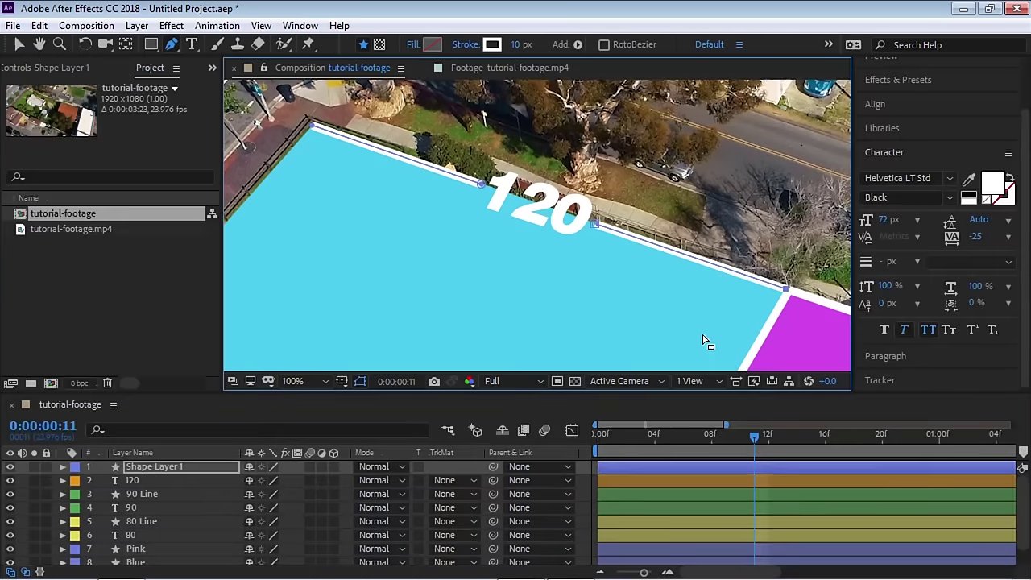
# - Scrub through the animation and rename the new edge line's shape layer as 120 Line
pyautogui.click(589, 443)
pyautogui.press('space')
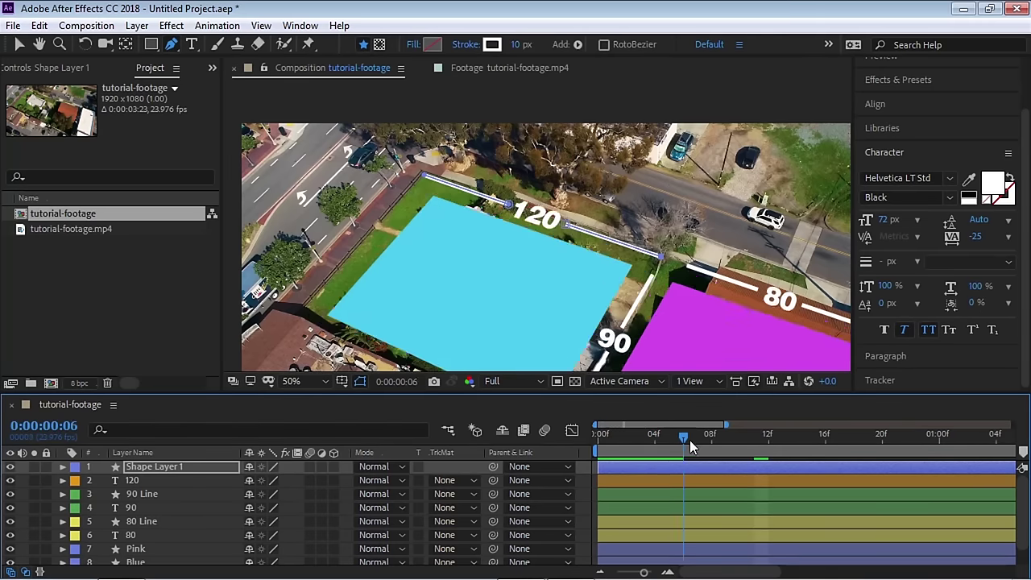
pyautogui.click(150, 471)
pyautogui.press('Return')
pyautogui.write('120')
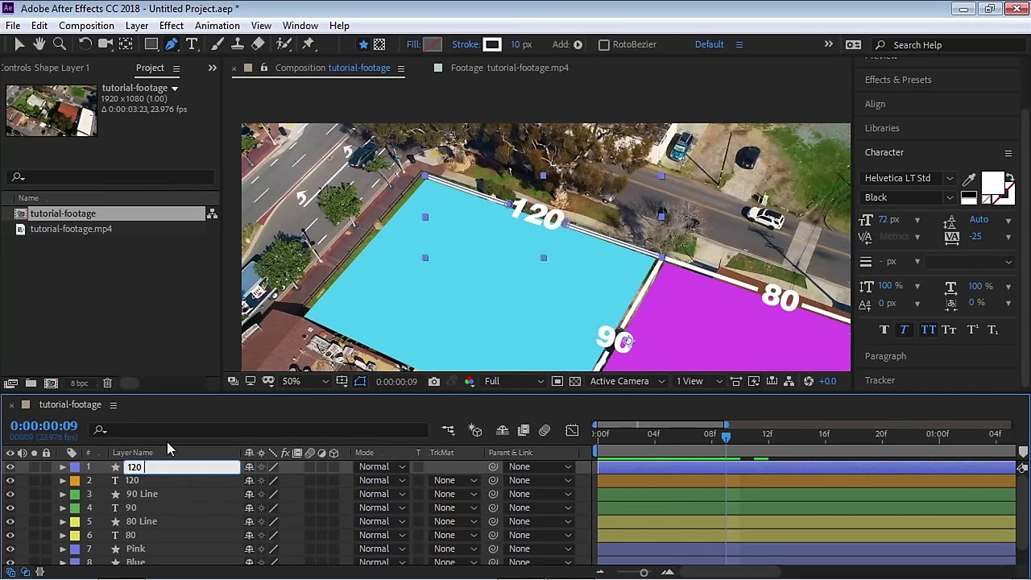
pyautogui.write(' Line')
pyautogui.press('Return')
# - Return to frame 0 and copy Trim Paths 1 with its keyframes from the 90 Line layer
pyautogui.press('h')
pyautogui.moveTo(604, 270); pyautogui.dragTo(518, 246)
pyautogui.press('g')
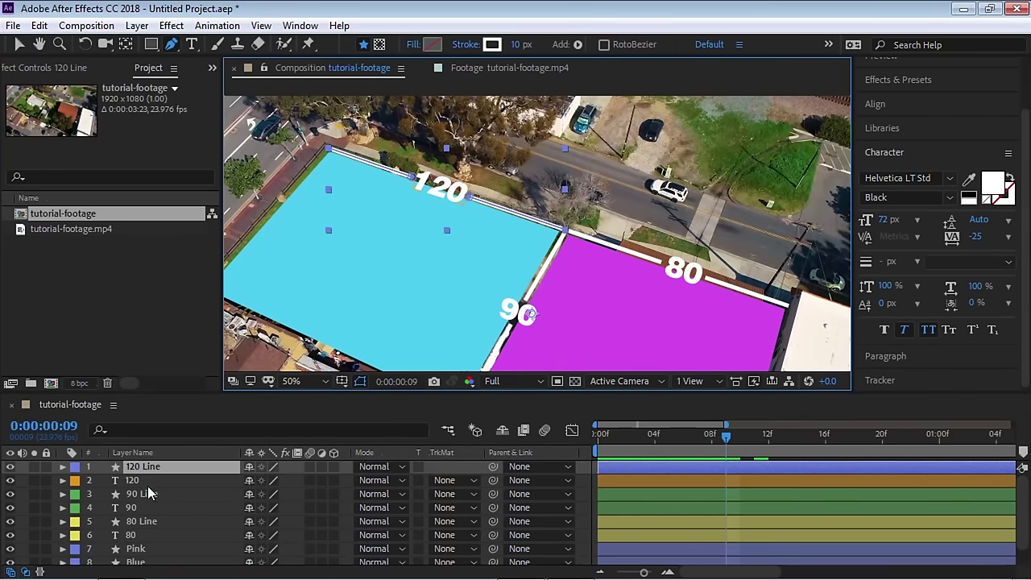
pyautogui.click(113, 494)
pyautogui.click(63, 493)
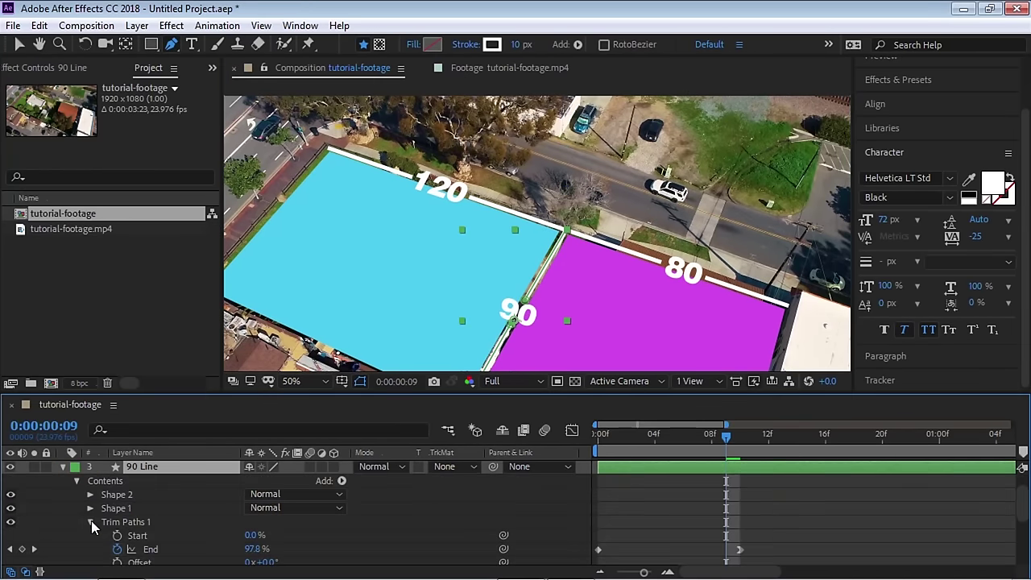
pyautogui.click(91, 523)
pyautogui.click(122, 522)
pyautogui.moveTo(750, 444); pyautogui.dragTo(433, 439)
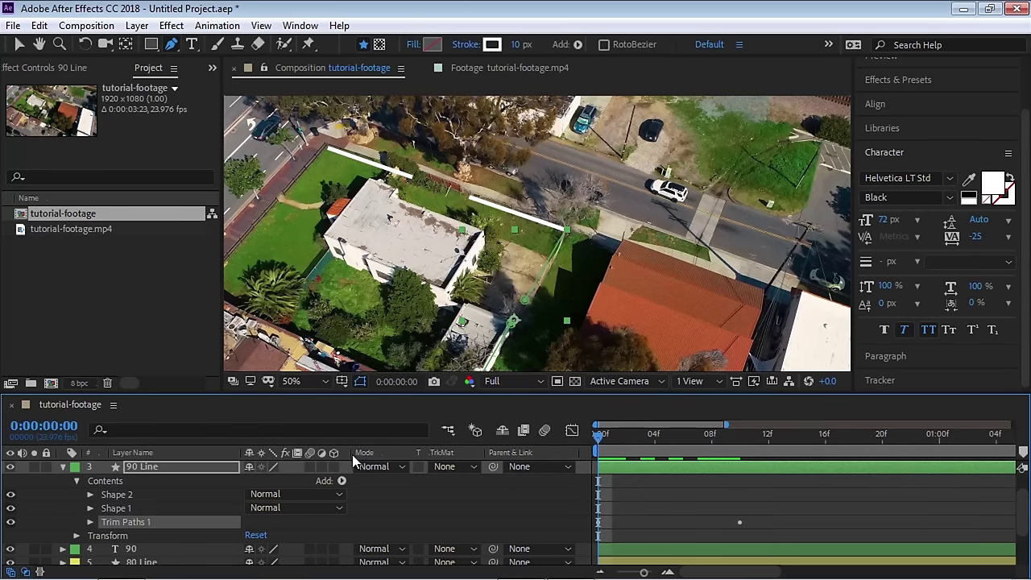
pyautogui.click(38, 25)
pyautogui.click(55, 122)
pyautogui.scroll(2, 951, 524)
pyautogui.click(63, 494)
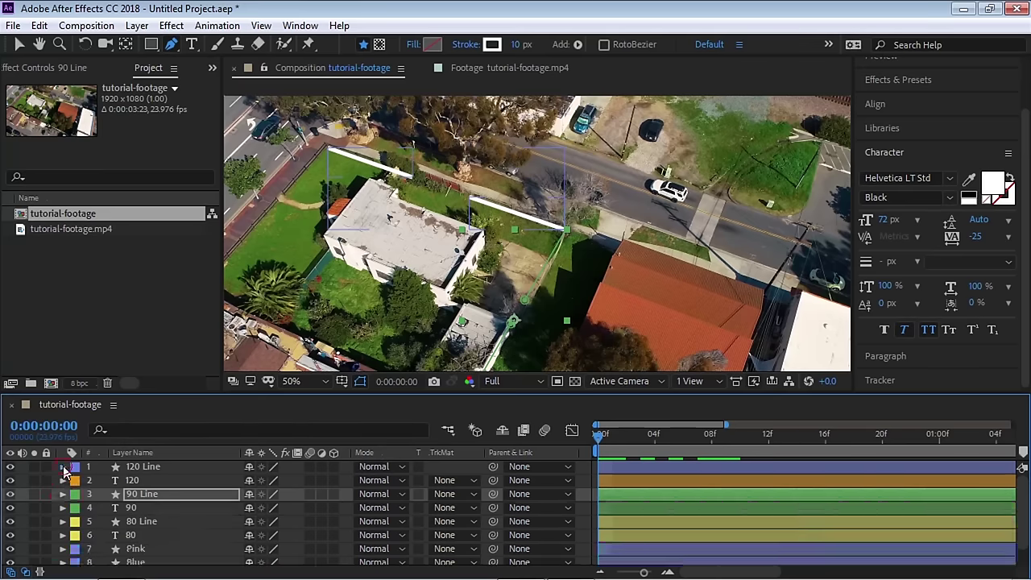
# - Paste the copied Trim Paths 1 with its keyframes into the contents of the 120 Line layer
pyautogui.click(63, 467)
pyautogui.click(133, 468)
pyautogui.click(77, 481)
pyautogui.click(117, 481)
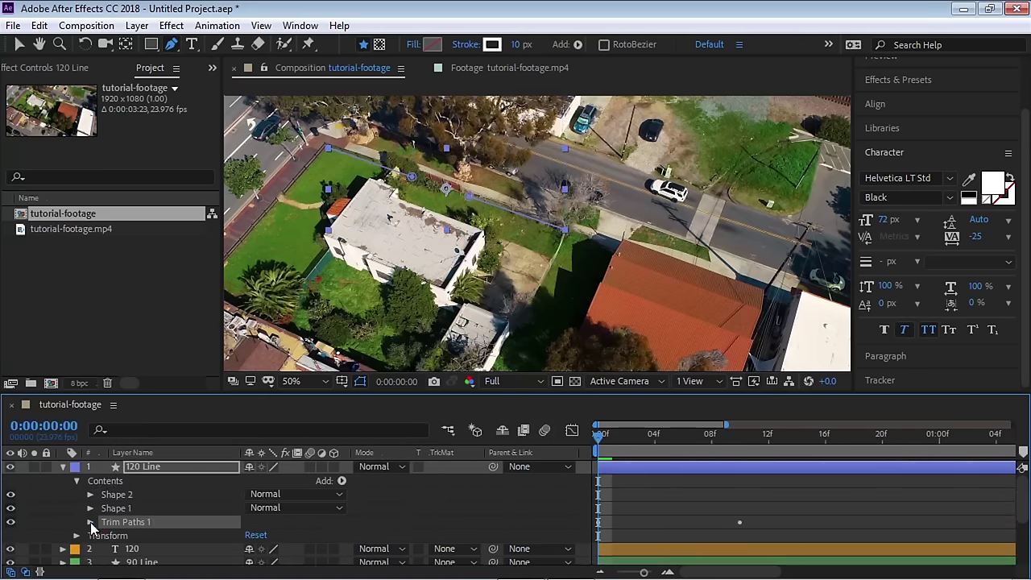
pyautogui.click(90, 522)
pyautogui.click(90, 503)
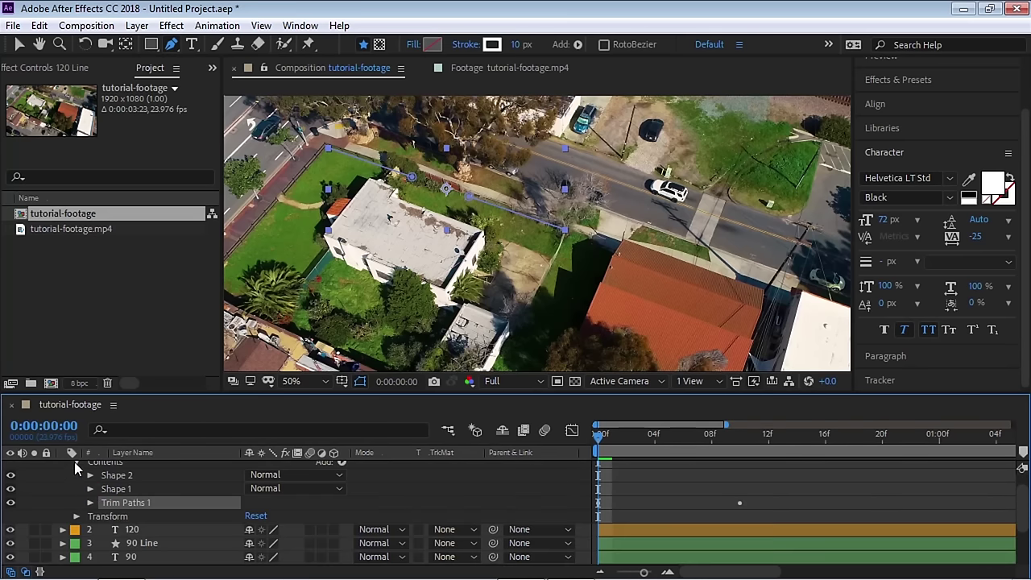
# - Collapse the 120 Line layer and play back the animation to check the three dimension labels and lines
pyautogui.click(77, 462)
pyautogui.scroll(1, 805, 500)
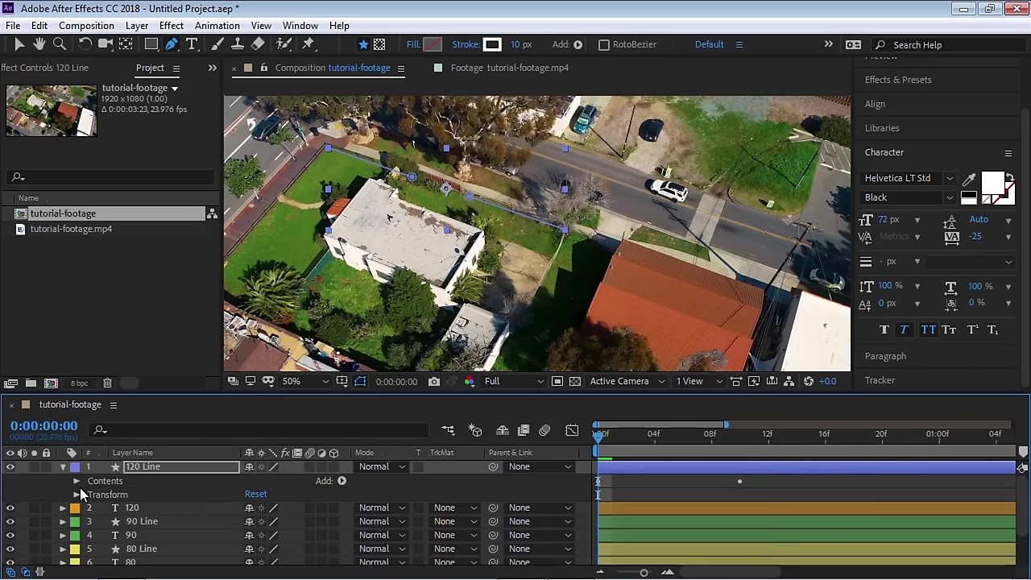
pyautogui.click(64, 467)
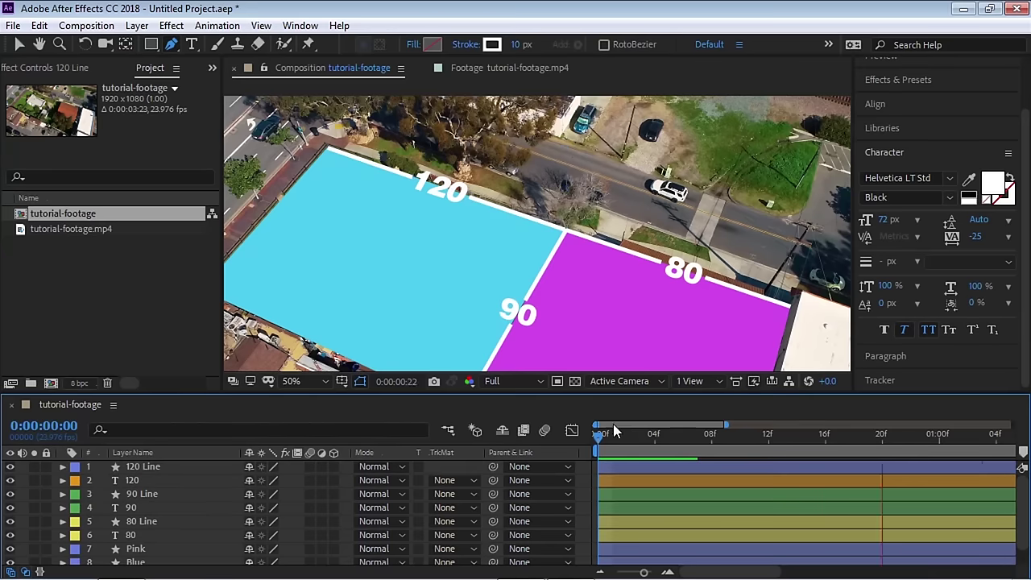
pyautogui.press('space')
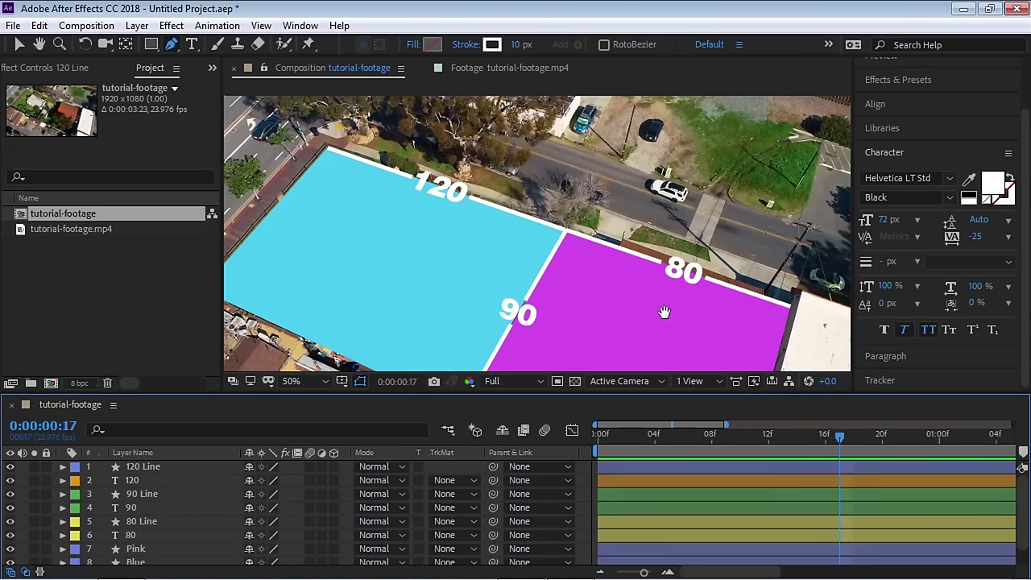
pyautogui.press('g')
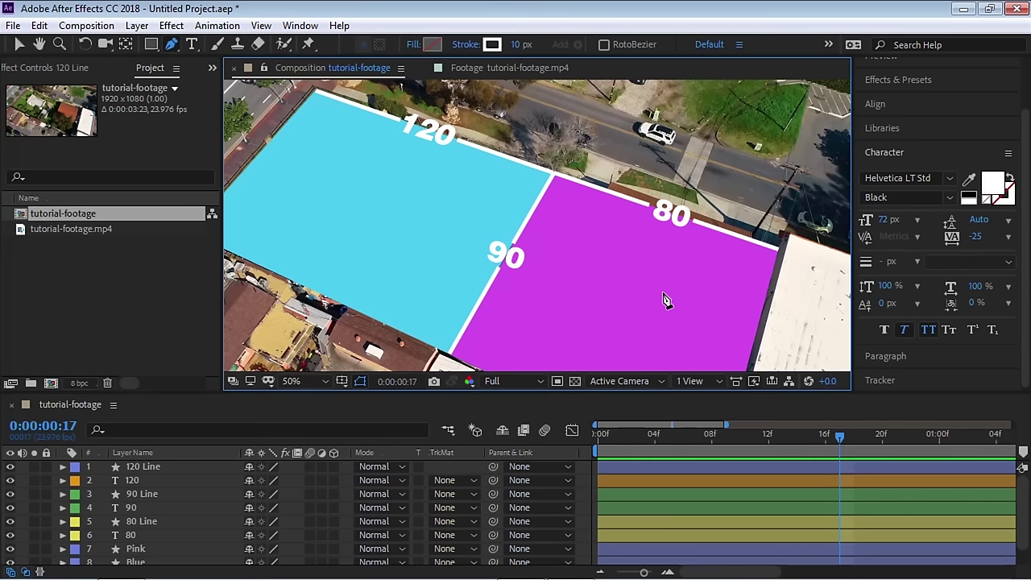
pyautogui.scroll(-1, 1025, 526)
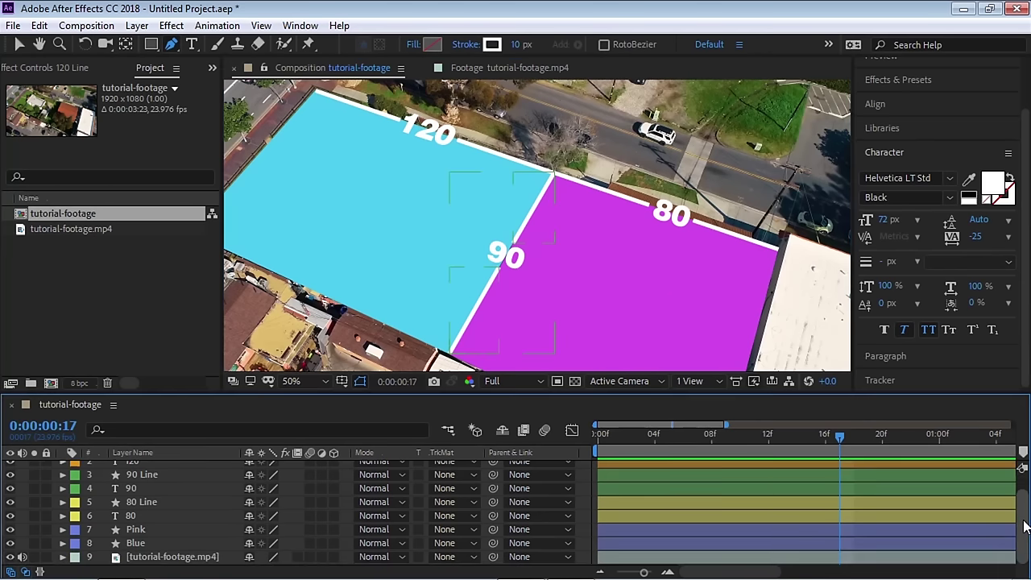
# - Extend the visible time range and shift all six dimension text and line layers to start at frame 7
pyautogui.click(174, 515)
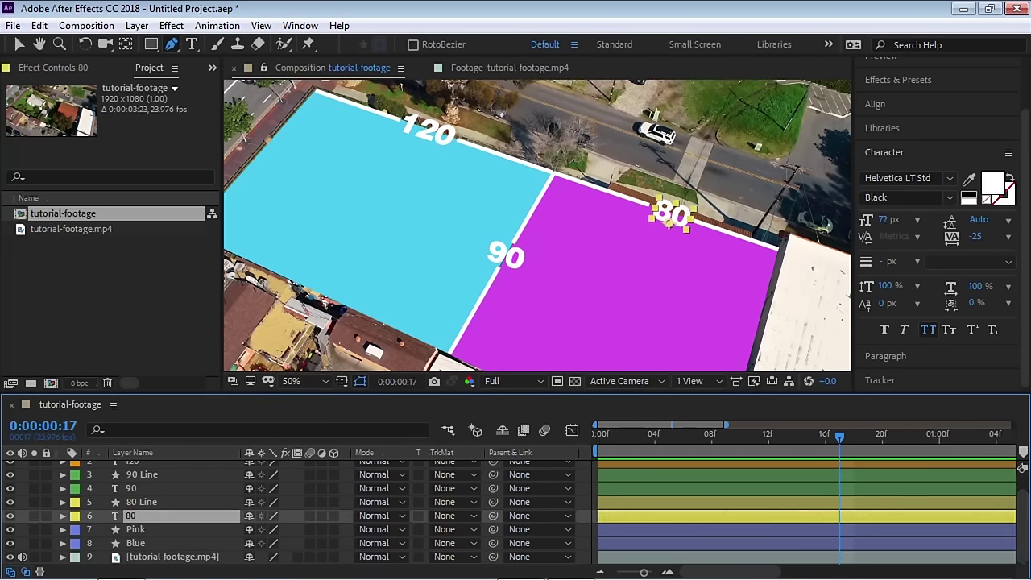
pyautogui.scroll(1, 1022, 468)
pyautogui.keyDown('shift'); pyautogui.click(643, 467); pyautogui.keyUp('shift')
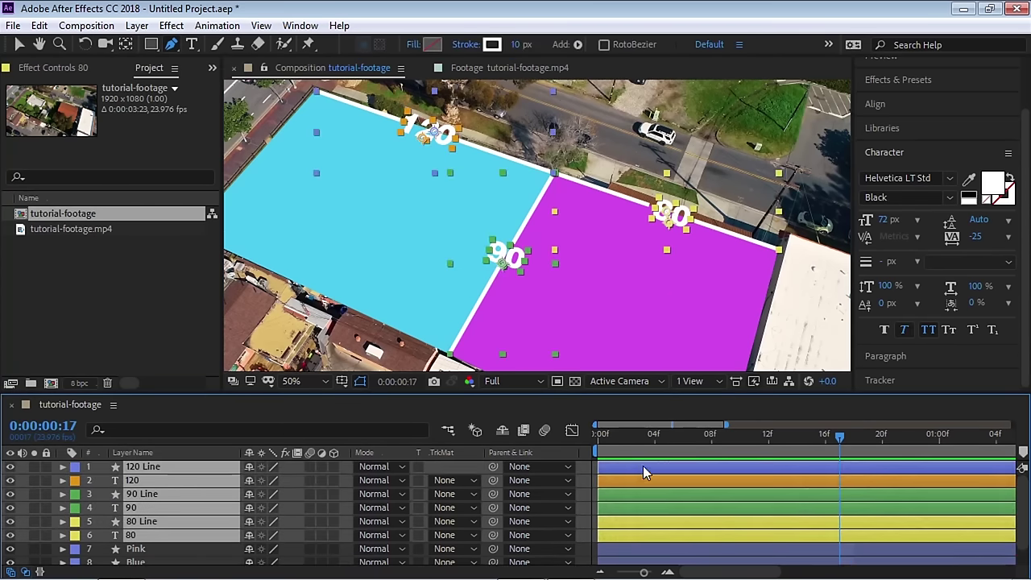
pyautogui.moveTo(728, 424); pyautogui.dragTo(835, 424)
pyautogui.press('v')
pyautogui.moveTo(617, 472); pyautogui.dragTo(673, 473)
pyautogui.click(651, 434)
pyautogui.moveTo(651, 433)
pyautogui.mouseDown()
pyautogui.moveTo(732, 417)
pyautogui.moveTo(654, 445)
pyautogui.mouseUp()
pyautogui.press('Home')
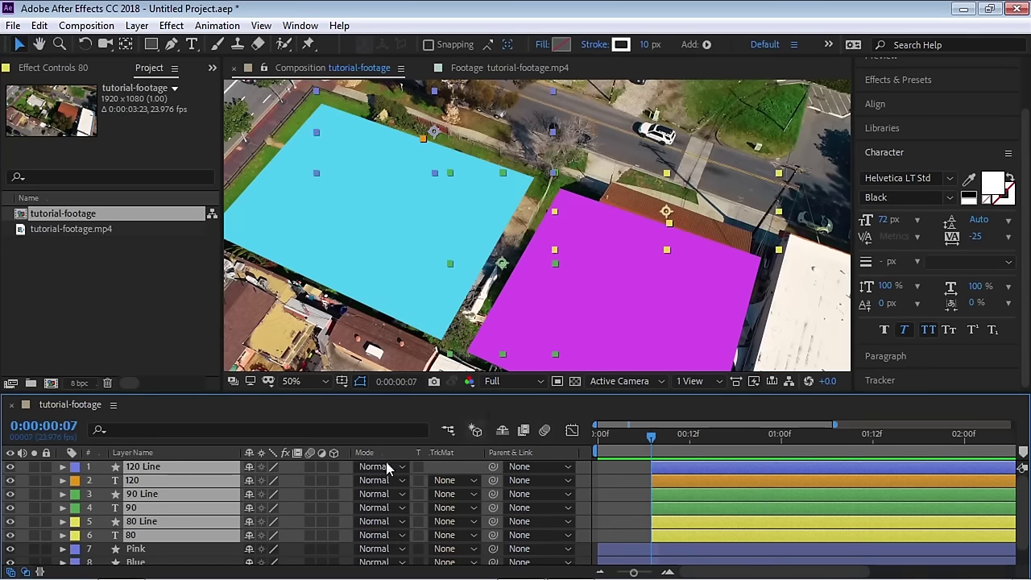
pyautogui.press('F2')
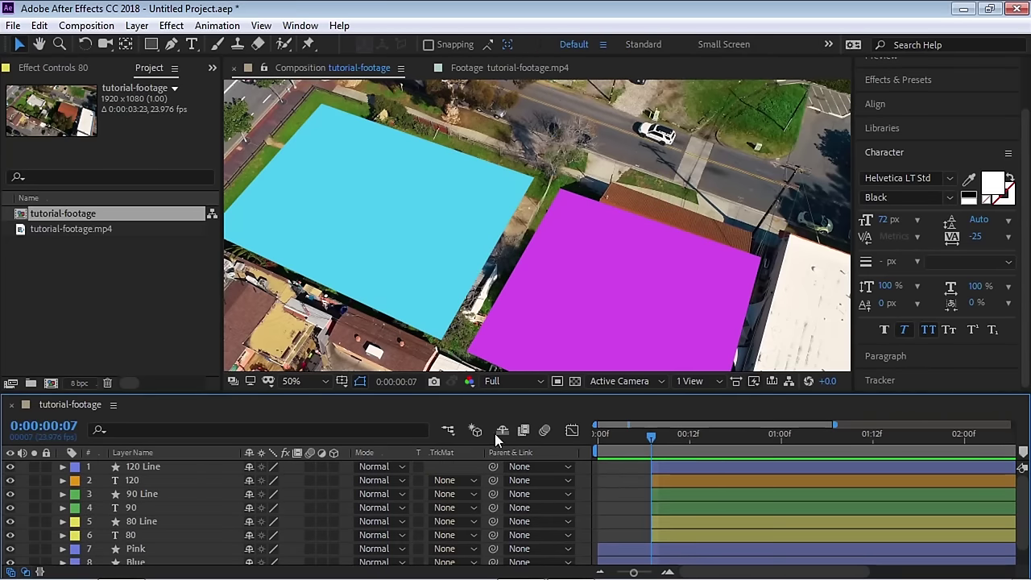
# - Shift the 90 Line and 90 layers about three frames later so they start at about frame 10
pyautogui.click(145, 494)
pyautogui.moveTo(732, 441); pyautogui.dragTo(766, 435)
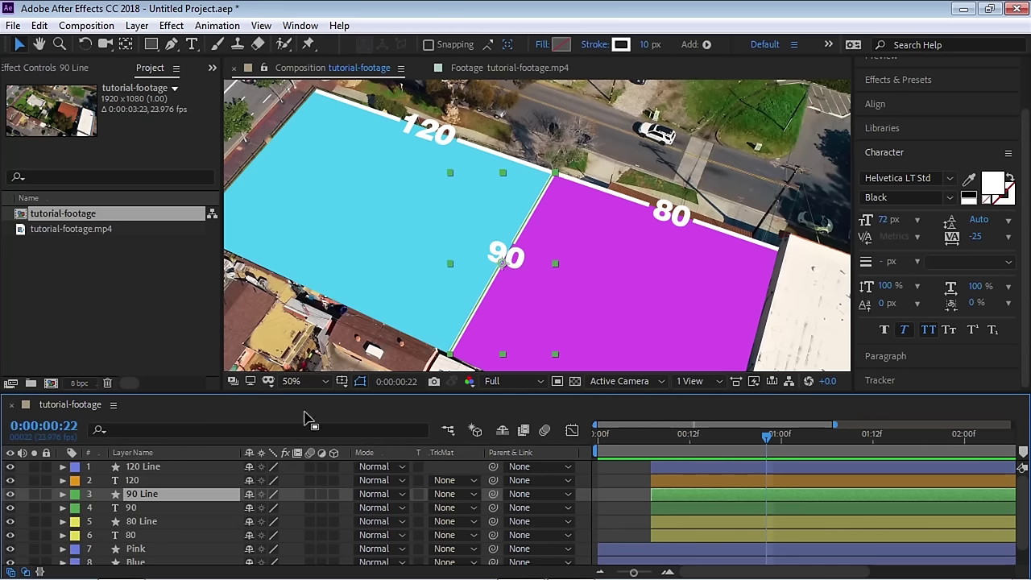
pyautogui.keyDown('shift'); pyautogui.click(145, 510); pyautogui.keyUp('shift')
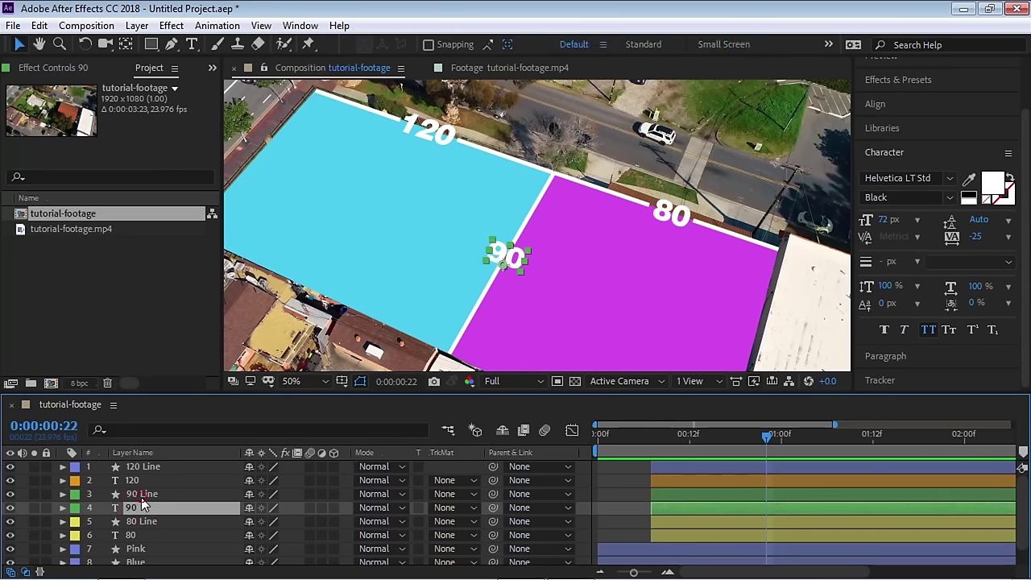
pyautogui.moveTo(689, 501); pyautogui.dragTo(720, 501)
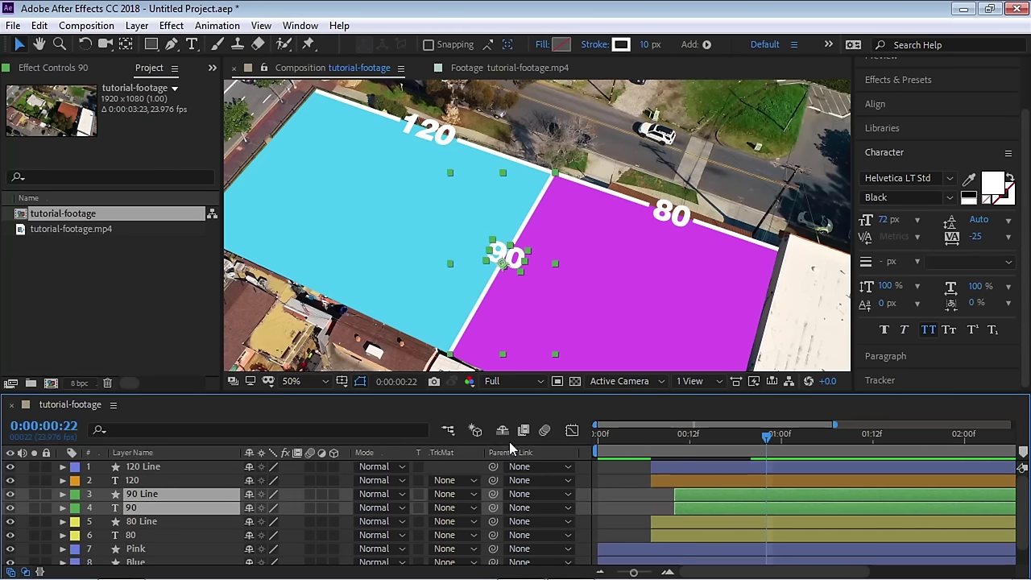
# - Give the 120 Line and 120 layers the Orange label colour and preview the animation from the start
pyautogui.click(133, 467)
pyautogui.keyDown('shift'); pyautogui.click(131, 480); pyautogui.keyUp('shift')
pyautogui.click(75, 467)
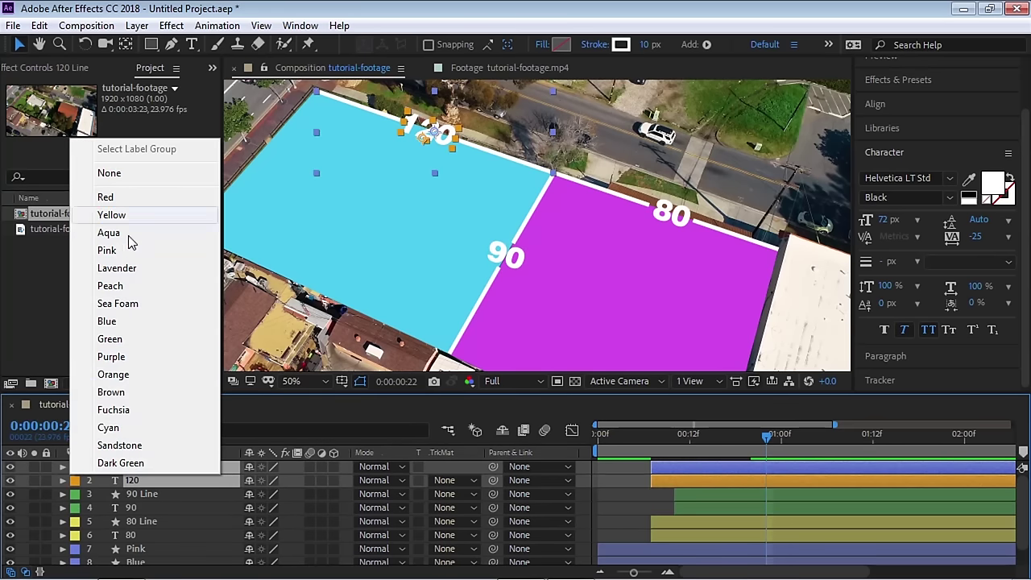
pyautogui.click(131, 375)
pyautogui.moveTo(642, 441); pyautogui.dragTo(543, 446)
pyautogui.press('space')
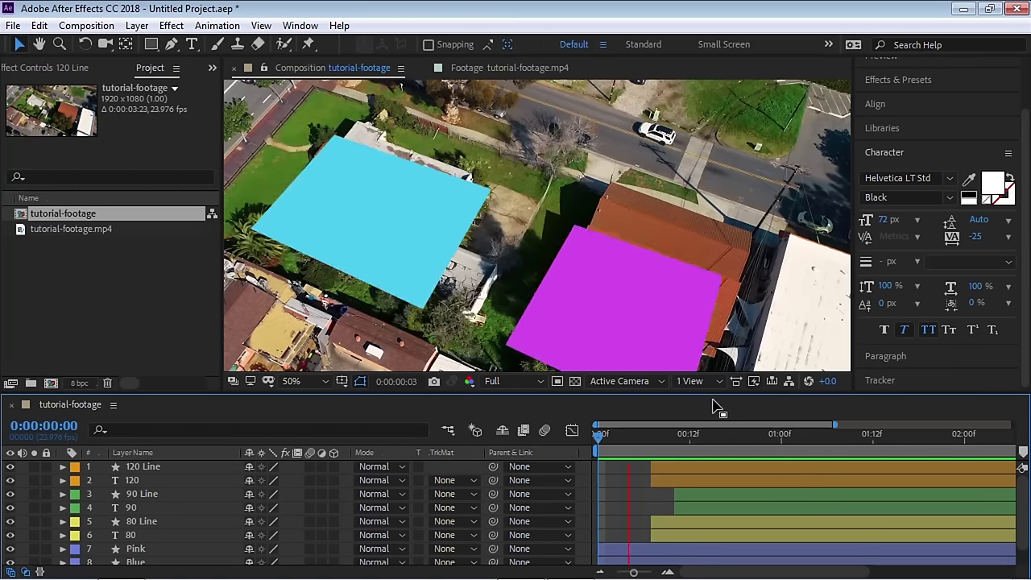
# - Shift the 80 Line and 80 layers about one frame later so they start at about frame 8
pyautogui.click(675, 522)
pyautogui.keyDown('shift'); pyautogui.click(671, 536); pyautogui.keyUp('shift')
pyautogui.moveTo(668, 525); pyautogui.dragTo(680, 522)
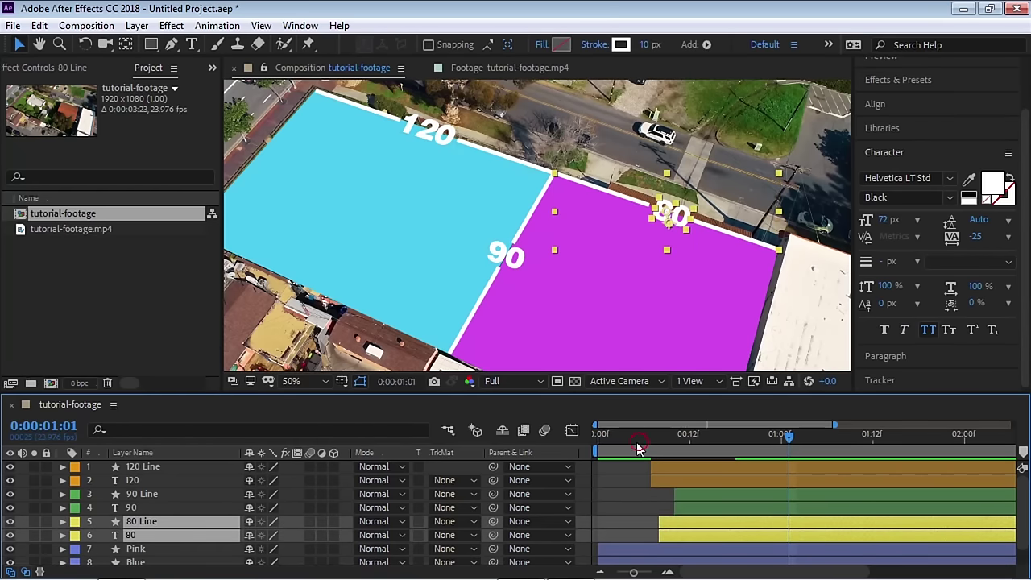
# - Preview the staggered animation from the start with the composition view maximized, and restore the normal layout
pyautogui.press('Home')
pyautogui.press('space')
pyautogui.press('F2')
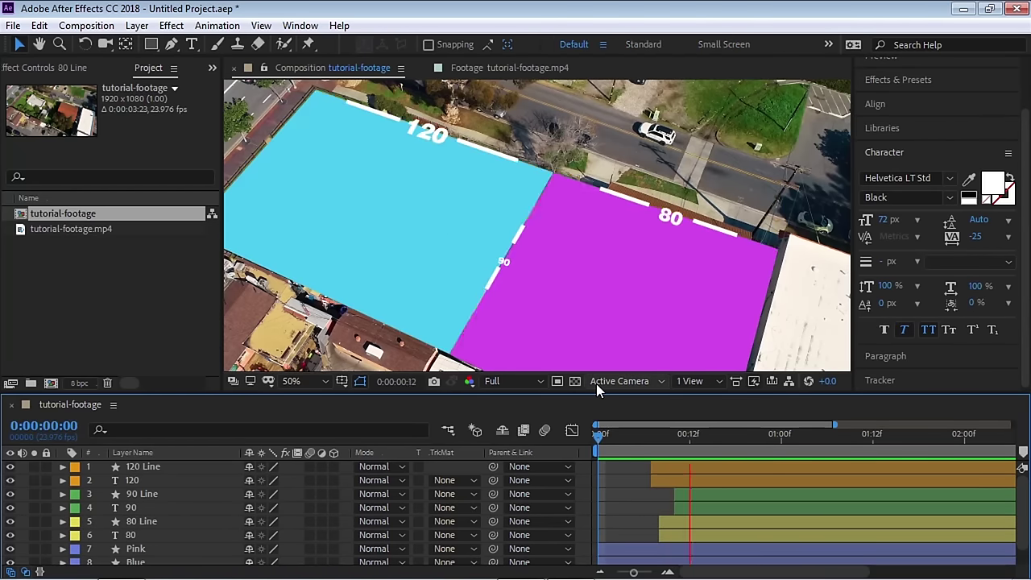
pyautogui.press('`')
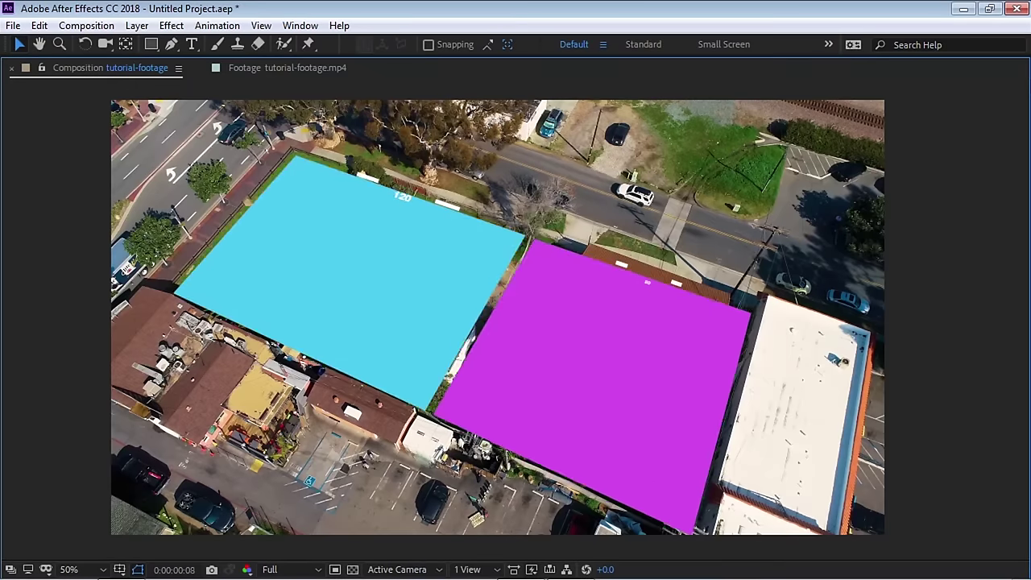
pyautogui.press('space')
pyautogui.press('`')
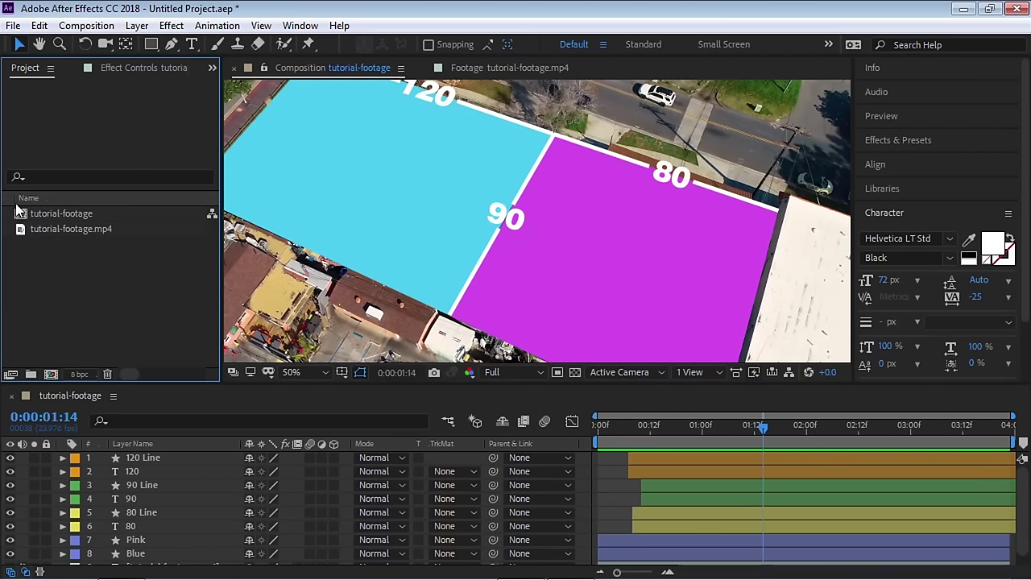
# - Duplicate the tutorial-footage composition twice in the project
pyautogui.click(77, 213)
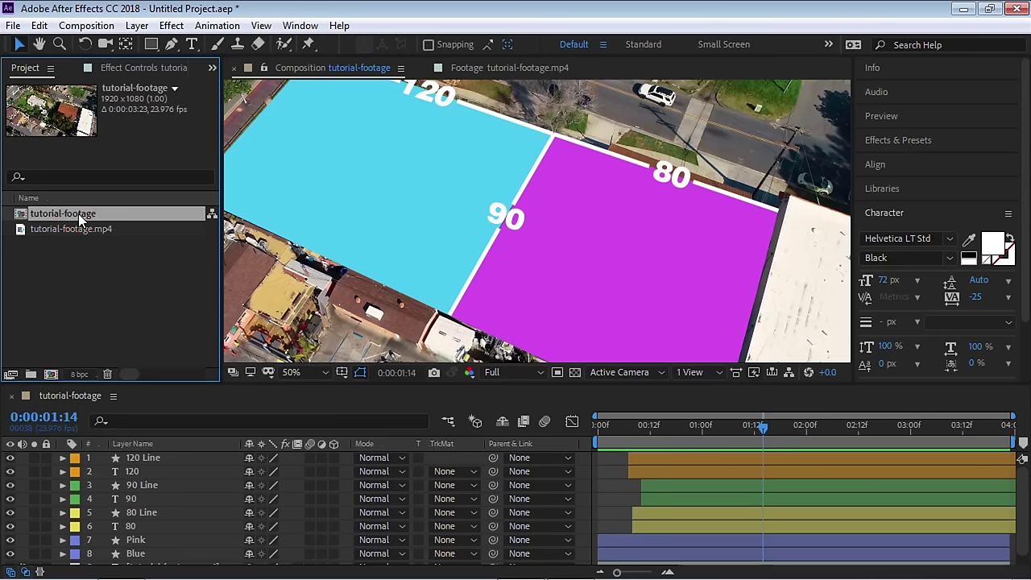
pyautogui.hotkey('ctrl', 'd')
pyautogui.hotkey('ctrl', 'd')
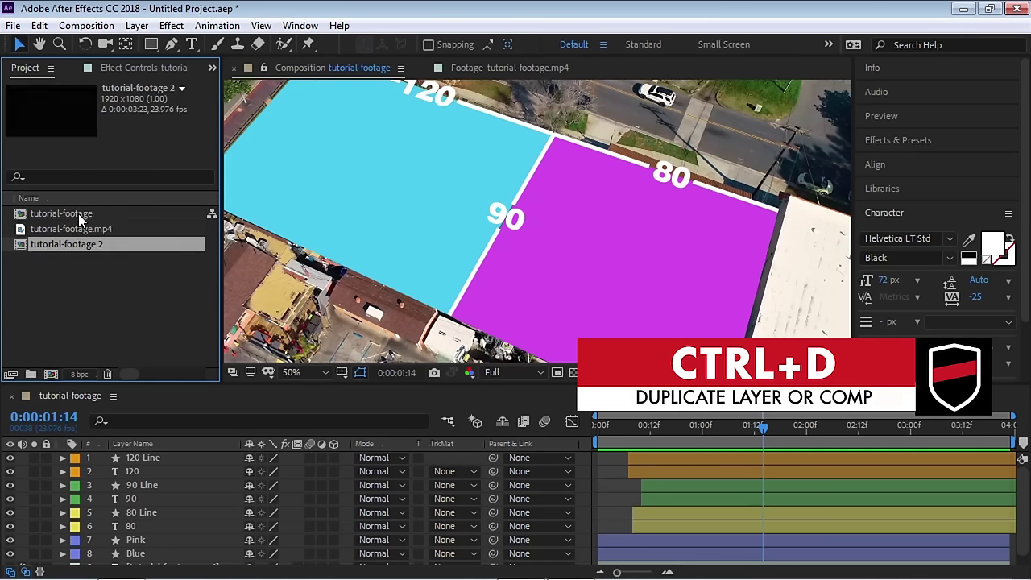
# - Rename the tutorial-footage 2 composition as boundary
pyautogui.click(101, 229)
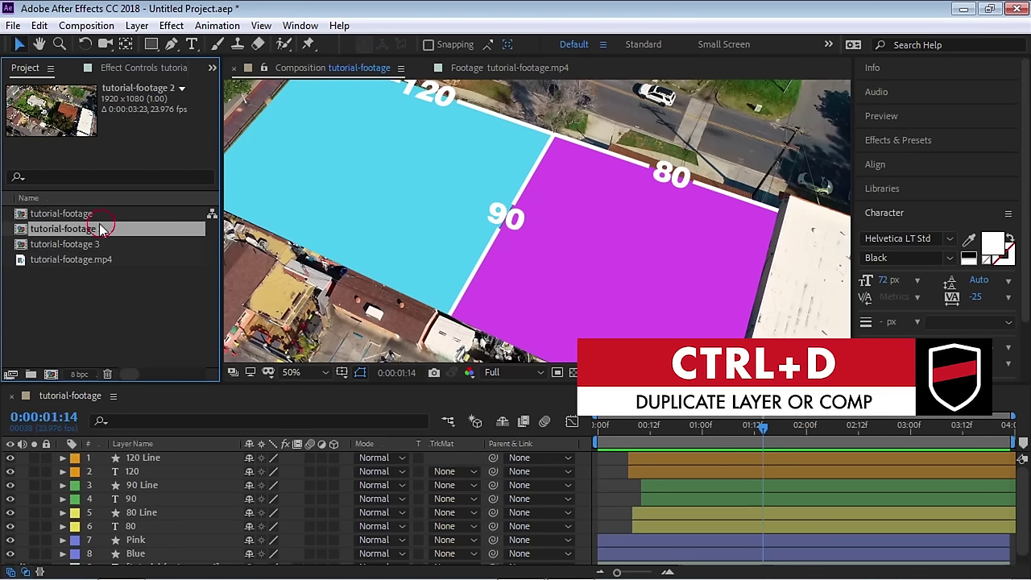
pyautogui.press('Return')
pyautogui.write('bo')
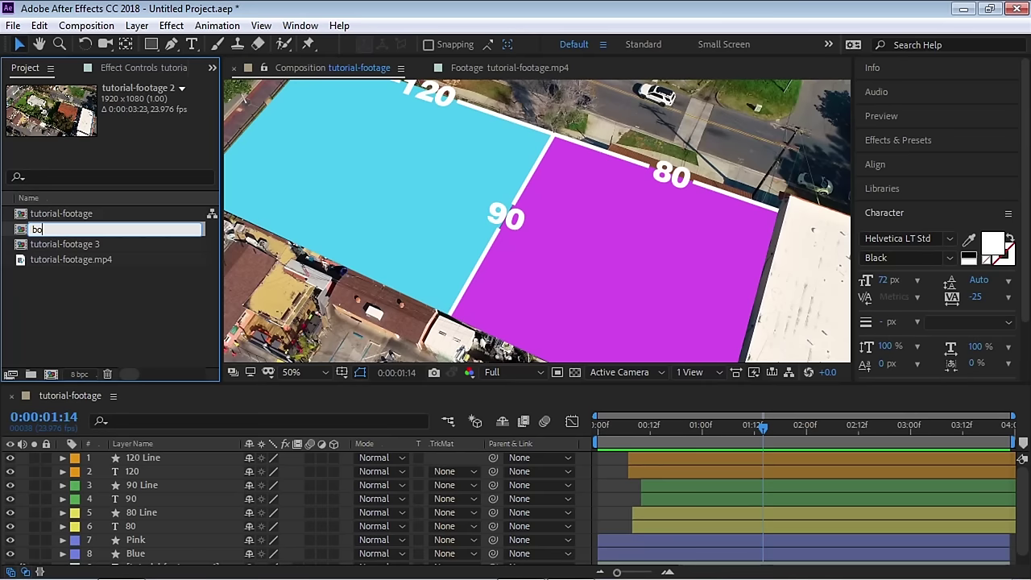
pyautogui.write('undary')
pyautogui.press('Return')
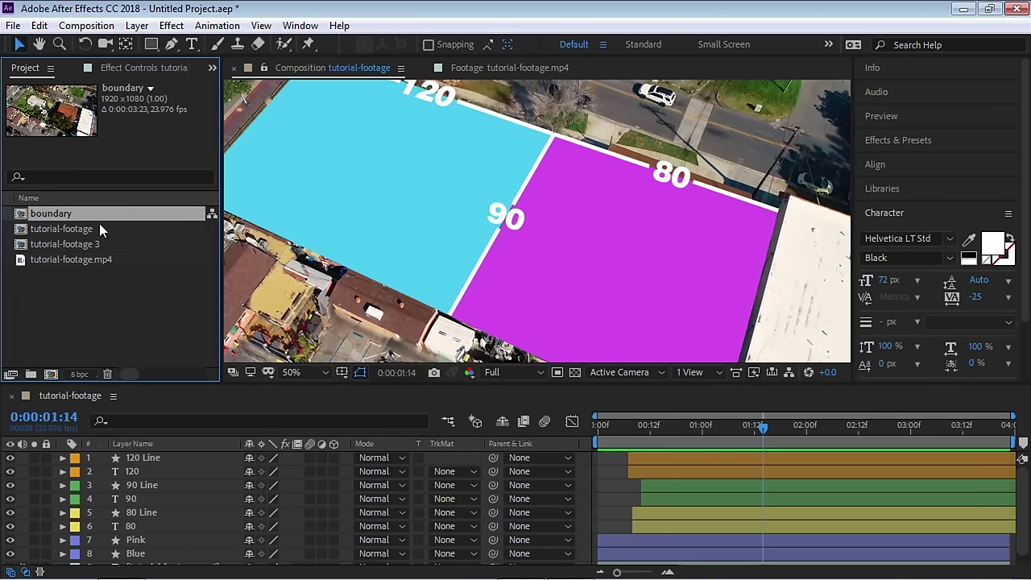
# - Rename the tutorial-footage 3 composition as measurement
pyautogui.click(85, 244)
pyautogui.press('Return')
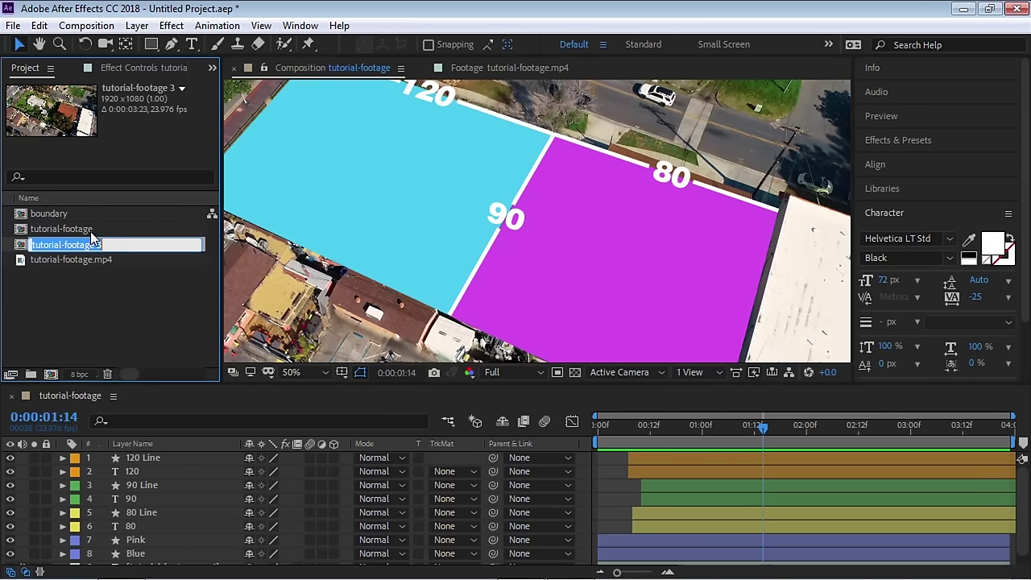
pyautogui.write('measureme')
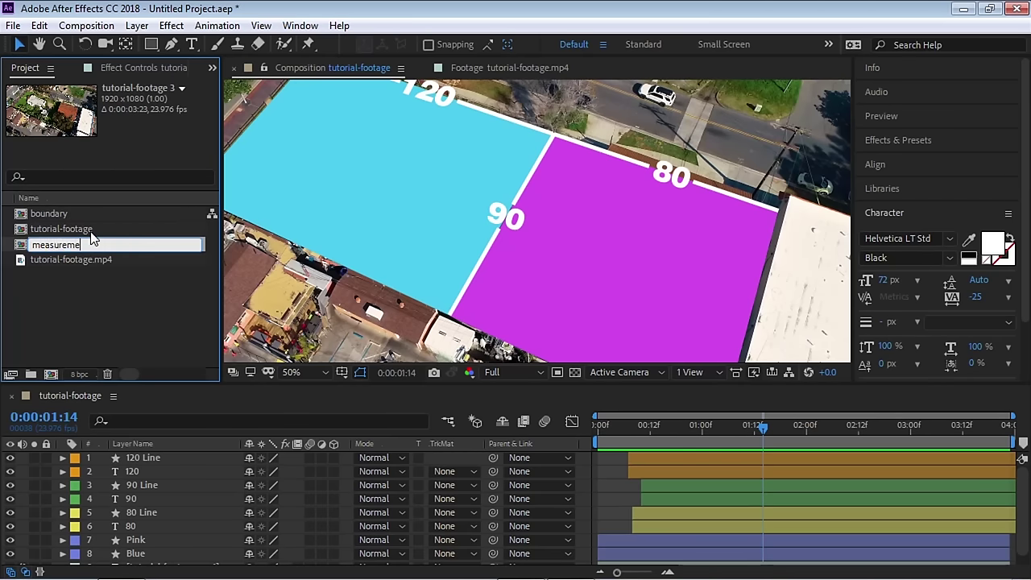
pyautogui.write('nt')
pyautogui.press('Return')
# - Open the boundary composition and delete its six dimension layers and the tutorial-footage.mp4 layer, keeping only Pink and Blue
pyautogui.click(59, 213)
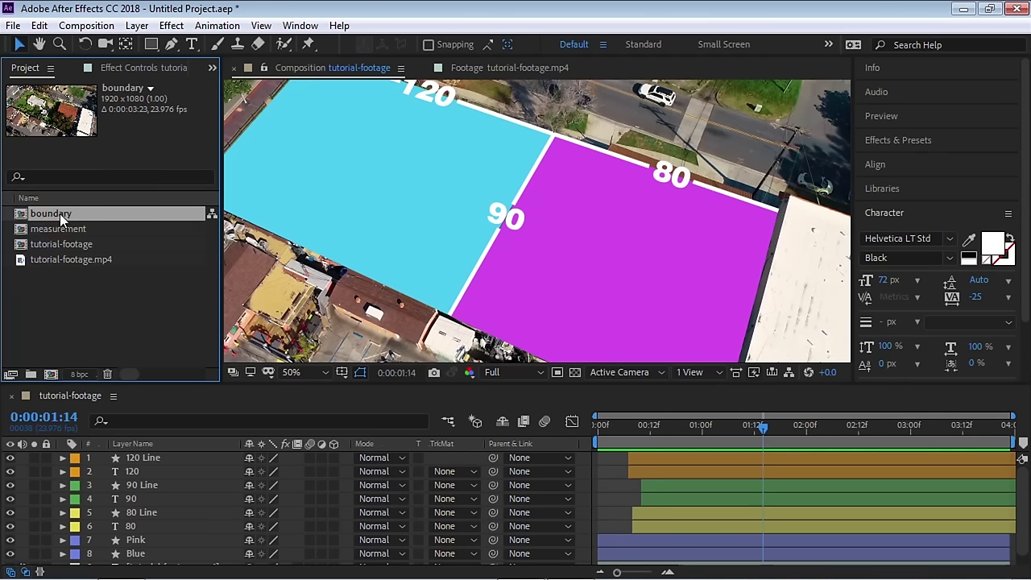
pyautogui.doubleClick(59, 214)
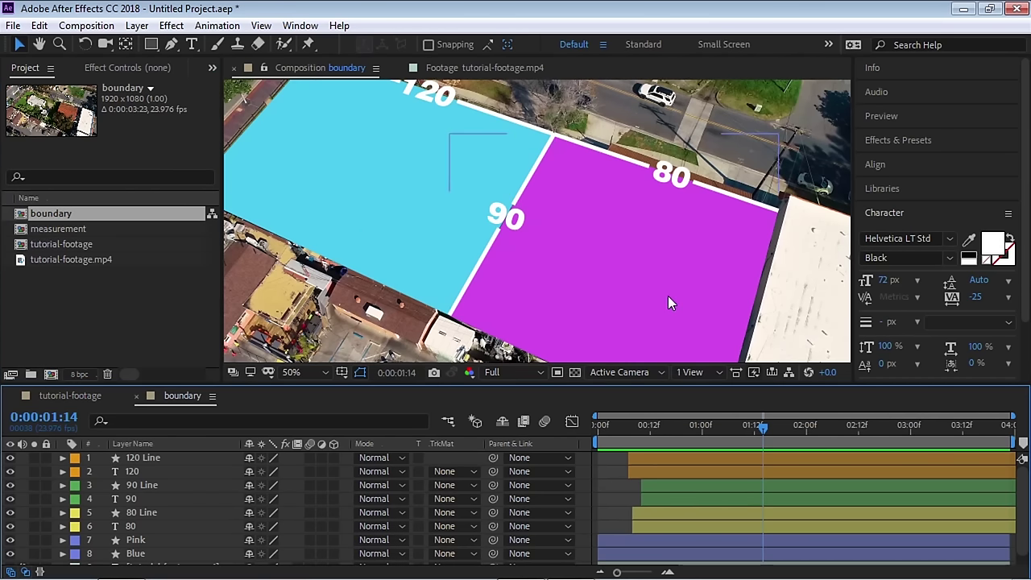
pyautogui.click(143, 458)
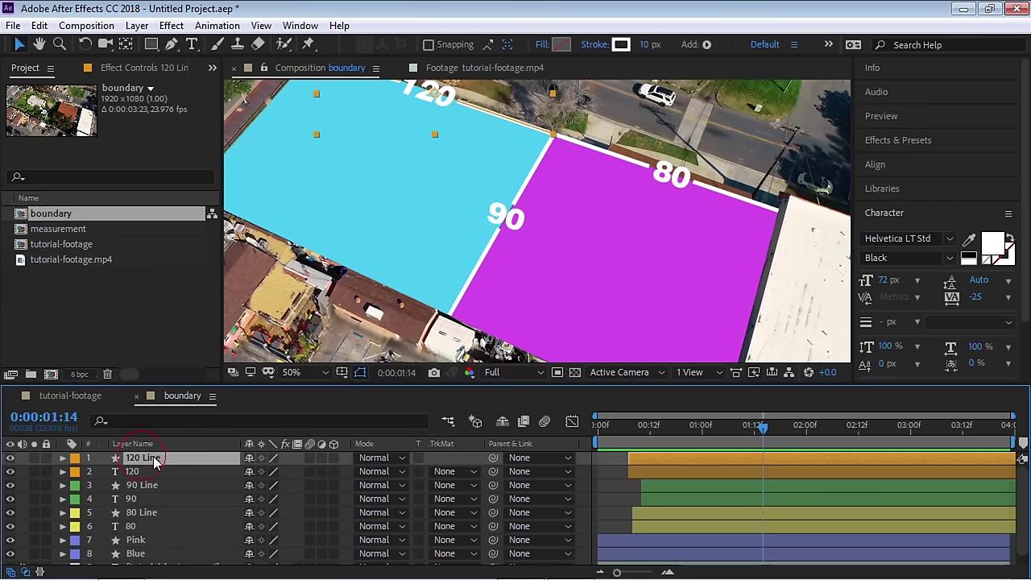
pyautogui.scroll(-1, 1025, 491)
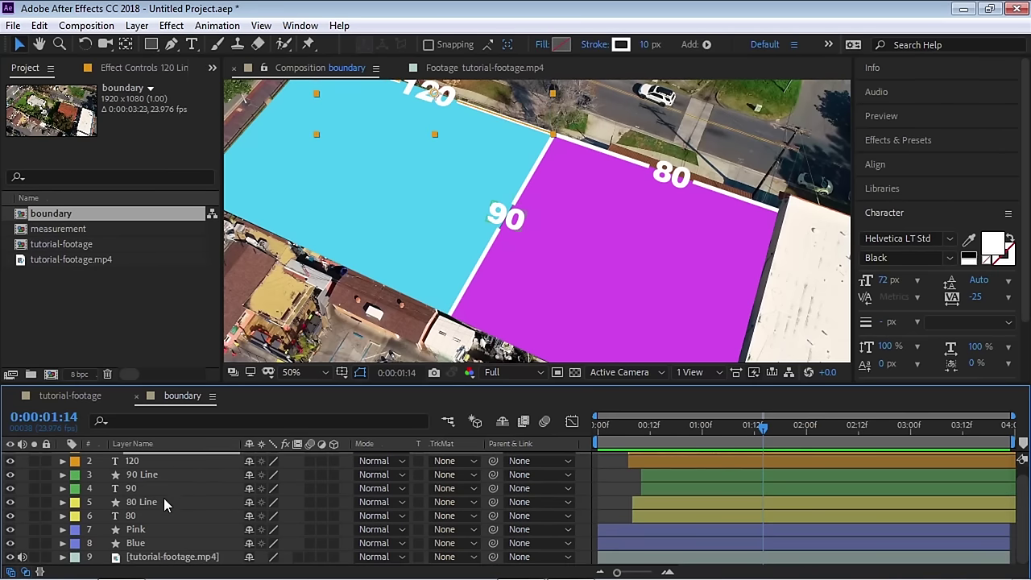
pyautogui.keyDown('shift'); pyautogui.click(156, 516); pyautogui.keyUp('shift')
pyautogui.press('Delete')
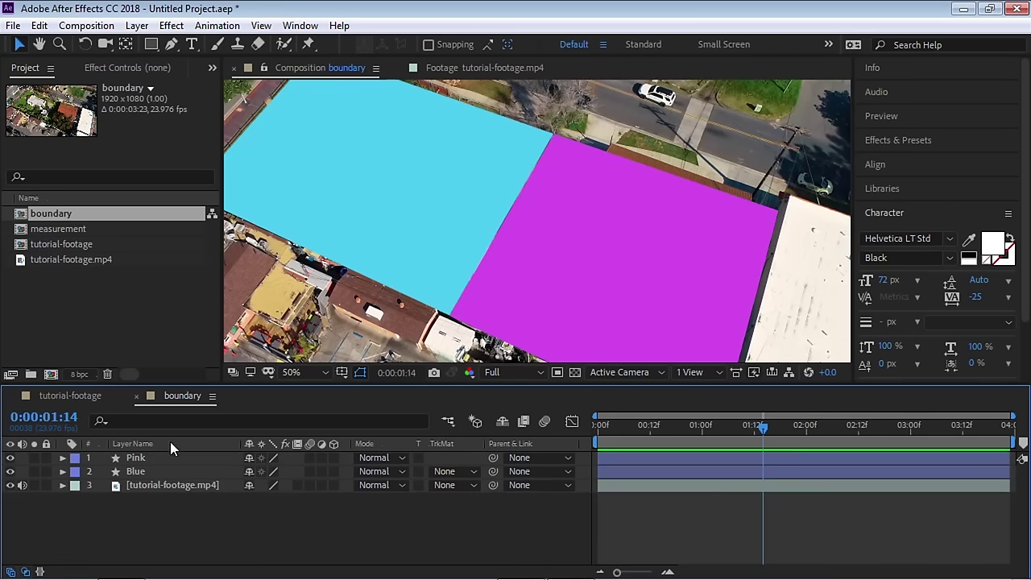
pyautogui.click(173, 485)
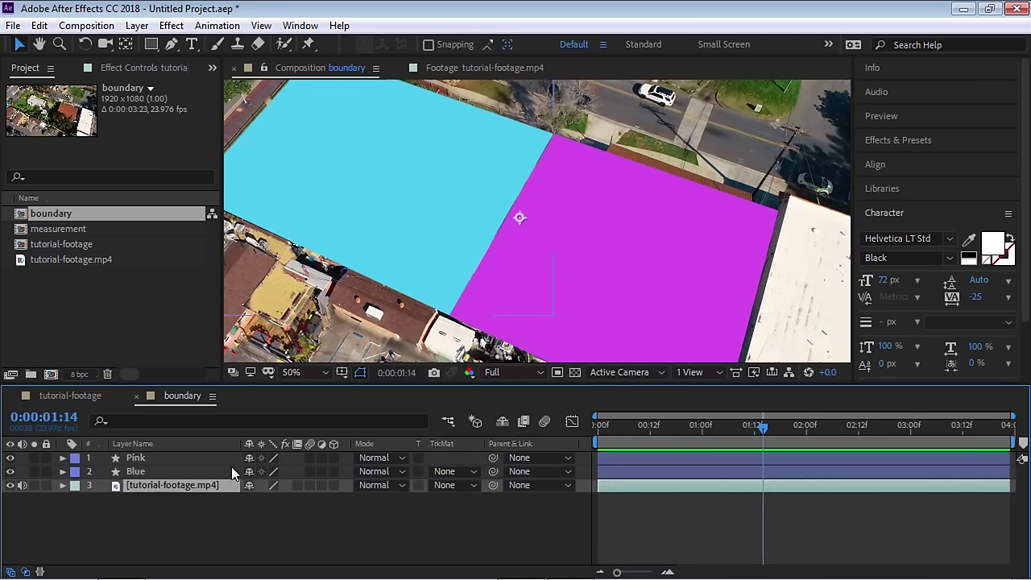
pyautogui.press('Delete')
# - Preview the boundary composition from frame 0 and turn on its transparency grid
pyautogui.moveTo(646, 425); pyautogui.dragTo(471, 442)
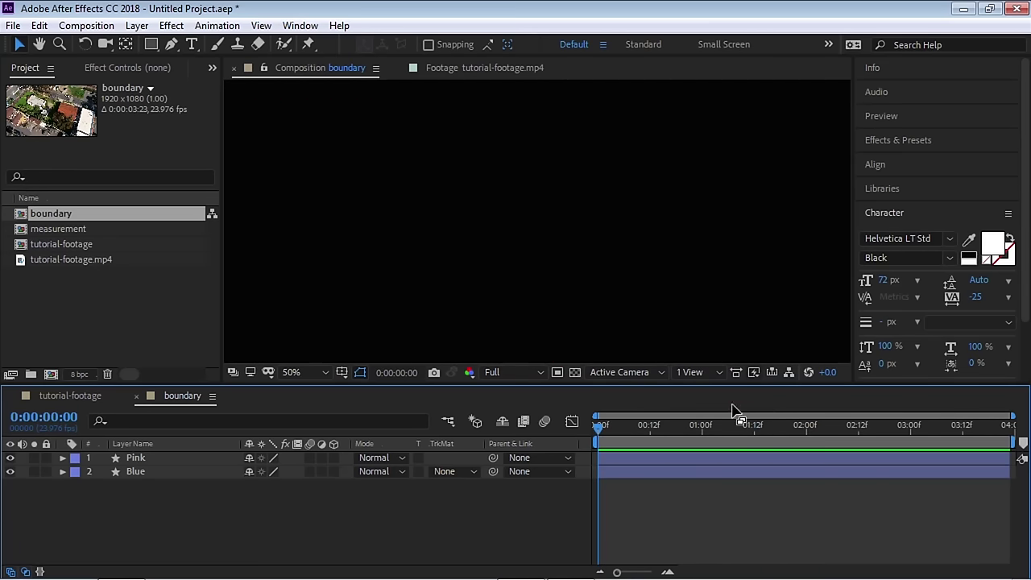
pyautogui.press('space')
pyautogui.scroll(-1, 647, 322)
pyautogui.moveTo(605, 423); pyautogui.dragTo(672, 424)
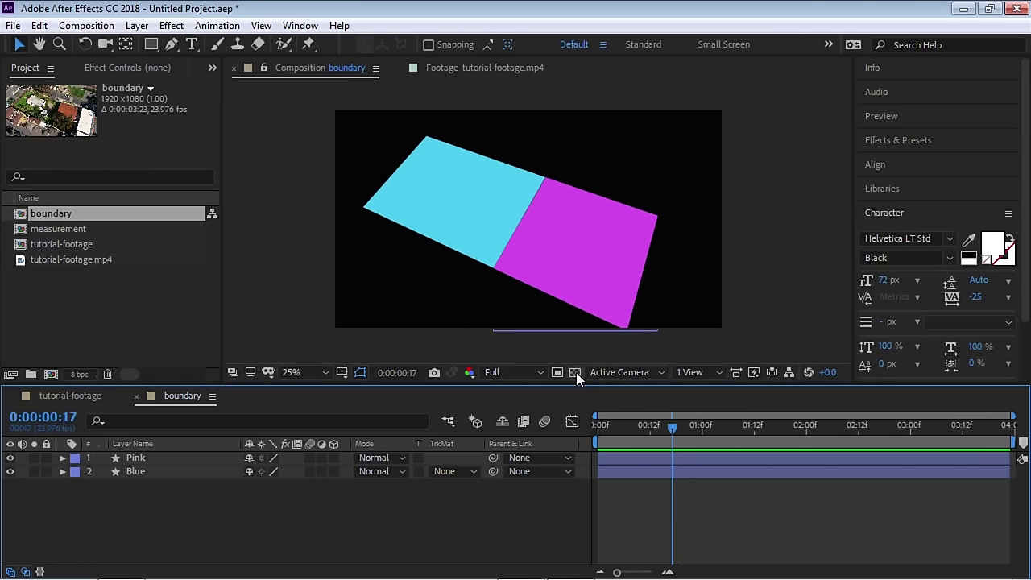
pyautogui.click(576, 372)
pyautogui.press('Home')
pyautogui.press('space')
pyautogui.press('space')
# - Open the measurement composition and delete its Pink, Blue and tutorial-footage.mp4 layers, keeping only the dimension lines and numbers
pyautogui.doubleClick(67, 228)
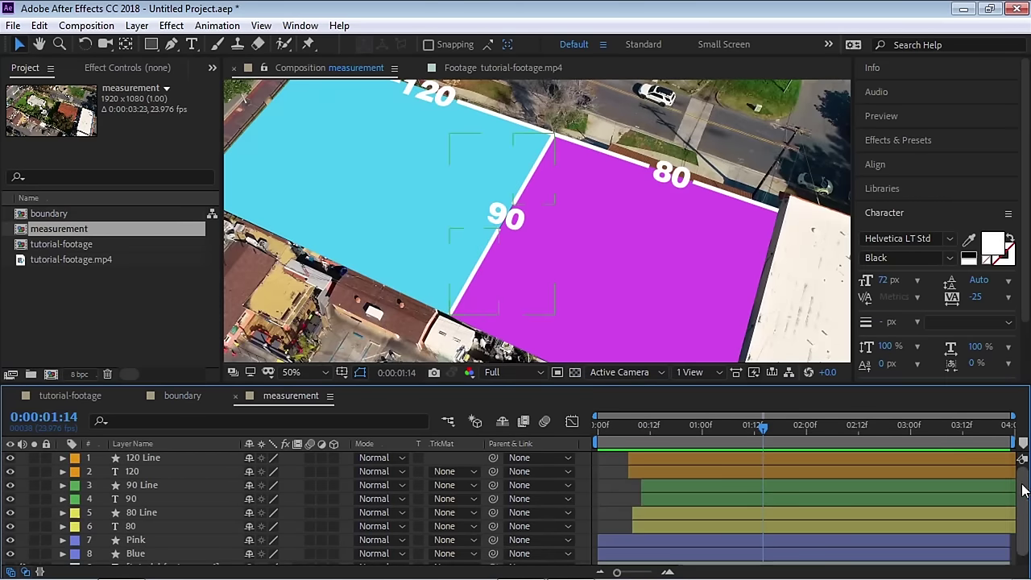
pyautogui.scroll(-1, 211, 507)
pyautogui.click(135, 530)
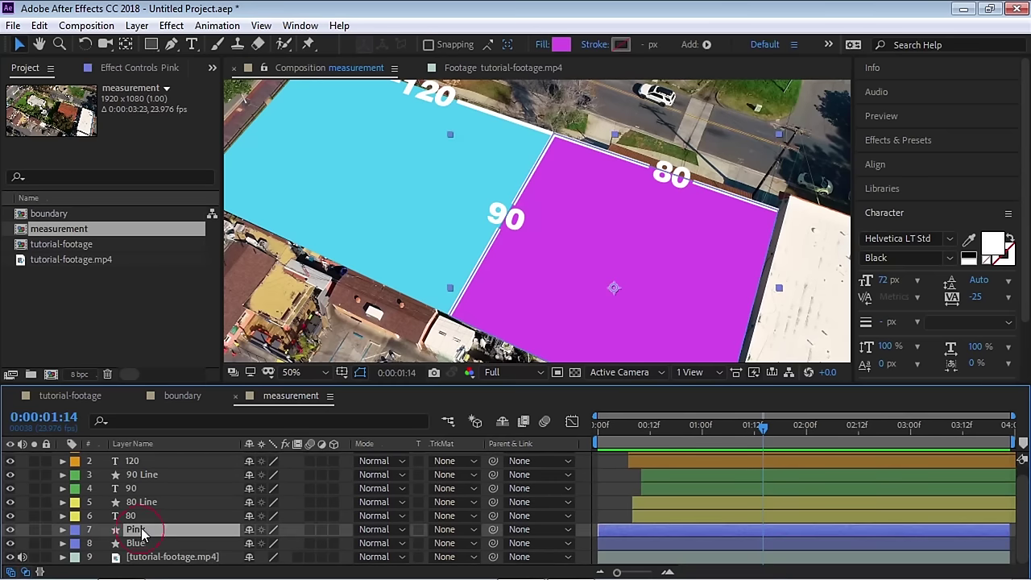
pyautogui.keyDown('shift'); pyautogui.click(135, 543); pyautogui.keyUp('shift')
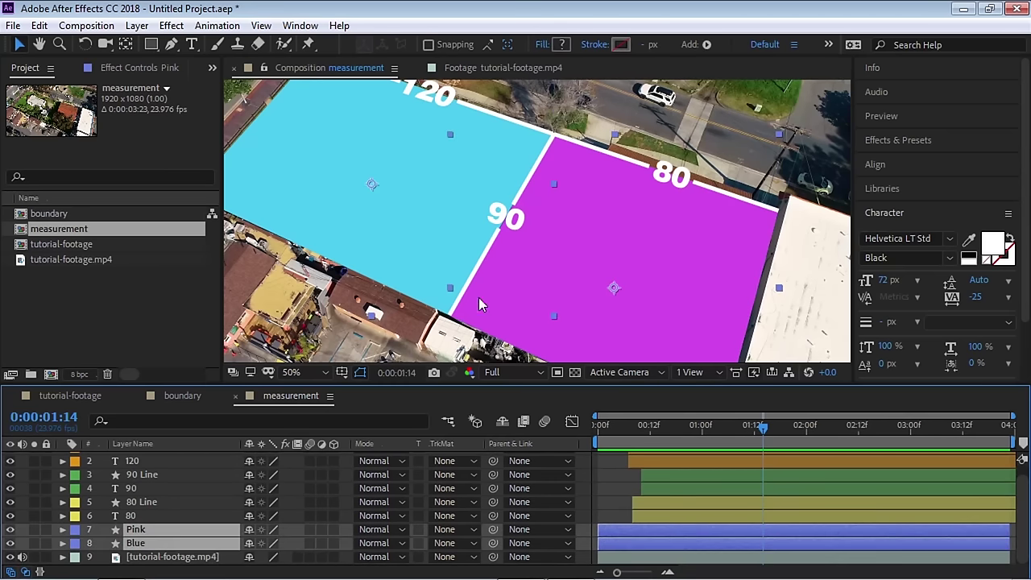
pyautogui.keyDown('shift'); pyautogui.click(187, 557); pyautogui.keyUp('shift')
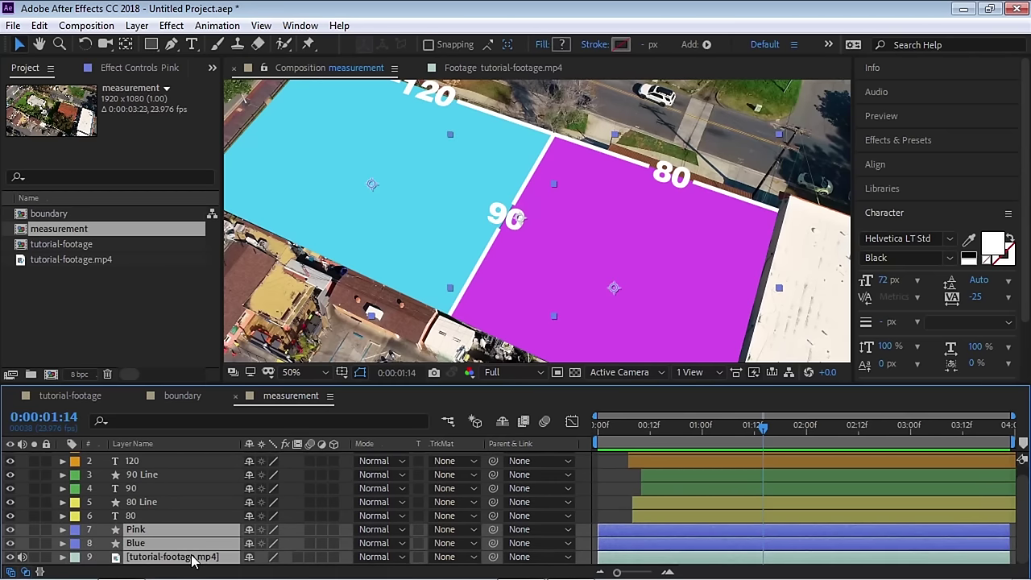
pyautogui.press('Delete')
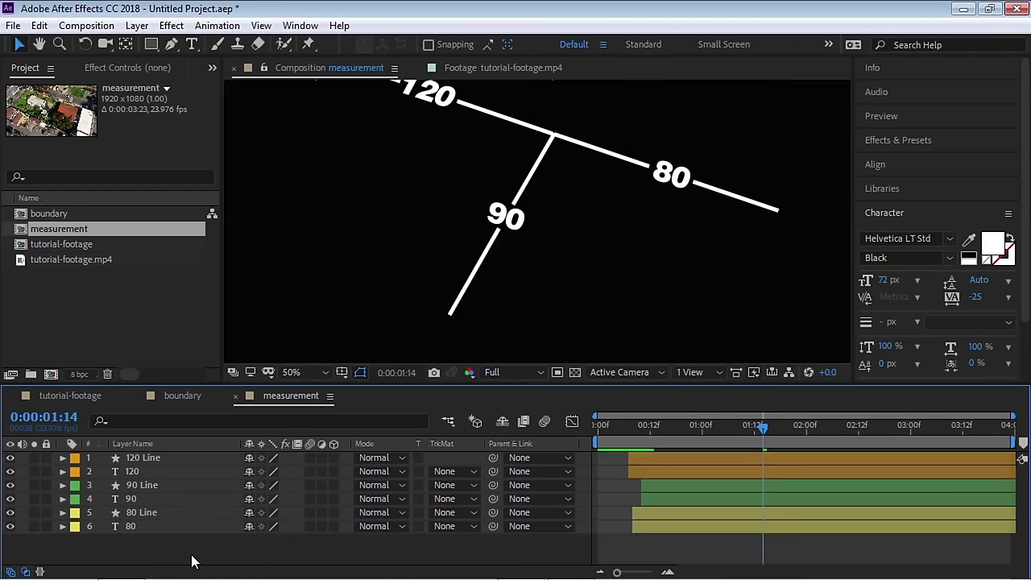
# - Check the measurement composition against the transparency grid and preview its dimension animation from frame 0
pyautogui.click(574, 373)
pyautogui.click(611, 427)
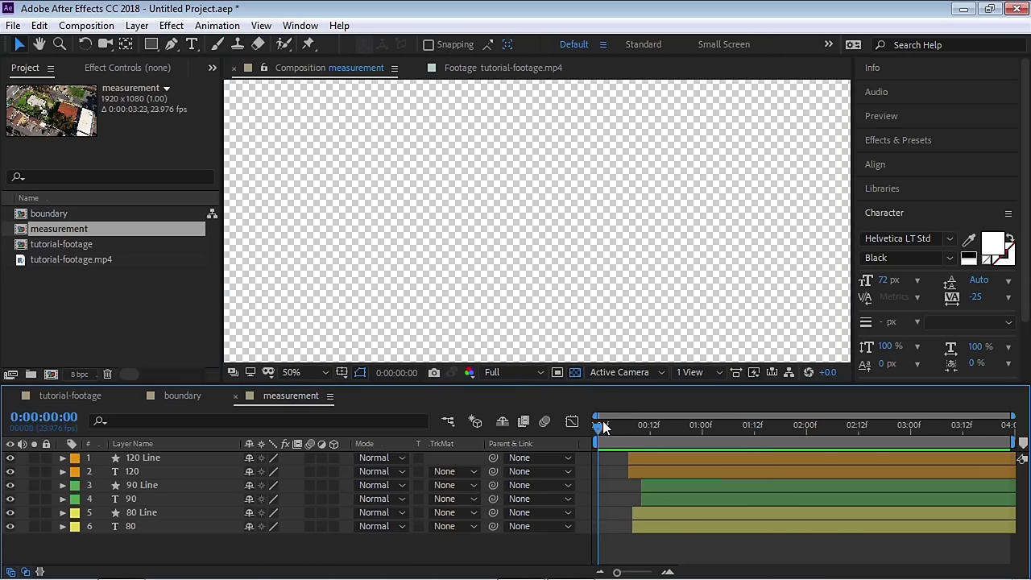
pyautogui.click(575, 372)
pyautogui.press(',')
pyautogui.press('space')
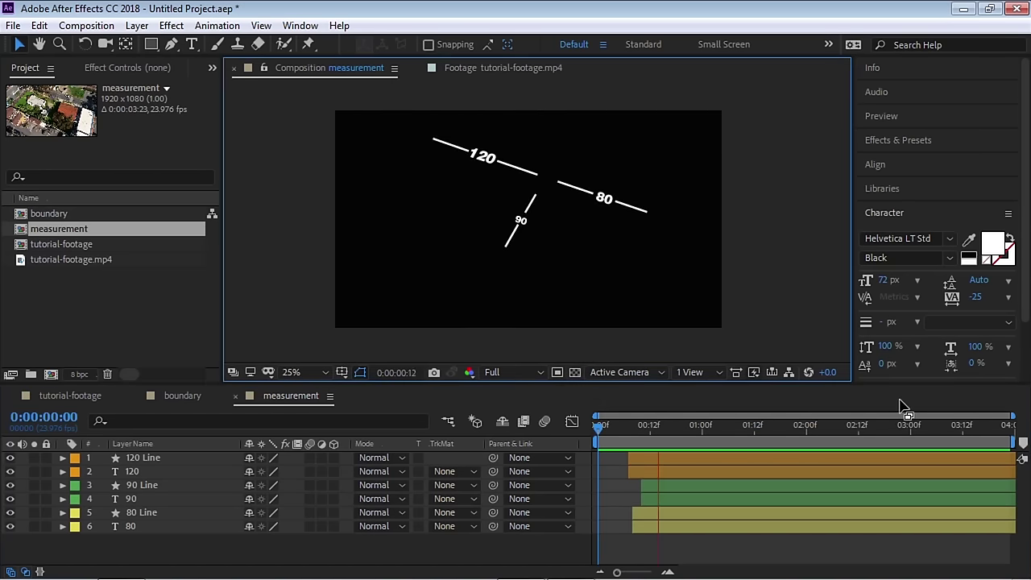
pyautogui.press('space')
pyautogui.press('space')
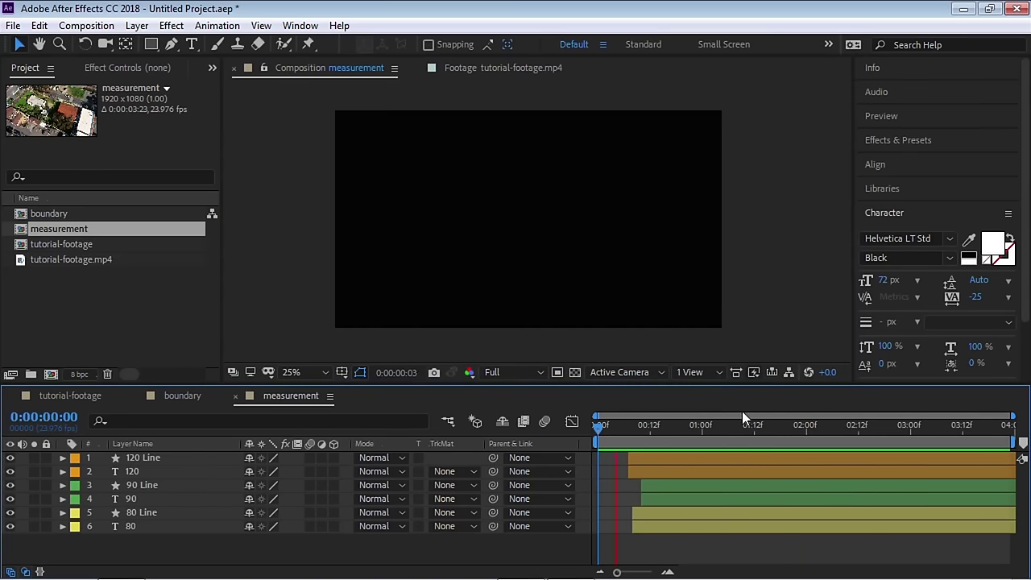
pyautogui.press('space')
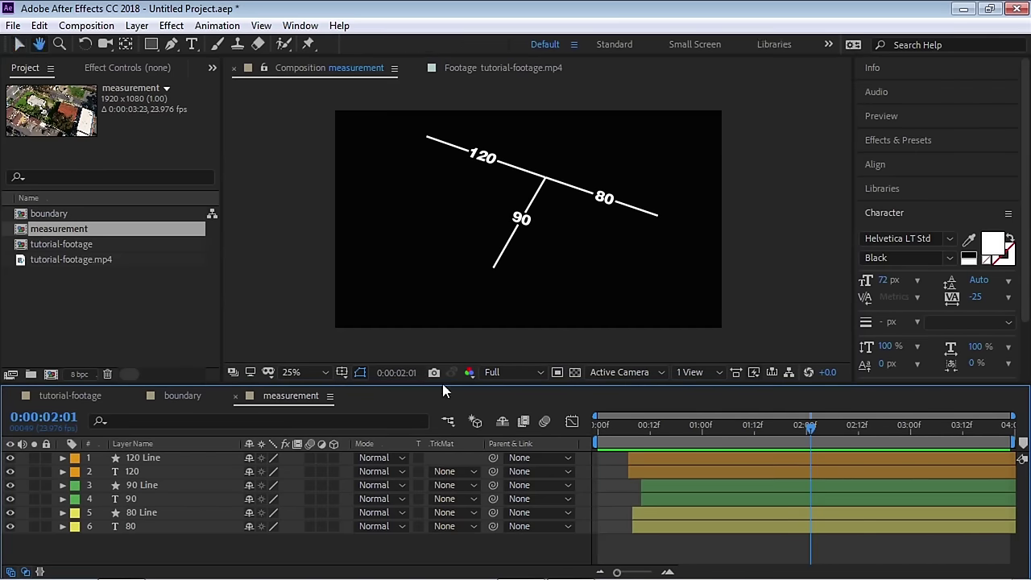
# - Close the measurement and boundary timelines, and duplicate the tutorial-footage composition under the name tutorial-footage backup
pyautogui.click(235, 396)
pyautogui.click(138, 397)
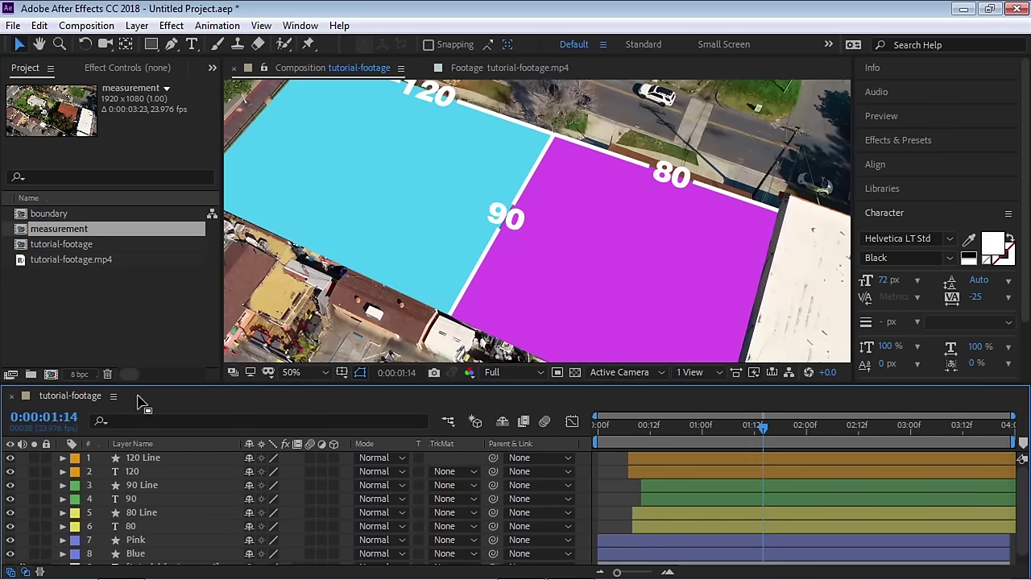
pyautogui.click(89, 247)
pyautogui.hotkey('ctrl', 'd')
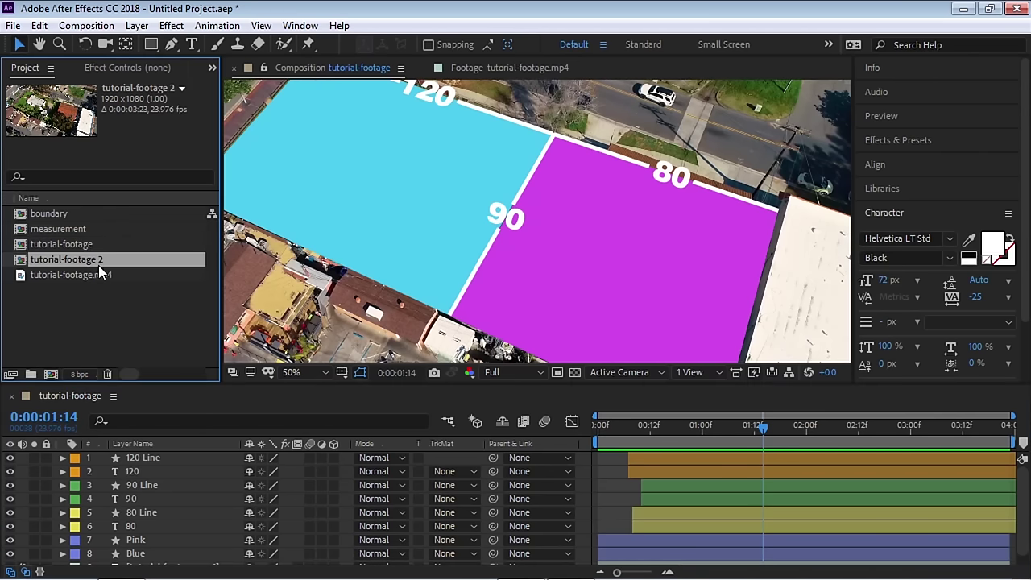
pyautogui.press('Return')
pyautogui.click(120, 256)
pyautogui.write('backup')
pyautogui.press('Return')
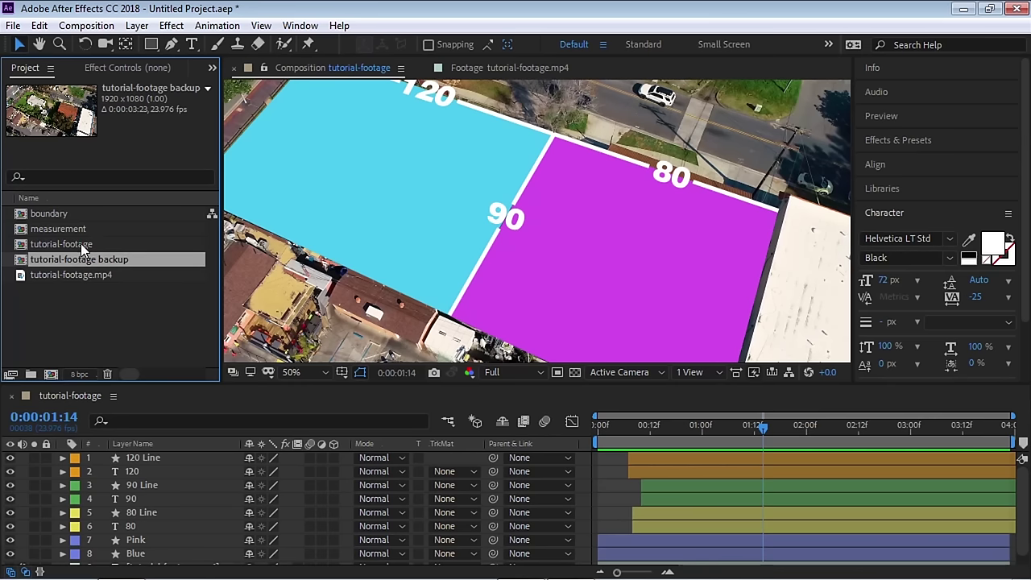
# - Delete all dimension layers plus Pink and Blue from the tutorial-footage composition, keeping only the tutorial-footage.mp4 layer
pyautogui.click(81, 244)
pyautogui.click(152, 456)
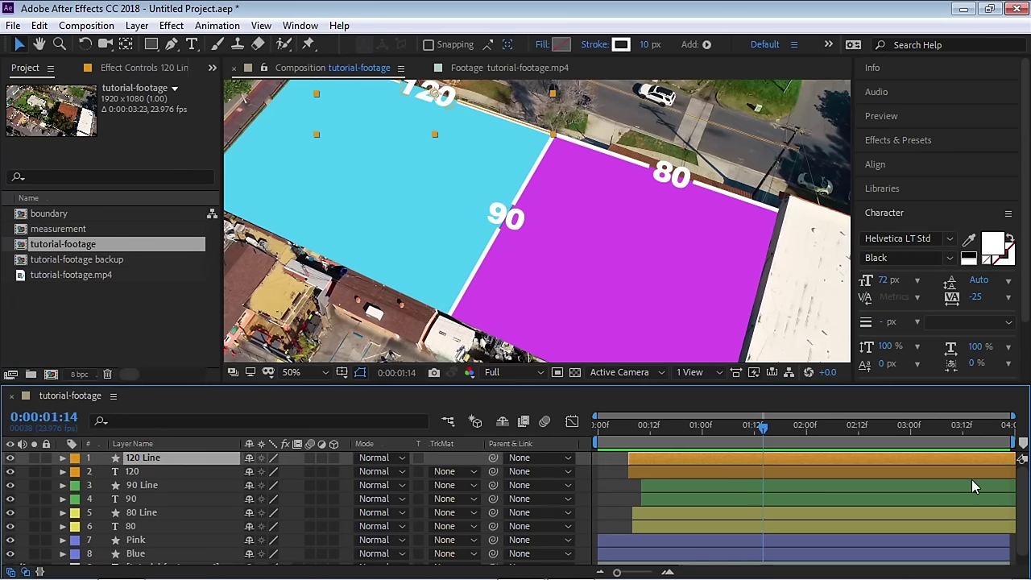
pyautogui.scroll(-1, 149, 556)
pyautogui.keyDown('shift'); pyautogui.click(145, 543); pyautogui.keyUp('shift')
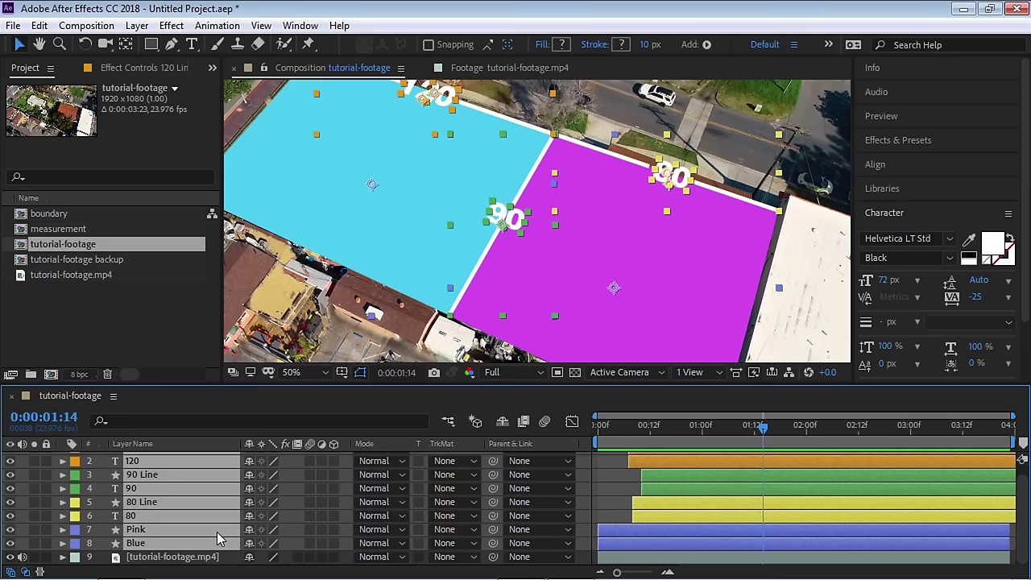
pyautogui.press('Delete')
# - Go to frame 0 and remove the Time Remap freeze from the tutorial-footage.mp4 layer
pyautogui.moveTo(693, 425); pyautogui.dragTo(597, 427)
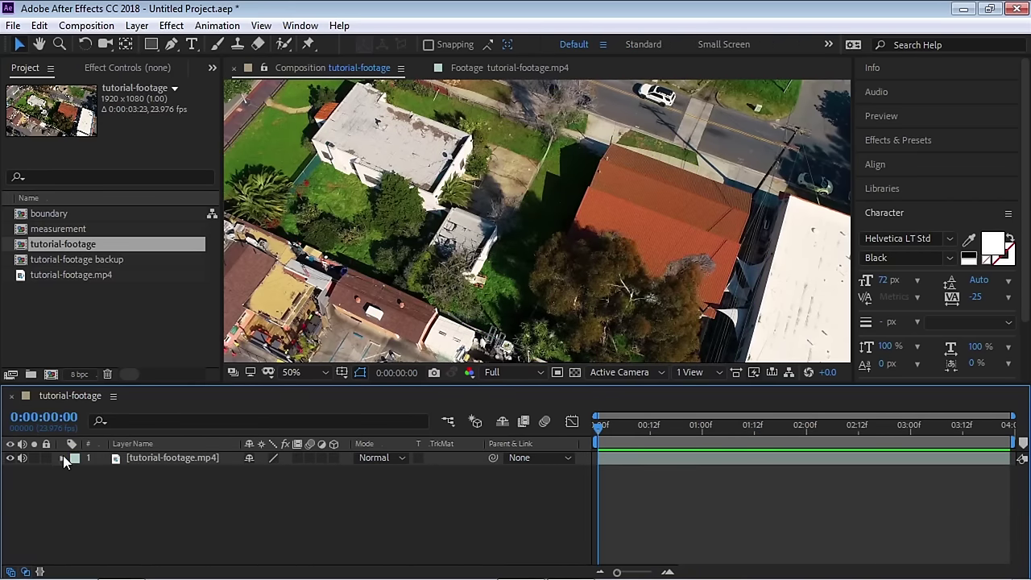
pyautogui.click(63, 455)
pyautogui.click(136, 474)
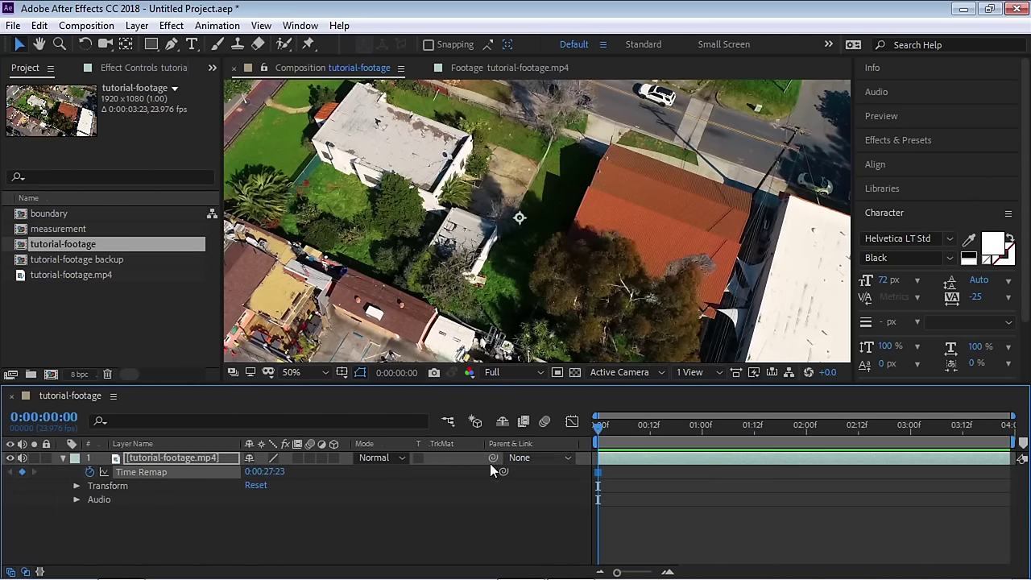
pyautogui.moveTo(599, 429); pyautogui.dragTo(500, 456)
pyautogui.click(90, 473)
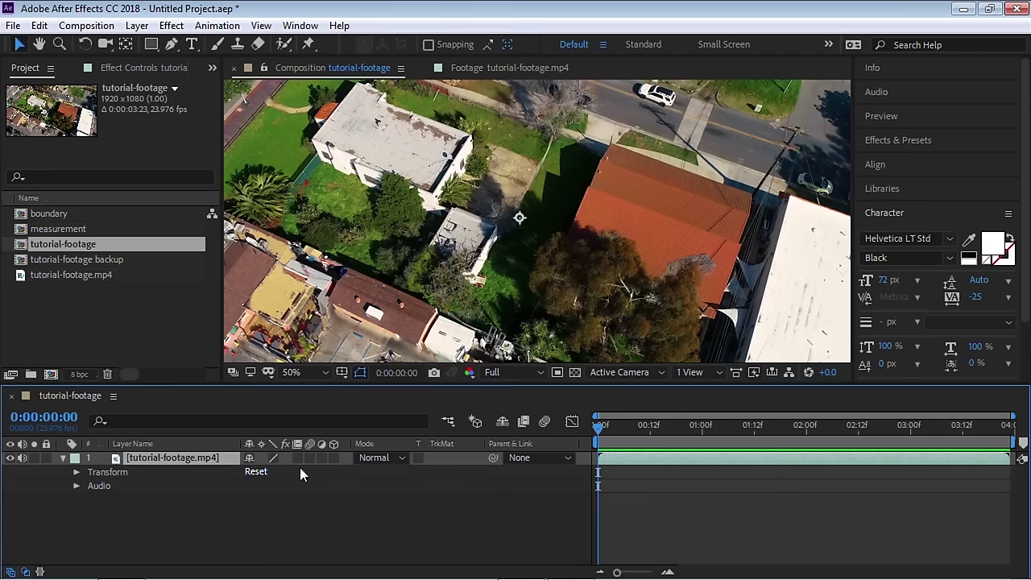
# - Play the unfrozen drone footage in an enlarged composition view and restore the normal layout
pyautogui.press('`')
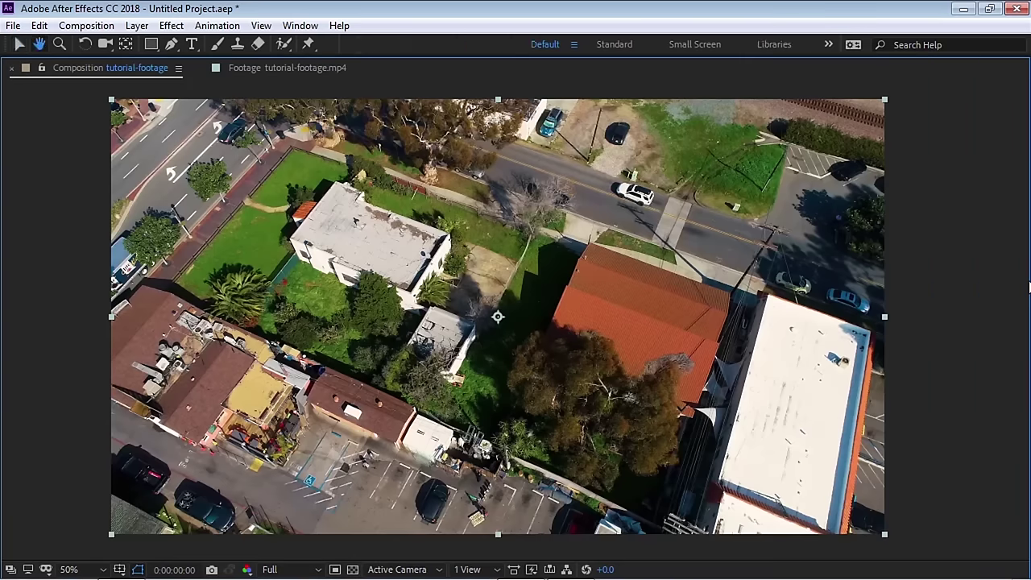
pyautogui.press('space')
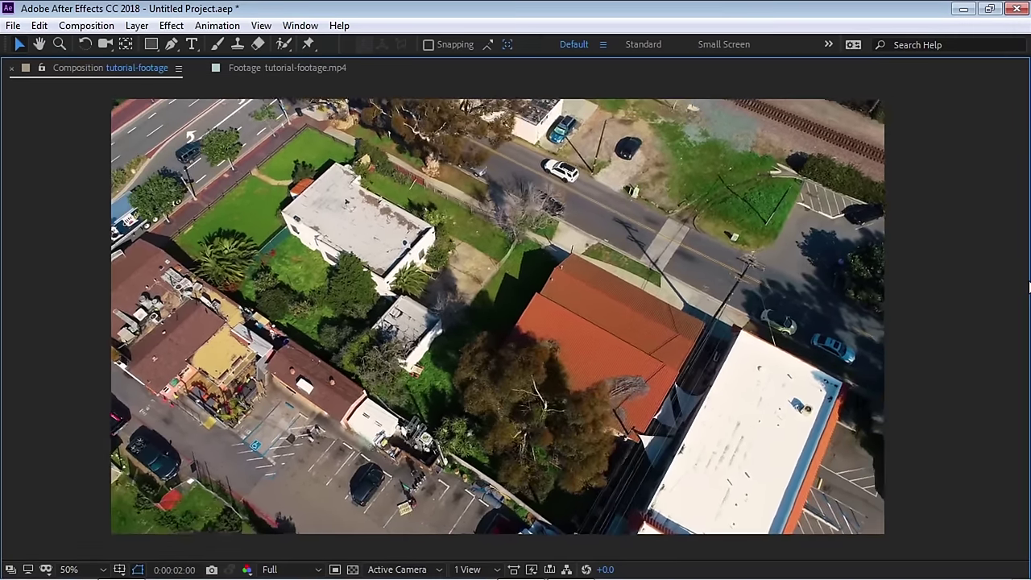
pyautogui.press('`')
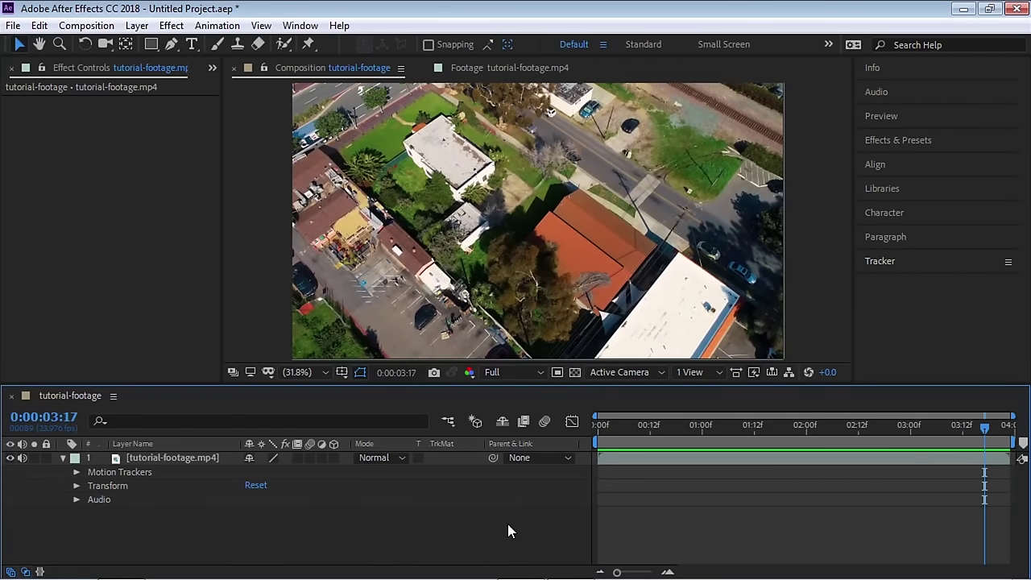
# - Try Track Camera on the tutorial-footage.mp4 layer from the Tracker, and delete the 3D Camera Tracker effect
pyautogui.click(883, 262)
pyautogui.click(300, 25)
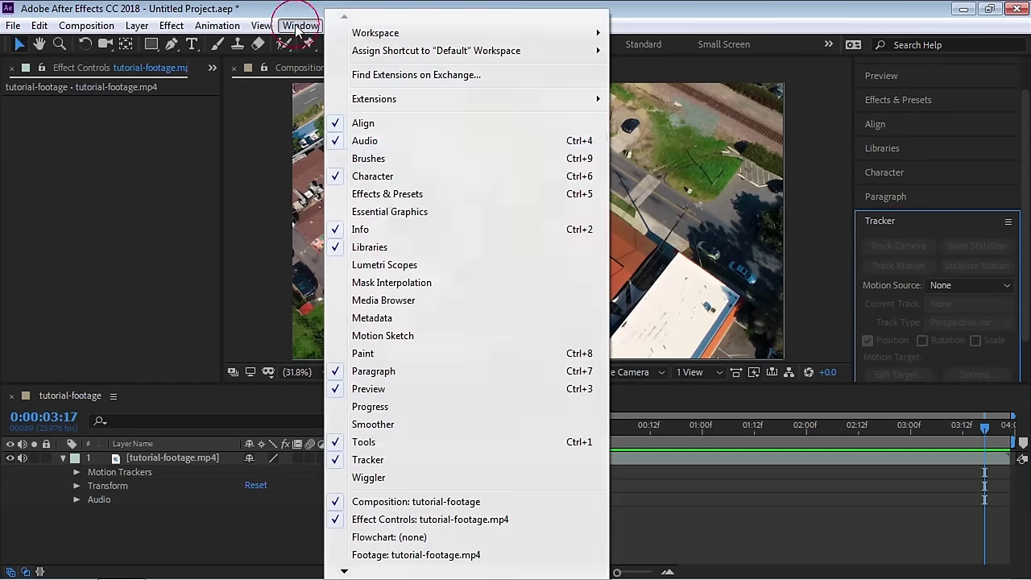
pyautogui.click(364, 459)
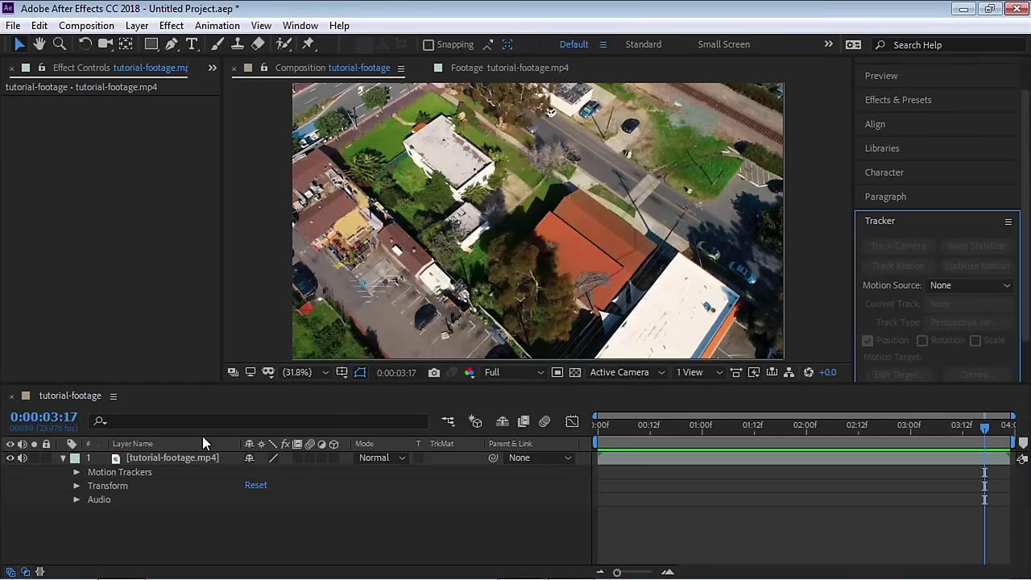
pyautogui.click(171, 458)
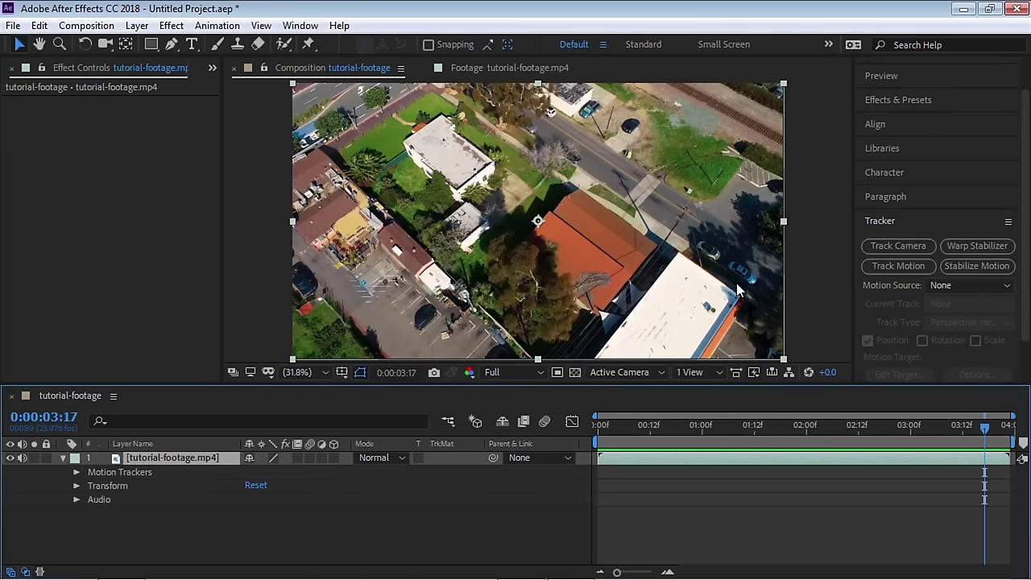
pyautogui.click(888, 245)
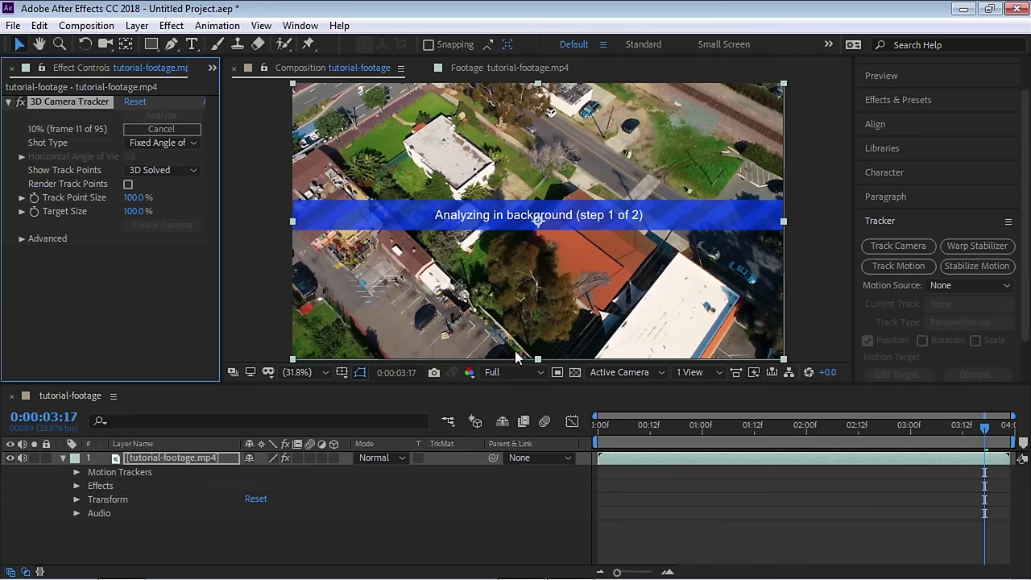
pyautogui.press('Delete')
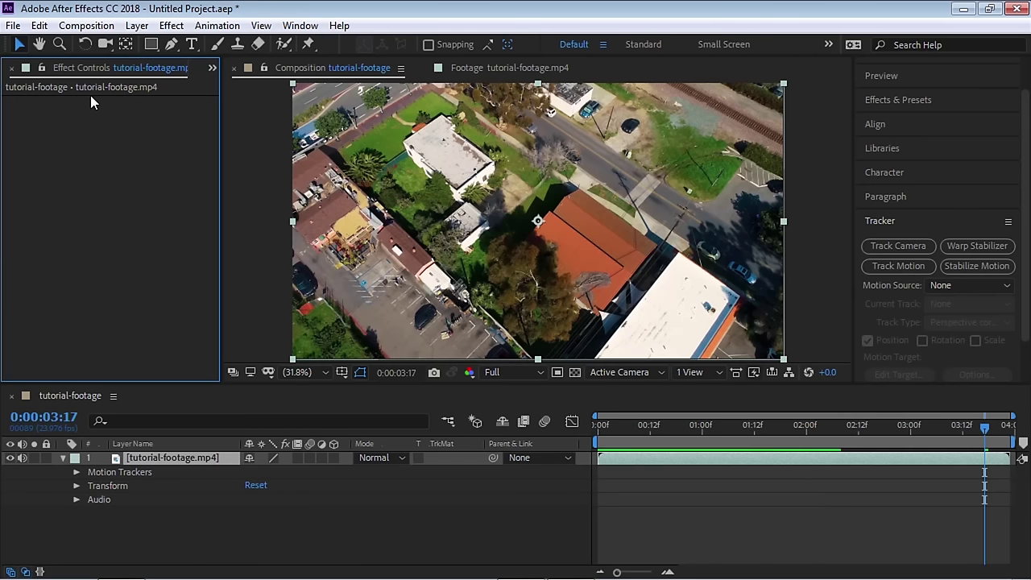
# - Try Track Motion on the footage layer with the Perspective corner pin type, and return to the tutorial-footage composition view
pyautogui.click(897, 265)
pyautogui.click(955, 322)
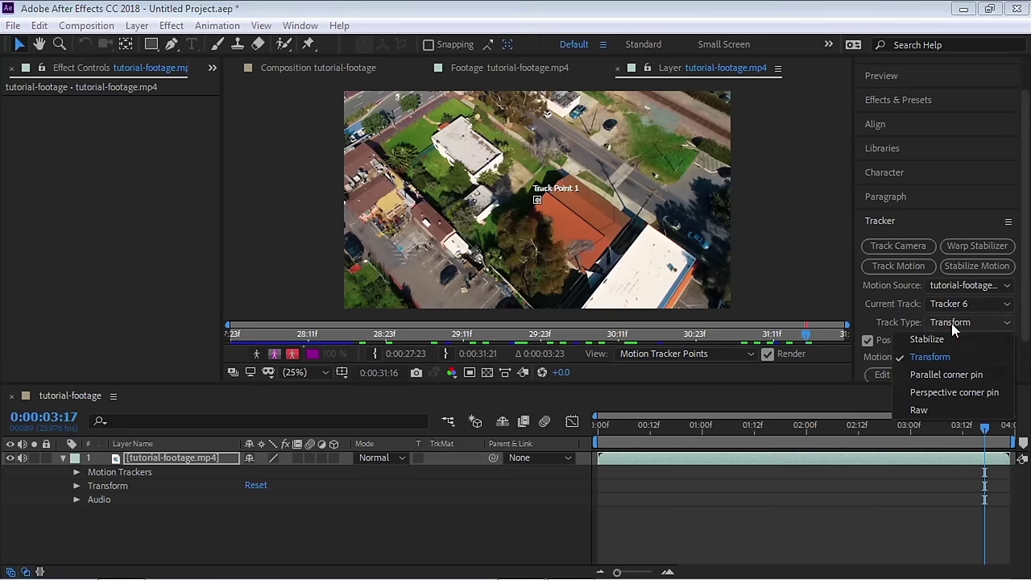
pyautogui.click(937, 393)
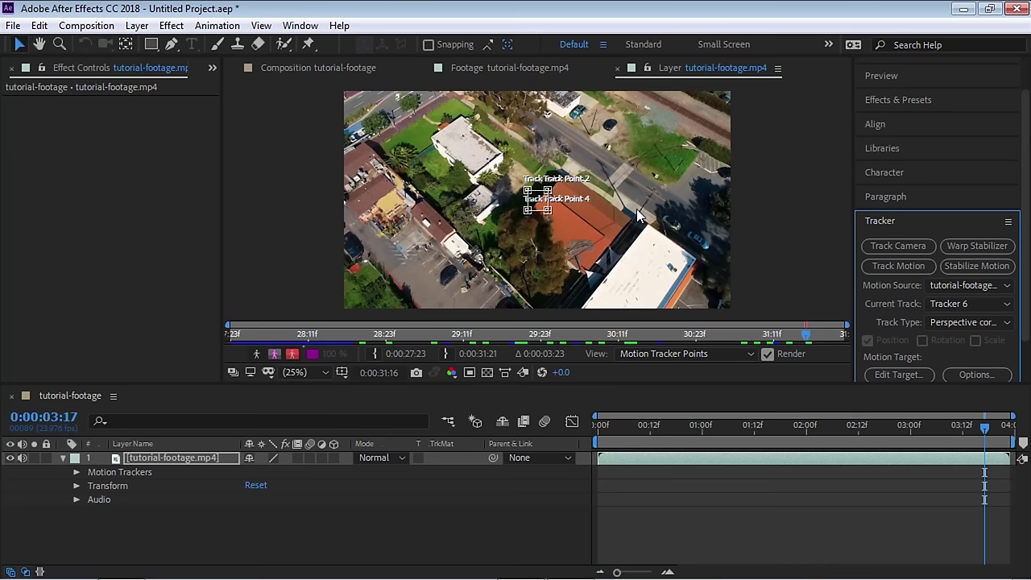
pyautogui.click(216, 25)
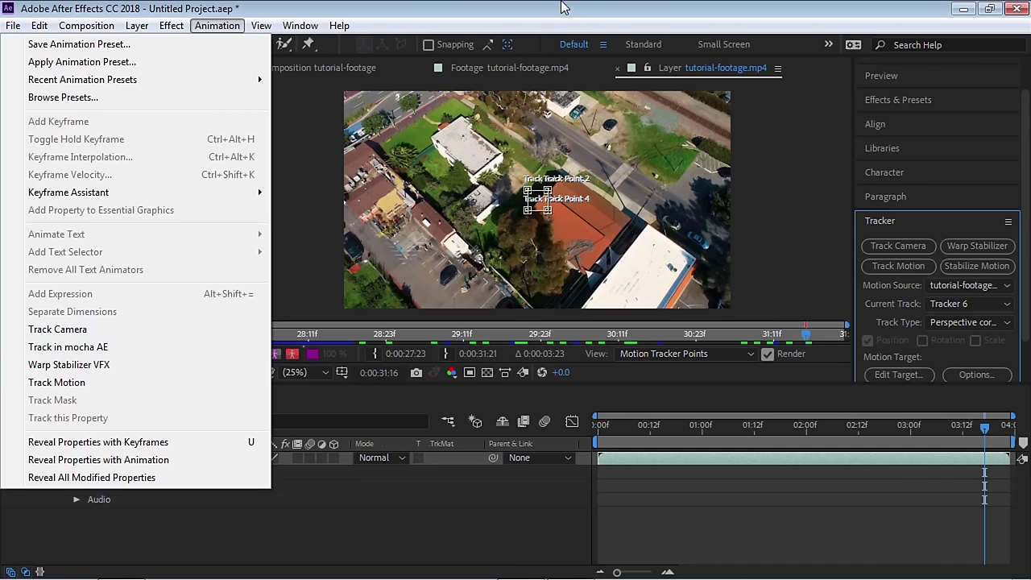
pyautogui.click(354, 68)
pyautogui.click(355, 68)
# - Send the tutorial-footage.mp4 layer to mocha AE for tracking, creating the tutorial-footage project for frames 0 to 94 and overwriting the existing file
pyautogui.click(176, 457)
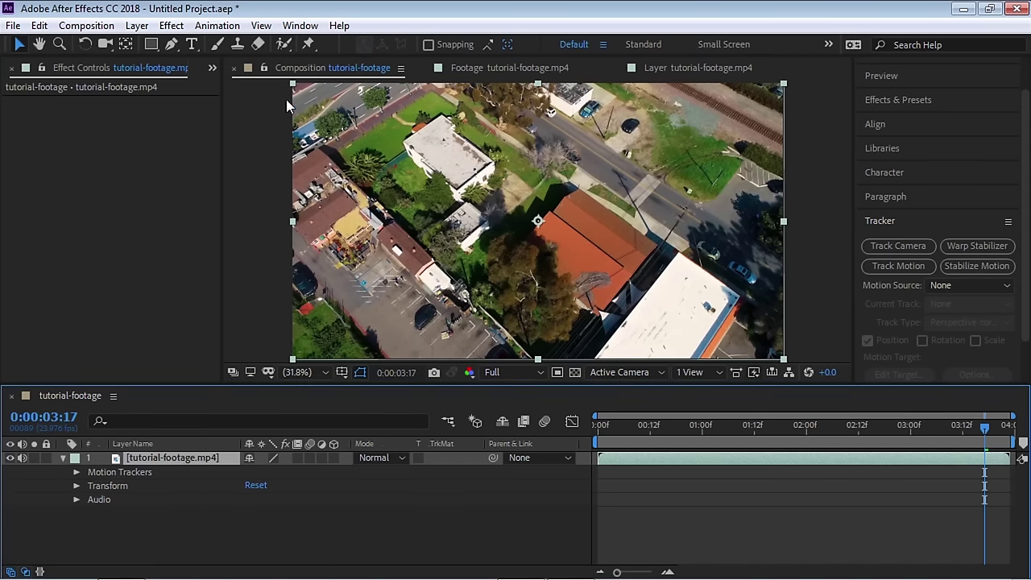
pyautogui.click(217, 25)
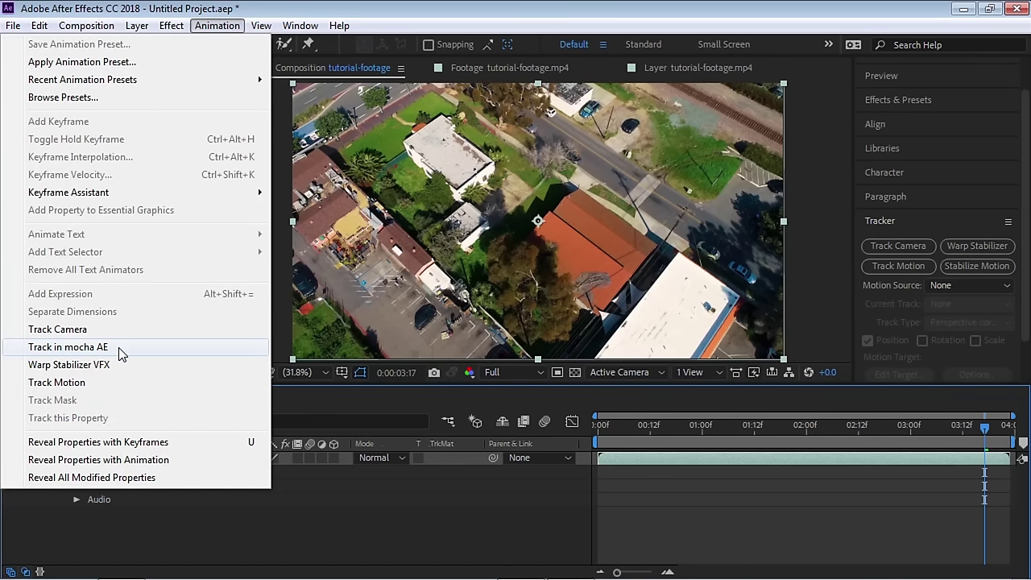
pyautogui.click(117, 348)
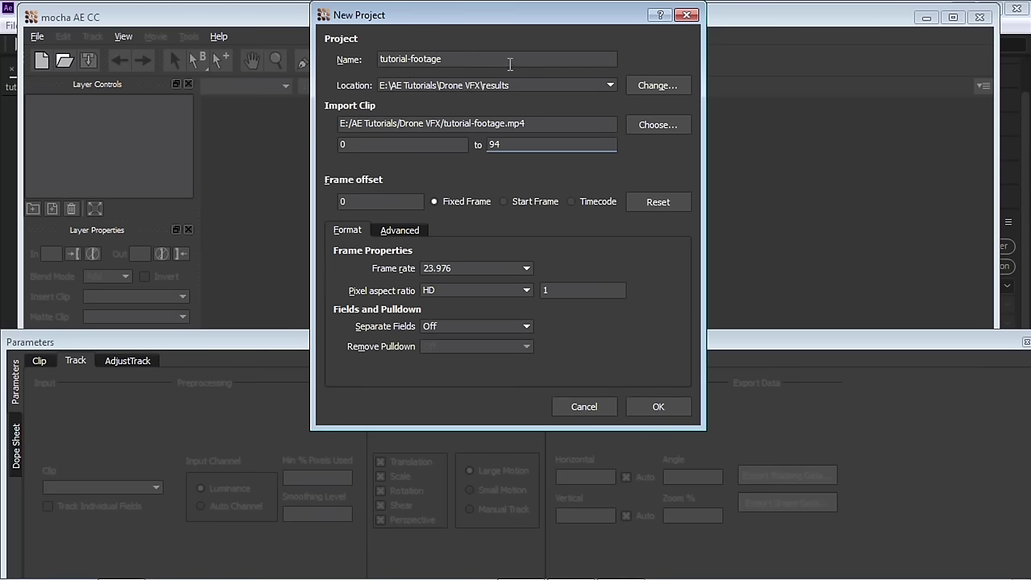
pyautogui.click(669, 403)
pyautogui.moveTo(356, 202); pyautogui.dragTo(675, 209)
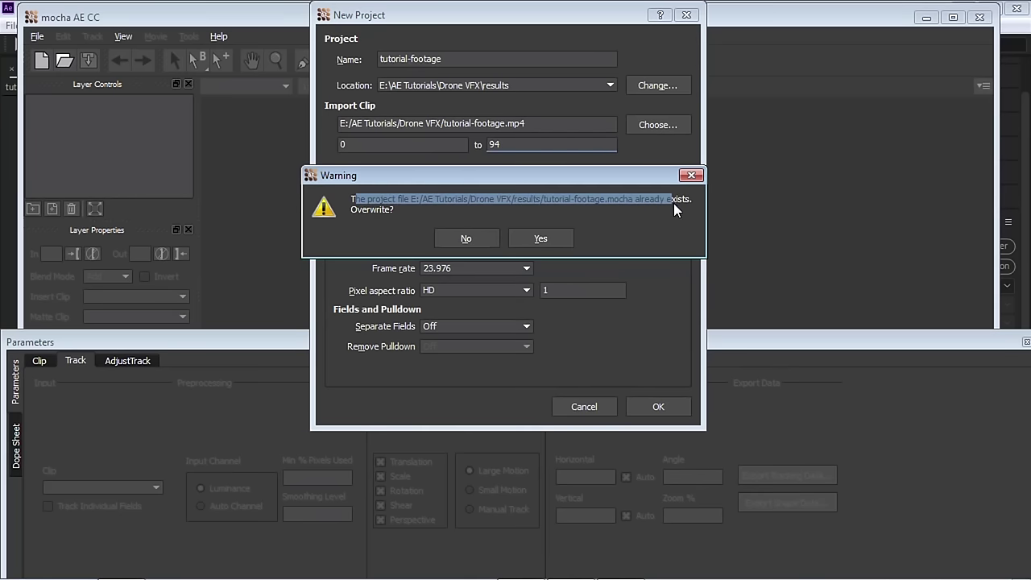
pyautogui.click(550, 238)
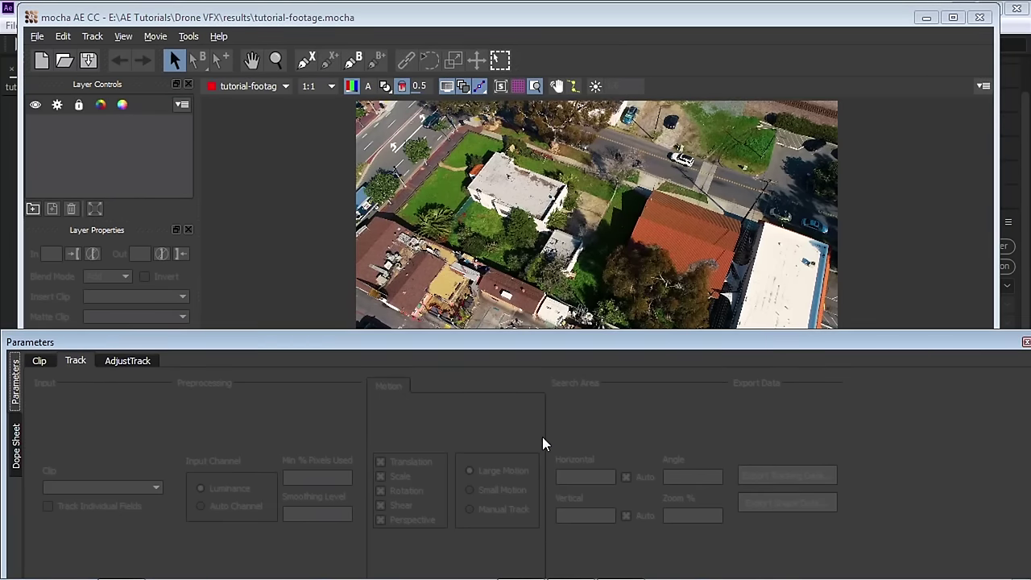
# - Move the Parameters window clear of the mocha timeline and scrub the clip from frame 0 to frame 94
pyautogui.moveTo(601, 346); pyautogui.dragTo(604, 442)
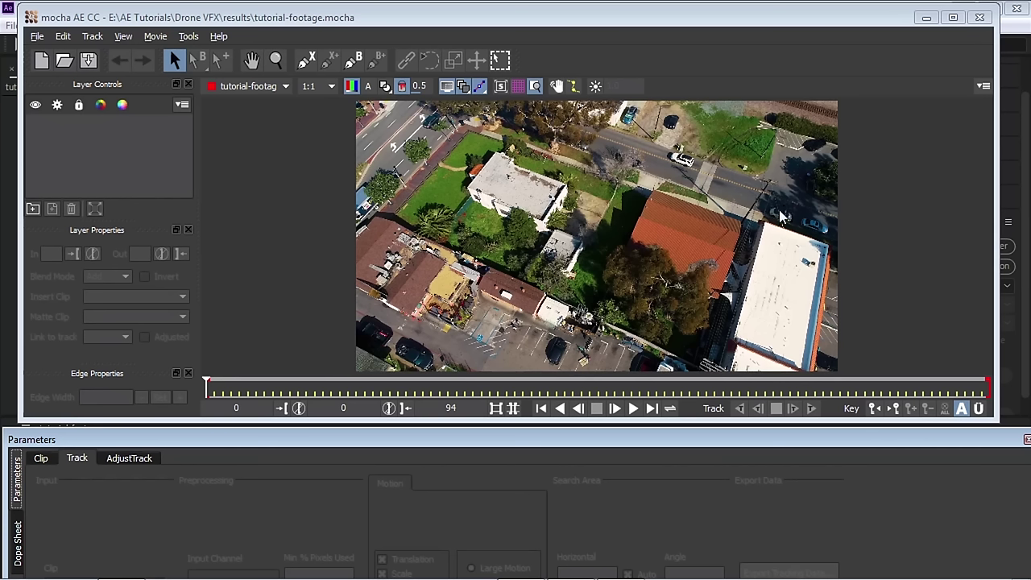
pyautogui.moveTo(208, 385); pyautogui.dragTo(991, 388)
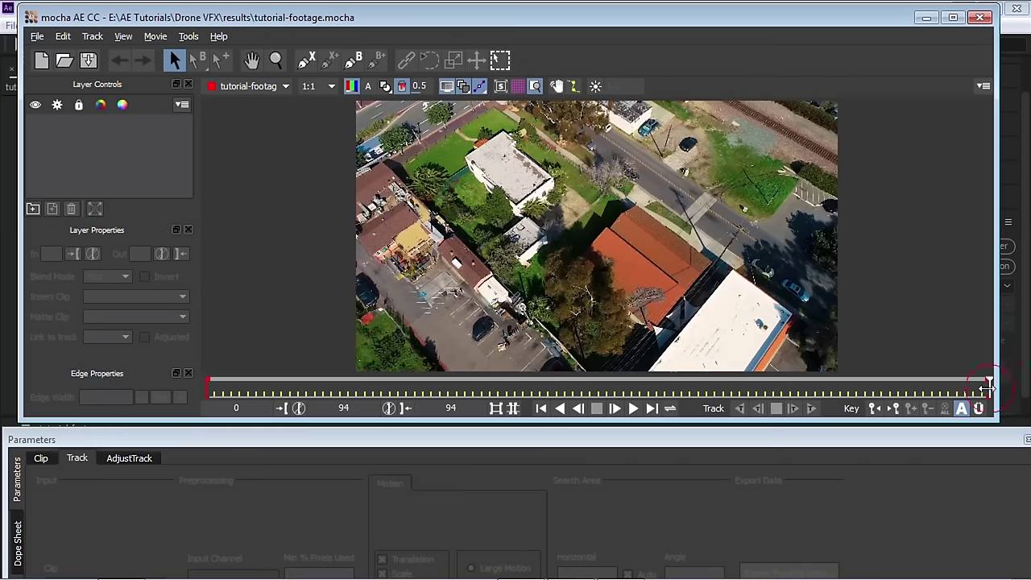
# - At frame 0, draw a closed X-spline around the two lots, following the street edge, parking lot edge and white-roofed building
pyautogui.moveTo(989, 385); pyautogui.dragTo(923, 385)
pyautogui.moveTo(630, 393); pyautogui.dragTo(208, 389)
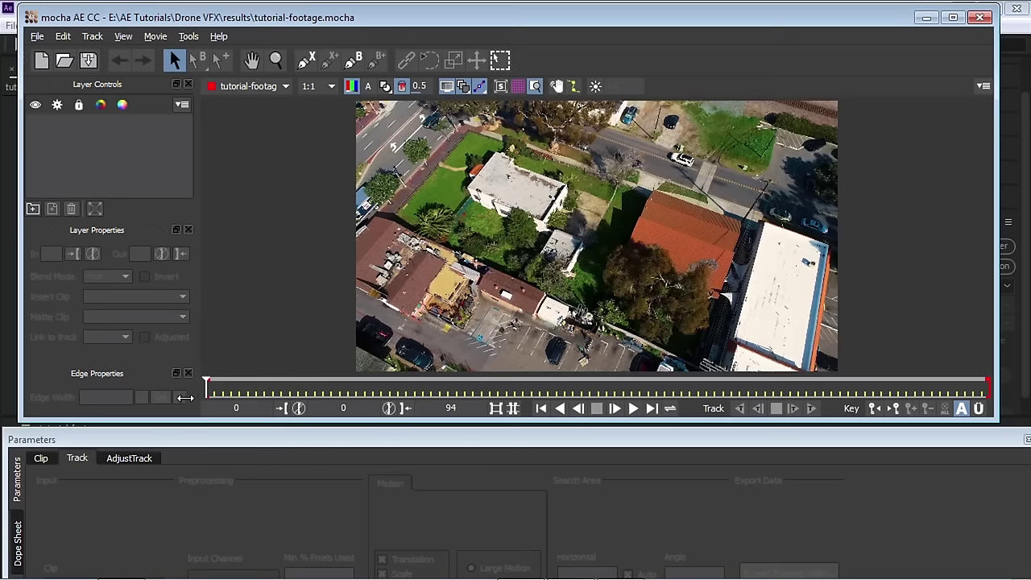
pyautogui.press('z')
pyautogui.click(641, 232)
pyautogui.moveTo(641, 232); pyautogui.dragTo(609, 257)
pyautogui.press('x')
pyautogui.press('s')
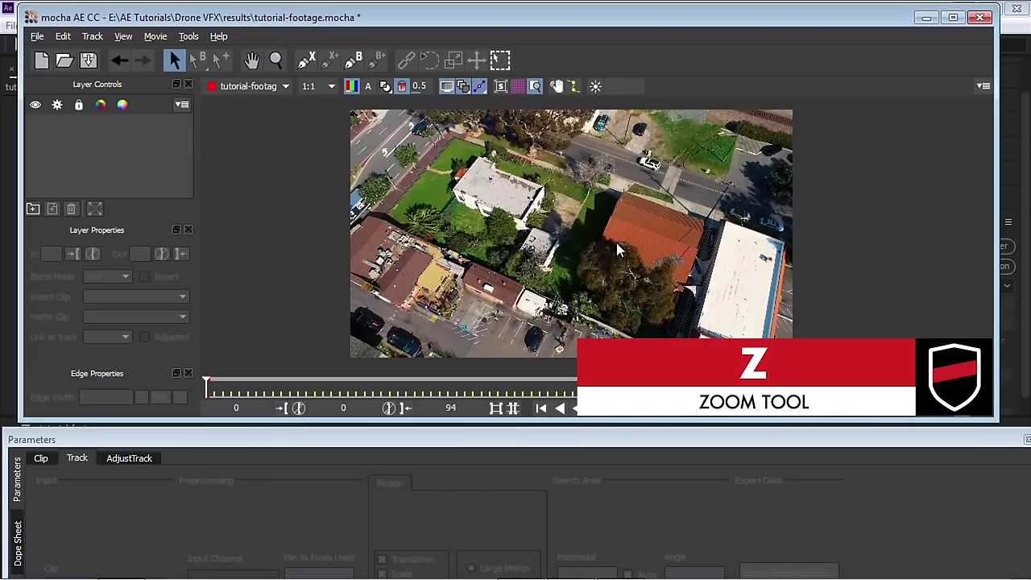
pyautogui.click(307, 61)
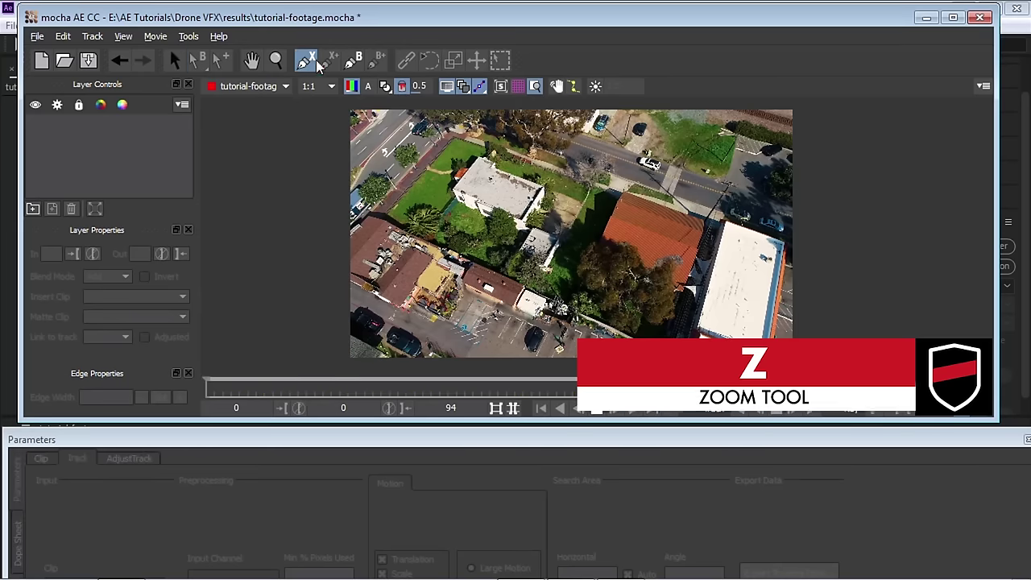
pyautogui.click(407, 164)
pyautogui.click(363, 228)
pyautogui.click(403, 266)
pyautogui.click(571, 314)
pyautogui.click(651, 357)
pyautogui.click(713, 372)
pyautogui.click(737, 262)
pyautogui.click(743, 215)
pyautogui.click(532, 152)
pyautogui.click(477, 129)
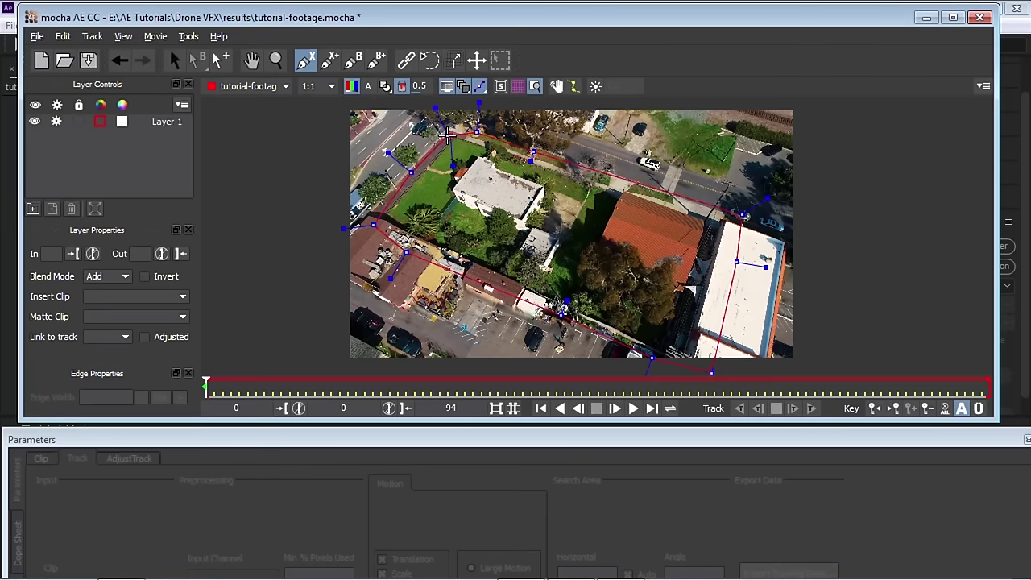
pyautogui.rightClick(479, 130)
# - Refine the Layer 1 spline points so the outline follows the lots' corners and the edge of the white-roofed building
pyautogui.moveTo(480, 130); pyautogui.dragTo(443, 137)
pyautogui.moveTo(743, 216); pyautogui.dragTo(772, 195)
pyautogui.moveTo(736, 262)
pyautogui.mouseDown()
pyautogui.moveTo(735, 216)
pyautogui.moveTo(727, 261)
pyautogui.mouseUp()
pyautogui.moveTo(343, 228); pyautogui.dragTo(338, 233)
pyautogui.moveTo(406, 255); pyautogui.dragTo(403, 269)
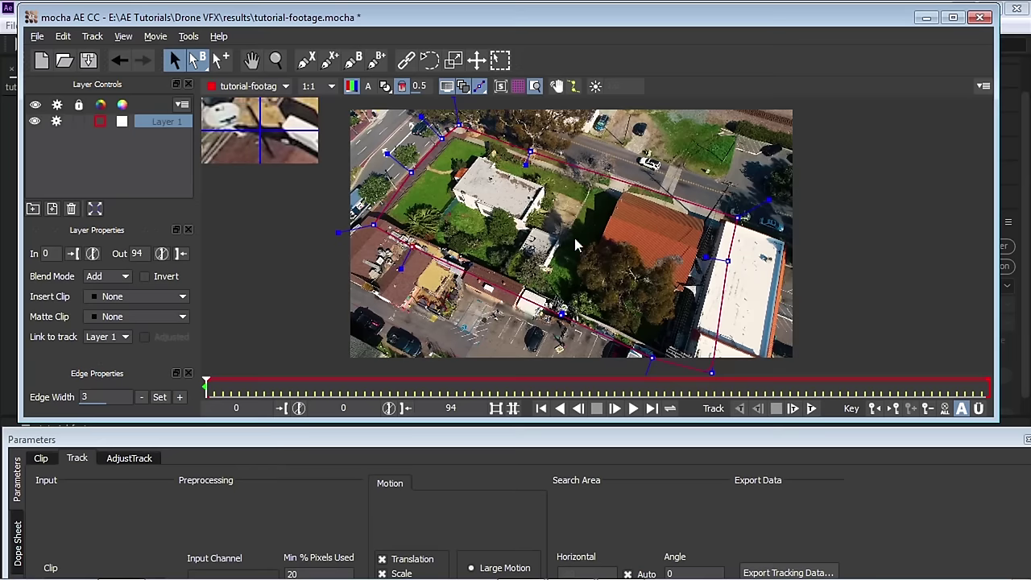
pyautogui.moveTo(711, 372); pyautogui.dragTo(699, 372)
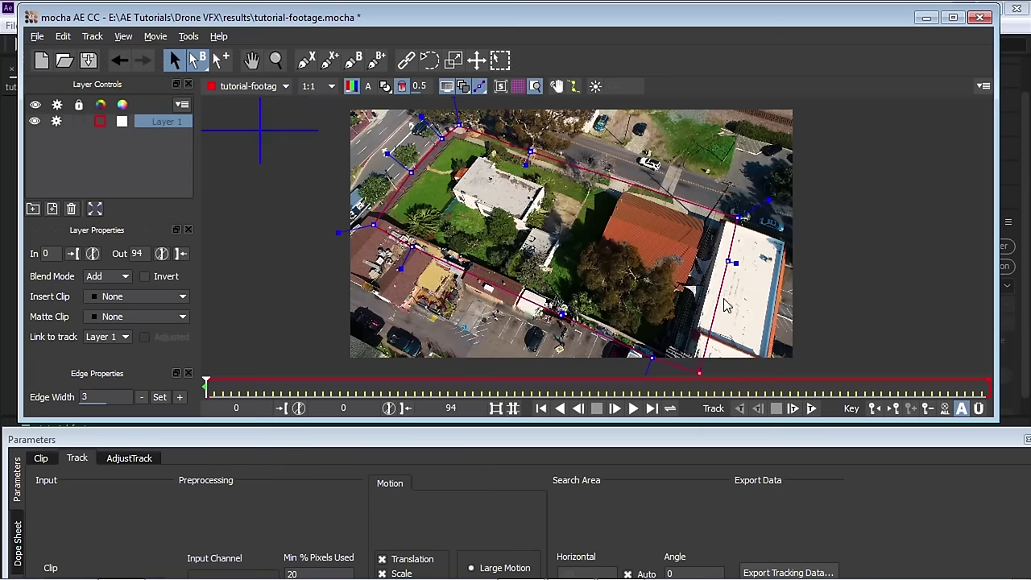
# - Enable Perspective motion for the track and track Layer 1 forwards through the clip
pyautogui.moveTo(534, 446); pyautogui.dragTo(559, 272)
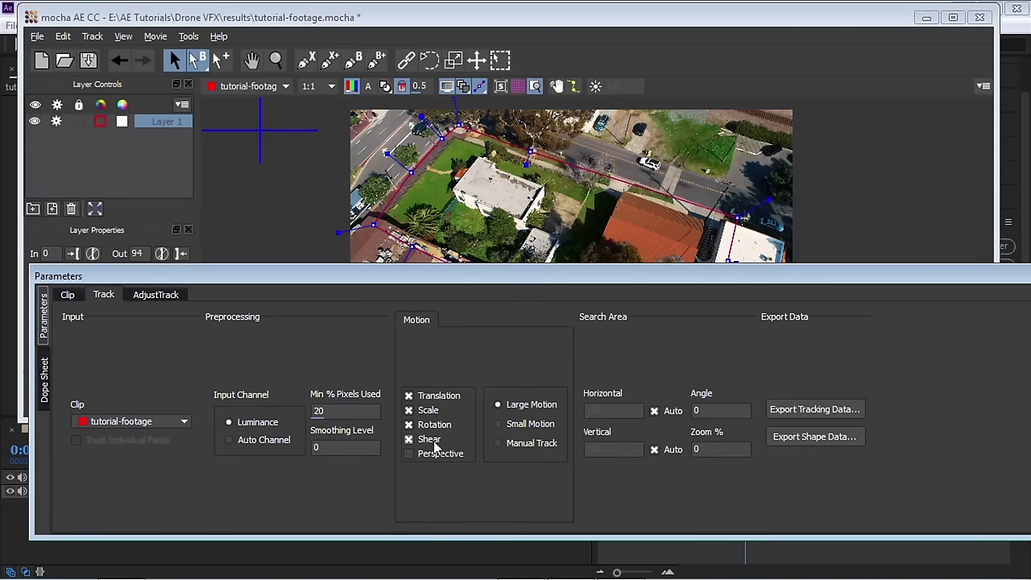
pyautogui.click(412, 455)
pyautogui.moveTo(580, 279); pyautogui.dragTo(554, 449)
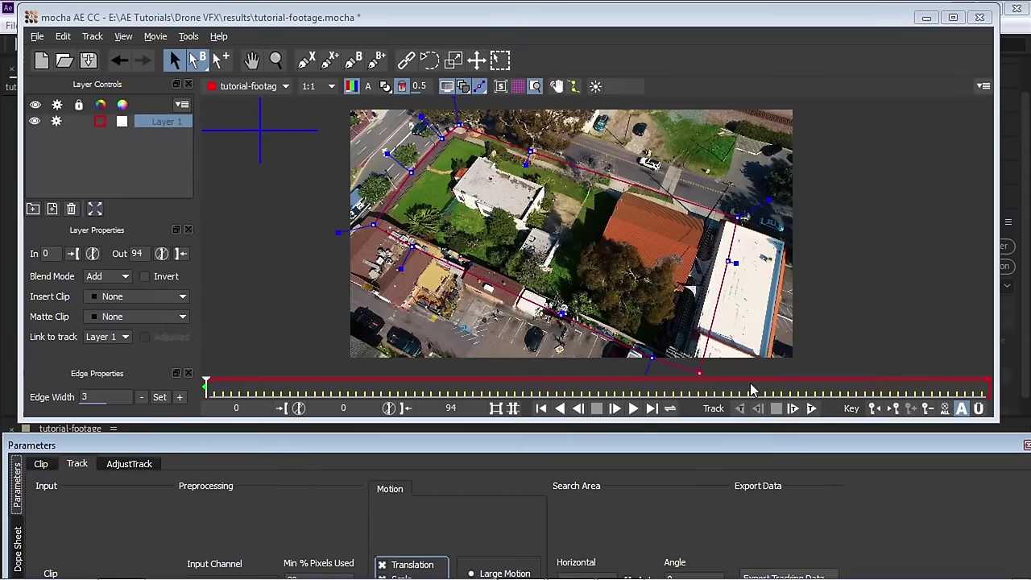
pyautogui.click(812, 409)
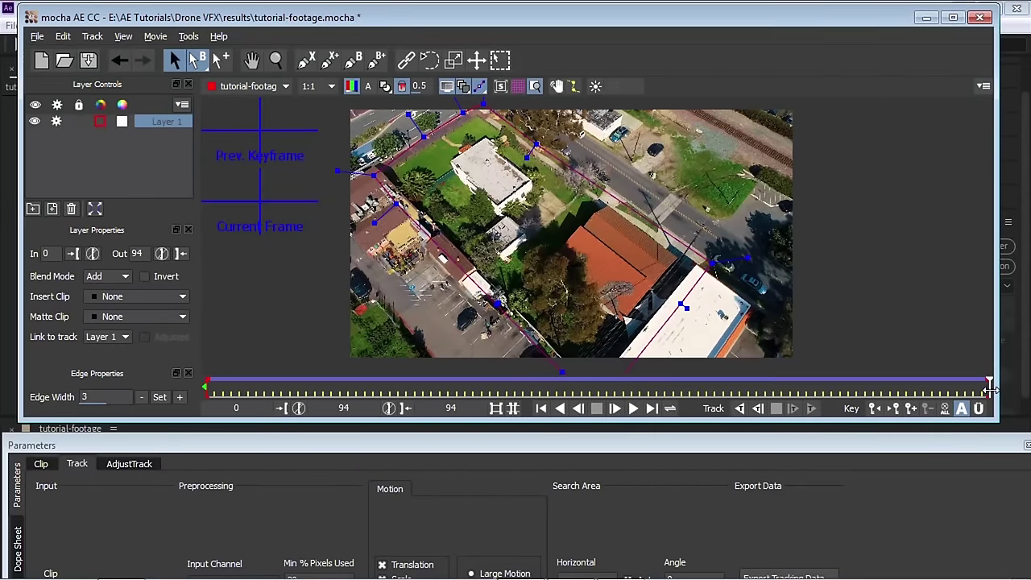
# - Scrub the tracked clip back to frame 0 and display the planar surface
pyautogui.moveTo(990, 390); pyautogui.dragTo(648, 390)
pyautogui.moveTo(463, 384); pyautogui.dragTo(206, 391)
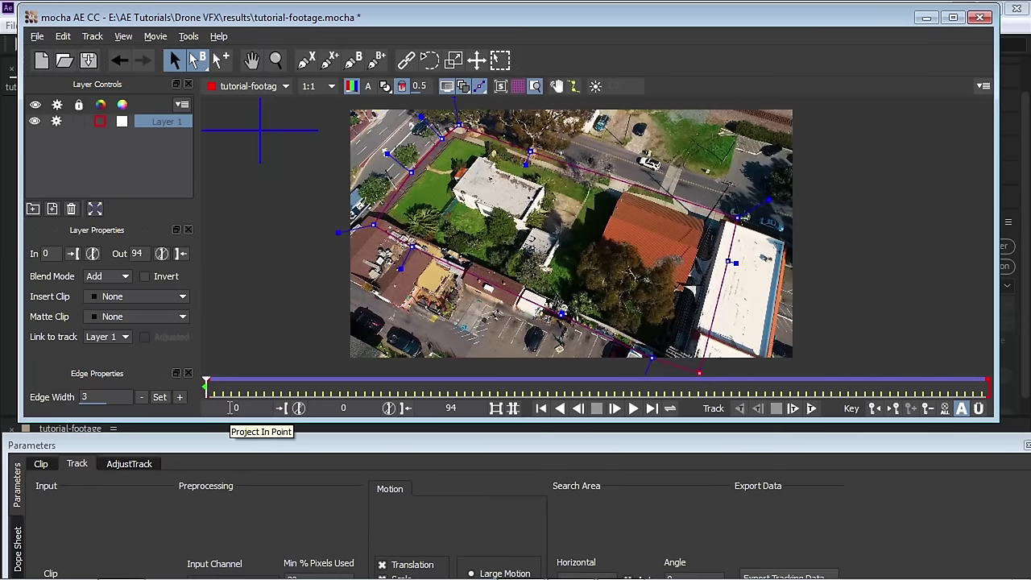
pyautogui.click(502, 88)
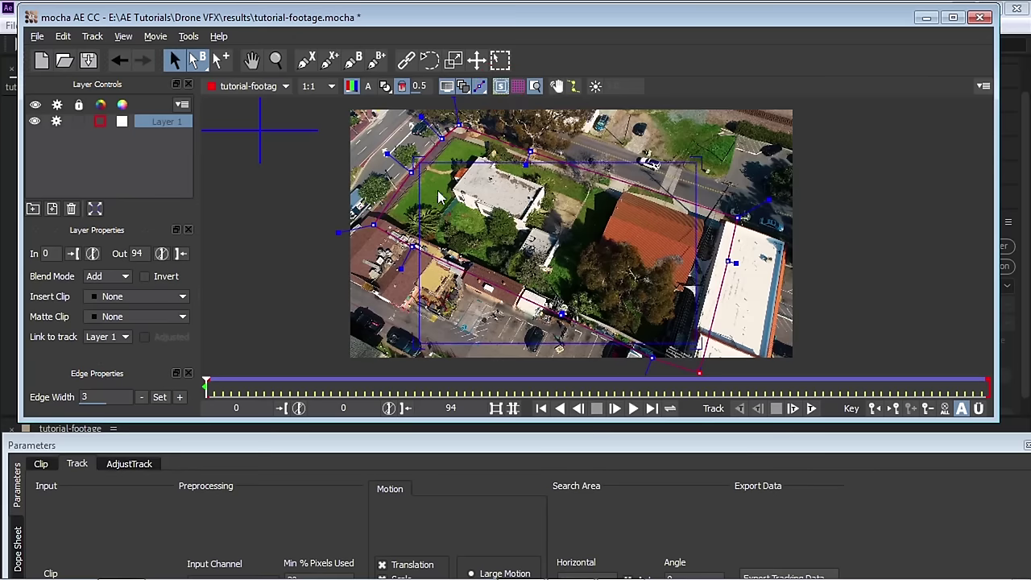
# - Place the four corners of the planar surface on the corners of the combined lots
pyautogui.moveTo(419, 165); pyautogui.dragTo(450, 141)
pyautogui.moveTo(426, 360); pyautogui.dragTo(377, 222)
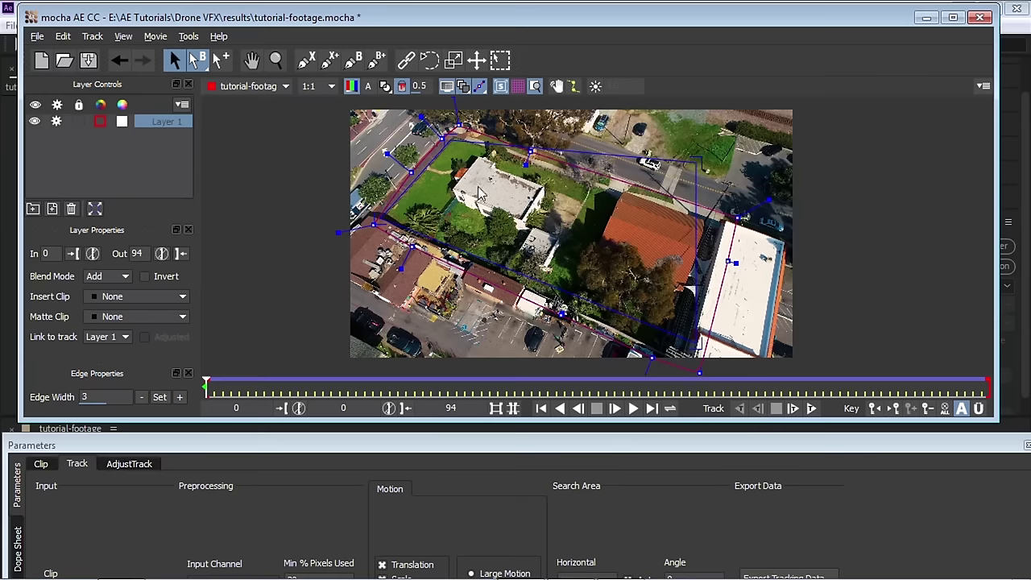
pyautogui.moveTo(705, 172); pyautogui.dragTo(720, 223)
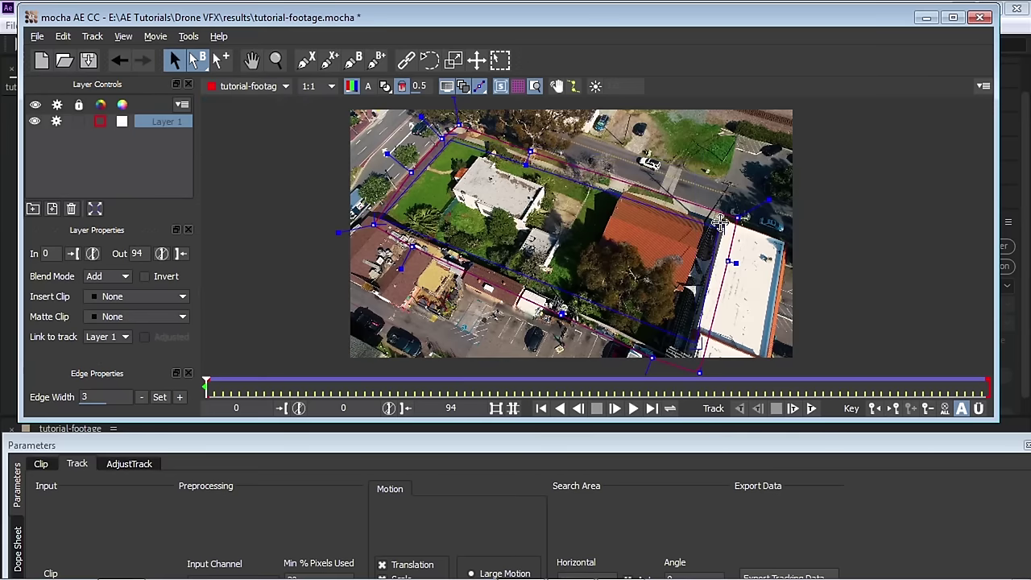
pyautogui.moveTo(703, 363); pyautogui.dragTo(684, 361)
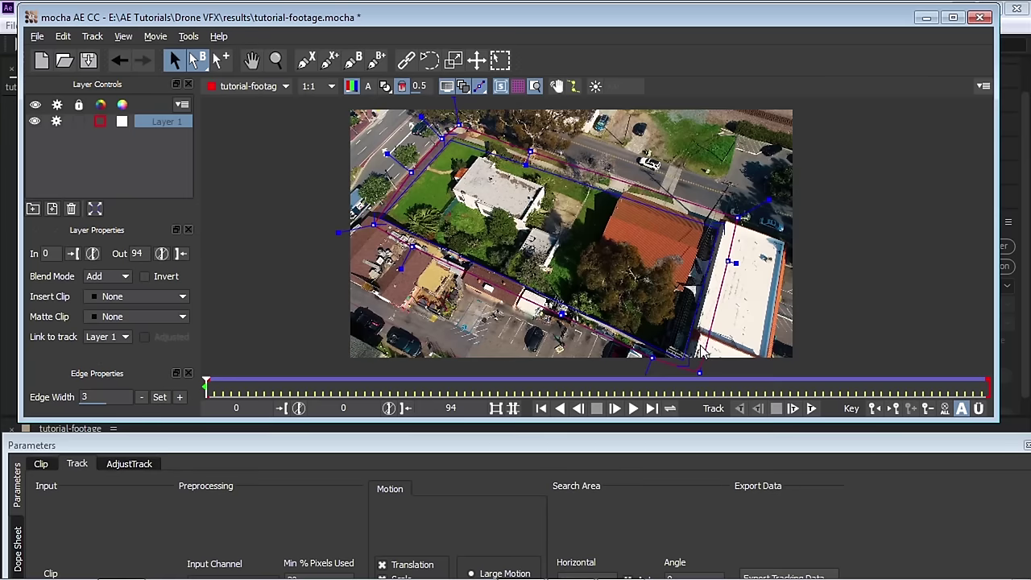
# - Fit the planar surface to the full frame and copy the tracking data as After Effects Corner Pin [supports motion blur]
pyautogui.click(94, 208)
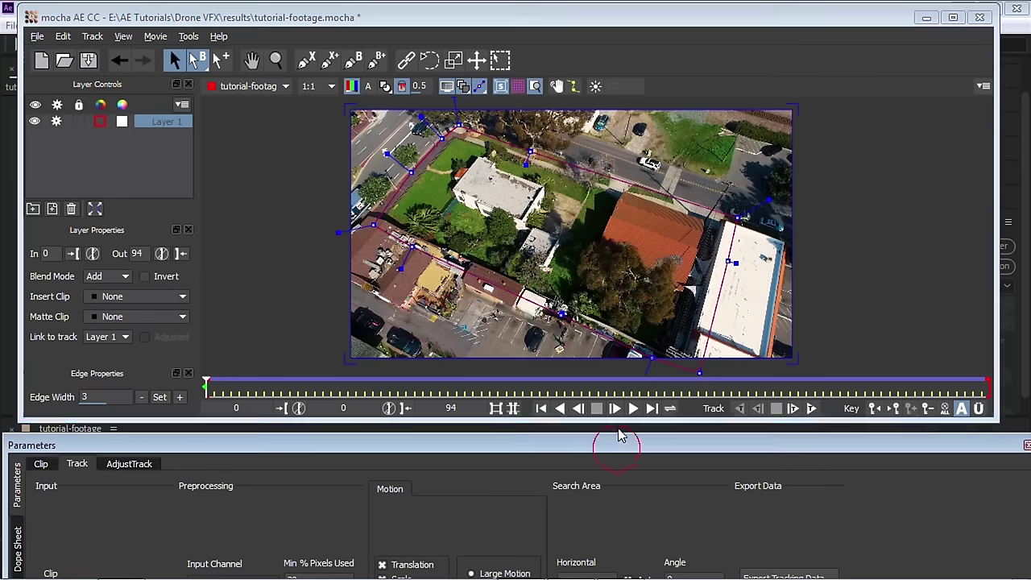
pyautogui.moveTo(617, 433); pyautogui.dragTo(623, 278)
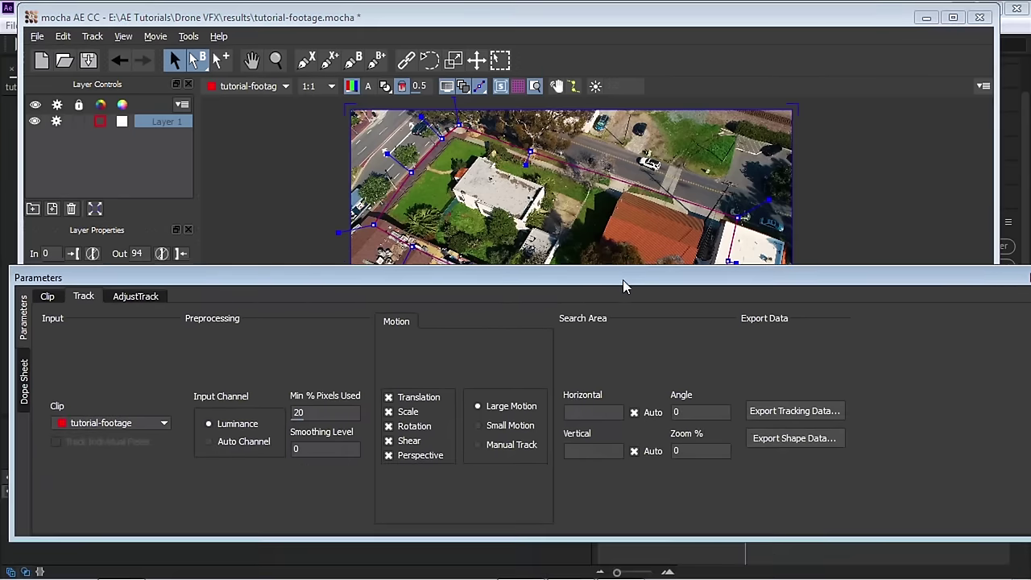
pyautogui.click(808, 411)
pyautogui.click(442, 199)
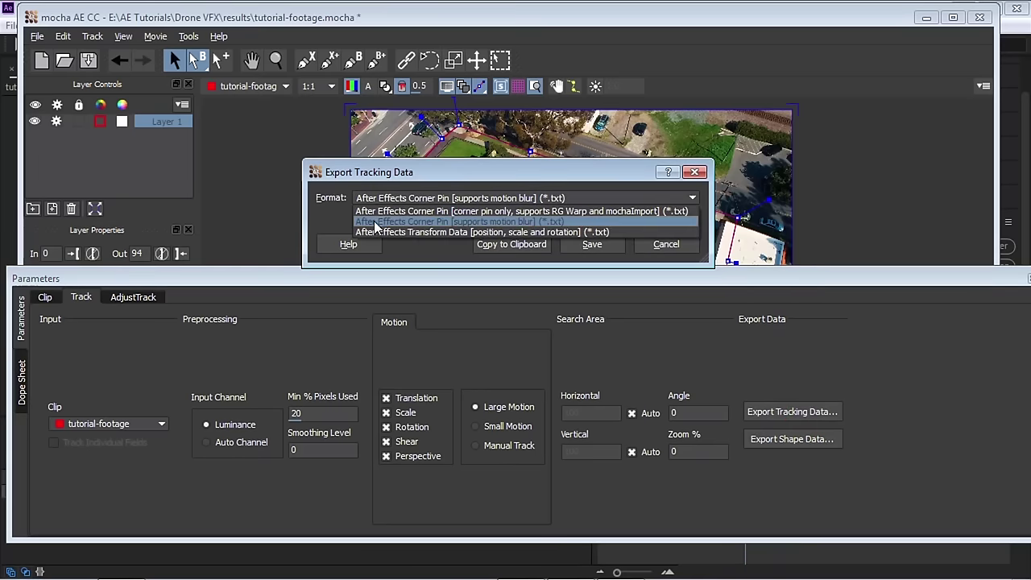
pyautogui.click(462, 223)
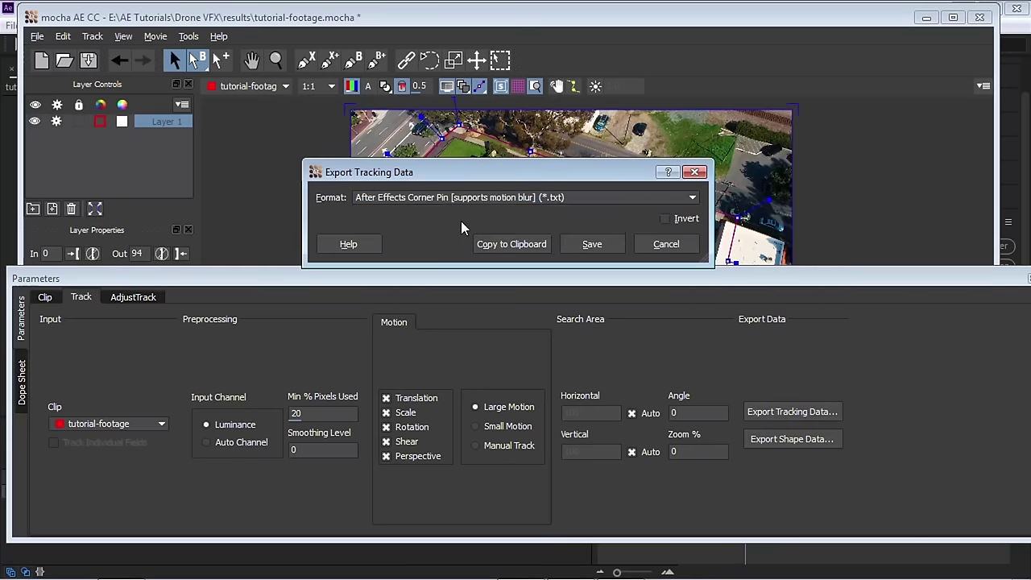
pyautogui.click(513, 244)
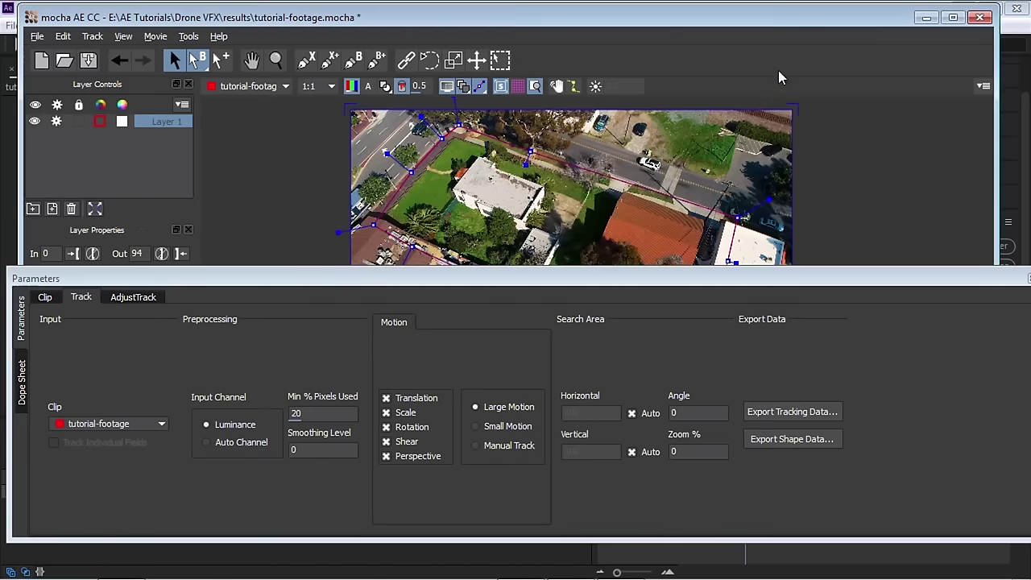
# - Switch back to After Effects and add the boundary and measurement compositions above the tutorial-footage.mp4 layer
pyautogui.click(1012, 35)
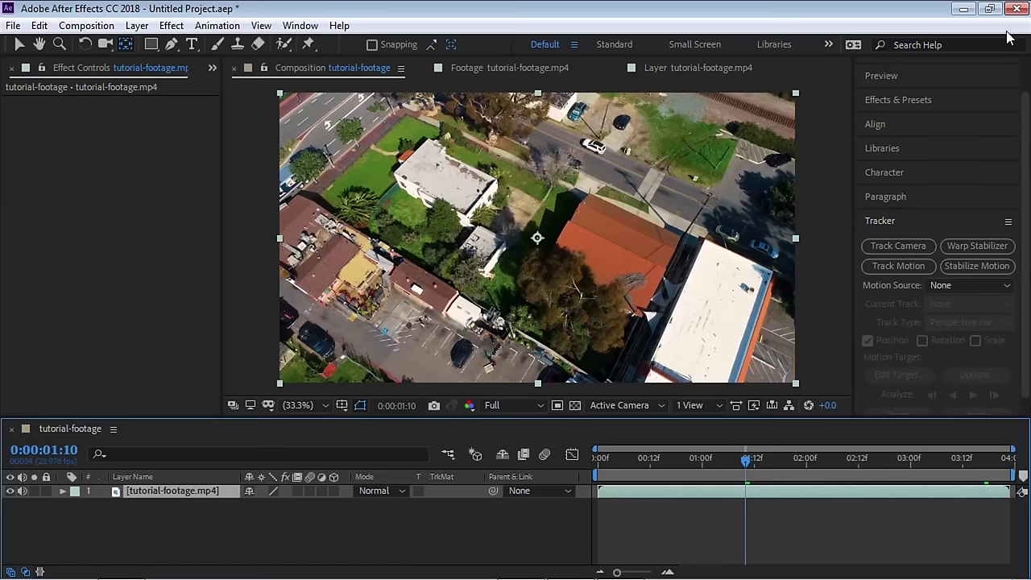
pyautogui.click(212, 67)
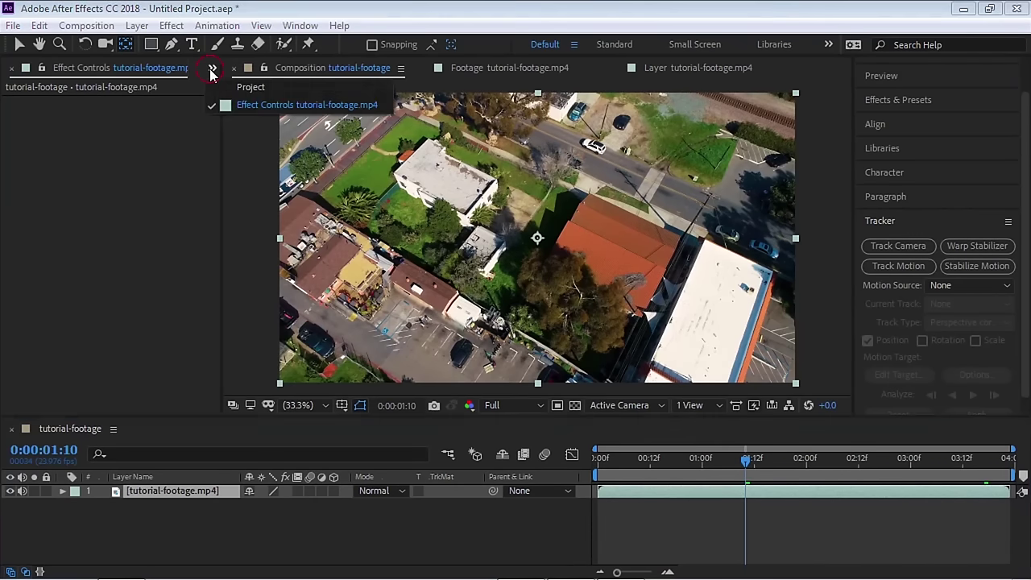
pyautogui.click(250, 87)
pyautogui.click(70, 216)
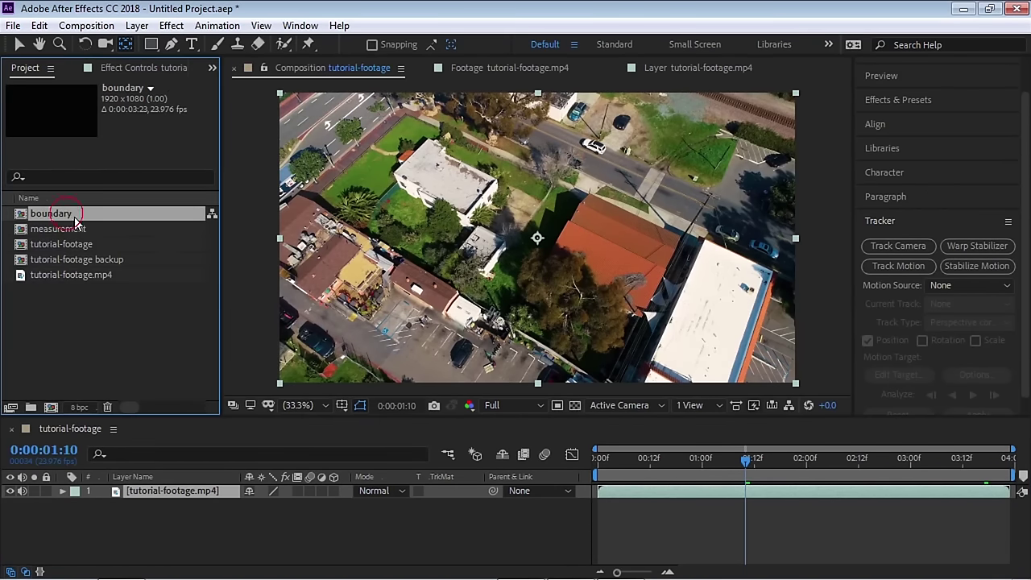
pyautogui.moveTo(70, 214); pyautogui.dragTo(194, 491)
pyautogui.moveTo(98, 213); pyautogui.dragTo(193, 490)
pyautogui.moveTo(77, 230); pyautogui.dragTo(192, 493)
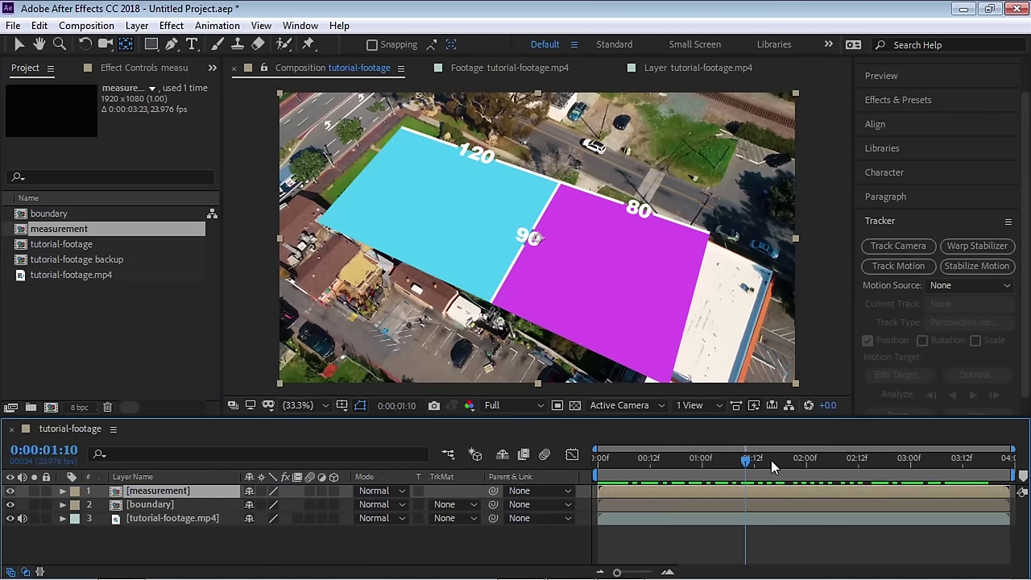
# - Paste the mocha tracking data onto the boundary layer at 0:00:00:00 and reveal its keyframes in an enlarged timeline
pyautogui.moveTo(747, 465); pyautogui.dragTo(600, 458)
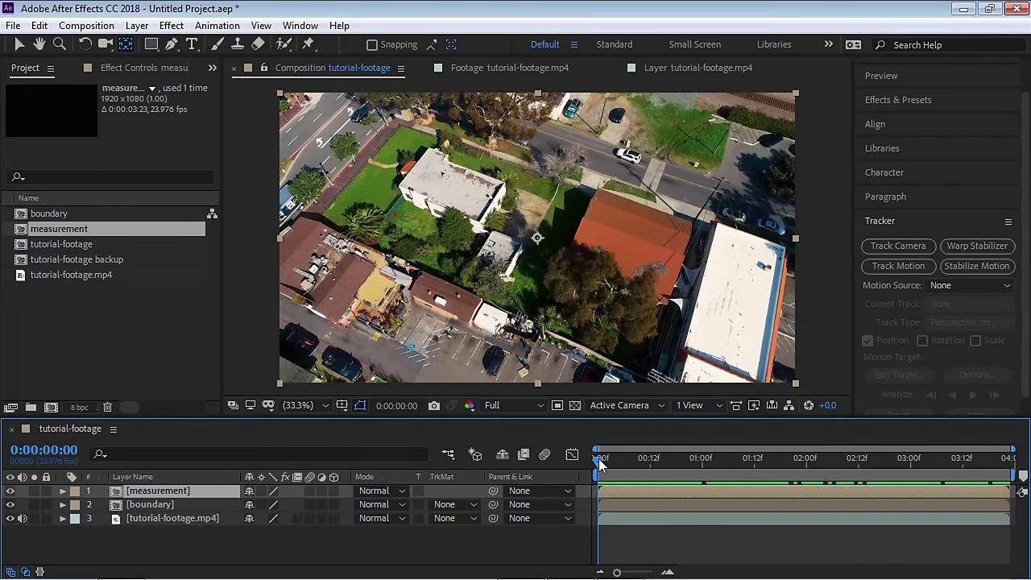
pyautogui.click(160, 505)
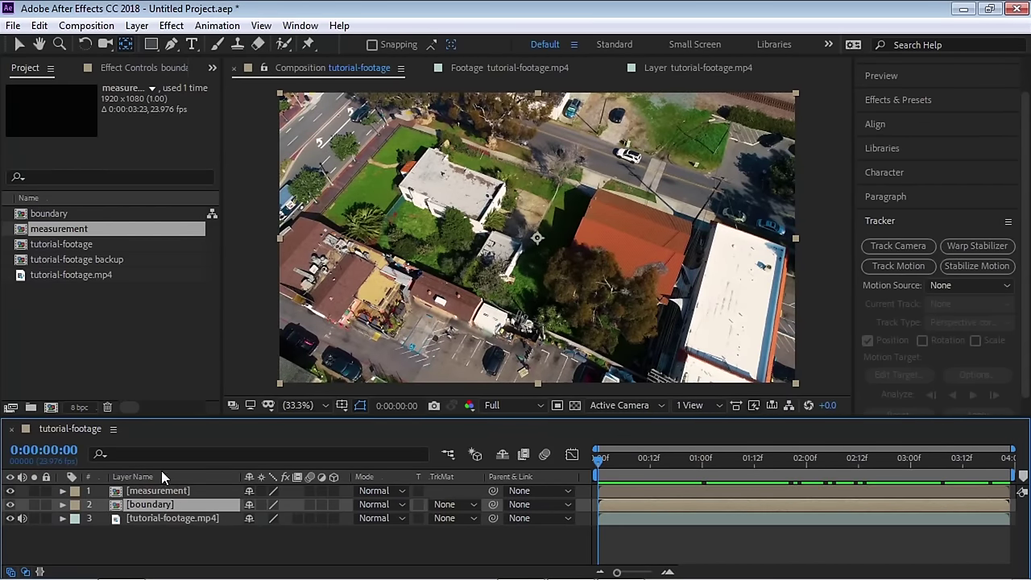
pyautogui.click(39, 25)
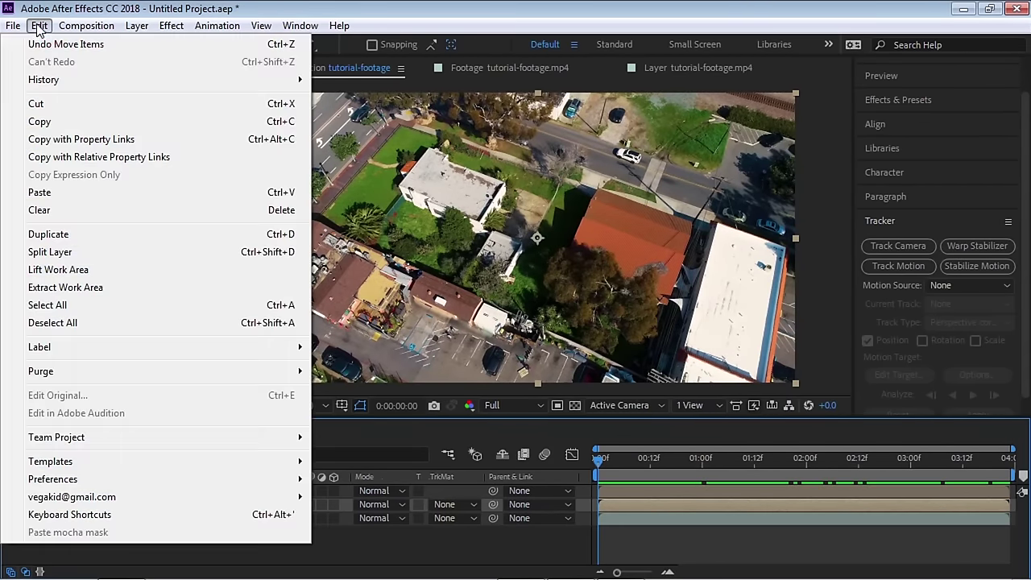
pyautogui.click(71, 194)
pyautogui.click(139, 71)
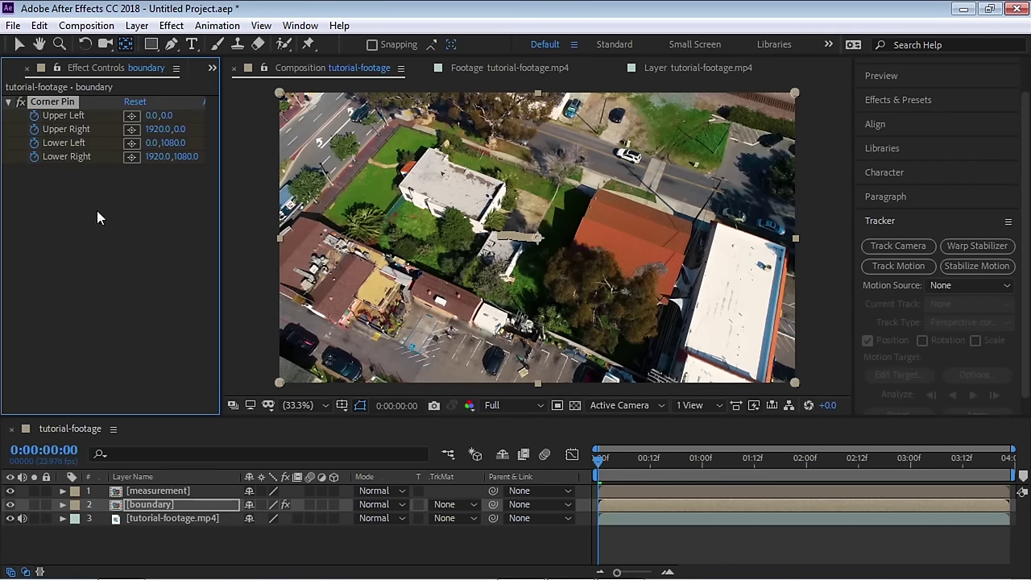
pyautogui.click(147, 505)
pyautogui.press('u')
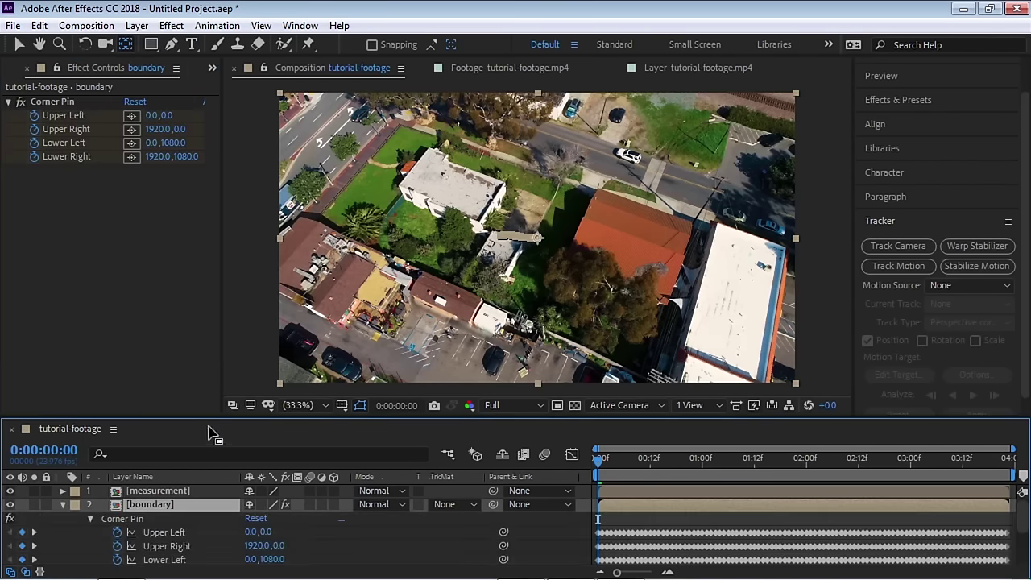
pyautogui.moveTo(209, 418); pyautogui.dragTo(206, 358)
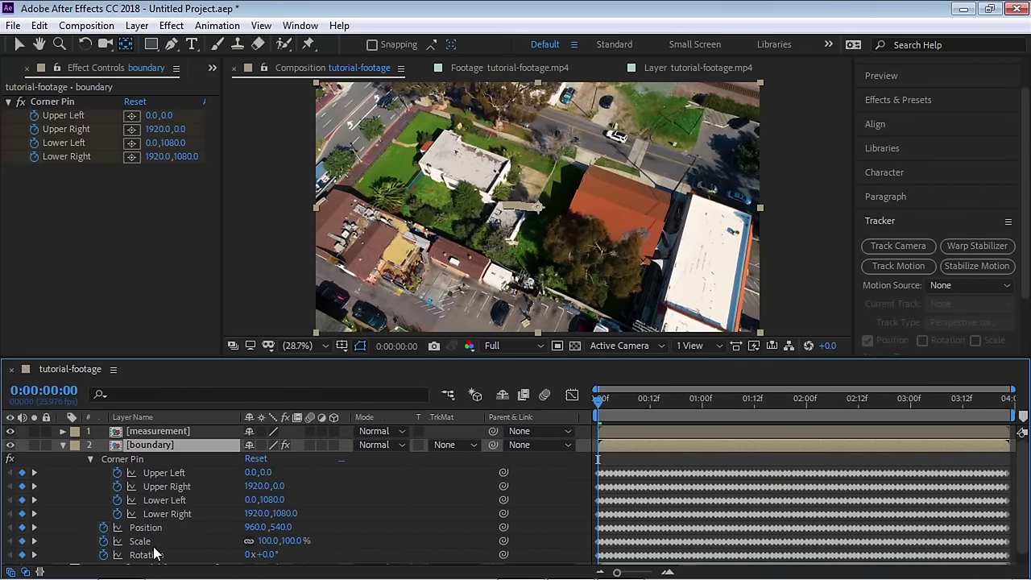
# - Paste the same tracking data onto the measurement layer, check its keyframes, and collapse both layers
pyautogui.click(172, 432)
pyautogui.click(45, 26)
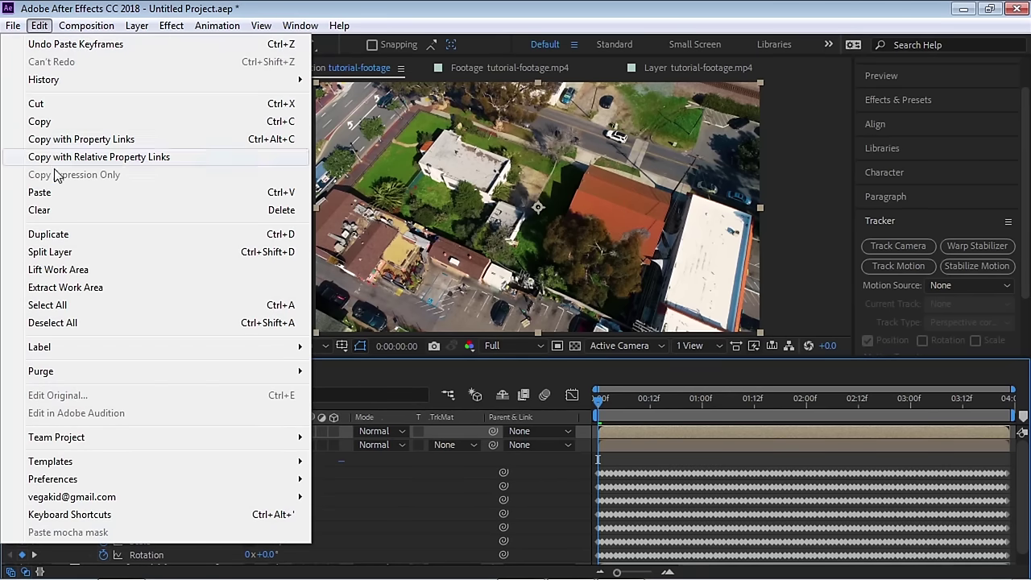
pyautogui.click(66, 192)
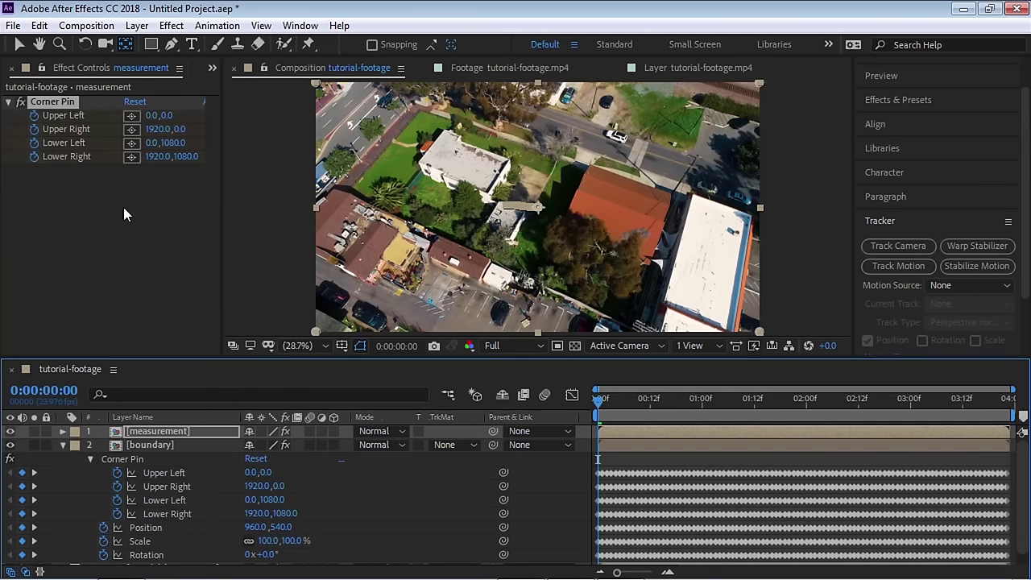
pyautogui.click(146, 433)
pyautogui.press('u')
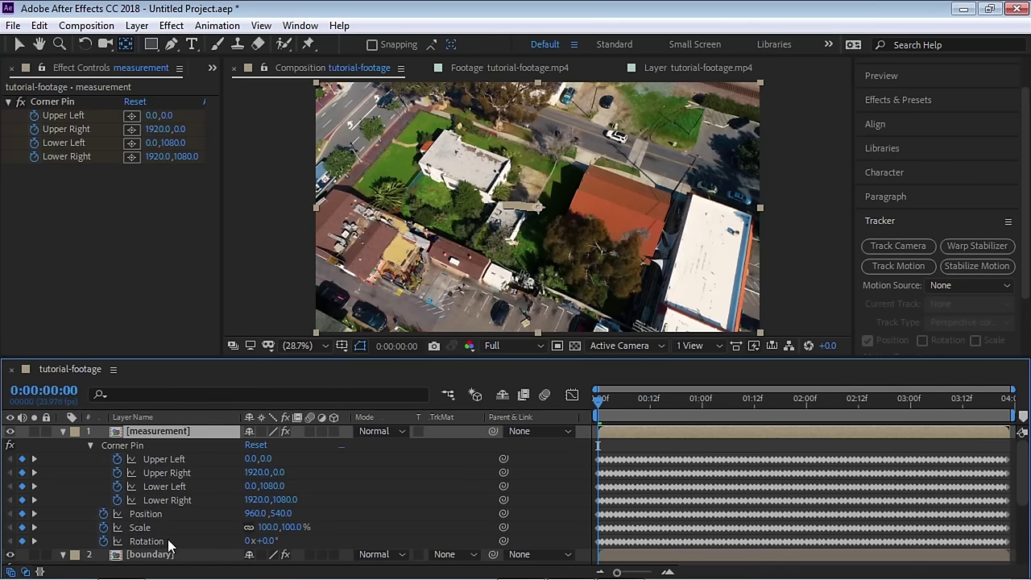
pyautogui.click(63, 432)
pyautogui.click(63, 444)
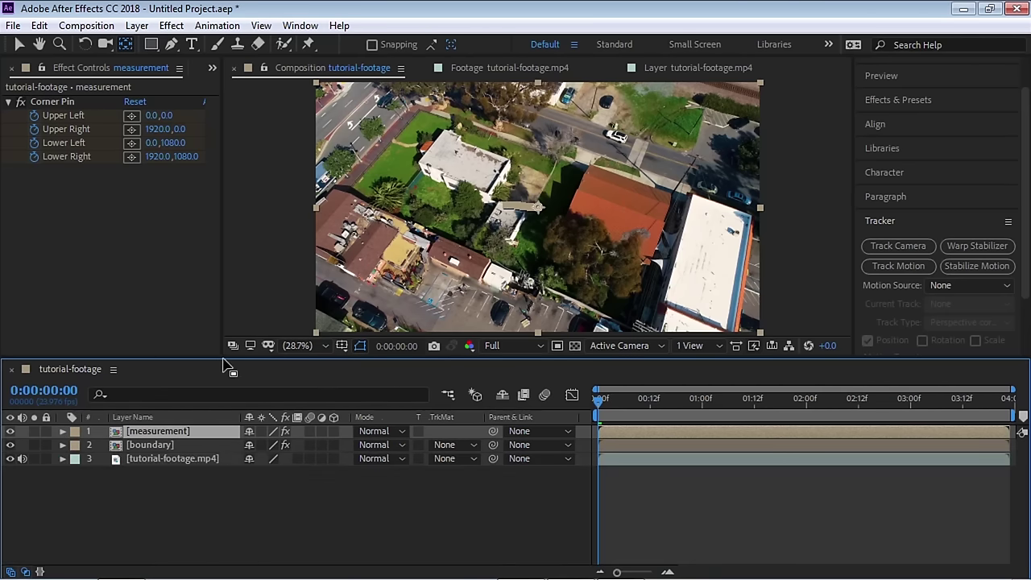
# - Play the tutorial-footage composition in a maximized viewer to check the tracked graphics, and restore the workspace layout
pyautogui.press('`')
pyautogui.press('space')
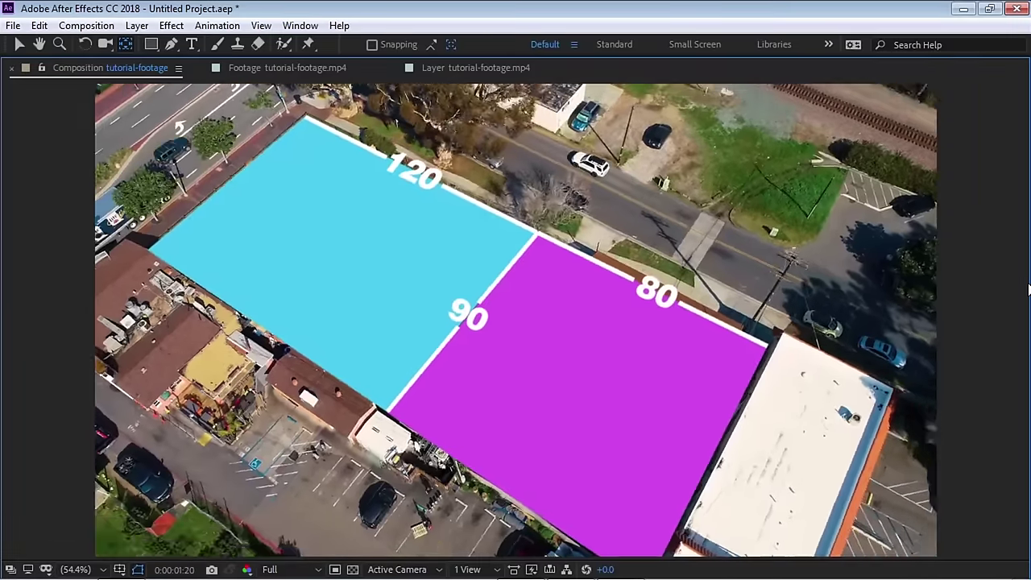
pyautogui.press('`')
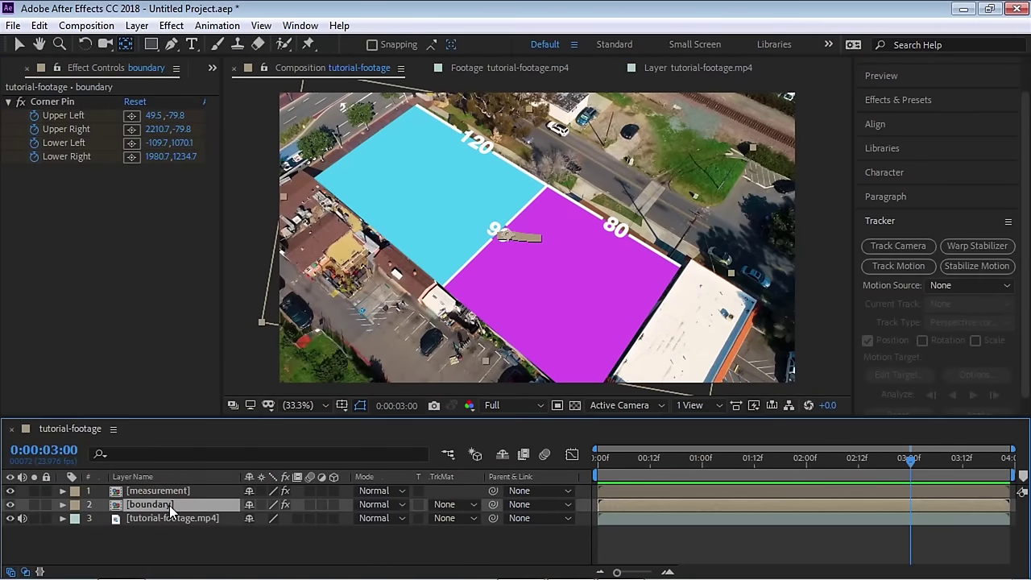
# - Lower the boundary layer's opacity to 65% so the footage shows through the lot shapes
pyautogui.click(383, 504)
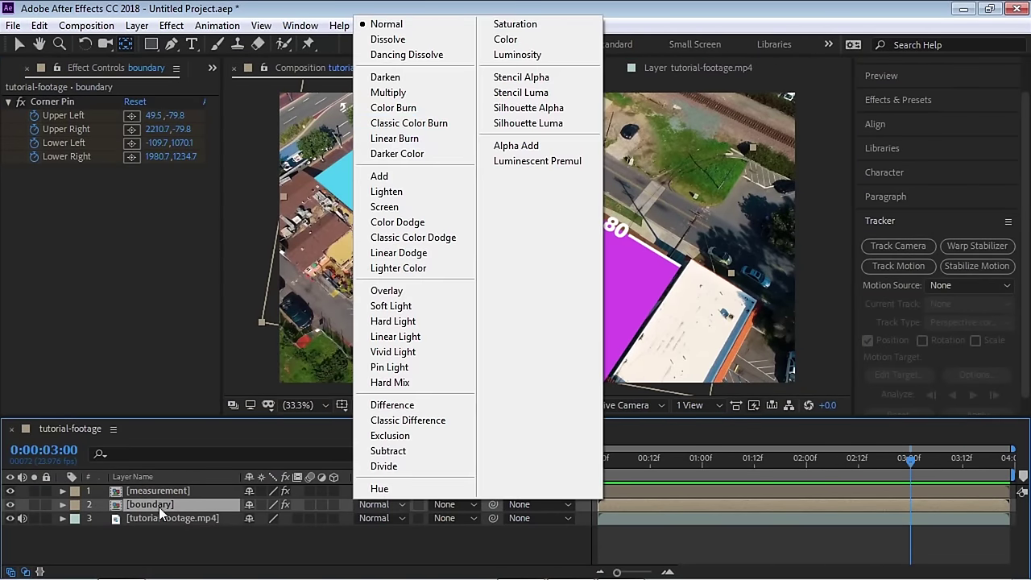
pyautogui.click(168, 504)
pyautogui.press('t')
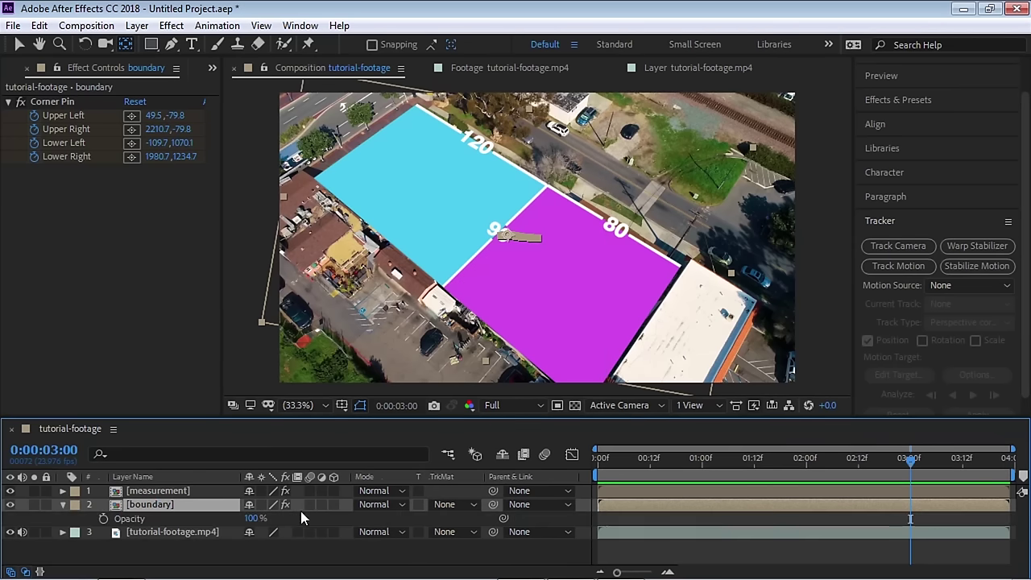
pyautogui.click(258, 518)
pyautogui.press('Return')
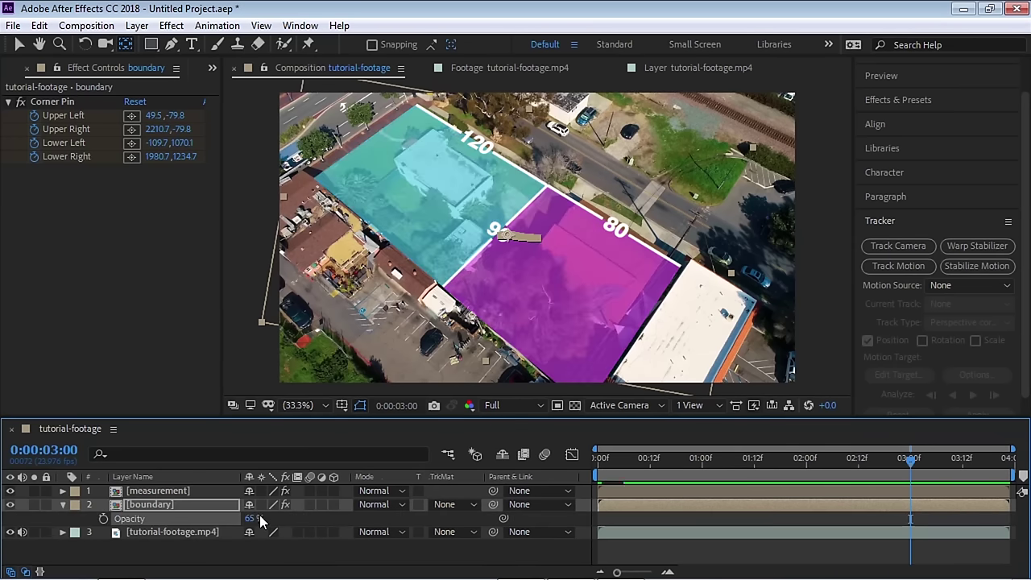
pyautogui.click(306, 546)
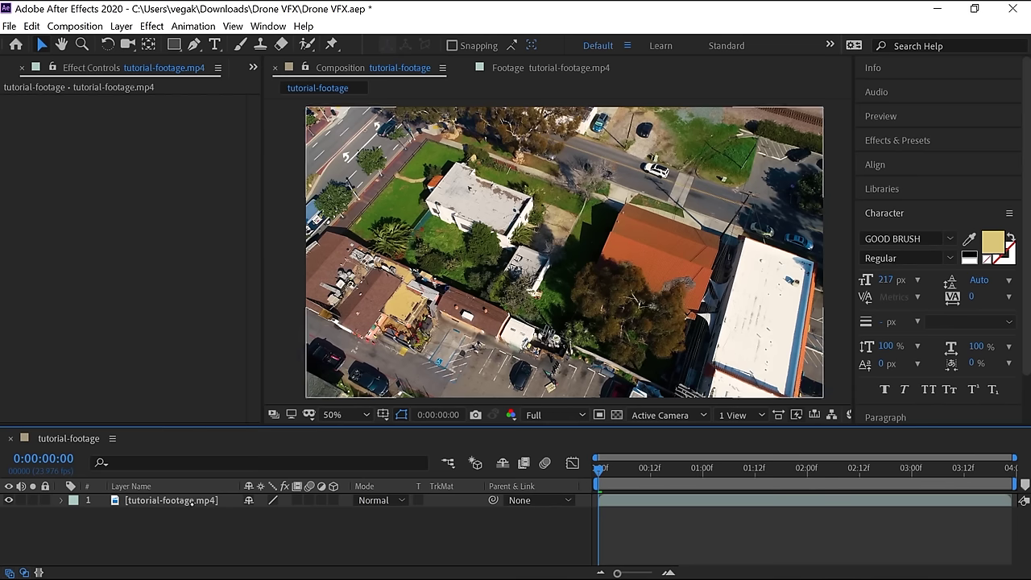
# - Apply Track in Boris FX Mocha to the tutorial-footage.mp4 layer, launch Mocha AE, and check that its workspace is Essentials
pyautogui.click(185, 500)
pyautogui.click(194, 25)
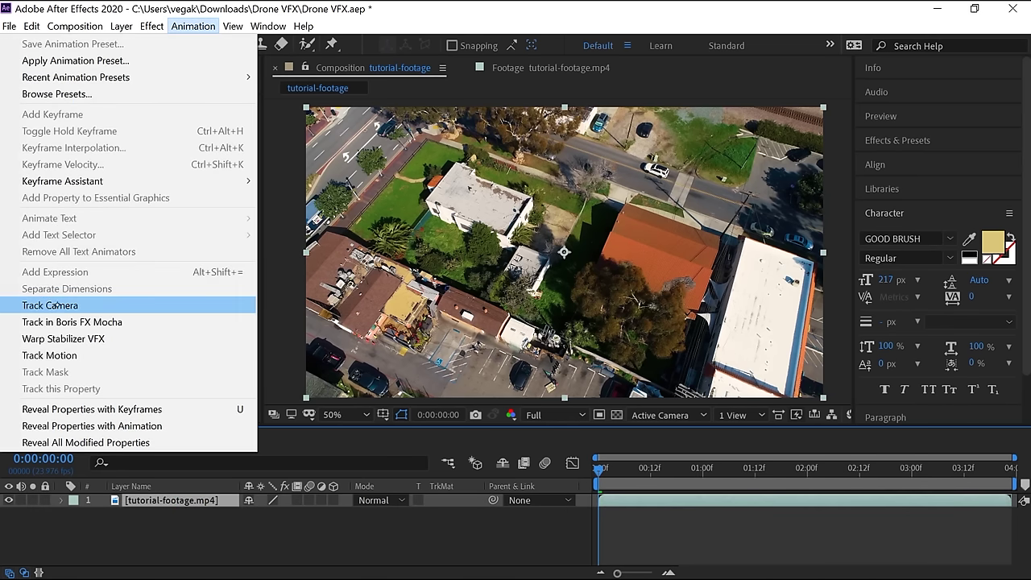
pyautogui.click(138, 322)
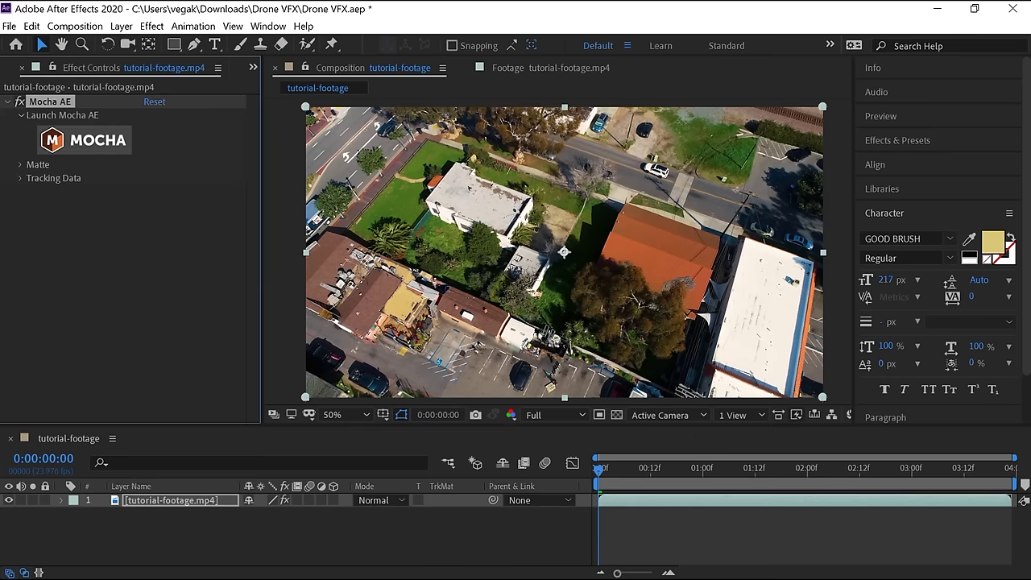
pyautogui.click(111, 140)
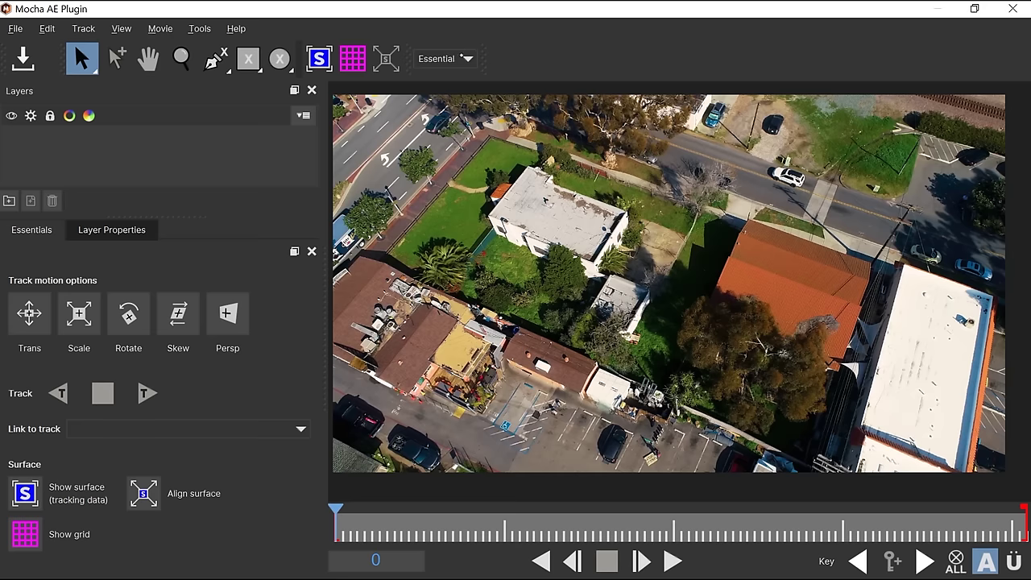
pyautogui.click(445, 58)
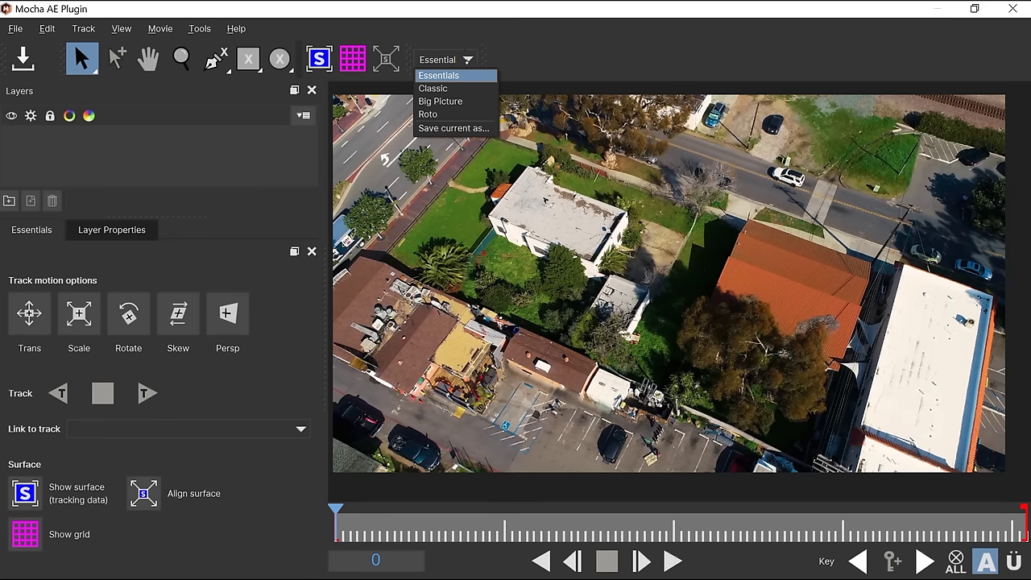
pyautogui.click(509, 39)
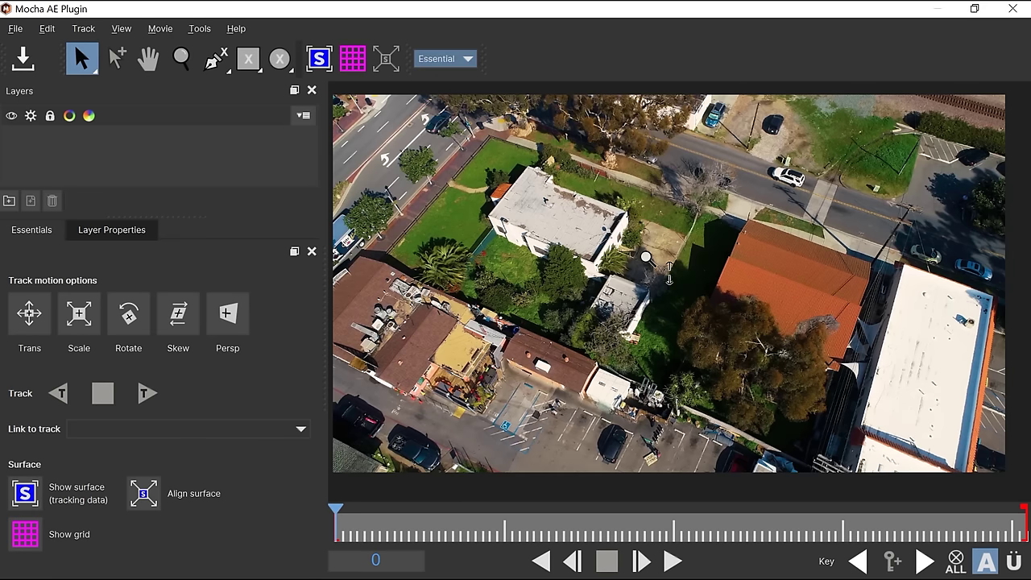
# - Draw a closed X-Spline around the whole lot, from the sidewalk along the road to just below the frame's lower edge
pyautogui.press('z')
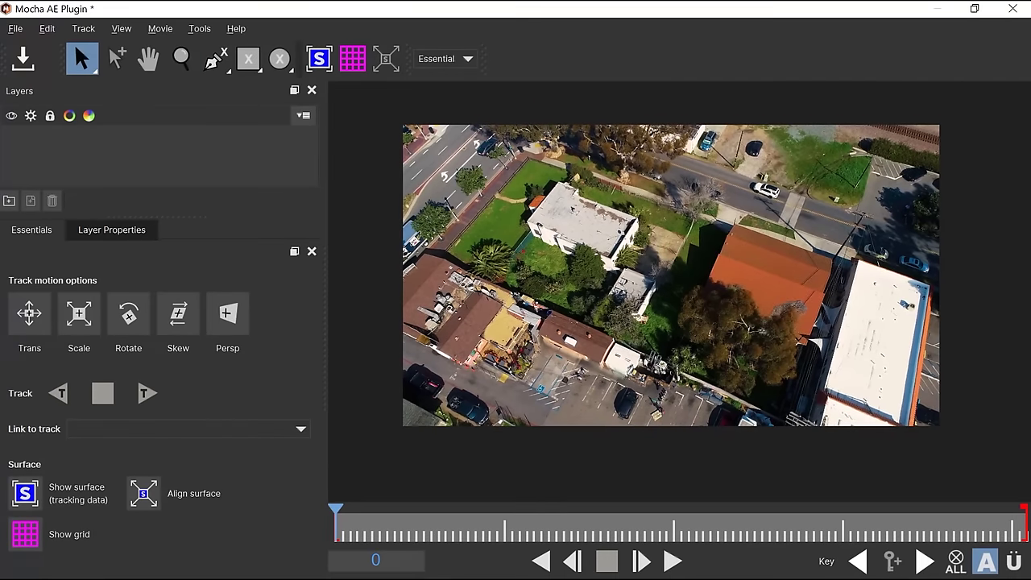
pyautogui.click(213, 59)
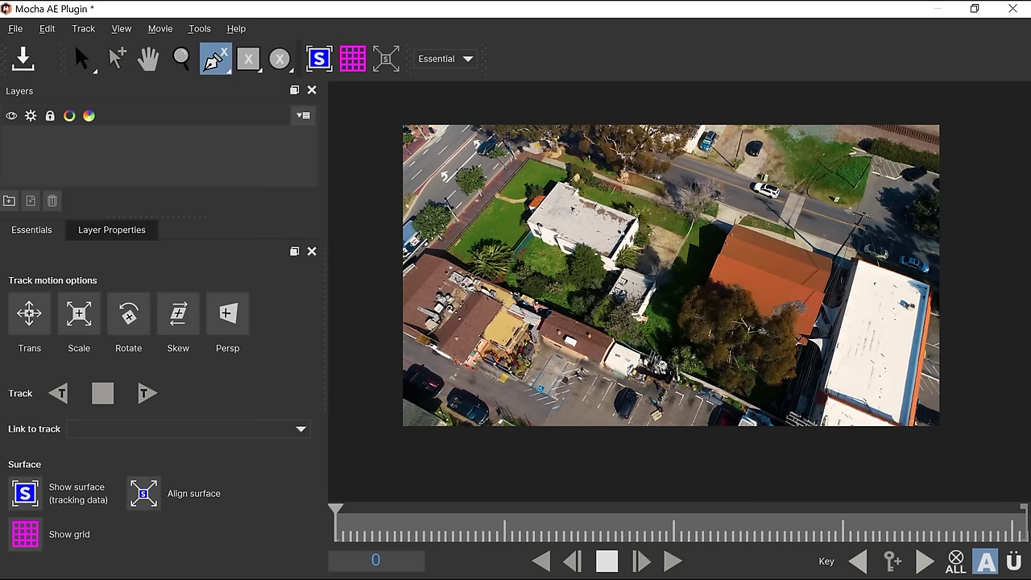
pyautogui.click(534, 129)
pyautogui.click(508, 162)
pyautogui.click(439, 246)
pyautogui.click(455, 229)
pyautogui.click(428, 268)
pyautogui.click(577, 330)
pyautogui.click(737, 394)
pyautogui.click(819, 440)
pyautogui.click(854, 348)
pyautogui.click(859, 251)
pyautogui.click(643, 210)
pyautogui.click(547, 147)
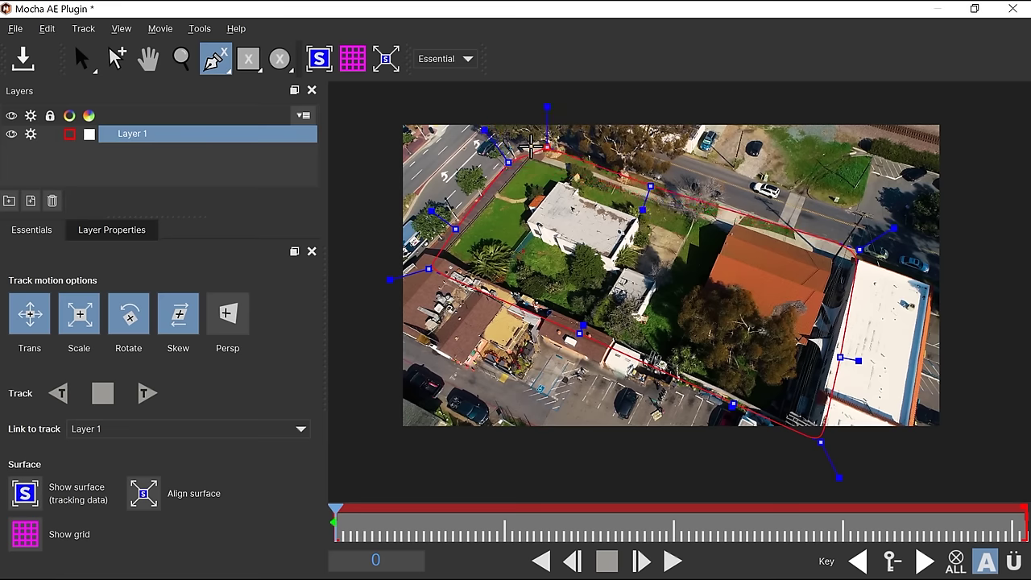
# - Refine the spline around the lot by adjusting its upper points and sharpening its corners to follow the lot edges
pyautogui.click(485, 130)
pyautogui.moveTo(506, 165); pyautogui.dragTo(492, 173)
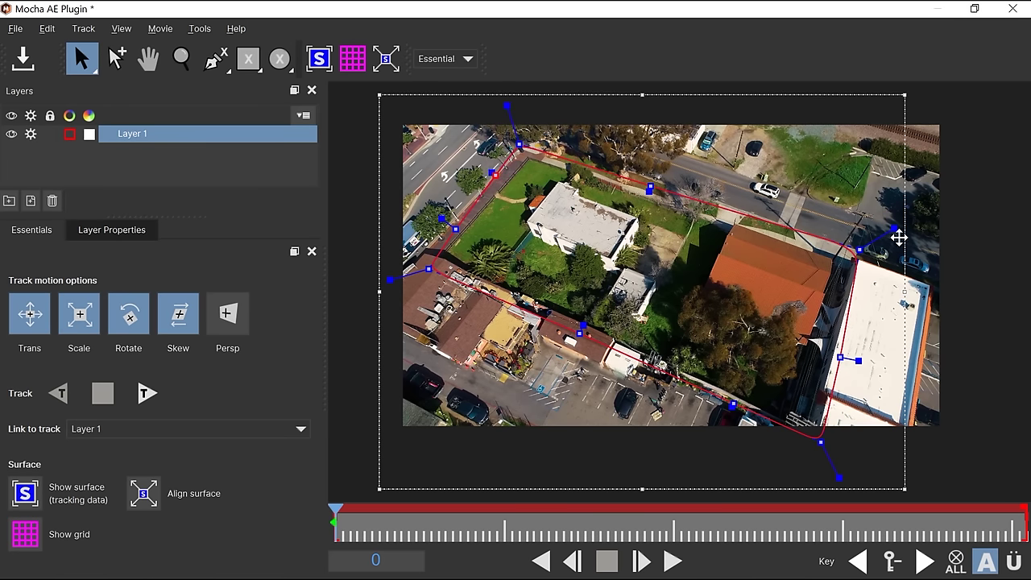
pyautogui.moveTo(860, 249); pyautogui.dragTo(899, 228)
pyautogui.moveTo(838, 478); pyautogui.dragTo(843, 485)
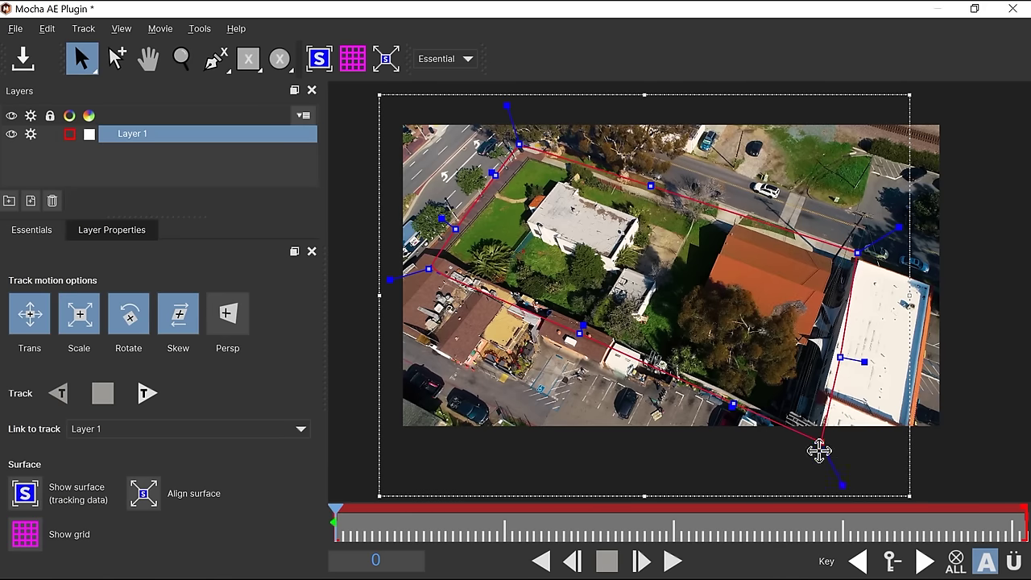
pyautogui.moveTo(390, 280); pyautogui.dragTo(383, 282)
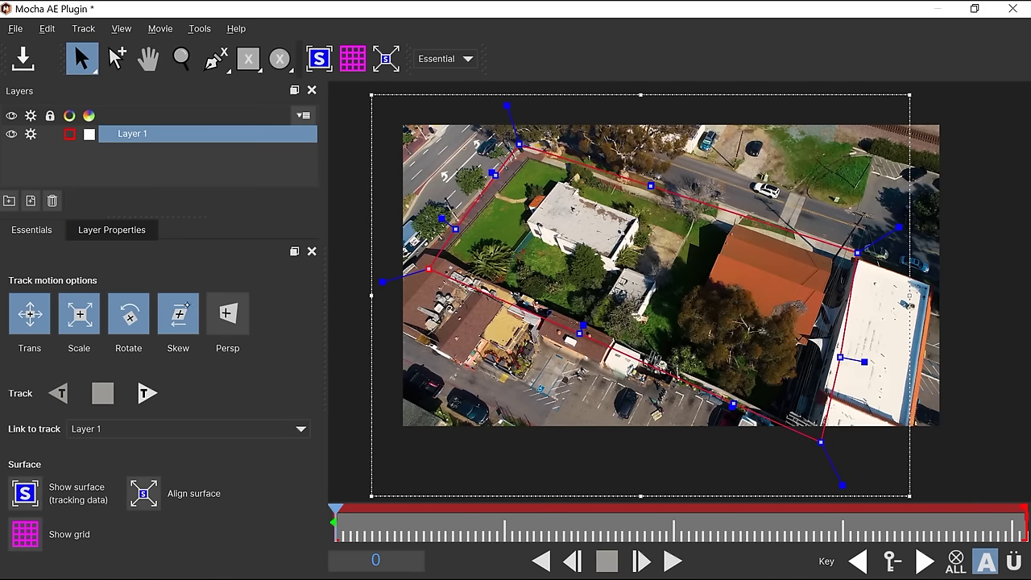
# - Include perspective in the motion options, track Layer 1 forward through the clip, and return to frame 0
pyautogui.click(229, 316)
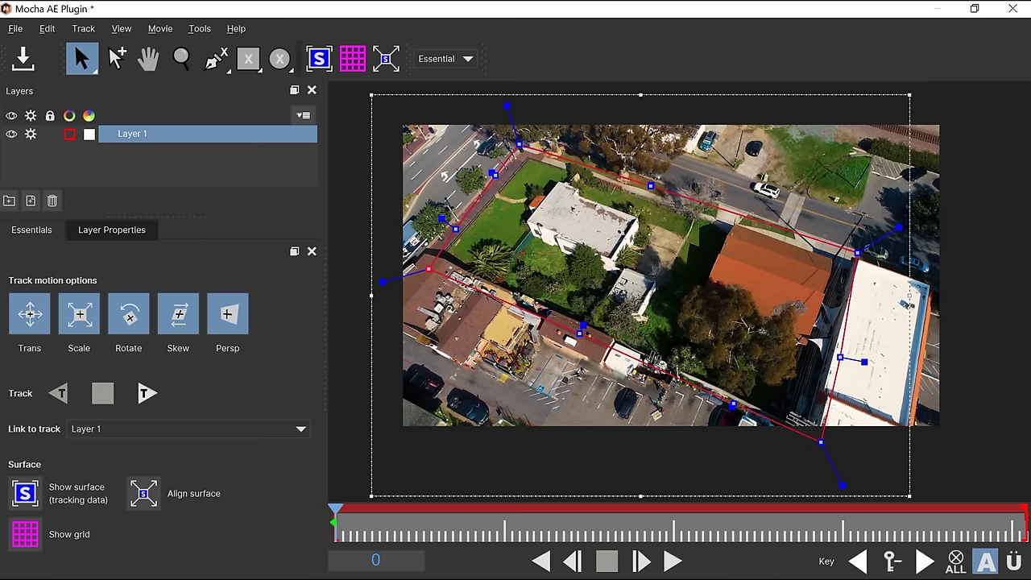
pyautogui.click(147, 393)
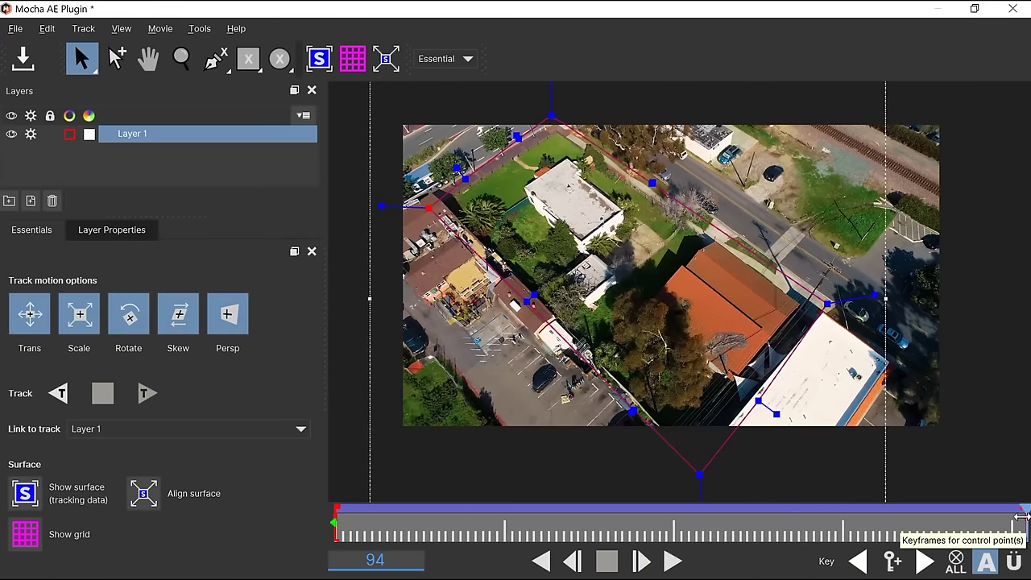
pyautogui.moveTo(1023, 519); pyautogui.dragTo(334, 527)
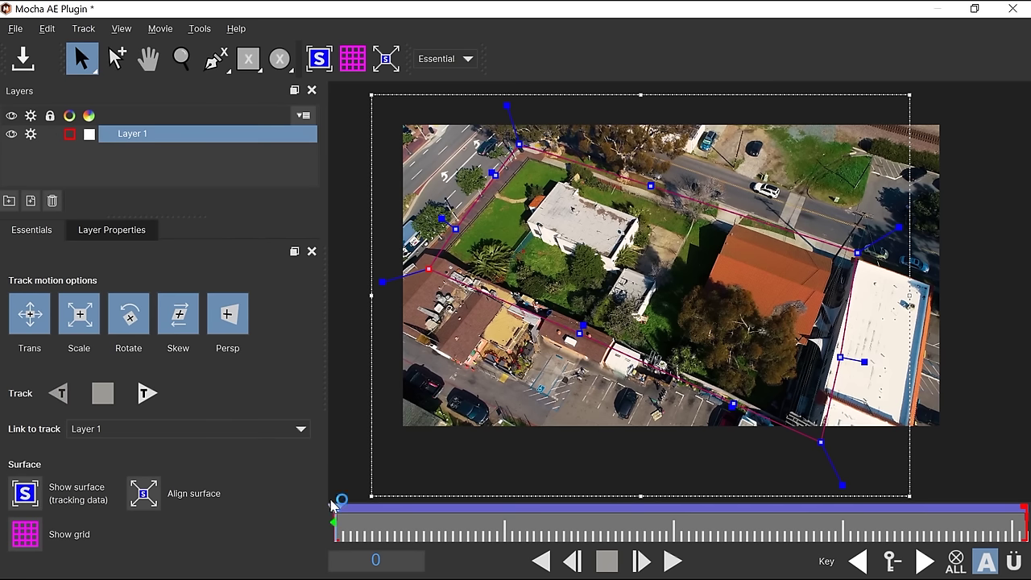
# - Show the tracking surface and align it to the full frame, saving the mocha project before returning to After Effects
pyautogui.click(319, 58)
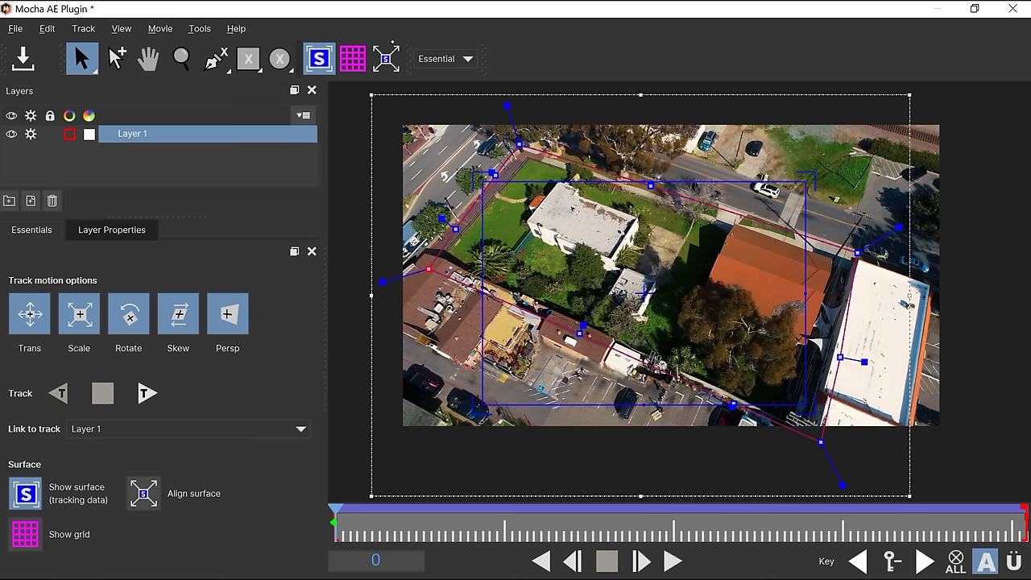
pyautogui.click(386, 58)
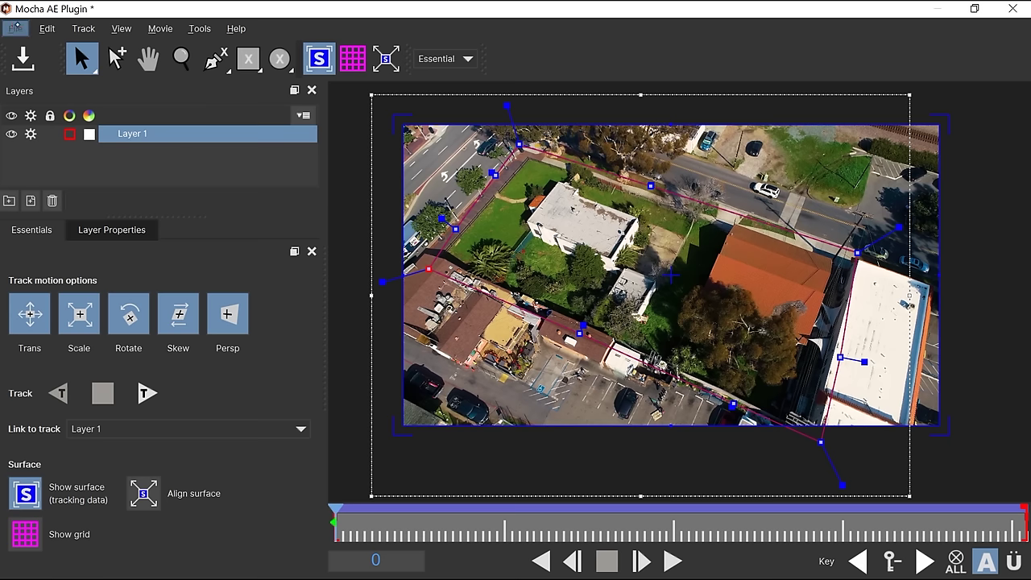
pyautogui.click(15, 28)
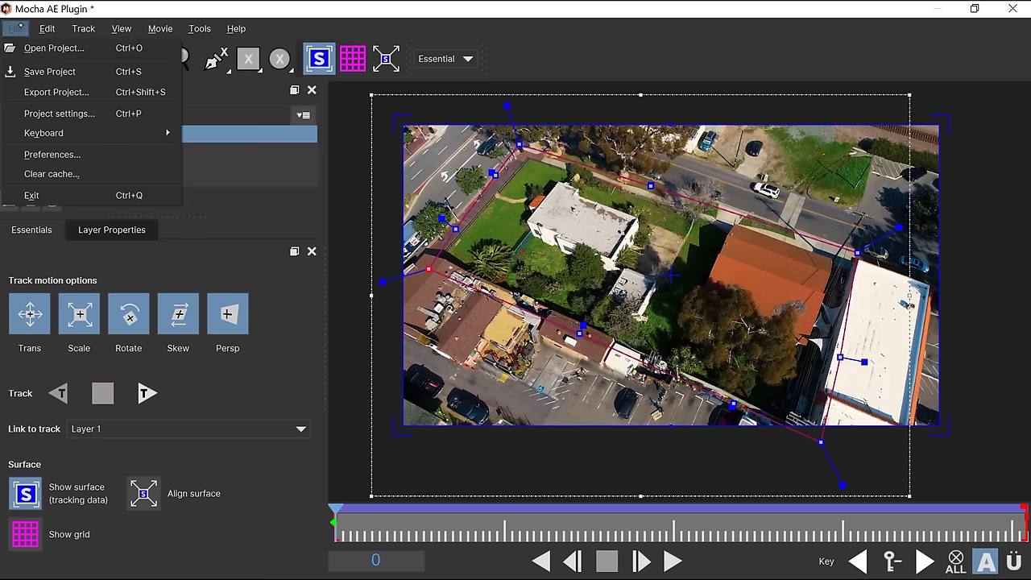
pyautogui.click(52, 71)
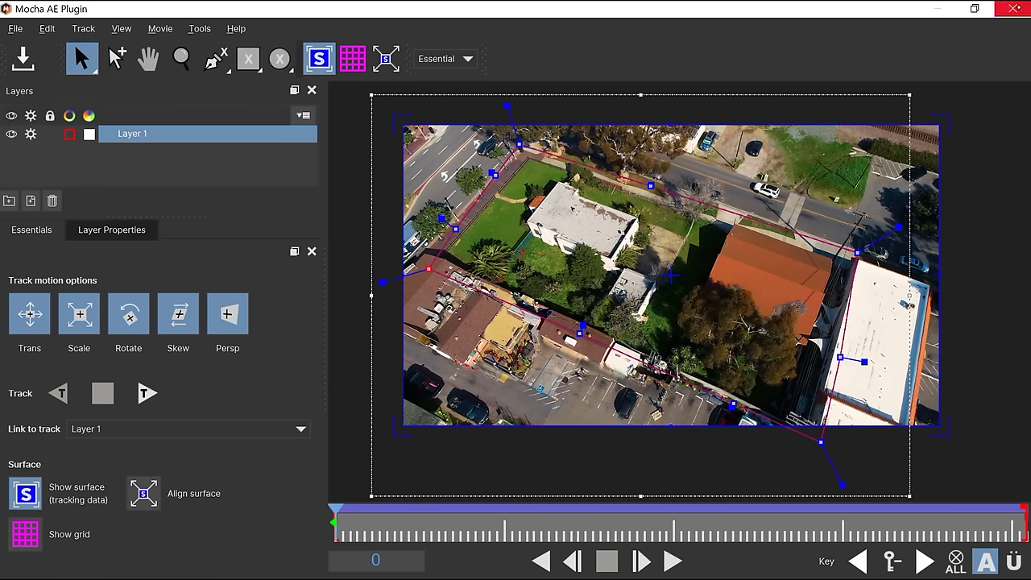
pyautogui.click(1011, 8)
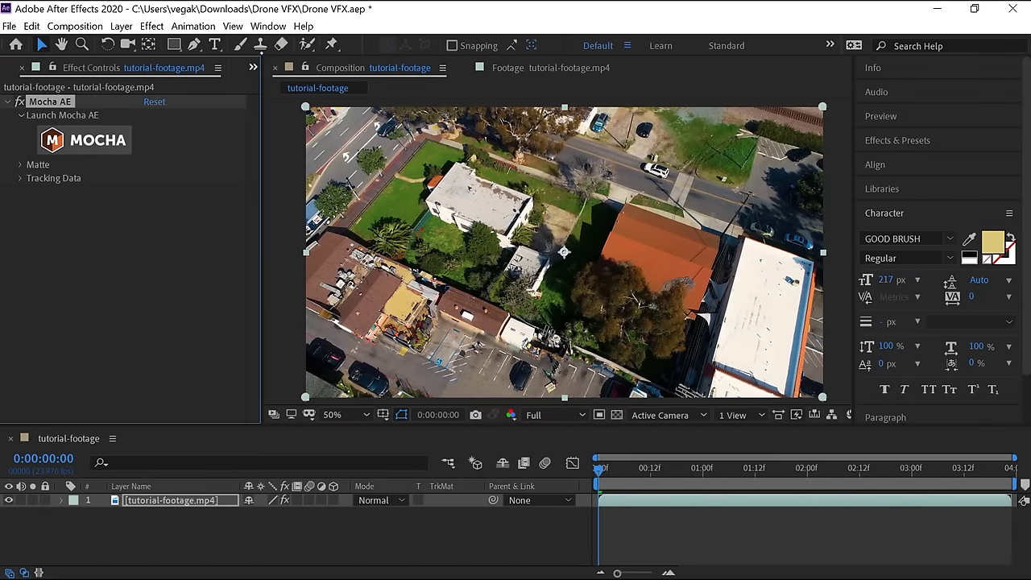
# - Add the boundary and measurement compositions from the project above the tutorial-footage.mp4 layer, with measurement on top
pyautogui.hotkey('ctrl', '0')
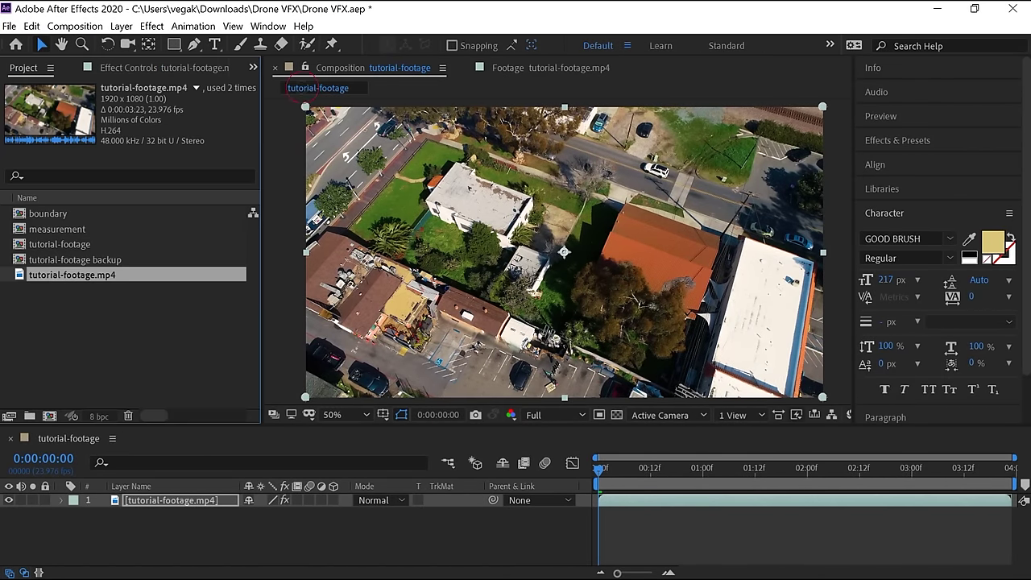
pyautogui.moveTo(66, 213); pyautogui.dragTo(196, 493)
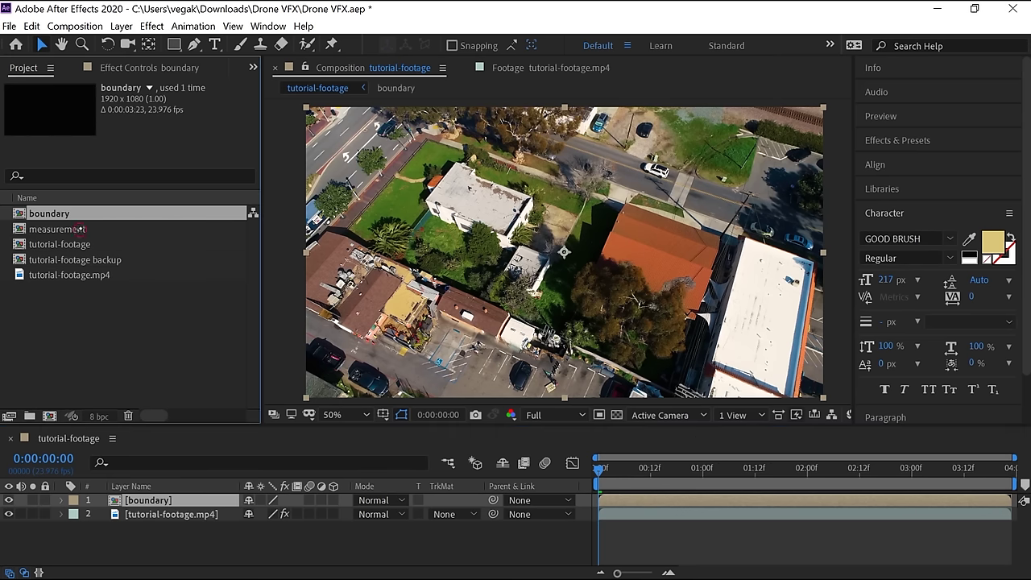
pyautogui.moveTo(81, 229); pyautogui.dragTo(194, 496)
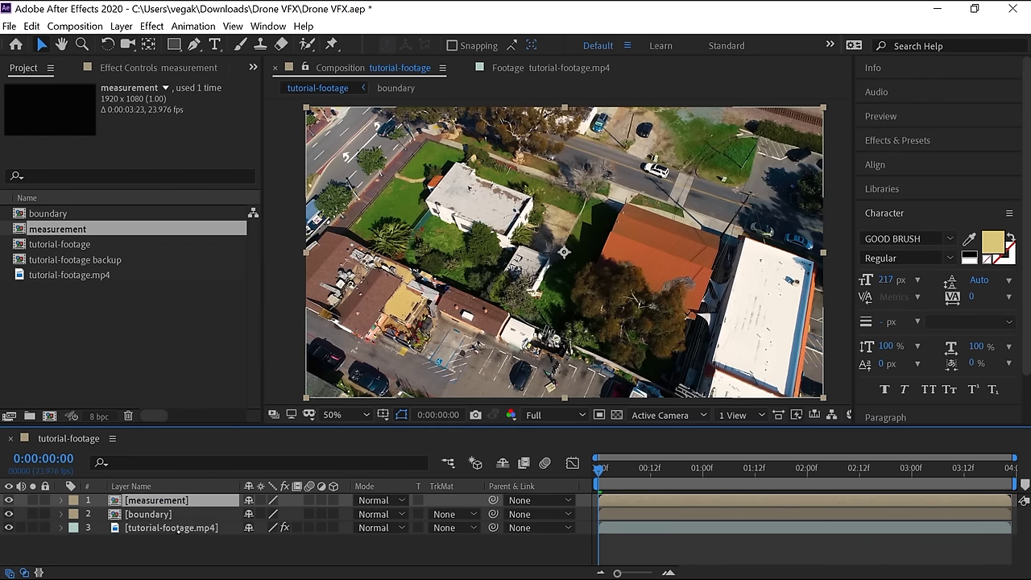
# - Create track data from mocha's Layer 1 in the Mocha AE effect on the tutorial-footage.mp4 layer
pyautogui.click(179, 531)
pyautogui.click(150, 66)
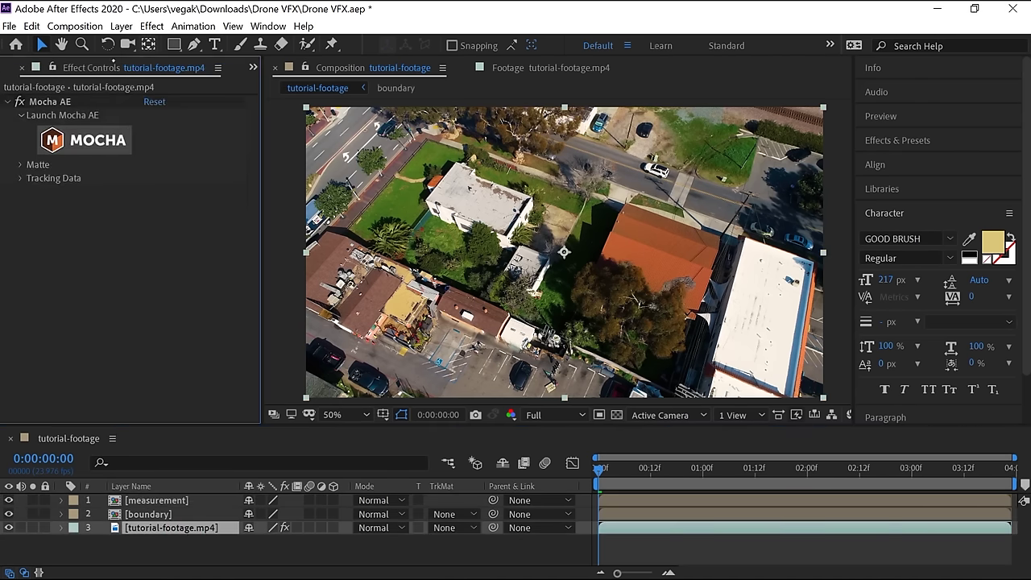
pyautogui.click(21, 179)
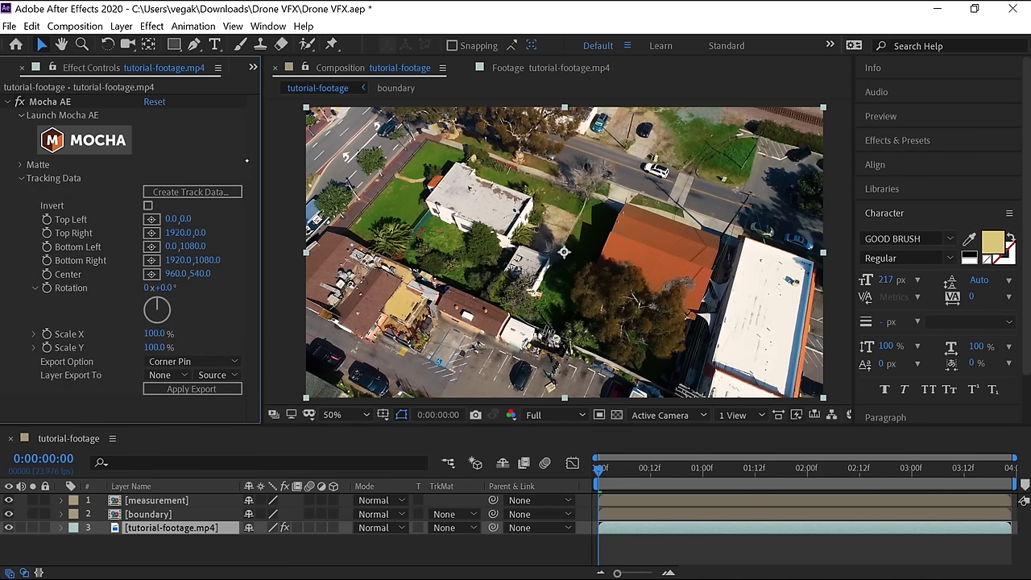
pyautogui.click(214, 192)
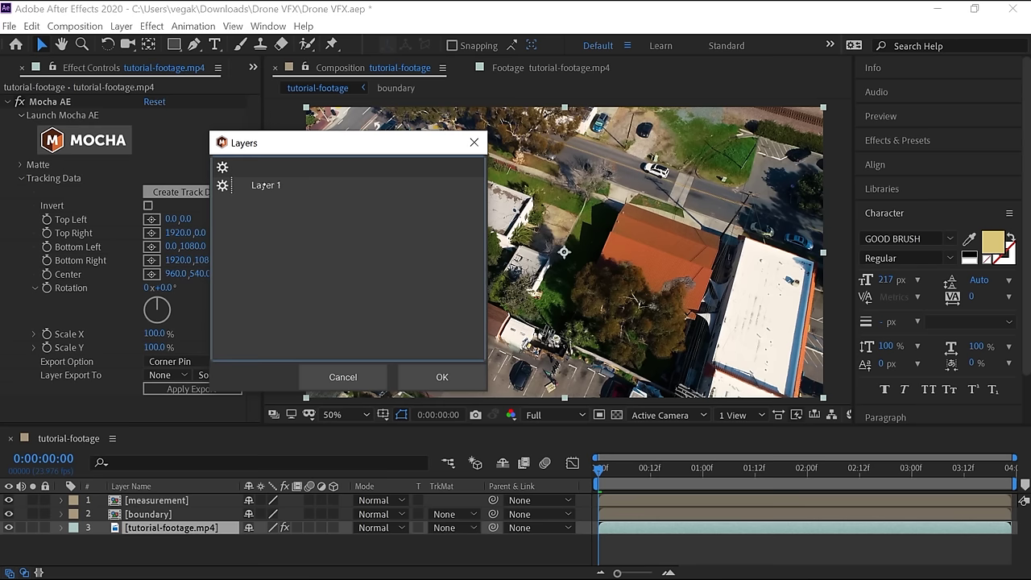
pyautogui.click(264, 186)
pyautogui.click(440, 376)
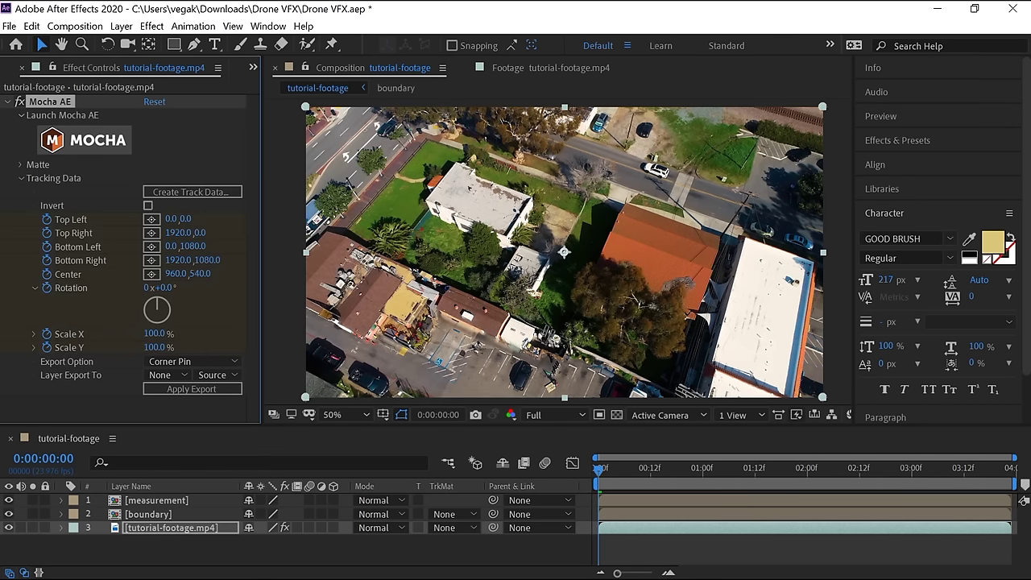
# - Export the tracking data to the boundary layer as Corner Pin (Support Motion Blur) and check the applied effect on that layer
pyautogui.click(194, 362)
pyautogui.click(199, 377)
pyautogui.click(193, 362)
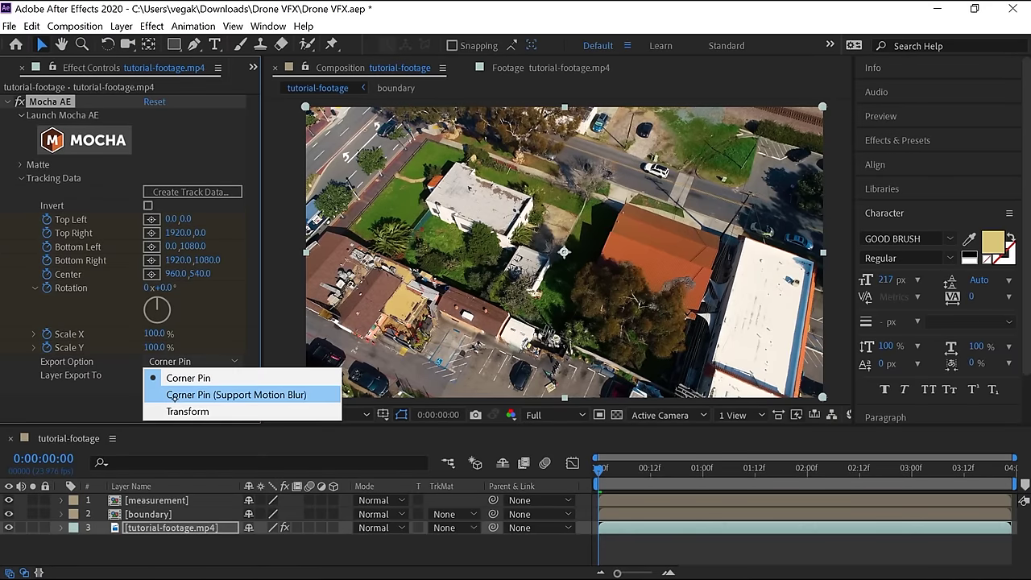
pyautogui.click(269, 395)
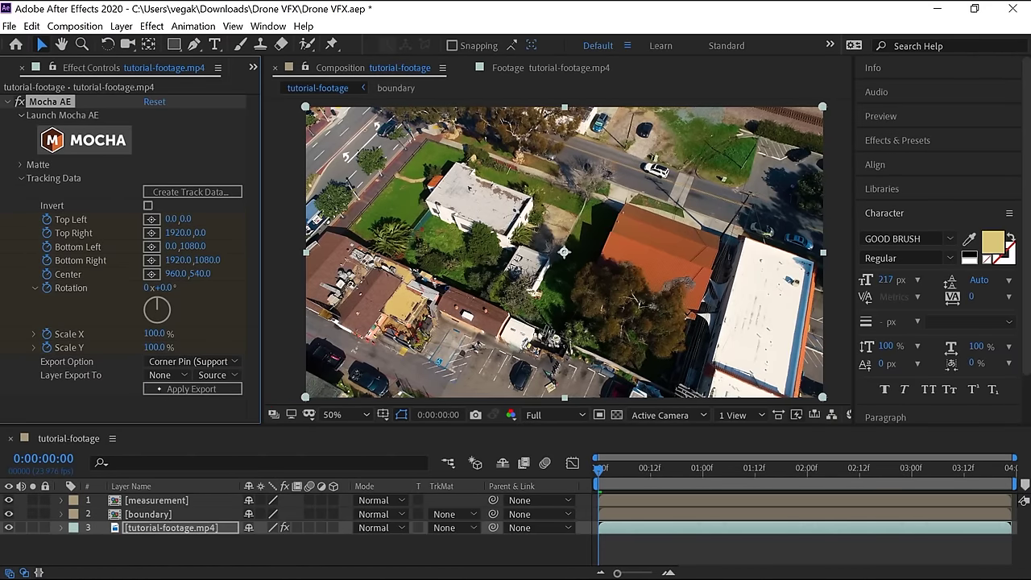
pyautogui.click(168, 375)
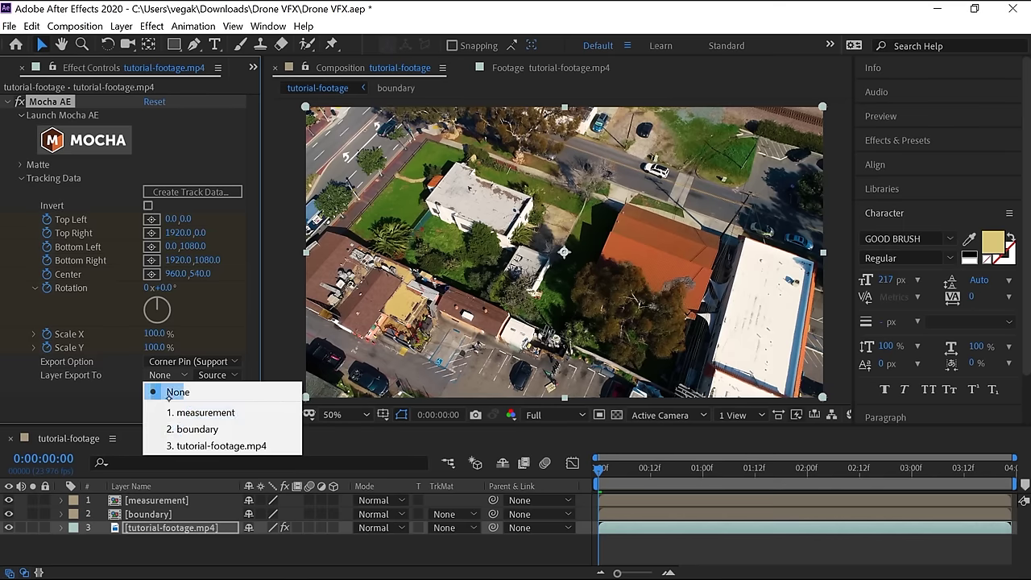
pyautogui.click(202, 429)
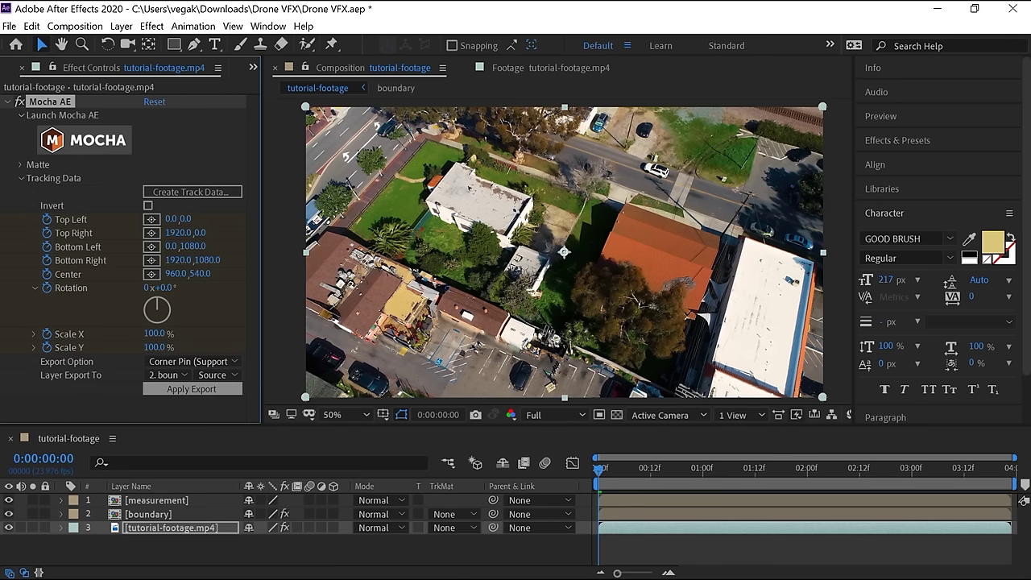
pyautogui.click(193, 390)
pyautogui.click(146, 516)
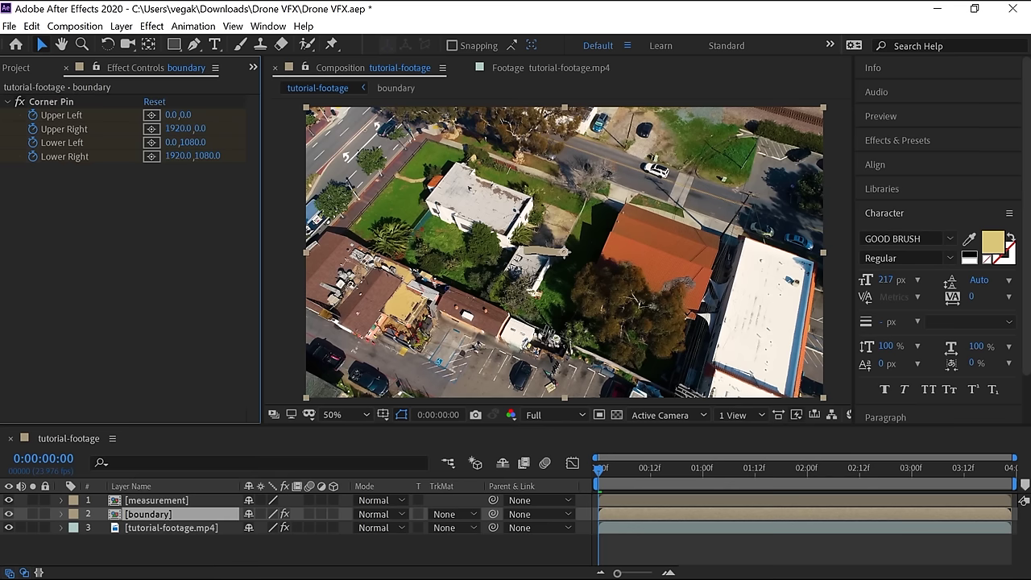
# - Preview the tracked boundary layer and export the footage's tracking data to the measurement layer as Corner Pin (Support Motion Blur)
pyautogui.press('space')
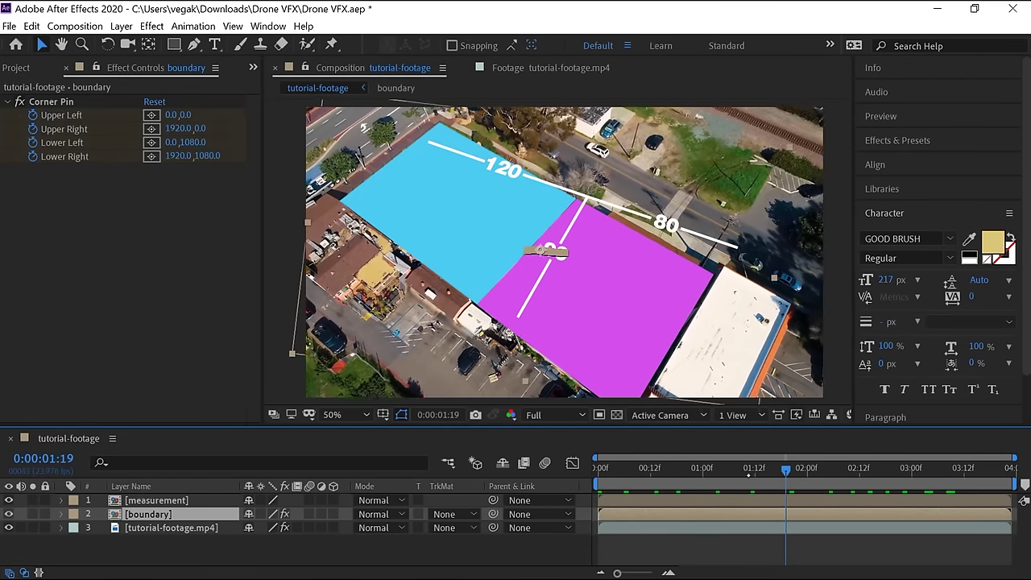
pyautogui.press('space')
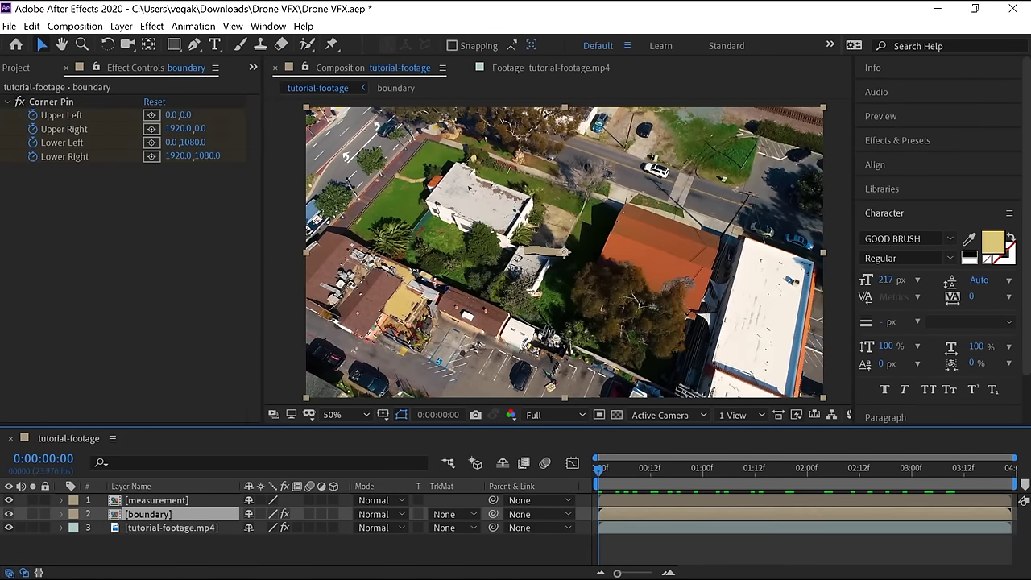
pyautogui.click(191, 529)
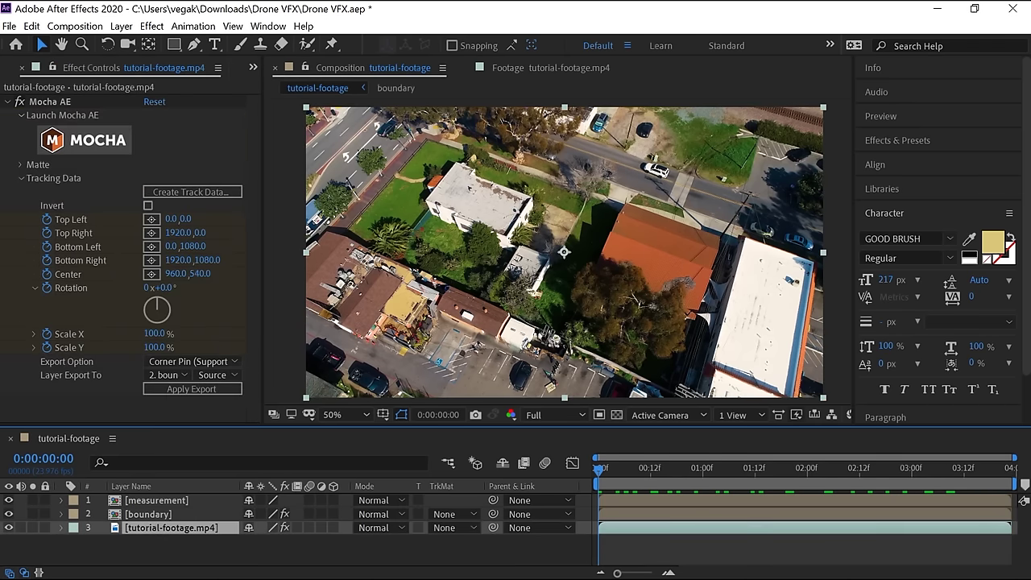
pyautogui.click(175, 377)
pyautogui.click(202, 409)
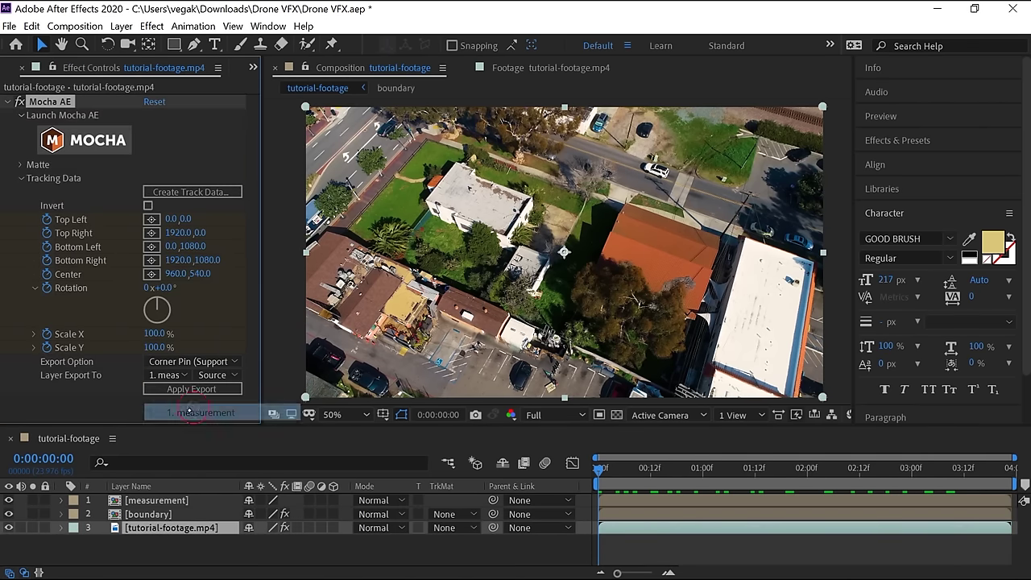
pyautogui.click(203, 390)
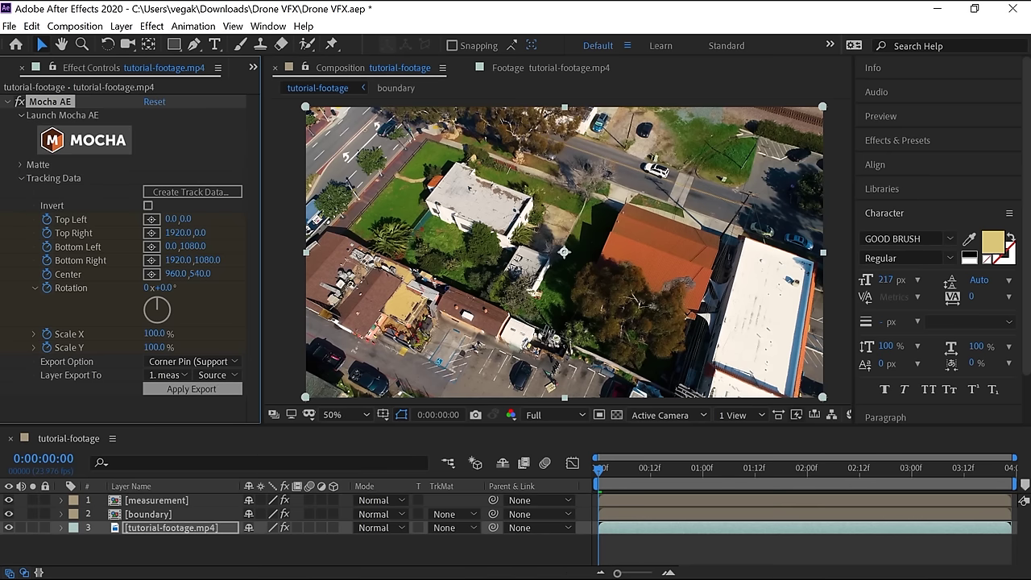
# - Check the Corner Pin effect on the measurement layer and play back the tracked composition
pyautogui.click(162, 500)
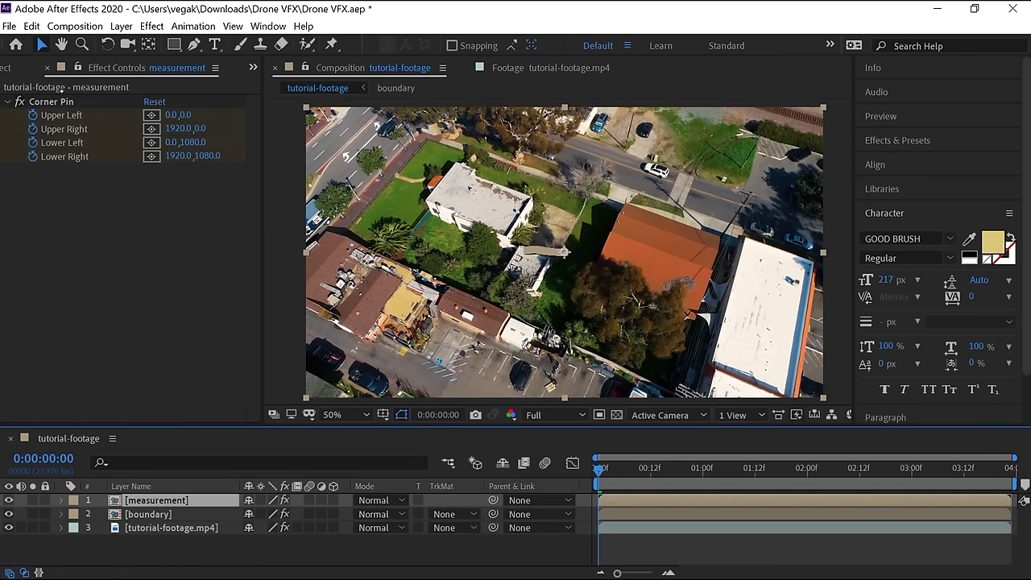
pyautogui.press('space')
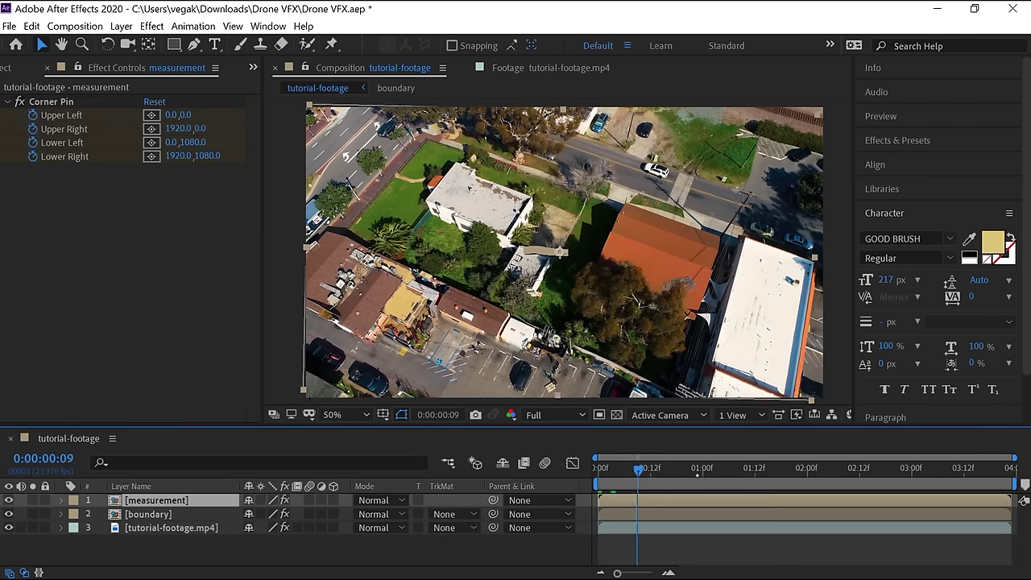
pyautogui.press('space')
pyautogui.press('space')
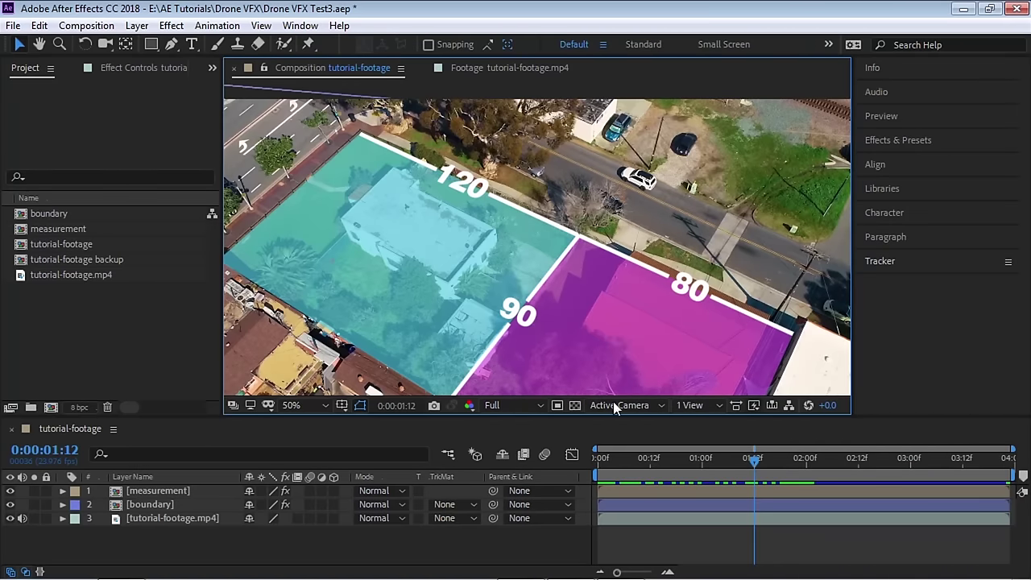
# - At the first frame, create a comp-sized 1920 x 1080 px solid in blue 6C94E7
pyautogui.moveTo(756, 464); pyautogui.dragTo(553, 466)
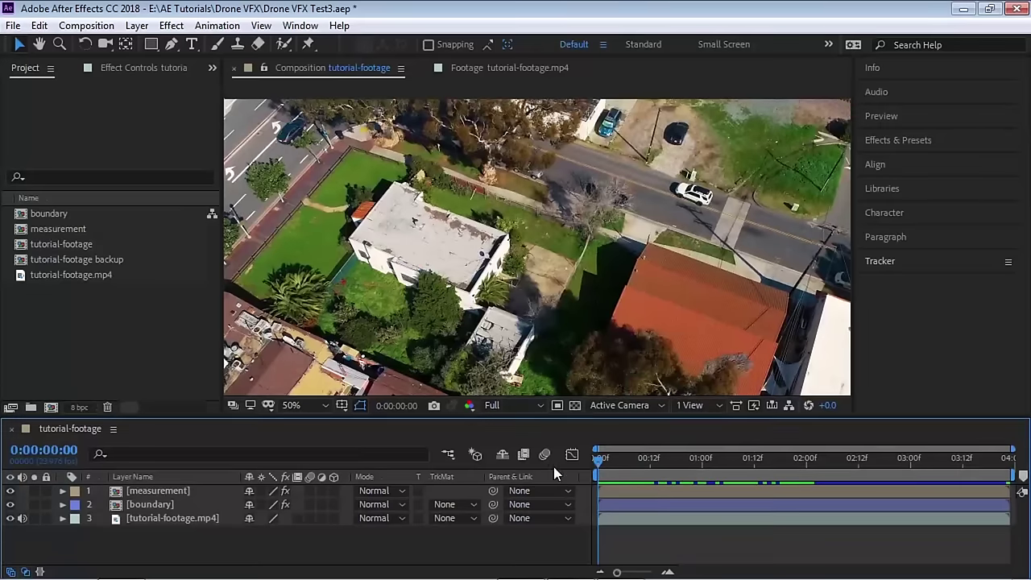
pyautogui.click(137, 25)
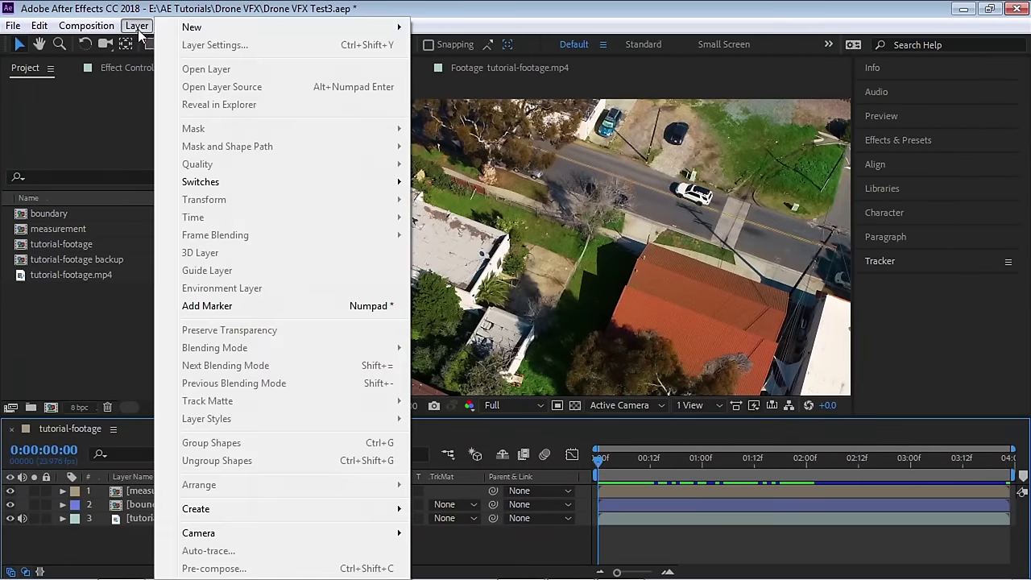
pyautogui.moveTo(270, 27)
pyautogui.click(467, 49)
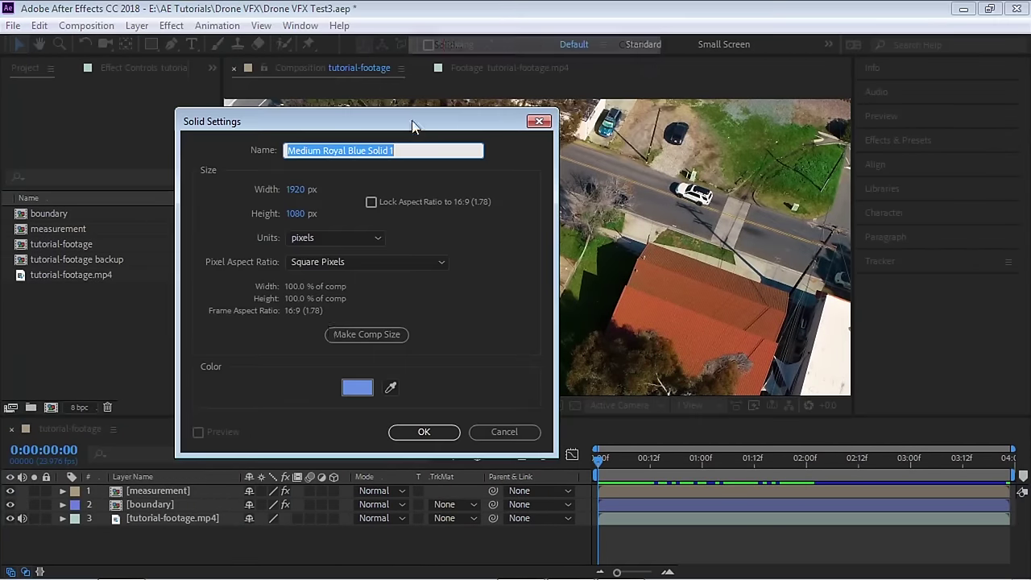
pyautogui.click(346, 335)
pyautogui.click(357, 388)
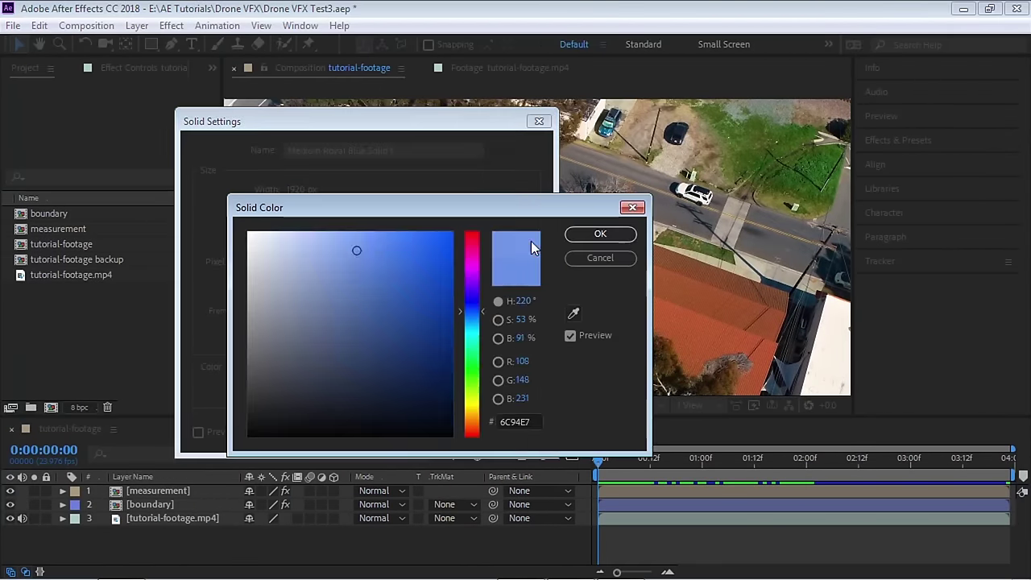
pyautogui.click(600, 234)
pyautogui.click(419, 431)
# - Rename the new solid layer MASK and set its opacity to 50%
pyautogui.click(209, 490)
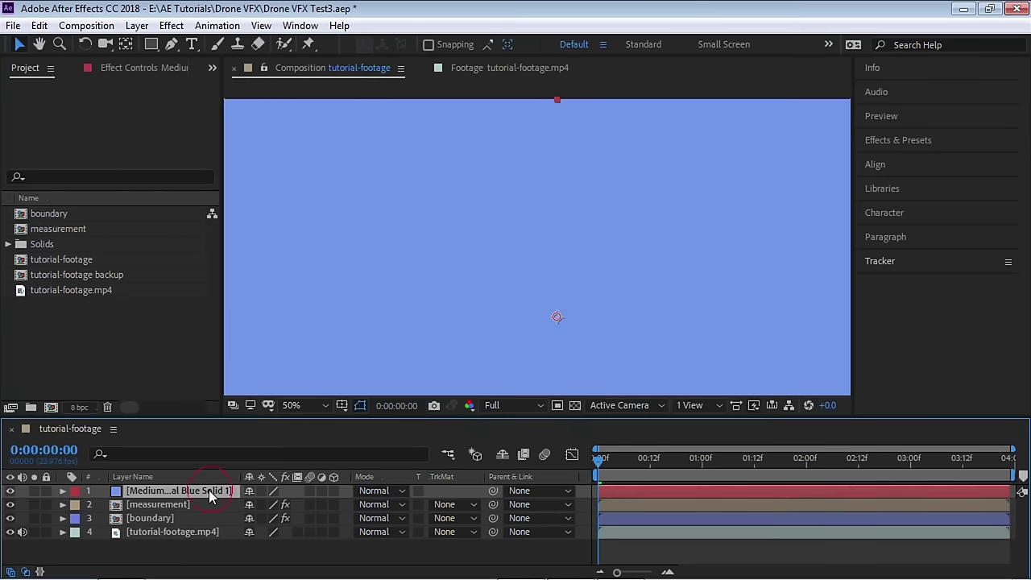
pyautogui.press('Return')
pyautogui.write('MASK')
pyautogui.press('Return')
pyautogui.press('t')
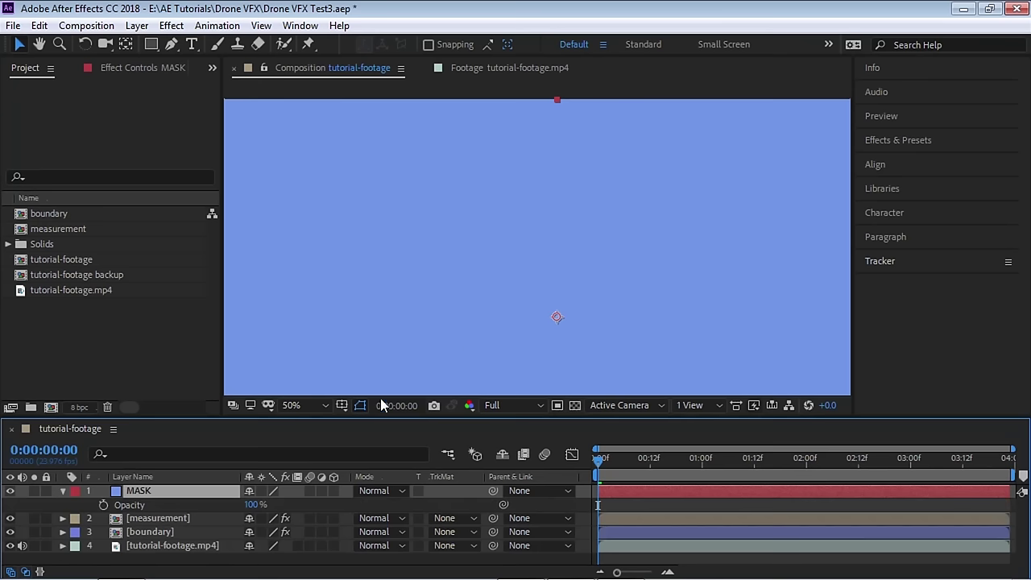
pyautogui.click(256, 504)
pyautogui.write('50')
pyautogui.press('Return')
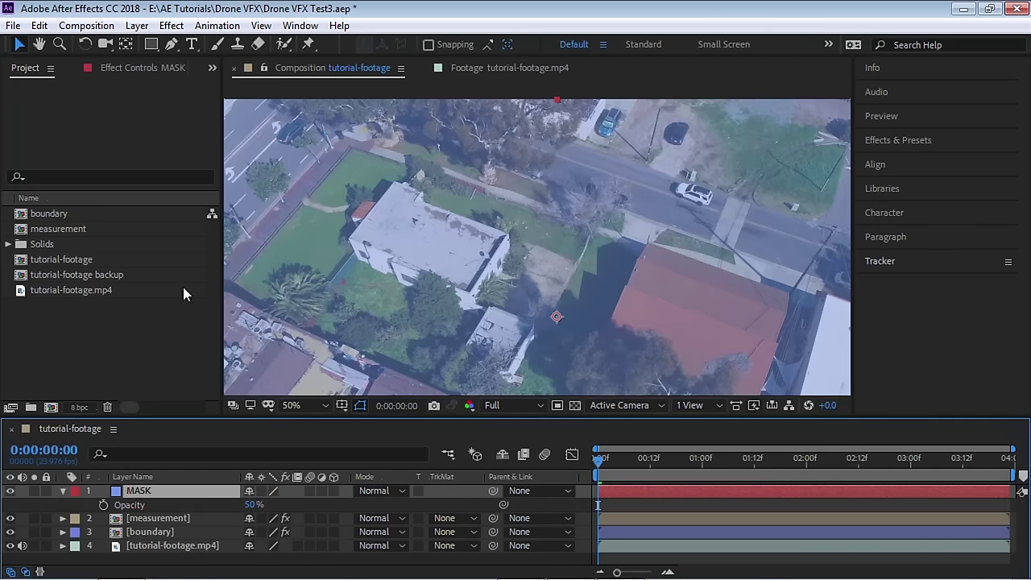
# - Trace a closed Pen tool mask on the MASK solid around the white house, including its small red-tiled roof
pyautogui.click(172, 45)
pyautogui.press('`')
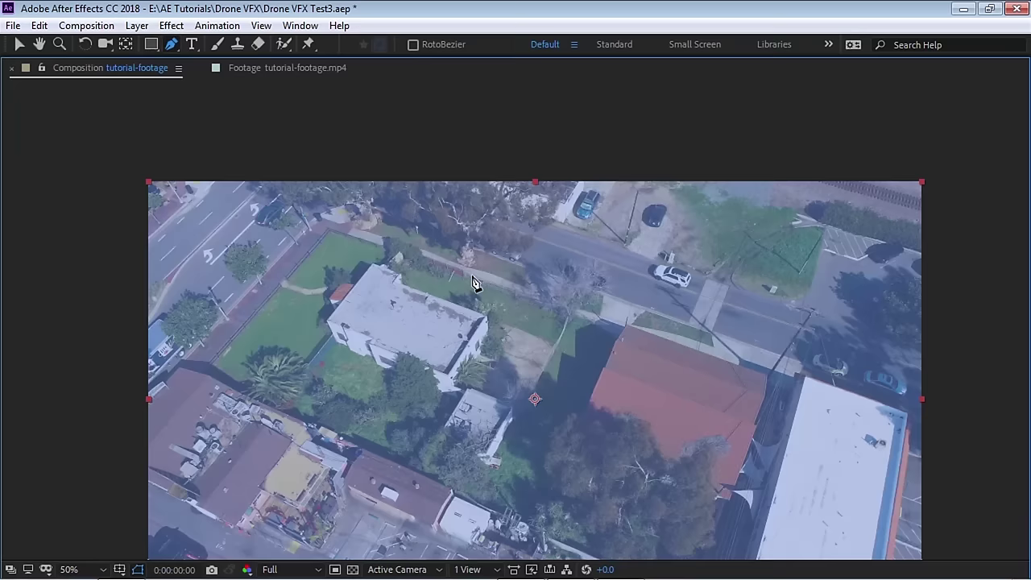
pyautogui.press('.')
pyautogui.hscroll(-3, 475, 269)
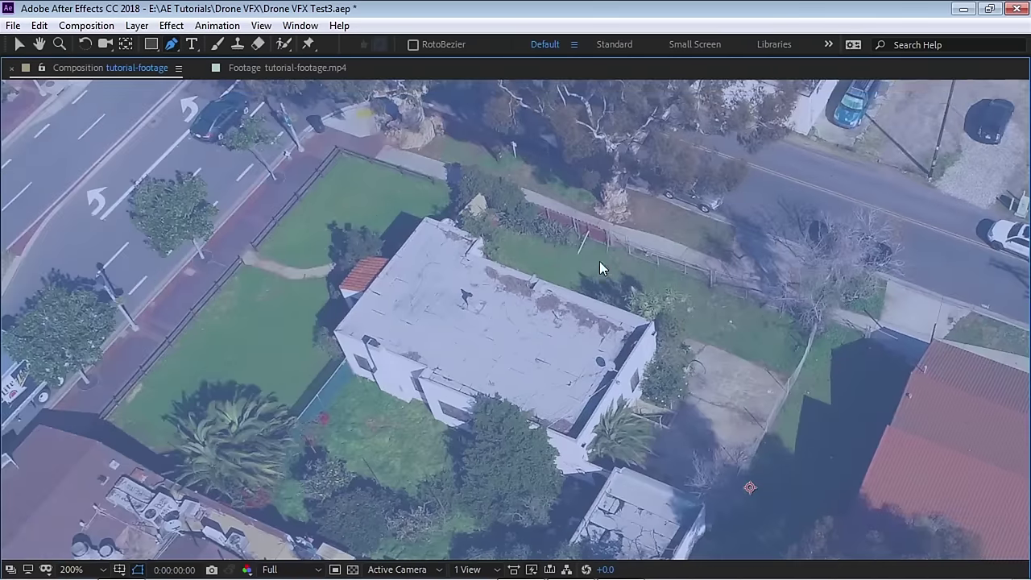
pyautogui.press('.')
pyautogui.click(335, 116)
pyautogui.click(267, 195)
pyautogui.click(214, 193)
pyautogui.click(163, 255)
pyautogui.click(187, 307)
pyautogui.click(152, 343)
pyautogui.click(194, 429)
pyautogui.click(303, 481)
pyautogui.scroll(-5, 532, 472)
pyautogui.scroll(5, 483, 241)
pyautogui.click(414, 161)
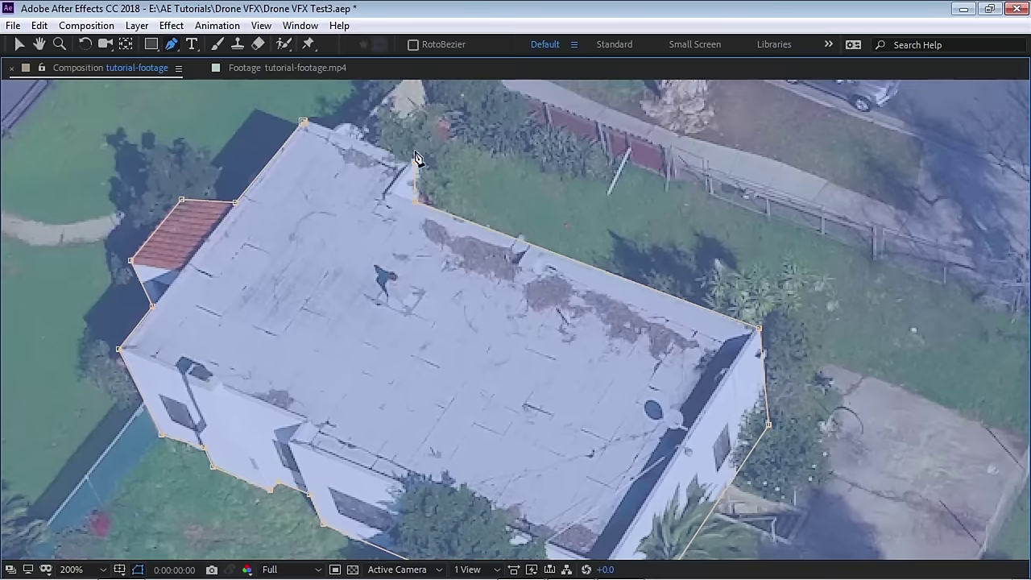
pyautogui.click(303, 122)
# - Set the MASK layer's opacity to 100% and place the layer directly above the boundary layer
pyautogui.press('`')
pyautogui.click(250, 518)
pyautogui.write('100')
pyautogui.press('Return')
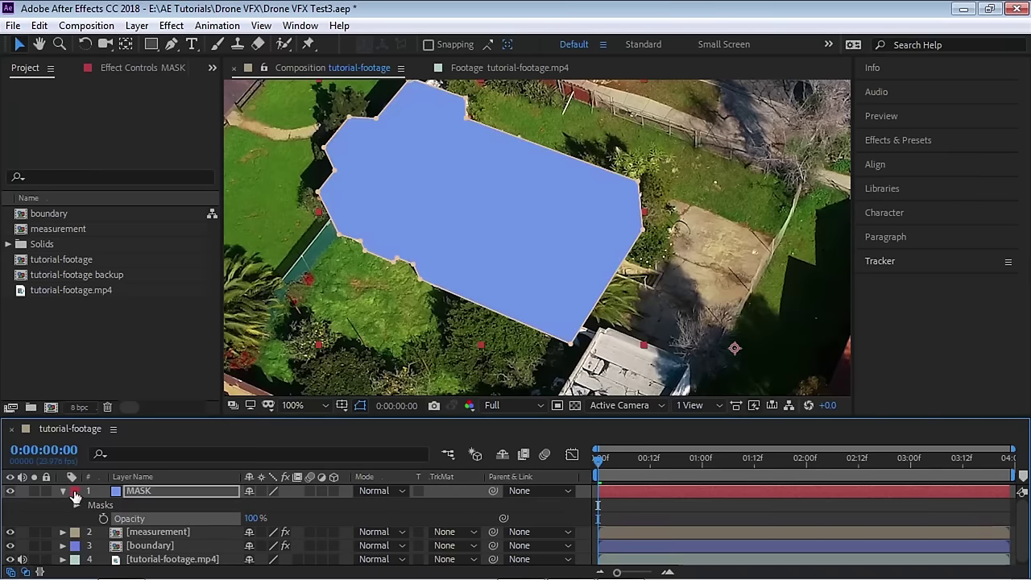
pyautogui.click(64, 493)
pyautogui.moveTo(139, 496); pyautogui.dragTo(161, 519)
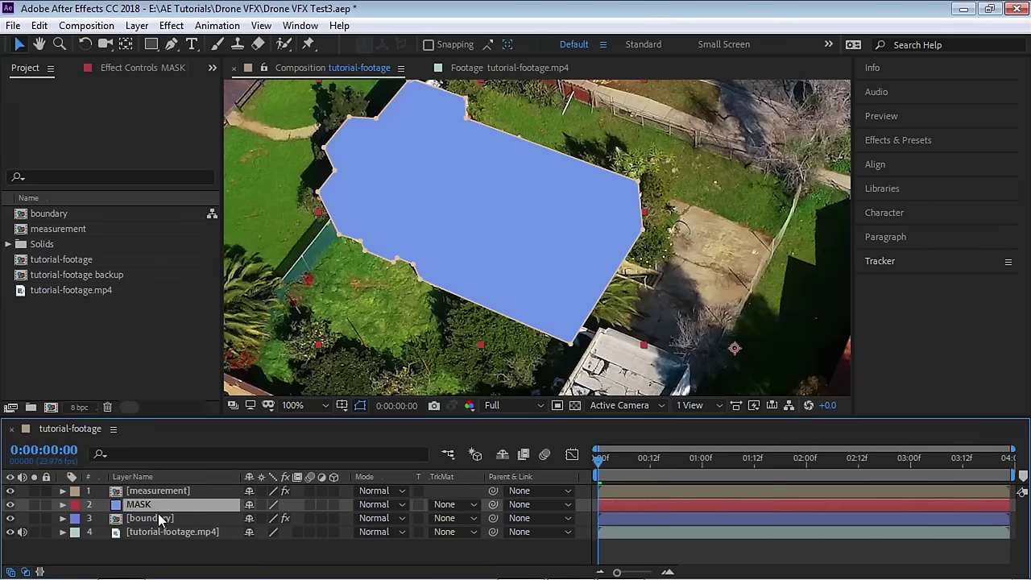
# - Set the label color of the MASK and boundary layers to Blue
pyautogui.click(74, 511)
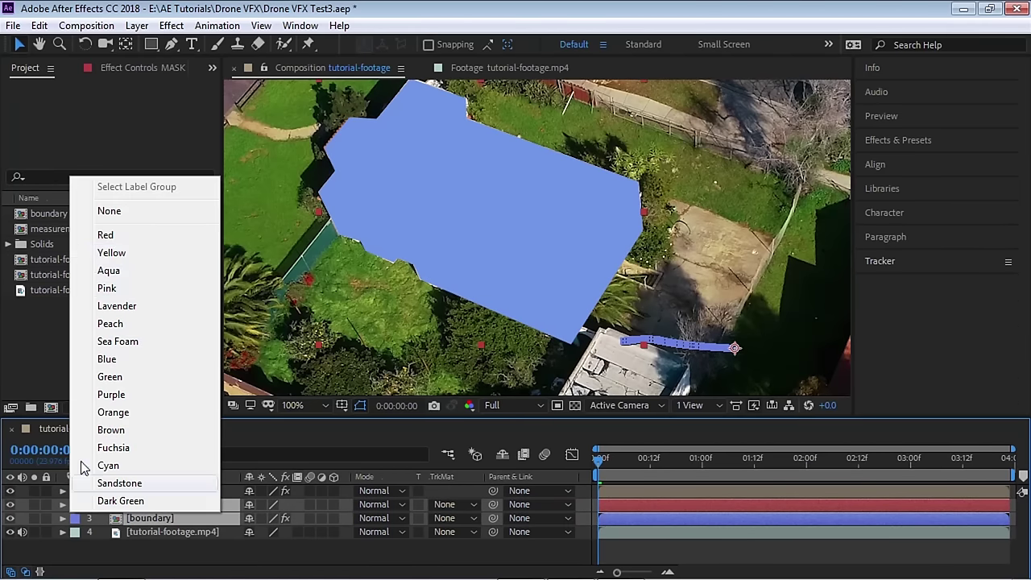
pyautogui.click(119, 362)
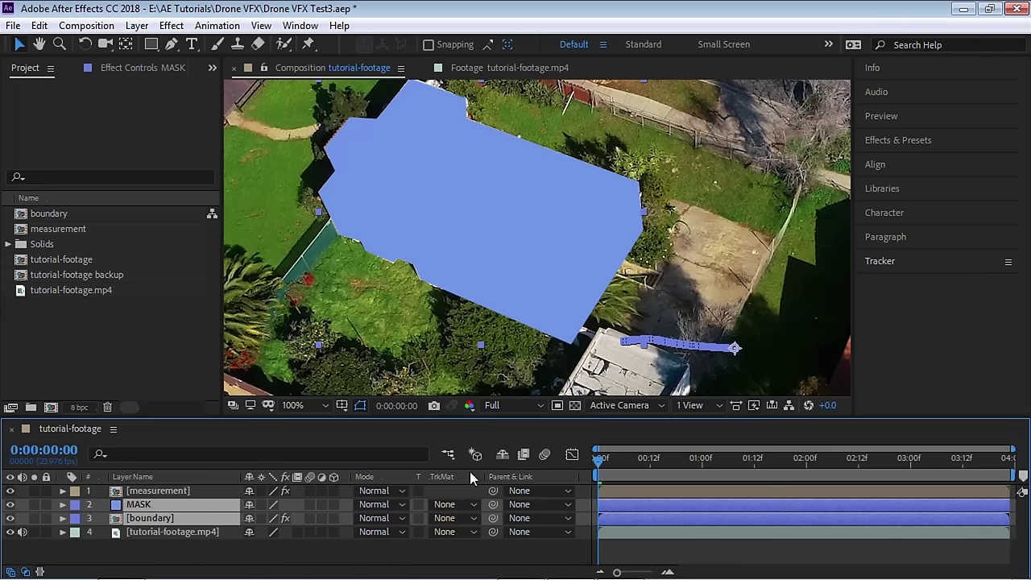
pyautogui.click(200, 547)
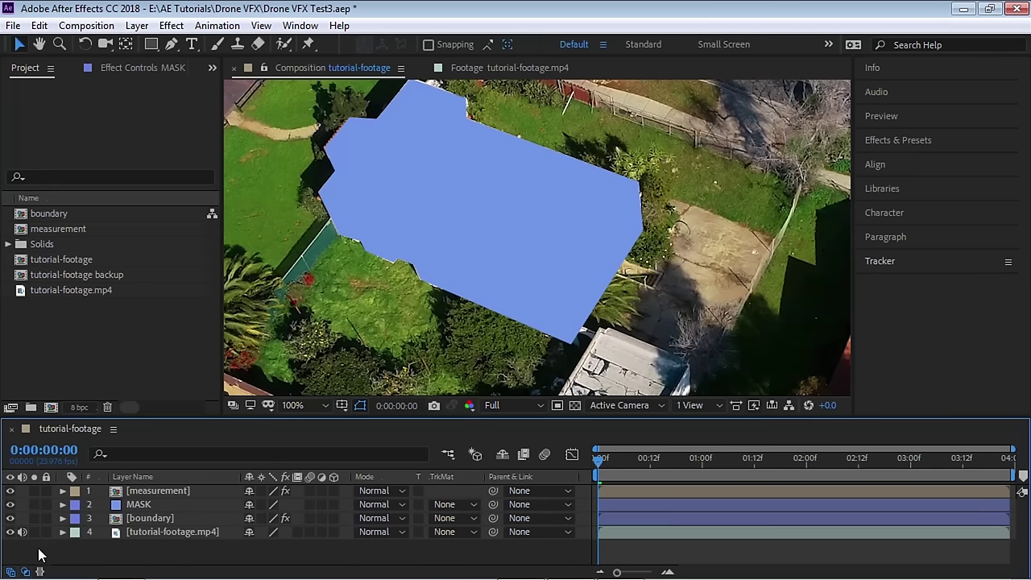
# - Set the boundary layer's track matte to Alpha Inverted Matte "MASK" and scrub through the footage to check it
pyautogui.click(25, 571)
pyautogui.click(25, 571)
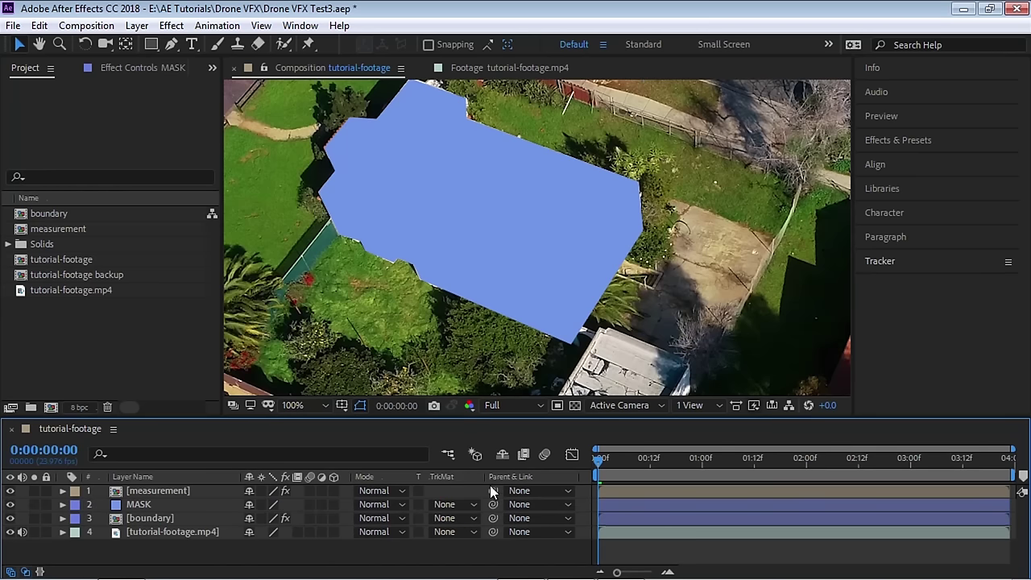
pyautogui.click(154, 521)
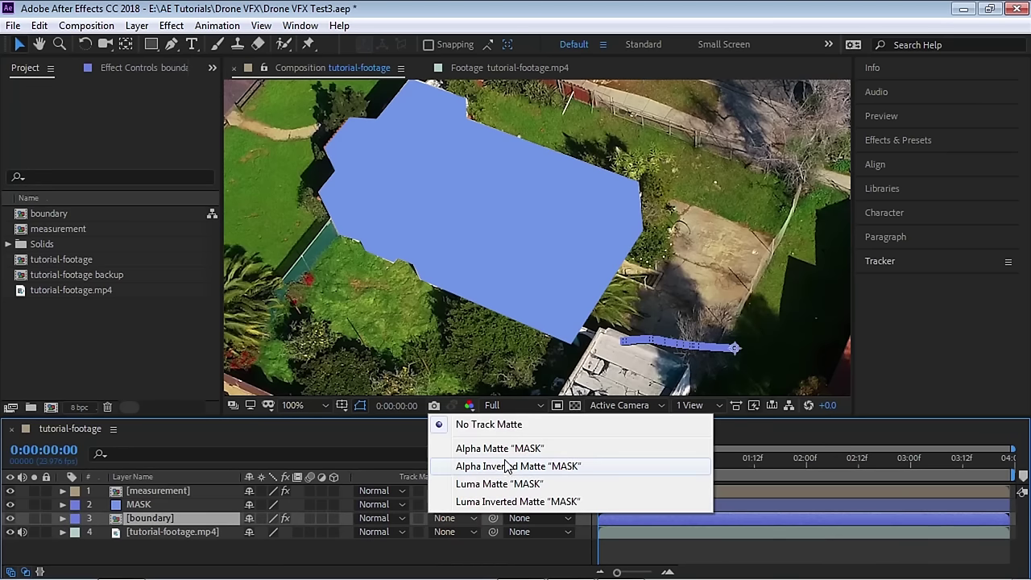
pyautogui.click(514, 468)
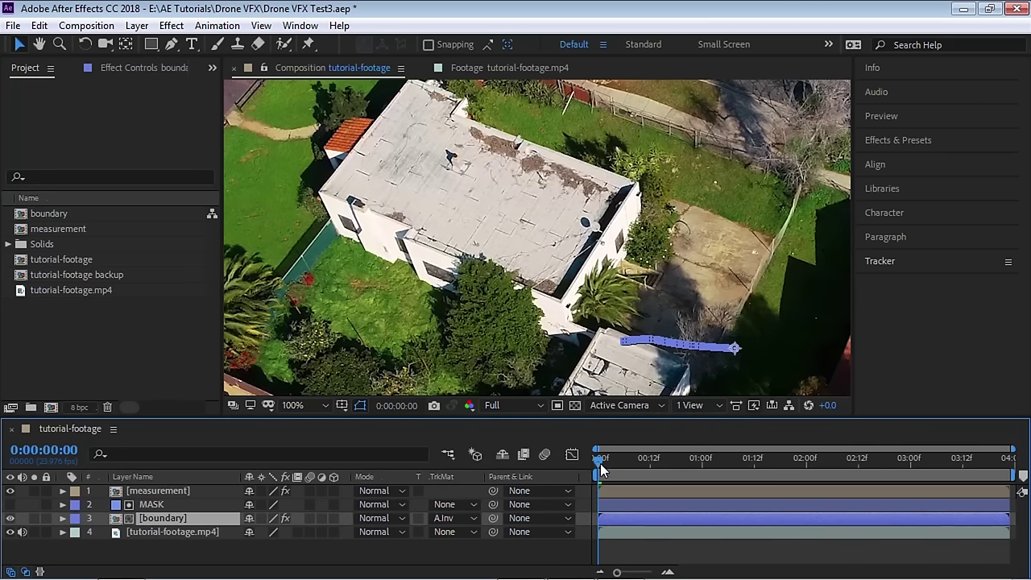
pyautogui.moveTo(601, 463); pyautogui.dragTo(520, 484)
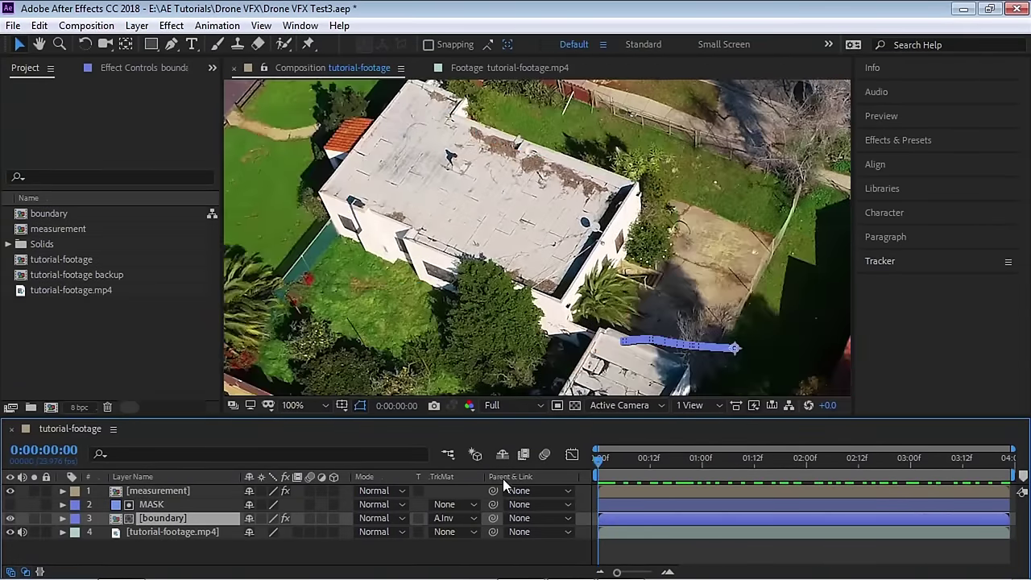
# - Paste the boundary layer's corner-pin tracking data onto the MASK layer
pyautogui.click(152, 506)
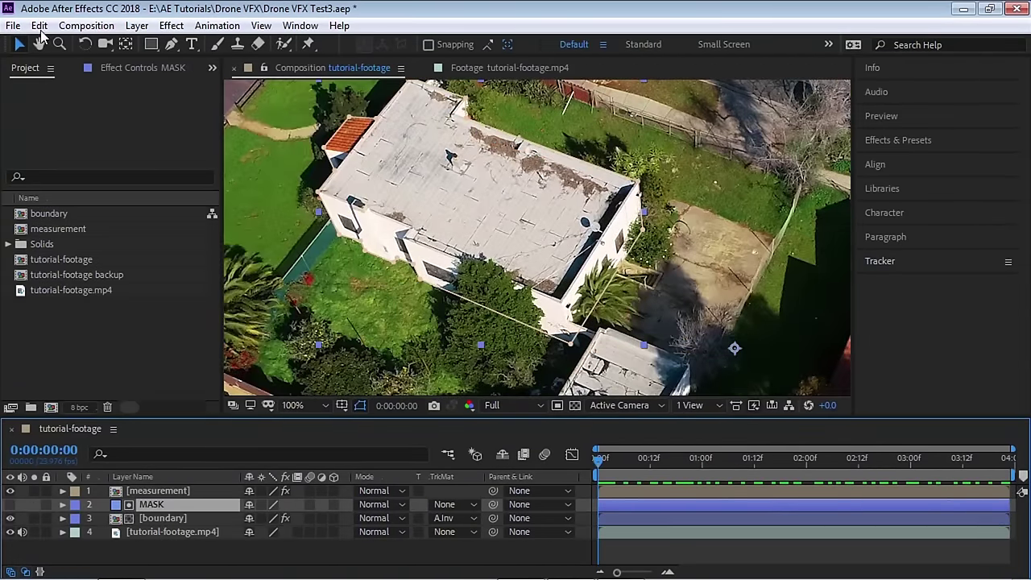
pyautogui.click(38, 25)
pyautogui.click(46, 190)
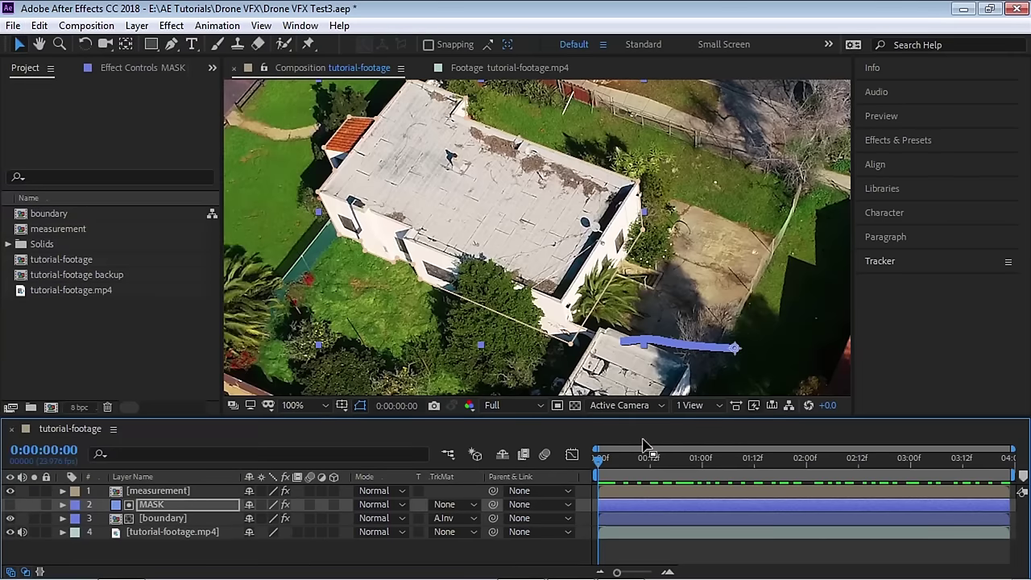
# - Preview the composition enlarged and inspect how the cut-out follows the house, up to around 0:00:03:14
pyautogui.moveTo(607, 463); pyautogui.dragTo(584, 476)
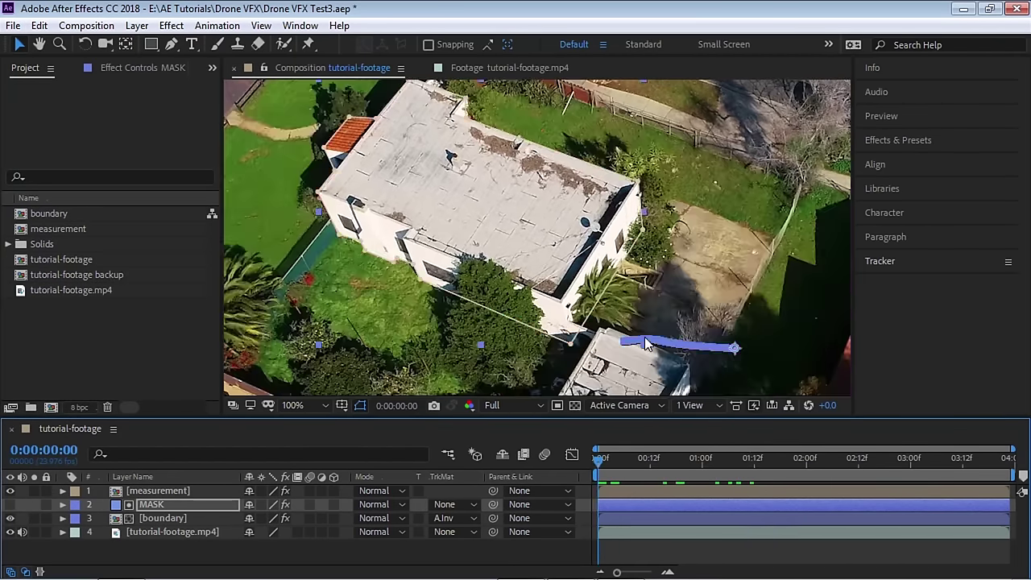
pyautogui.press('`')
pyautogui.press('space')
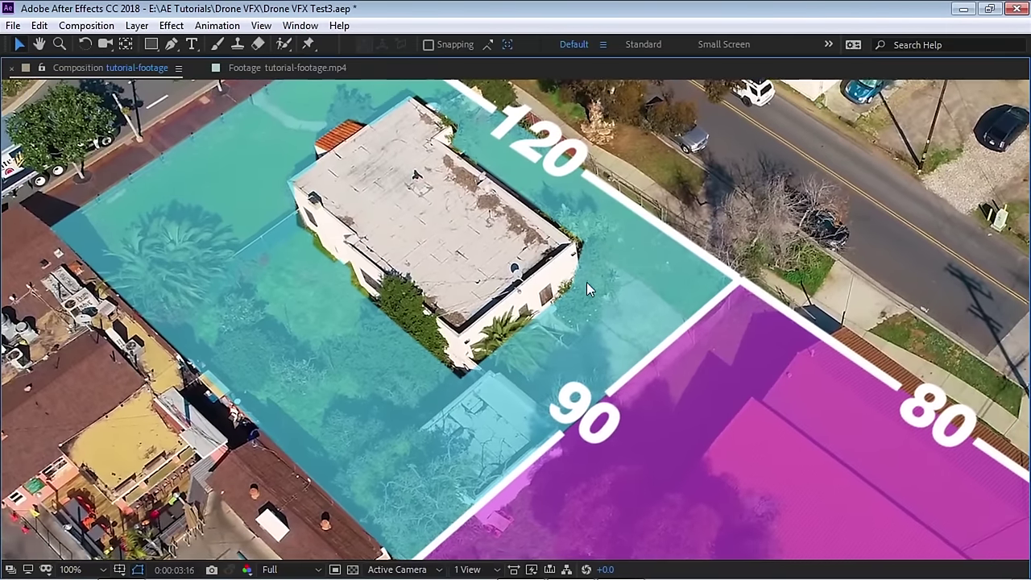
pyautogui.press('`')
pyautogui.click(990, 461)
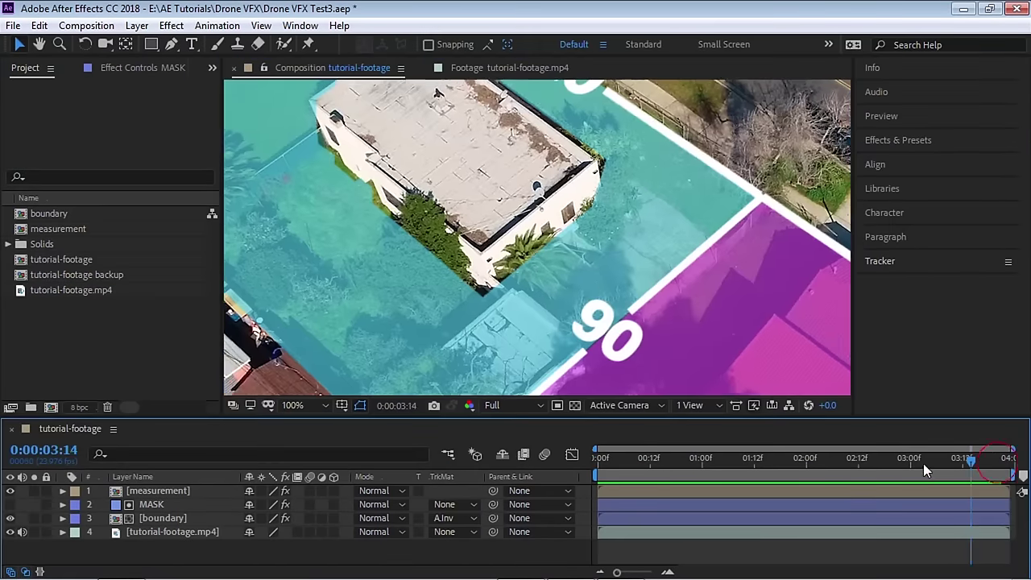
# - Enable Mask Path keyframing for the MASK layer's Mask 1 at 0:00:00:00
pyautogui.moveTo(923, 464); pyautogui.dragTo(594, 483)
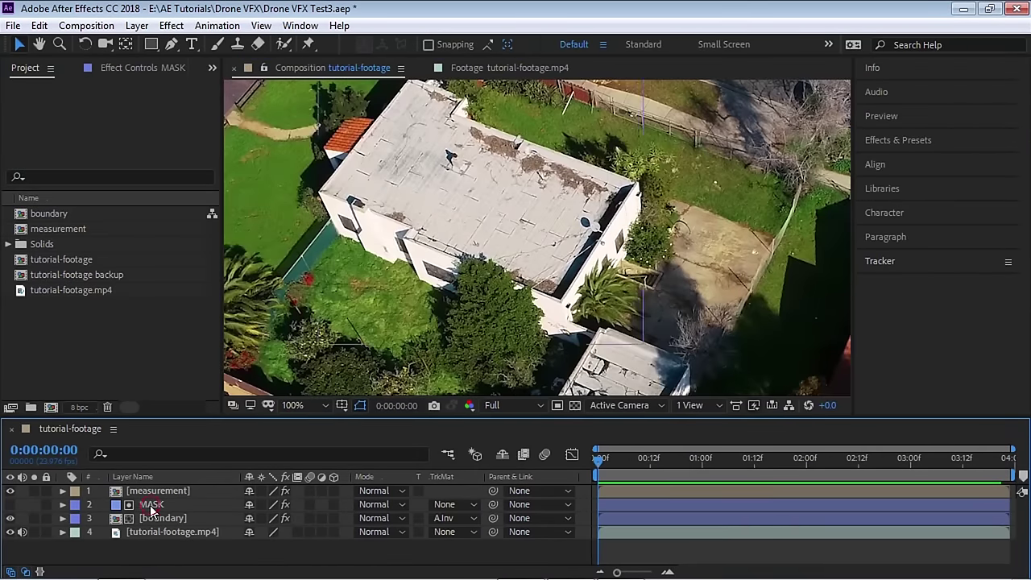
pyautogui.click(151, 506)
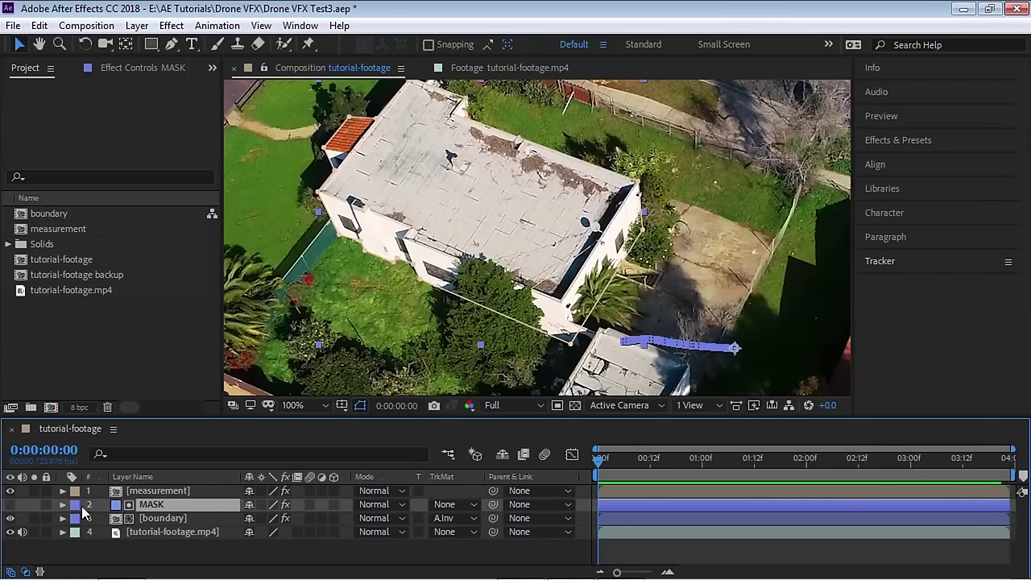
pyautogui.press('m')
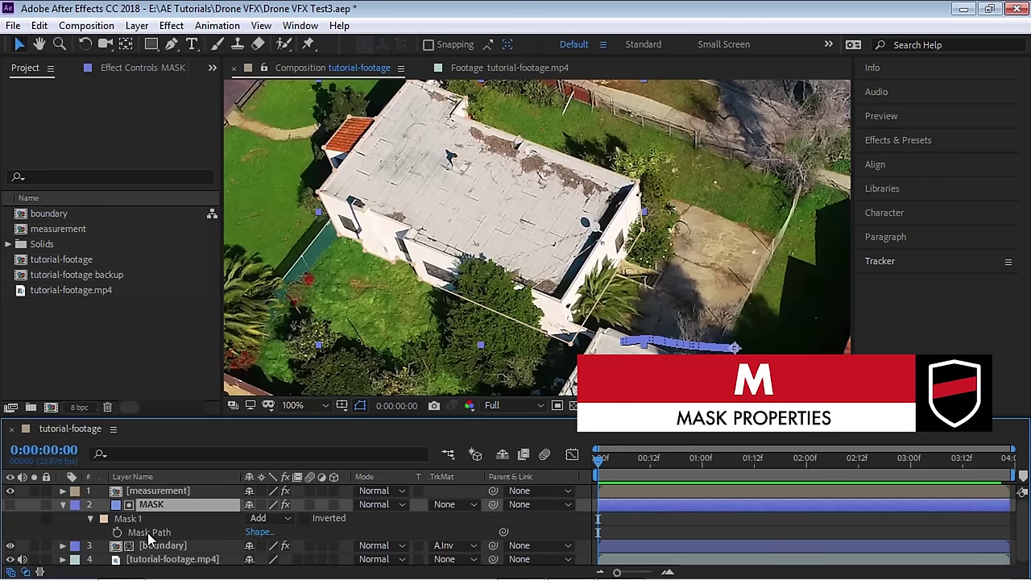
pyautogui.click(117, 533)
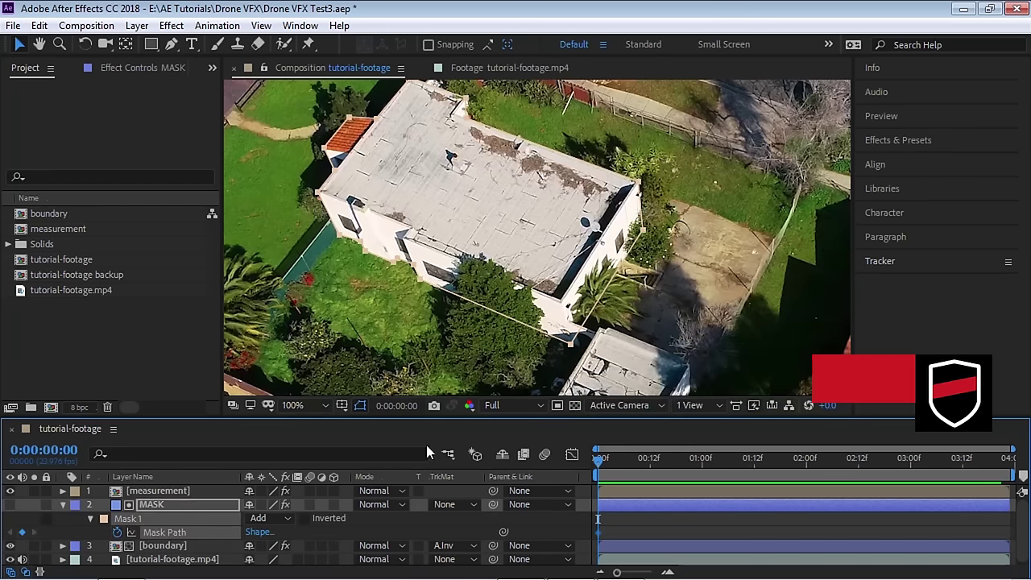
# - Go to 0:00:03:22 and change Mask 1's outline color to a bright purple that stands out from the footage
pyautogui.click(610, 459)
pyautogui.moveTo(632, 461); pyautogui.dragTo(1007, 460)
pyautogui.click(103, 520)
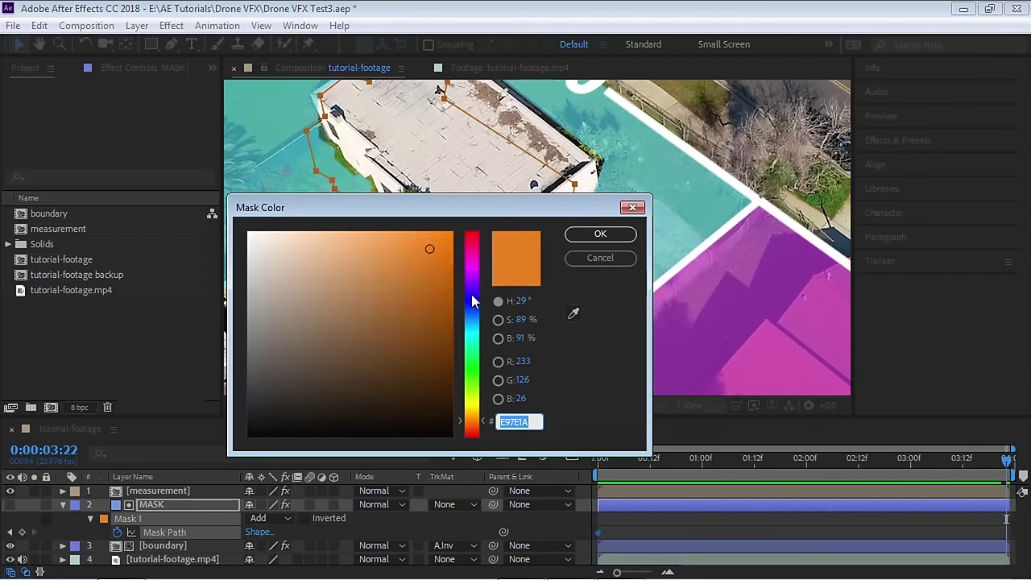
pyautogui.click(476, 273)
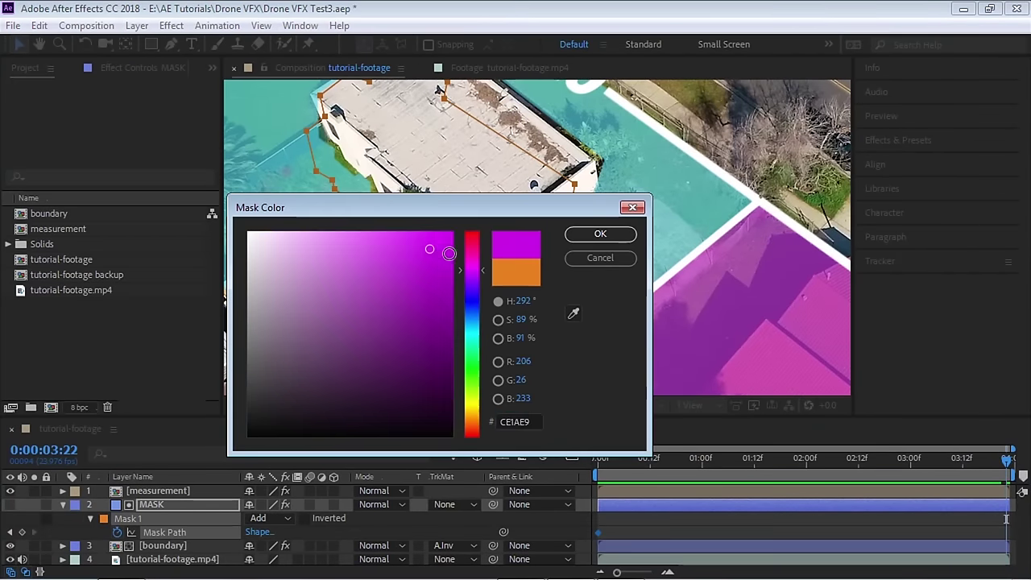
pyautogui.click(601, 233)
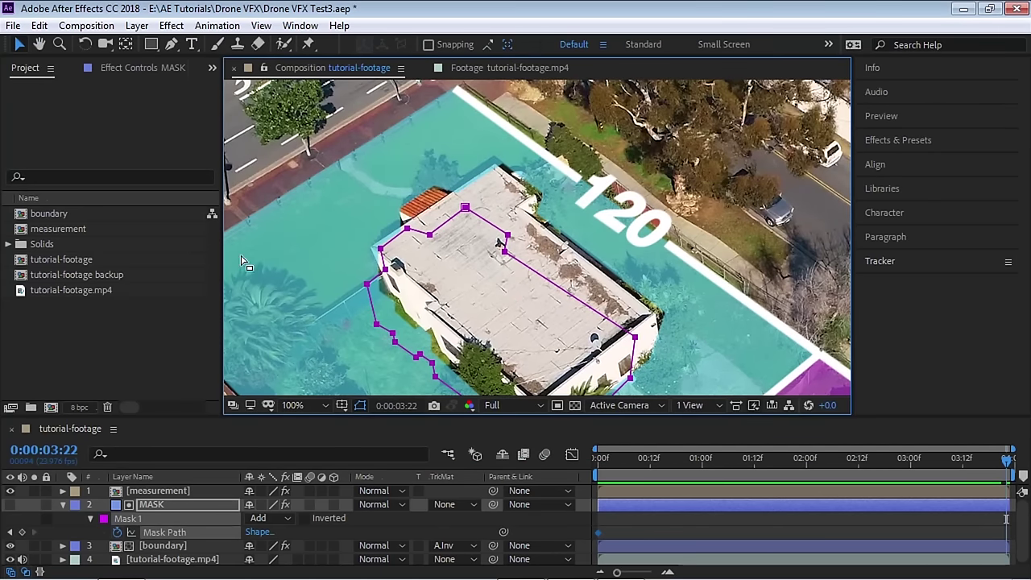
# - Reshape Mask 1 at 0:00:03:22 by moving its points so the cut-out follows the house's roof edges and walls
pyautogui.press('.')
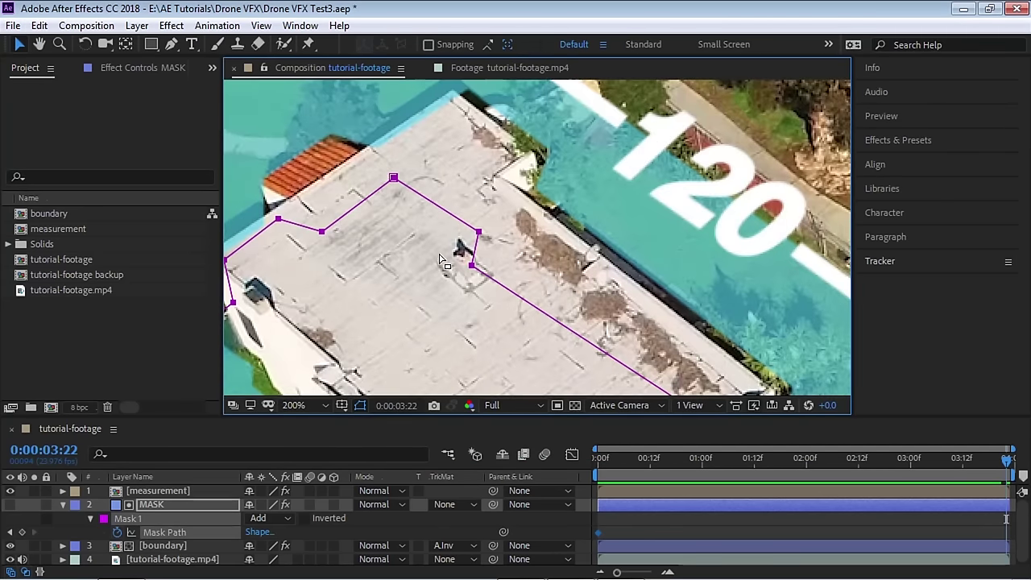
pyautogui.moveTo(422, 245); pyautogui.dragTo(476, 308)
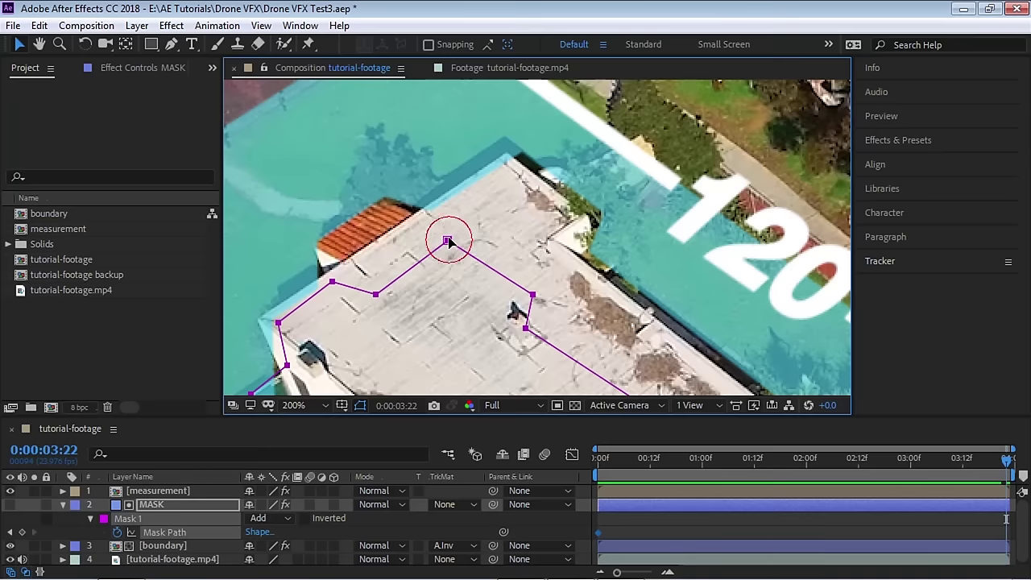
pyautogui.click(447, 241)
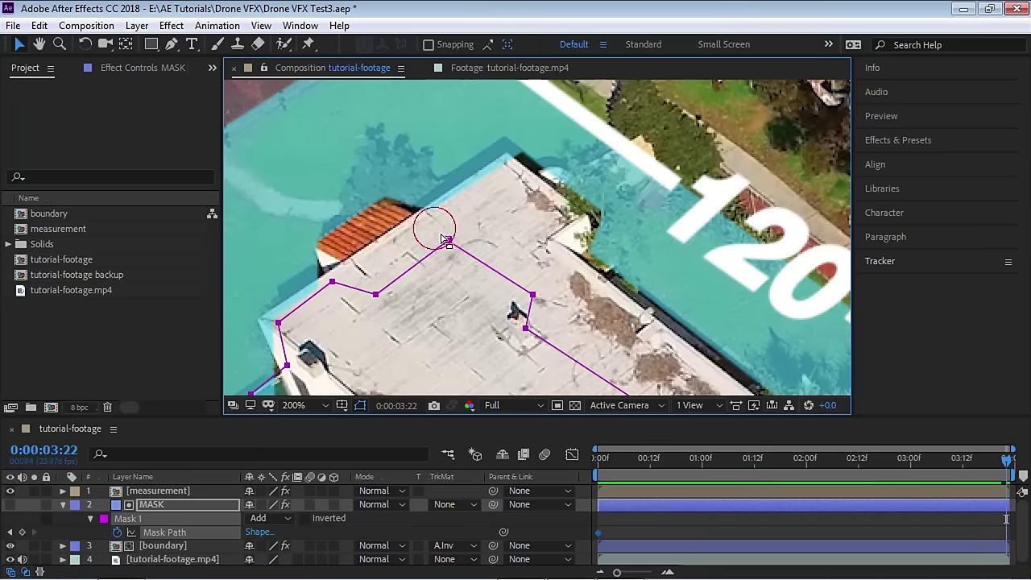
pyautogui.moveTo(448, 240); pyautogui.dragTo(445, 242)
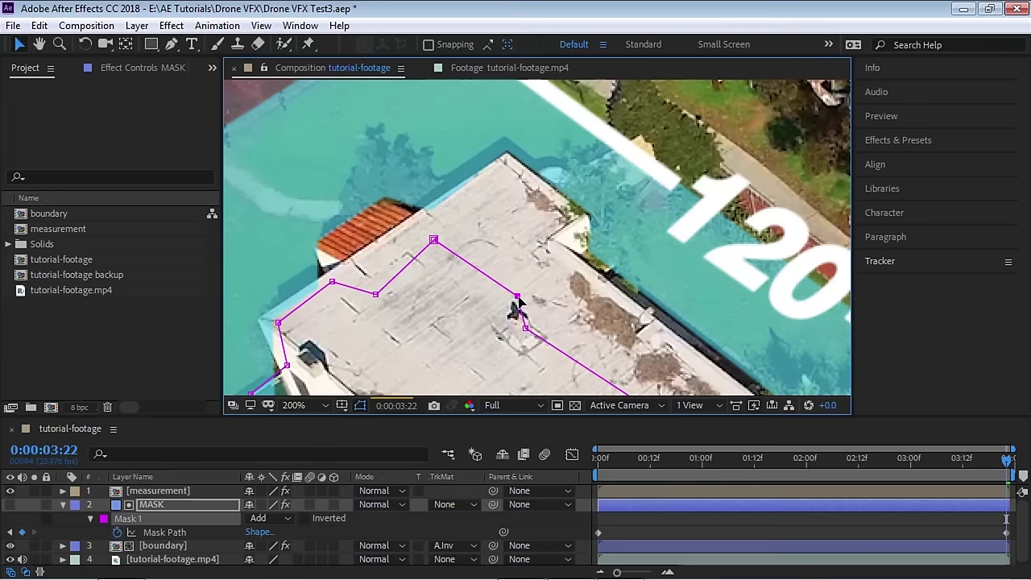
pyautogui.moveTo(523, 336); pyautogui.dragTo(520, 339)
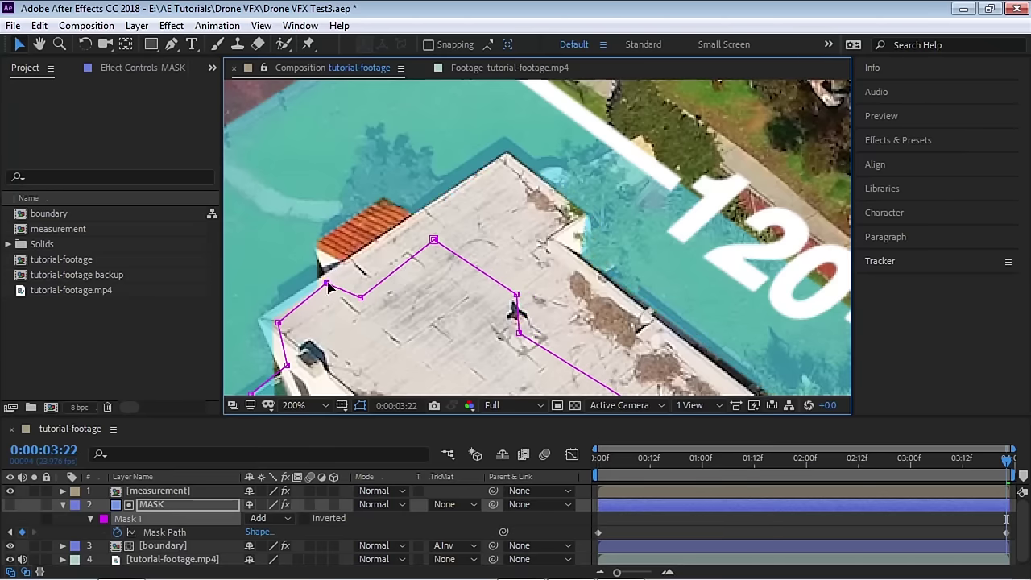
pyautogui.moveTo(409, 274); pyautogui.dragTo(514, 178)
pyautogui.moveTo(402, 391); pyautogui.dragTo(323, 242)
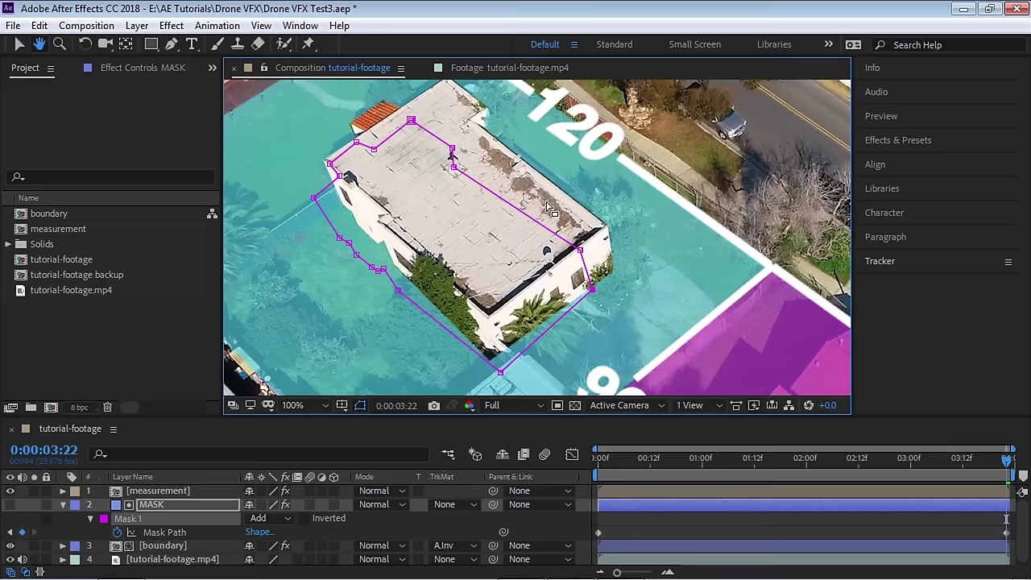
# - Return to 0:00:00:00 and preview the whole composition enlarged at 50% to check the animated house cut-out
pyautogui.moveTo(797, 475); pyautogui.dragTo(548, 511)
pyautogui.moveTo(599, 461); pyautogui.dragTo(538, 495)
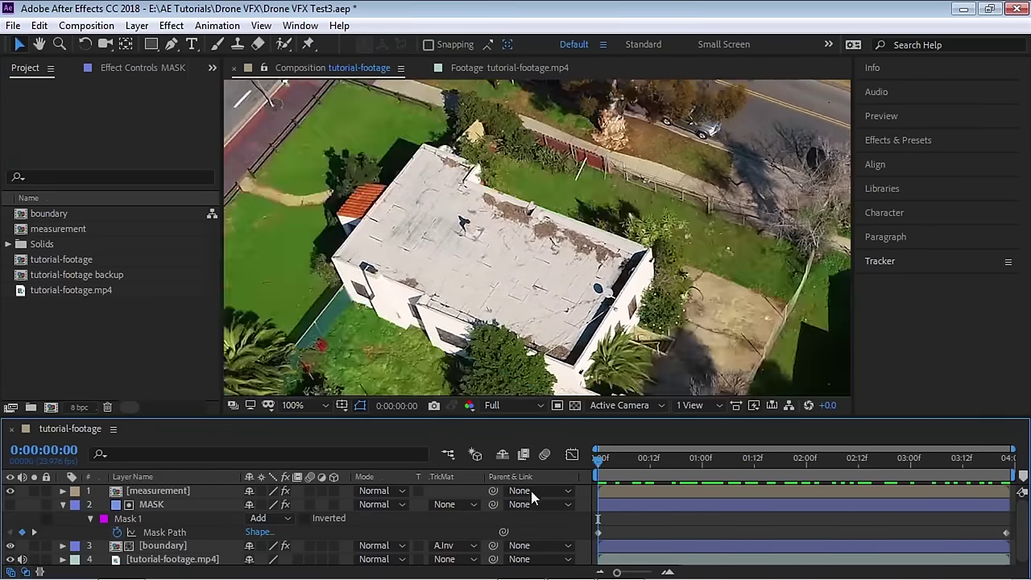
pyautogui.press('`')
pyautogui.press('h')
pyautogui.moveTo(705, 320); pyautogui.dragTo(523, 198)
pyautogui.scroll(-2, 625, 285)
pyautogui.press('v')
pyautogui.press('space')
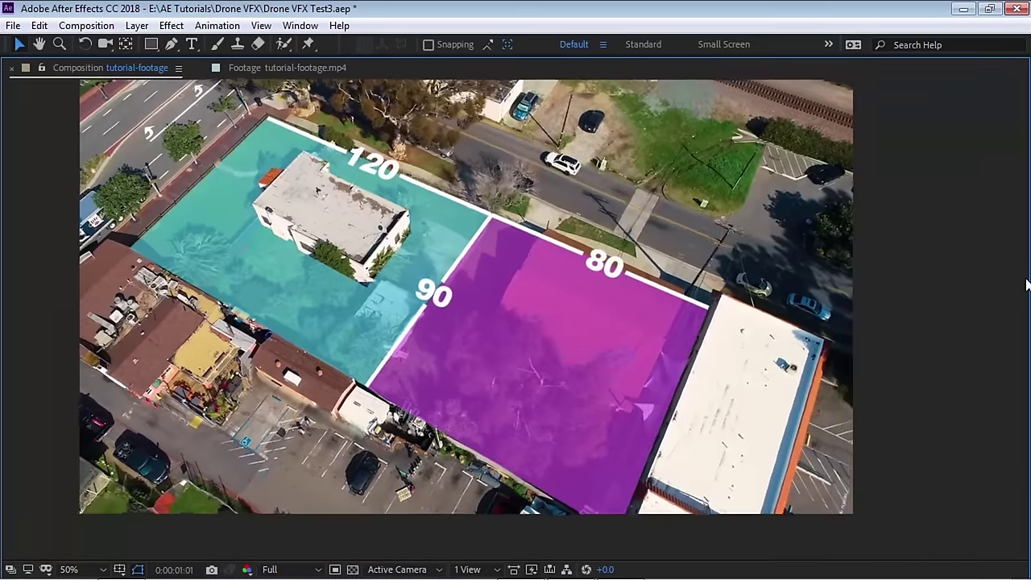